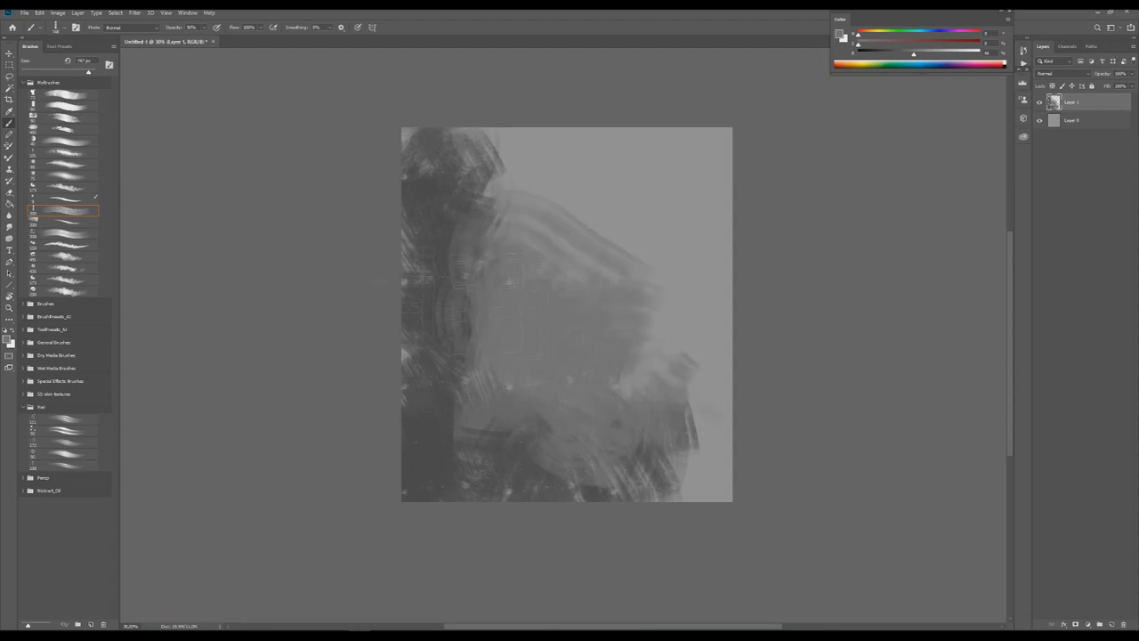
Switch to a softer brush preset and blend mid-grey strokes over the upper part of the background.
{"action": "left_click", "coordinate": [62, 234]}
{"action": "left_click_drag", "start_coordinate": [472, 249], "coordinate": [485, 289]}
{"action": "left_click_drag", "start_coordinate": [498, 132], "coordinate": [485, 232]}
{"action": "left_click_drag", "start_coordinate": [547, 196], "coordinate": [614, 302]}
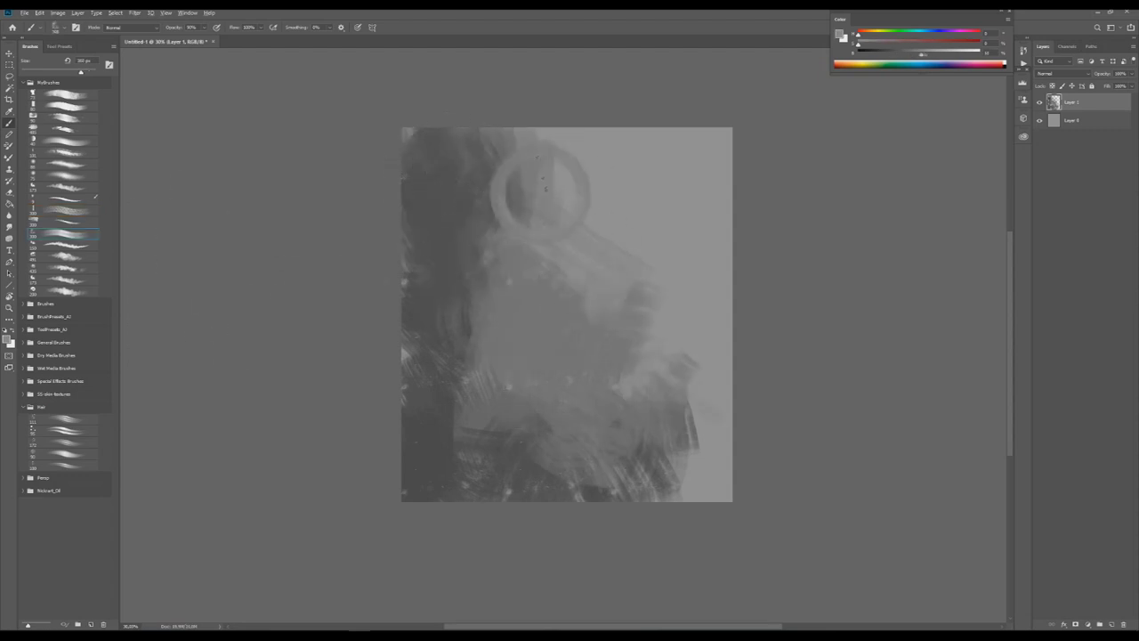
{"action": "left_click_drag", "start_coordinate": [520, 152], "coordinate": [495, 233]}
Darken the lower-left part of the background with broad dark-grey strokes.
{"action": "scroll", "coordinate": [567, 314], "scroll_direction": "down", "scroll_amount": 2}
{"action": "left_click_drag", "start_coordinate": [405, 383], "coordinate": [472, 463]}
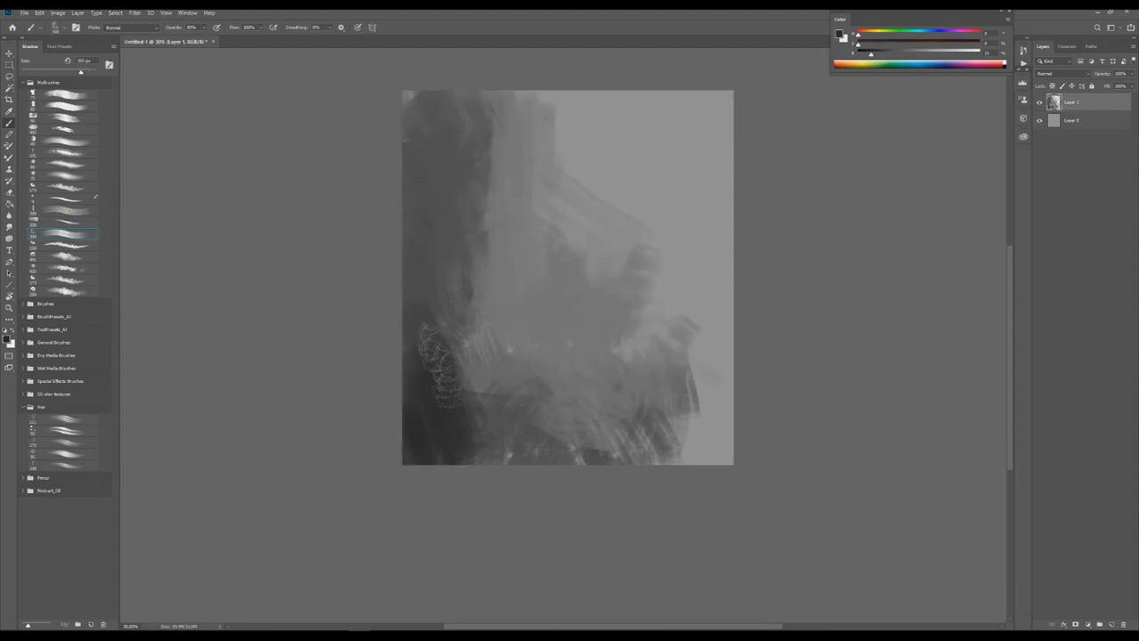
{"action": "left_click_drag", "start_coordinate": [419, 303], "coordinate": [517, 445]}
{"action": "left_click_drag", "start_coordinate": [525, 267], "coordinate": [436, 392]}
{"action": "left_click_drag", "start_coordinate": [419, 294], "coordinate": [534, 400]}
{"action": "mouse_move", "coordinate": [543, 253]}
{"action": "left_mouse_down"}
{"action": "mouse_move", "coordinate": [445, 383]}
{"action": "mouse_move", "coordinate": [490, 463]}
{"action": "left_mouse_up"}
{"action": "left_click_drag", "start_coordinate": [499, 418], "coordinate": [560, 462]}
Block in the rough dark mass of a figure with an outstretched arm across the canvas's centre and right.
{"action": "left_click_drag", "start_coordinate": [614, 280], "coordinate": [593, 267]}
{"action": "mouse_move", "coordinate": [623, 223]}
{"action": "left_mouse_down"}
{"action": "mouse_move", "coordinate": [694, 356]}
{"action": "mouse_move", "coordinate": [539, 368]}
{"action": "left_mouse_up"}
{"action": "left_click_drag", "start_coordinate": [623, 294], "coordinate": [643, 386]}
{"action": "scroll", "coordinate": [643, 387], "scroll_direction": "up", "scroll_amount": 5}
{"action": "scroll", "coordinate": [656, 371], "scroll_direction": "left", "scroll_amount": 2}
{"action": "mouse_move", "coordinate": [534, 298]}
{"action": "left_mouse_down"}
{"action": "mouse_move", "coordinate": [570, 399]}
{"action": "mouse_move", "coordinate": [667, 298]}
{"action": "left_mouse_up"}
{"action": "mouse_move", "coordinate": [623, 338]}
{"action": "left_mouse_down"}
{"action": "mouse_move", "coordinate": [659, 285]}
{"action": "mouse_move", "coordinate": [663, 245]}
{"action": "left_mouse_up"}
{"action": "mouse_move", "coordinate": [623, 392]}
{"action": "left_mouse_down"}
{"action": "mouse_move", "coordinate": [588, 338]}
{"action": "mouse_move", "coordinate": [565, 356]}
{"action": "mouse_move", "coordinate": [510, 307]}
{"action": "mouse_move", "coordinate": [518, 247]}
{"action": "mouse_move", "coordinate": [548, 239]}
{"action": "mouse_move", "coordinate": [555, 259]}
{"action": "mouse_move", "coordinate": [622, 233]}
{"action": "mouse_move", "coordinate": [564, 258]}
{"action": "left_mouse_up"}
Build up the silhouette's hooded head, raised shoulder and robe with greys sampled from the canvas.
{"action": "scroll", "coordinate": [462, 195], "scroll_direction": "down", "scroll_amount": 2}
{"action": "left_click", "coordinate": [548, 213], "text": "alt"}
{"action": "left_click_drag", "start_coordinate": [549, 214], "coordinate": [548, 263]}
{"action": "mouse_move", "coordinate": [520, 361]}
{"action": "left_mouse_down"}
{"action": "mouse_move", "coordinate": [476, 235]}
{"action": "mouse_move", "coordinate": [459, 262]}
{"action": "left_mouse_up"}
{"action": "left_click", "coordinate": [472, 234], "text": "alt"}
{"action": "left_click_drag", "start_coordinate": [462, 191], "coordinate": [428, 312]}
{"action": "mouse_move", "coordinate": [480, 264]}
{"action": "left_mouse_down"}
{"action": "mouse_move", "coordinate": [473, 250]}
{"action": "mouse_move", "coordinate": [490, 263]}
{"action": "left_mouse_up"}
{"action": "mouse_move", "coordinate": [494, 223]}
{"action": "left_mouse_down"}
{"action": "mouse_move", "coordinate": [463, 200]}
{"action": "mouse_move", "coordinate": [524, 191]}
{"action": "left_mouse_up"}
{"action": "left_click", "coordinate": [472, 204], "text": "alt"}
{"action": "left_click", "coordinate": [595, 228], "text": "alt"}
{"action": "mouse_move", "coordinate": [623, 285]}
{"action": "left_mouse_down"}
{"action": "mouse_move", "coordinate": [543, 373]}
{"action": "mouse_move", "coordinate": [552, 409]}
{"action": "mouse_move", "coordinate": [512, 467]}
{"action": "left_mouse_up"}
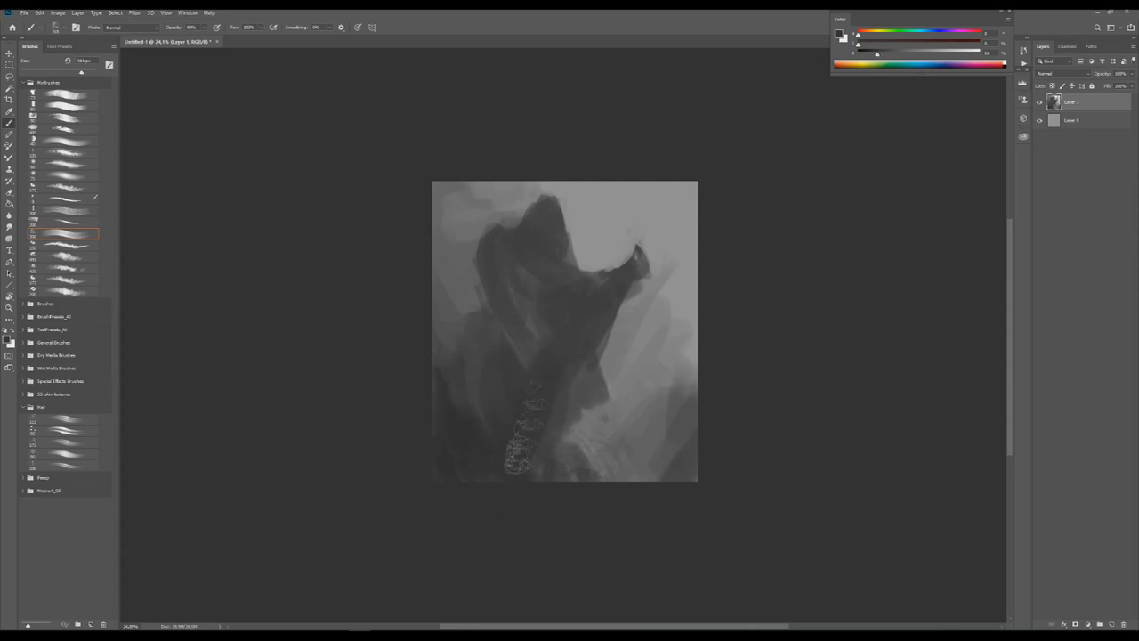
Refine the edges and tones of the hood, chest and torso using sampled dark greys and a textured brush.
{"action": "scroll", "coordinate": [570, 330], "scroll_direction": "up", "scroll_amount": 2}
{"action": "left_click_drag", "start_coordinate": [593, 344], "coordinate": [569, 373]}
{"action": "left_click", "coordinate": [561, 271], "text": "alt"}
{"action": "mouse_move", "coordinate": [561, 267]}
{"action": "left_mouse_down"}
{"action": "mouse_move", "coordinate": [516, 195]}
{"action": "mouse_move", "coordinate": [587, 293]}
{"action": "mouse_move", "coordinate": [574, 347]}
{"action": "left_mouse_up"}
{"action": "left_click", "coordinate": [557, 226], "text": "alt"}
{"action": "left_click_drag", "start_coordinate": [569, 200], "coordinate": [534, 284]}
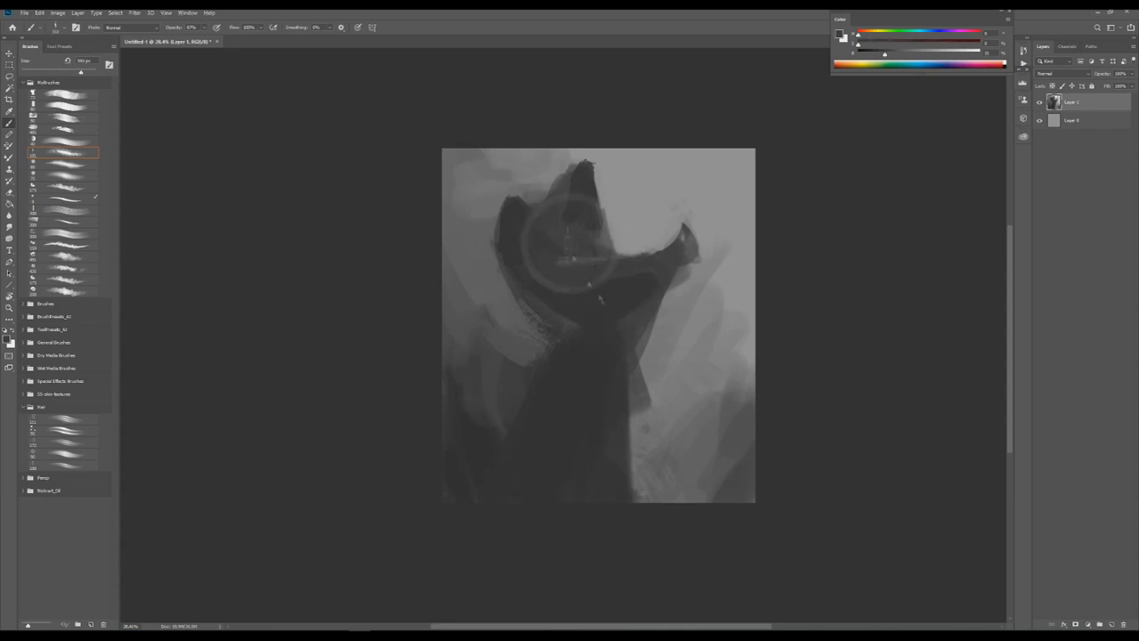
{"action": "left_click_drag", "start_coordinate": [625, 306], "coordinate": [634, 287]}
Flip the canvas horizontally and rework the tones around the figure's torso and outstretched arm.
{"action": "key", "text": "ctrl+shift+h"}
{"action": "scroll", "coordinate": [635, 288], "scroll_direction": "up", "scroll_amount": 2}
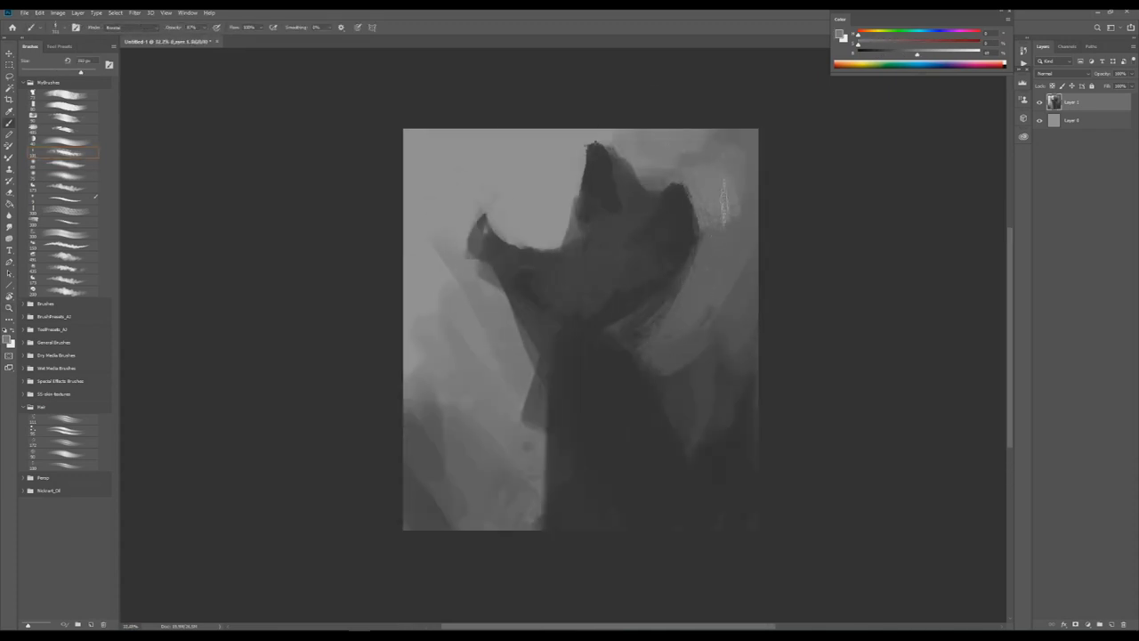
{"action": "left_click_drag", "start_coordinate": [534, 294], "coordinate": [658, 325]}
{"action": "left_click_drag", "start_coordinate": [453, 272], "coordinate": [485, 254]}
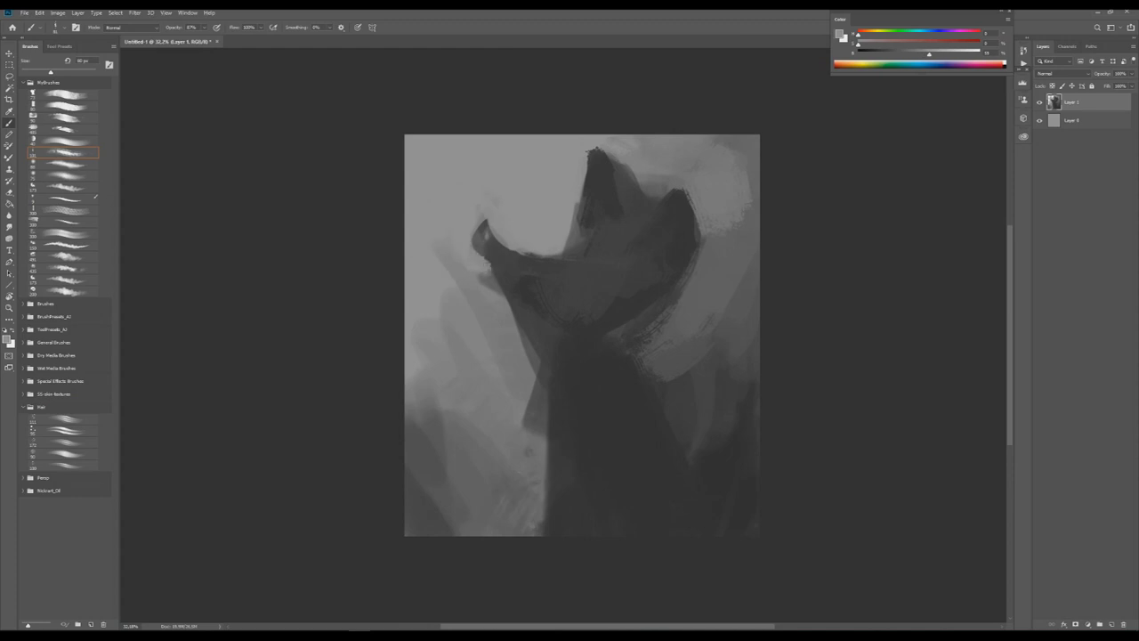
Reshape the hand and paint a dark curved scythe blade extending above and below it.
{"action": "mouse_move", "coordinate": [488, 294]}
{"action": "left_mouse_down"}
{"action": "mouse_move", "coordinate": [471, 272]}
{"action": "mouse_move", "coordinate": [474, 223]}
{"action": "left_mouse_up"}
{"action": "left_click", "coordinate": [485, 267], "text": "alt"}
{"action": "left_click", "coordinate": [484, 267], "text": "alt"}
{"action": "scroll", "coordinate": [443, 180], "scroll_direction": "down", "scroll_amount": 2}
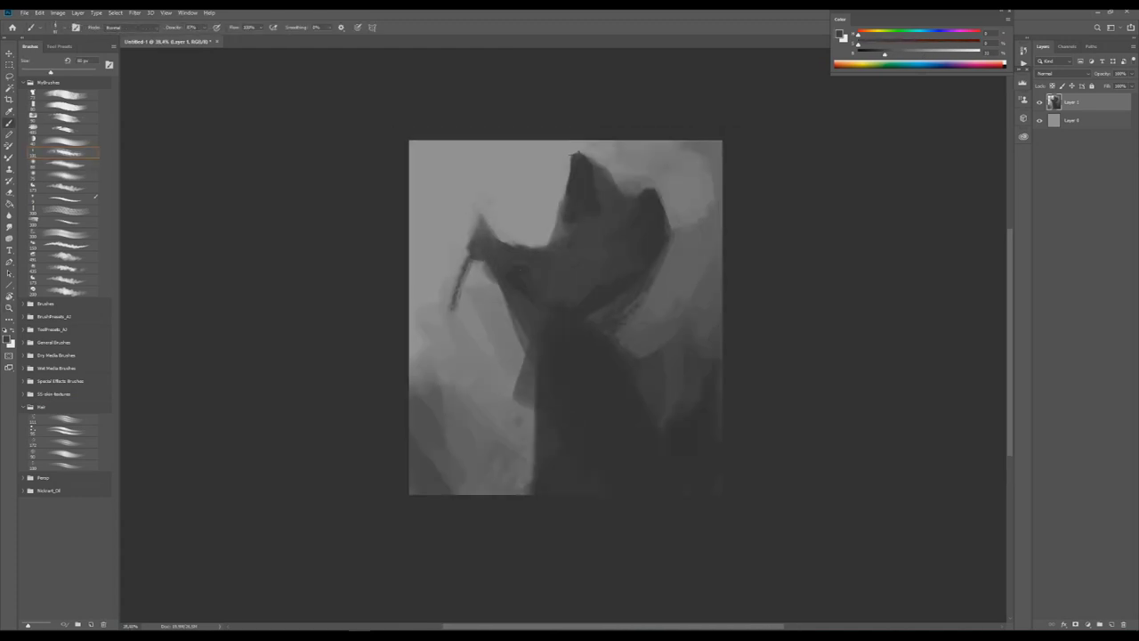
{"action": "left_click_drag", "start_coordinate": [472, 251], "coordinate": [445, 364]}
{"action": "left_click_drag", "start_coordinate": [478, 230], "coordinate": [491, 206]}
{"action": "left_click", "coordinate": [62, 106]}
{"action": "left_click", "coordinate": [475, 214], "text": "alt"}
{"action": "left_click_drag", "start_coordinate": [479, 262], "coordinate": [447, 380]}
Sample the light background grey and repaint the background beside the scythe blade with an enlarged brush.
{"action": "left_click", "coordinate": [427, 264], "text": "alt"}
{"action": "key", "text": "bracketright"}
{"action": "key", "text": "bracketright"}
{"action": "key", "text": "bracketright"}
{"action": "key", "text": "bracketright"}
{"action": "key", "text": "bracketright"}
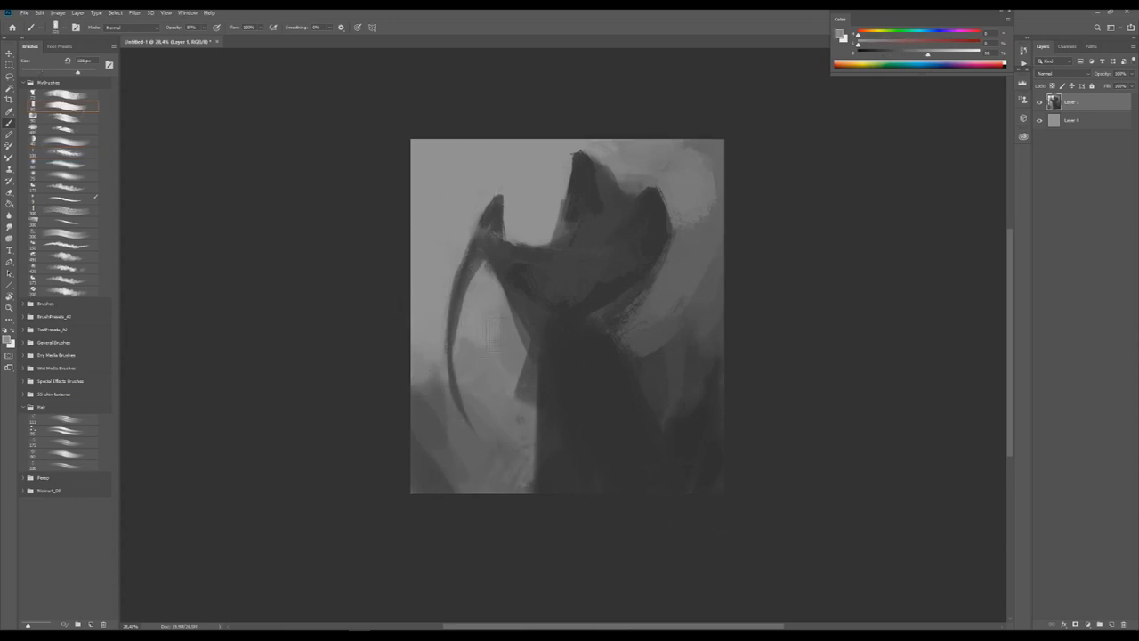
{"action": "left_click_drag", "start_coordinate": [483, 332], "coordinate": [475, 332]}
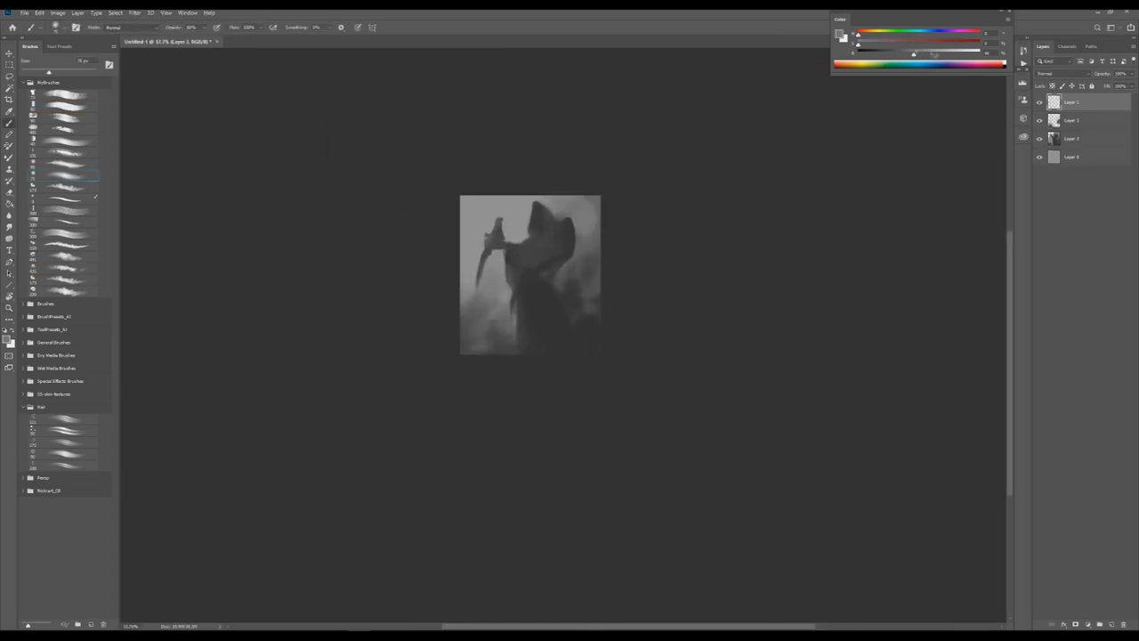
Pick a lighter grey and brush soft light into the background around the figure's head and scythe.
{"action": "left_click_drag", "start_coordinate": [933, 53], "coordinate": [958, 53]}
{"action": "mouse_move", "coordinate": [509, 174]}
{"action": "left_mouse_down"}
{"action": "mouse_move", "coordinate": [508, 214]}
{"action": "mouse_move", "coordinate": [478, 251]}
{"action": "left_mouse_up"}
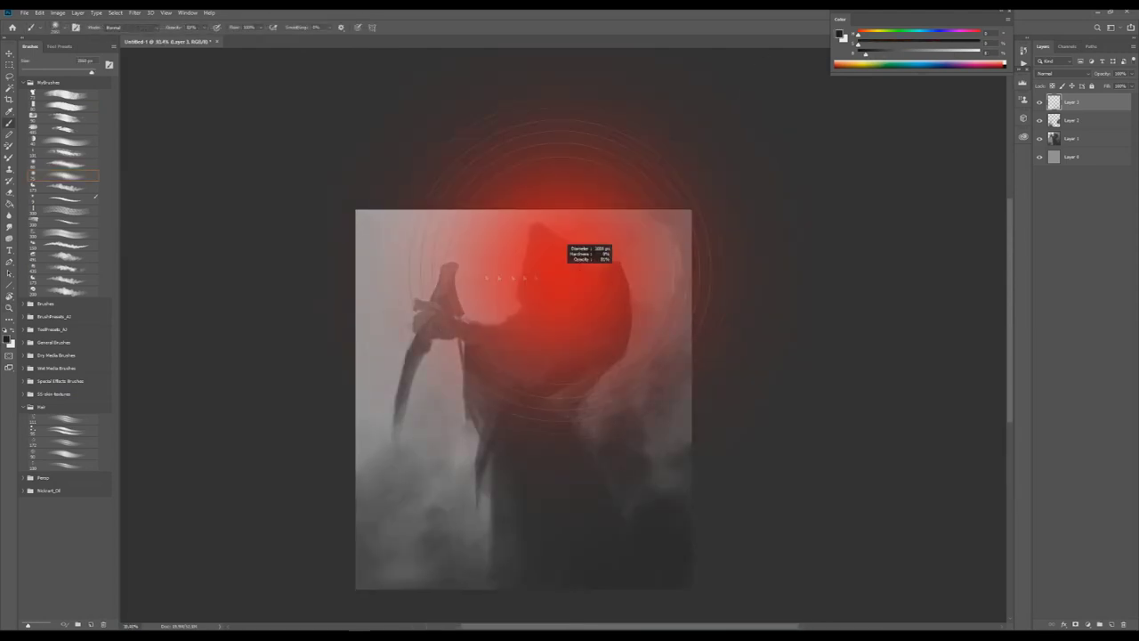
{"action": "scroll", "coordinate": [674, 526], "scroll_direction": "down", "scroll_amount": 3}
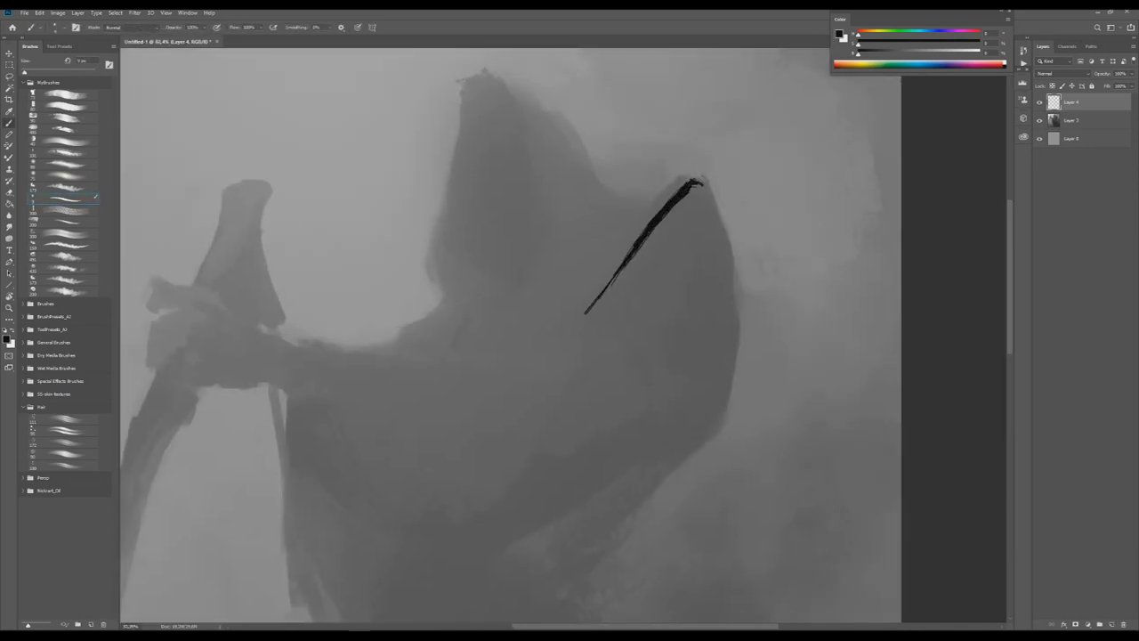
Sketch thin black contour and fold lines for the raised shoulder and sleeve on the new top layer.
{"action": "left_click_drag", "start_coordinate": [521, 338], "coordinate": [544, 318]}
{"action": "left_click_drag", "start_coordinate": [597, 434], "coordinate": [571, 460]}
{"action": "left_click_drag", "start_coordinate": [534, 356], "coordinate": [529, 372]}
{"action": "left_click_drag", "start_coordinate": [700, 285], "coordinate": [598, 434]}
{"action": "left_click_drag", "start_coordinate": [718, 218], "coordinate": [722, 247]}
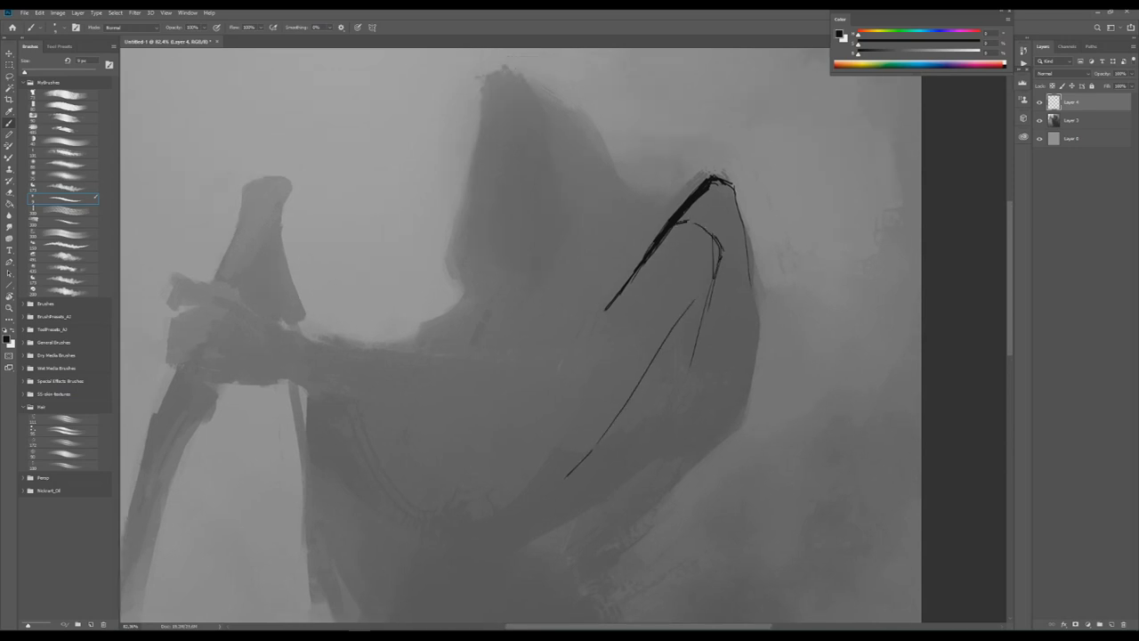
{"action": "mouse_move", "coordinate": [688, 215]}
{"action": "left_mouse_down"}
{"action": "mouse_move", "coordinate": [623, 294]}
{"action": "mouse_move", "coordinate": [715, 181]}
{"action": "left_mouse_up"}
{"action": "key", "text": "ctrl+z"}
{"action": "left_click_drag", "start_coordinate": [623, 312], "coordinate": [612, 292]}
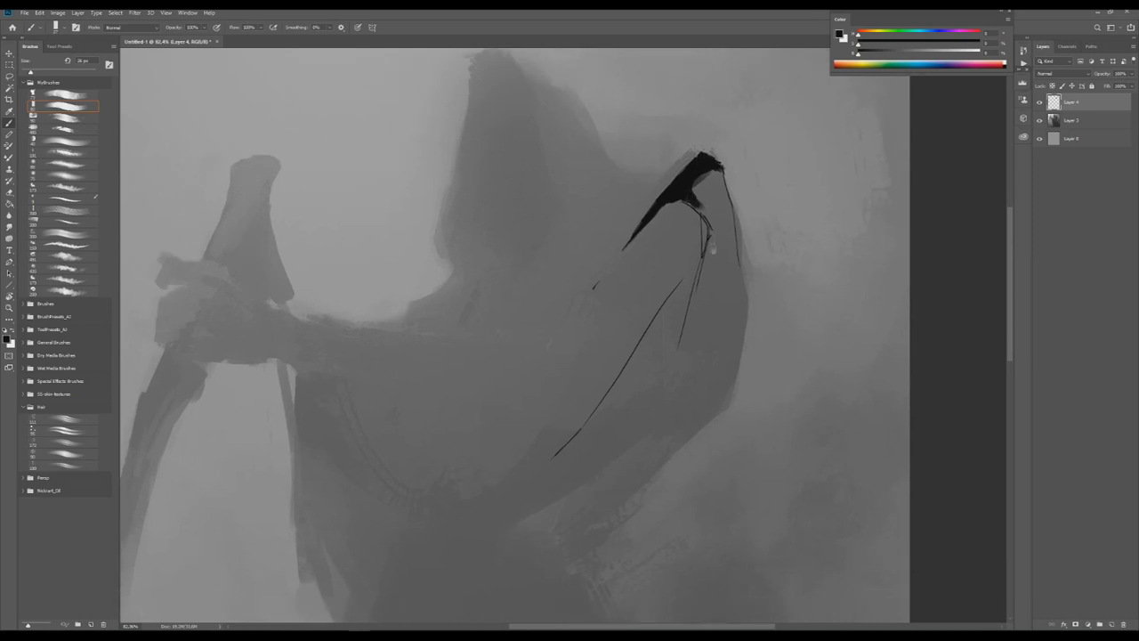
Block in solid black shadows on the shoulder folds, the sleeve's underside, the waist and the robe's long folds.
{"action": "left_click_drag", "start_coordinate": [700, 125], "coordinate": [690, 330]}
{"action": "mouse_move", "coordinate": [623, 311]}
{"action": "left_mouse_down"}
{"action": "mouse_move", "coordinate": [686, 266]}
{"action": "mouse_move", "coordinate": [601, 381]}
{"action": "mouse_move", "coordinate": [684, 363]}
{"action": "left_mouse_up"}
{"action": "key", "text": "e"}
{"action": "key", "text": "b"}
{"action": "mouse_move", "coordinate": [422, 272]}
{"action": "left_mouse_down"}
{"action": "mouse_move", "coordinate": [439, 498]}
{"action": "mouse_move", "coordinate": [551, 490]}
{"action": "left_mouse_up"}
{"action": "scroll", "coordinate": [551, 489], "scroll_direction": "down", "scroll_amount": 5}
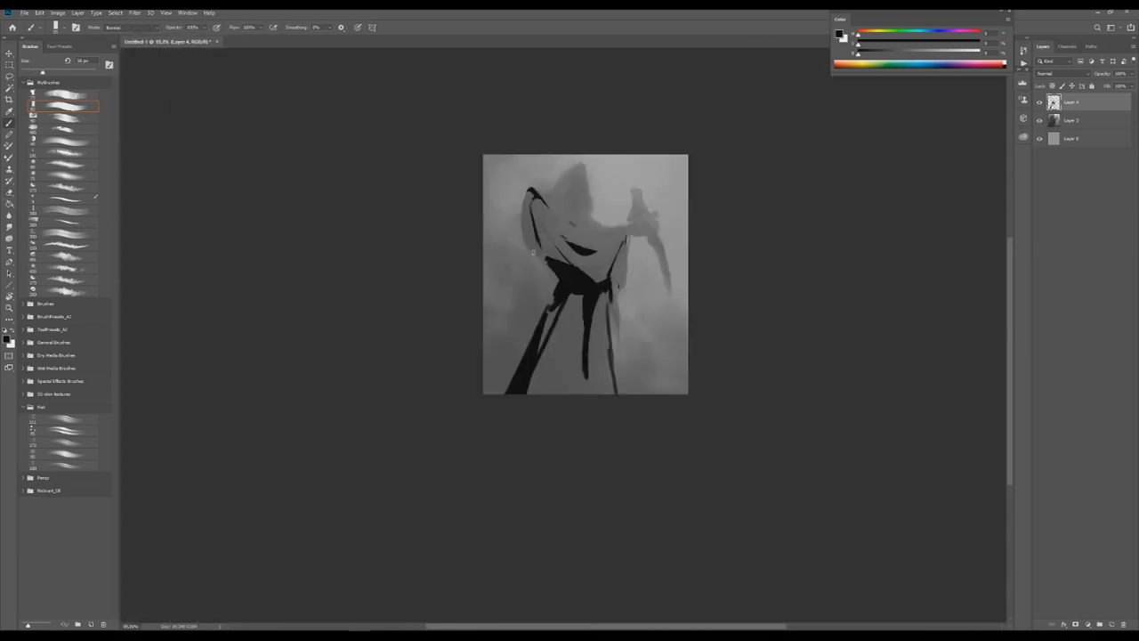
Fill the hood's opening with black and add dark fold strokes at the neck.
{"action": "scroll", "coordinate": [584, 163], "scroll_direction": "up", "scroll_amount": 3}
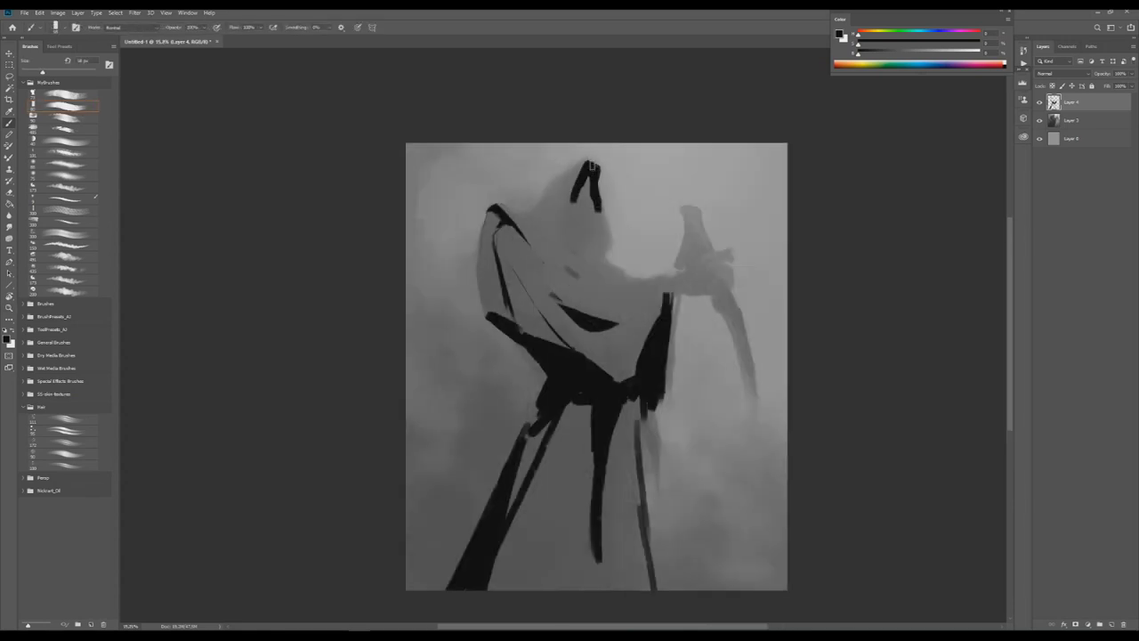
{"action": "scroll", "coordinate": [567, 245], "scroll_direction": "down", "scroll_amount": 2}
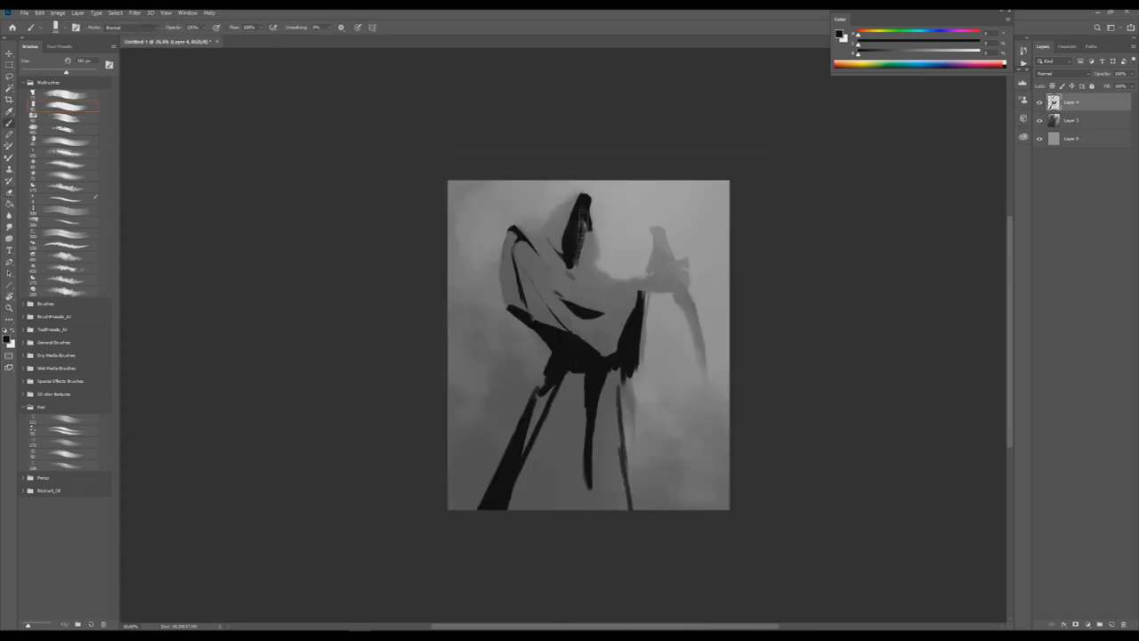
{"action": "scroll", "coordinate": [583, 258], "scroll_direction": "up", "scroll_amount": 3}
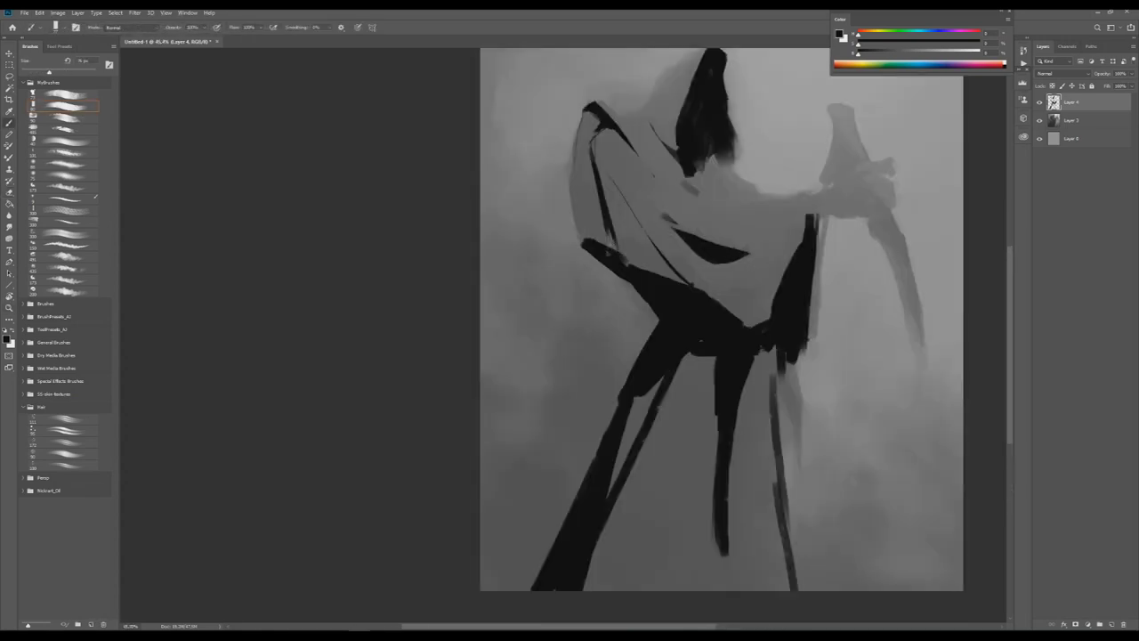
{"action": "left_click_drag", "start_coordinate": [670, 213], "coordinate": [712, 201]}
{"action": "scroll", "coordinate": [724, 264], "scroll_direction": "up", "scroll_amount": 1}
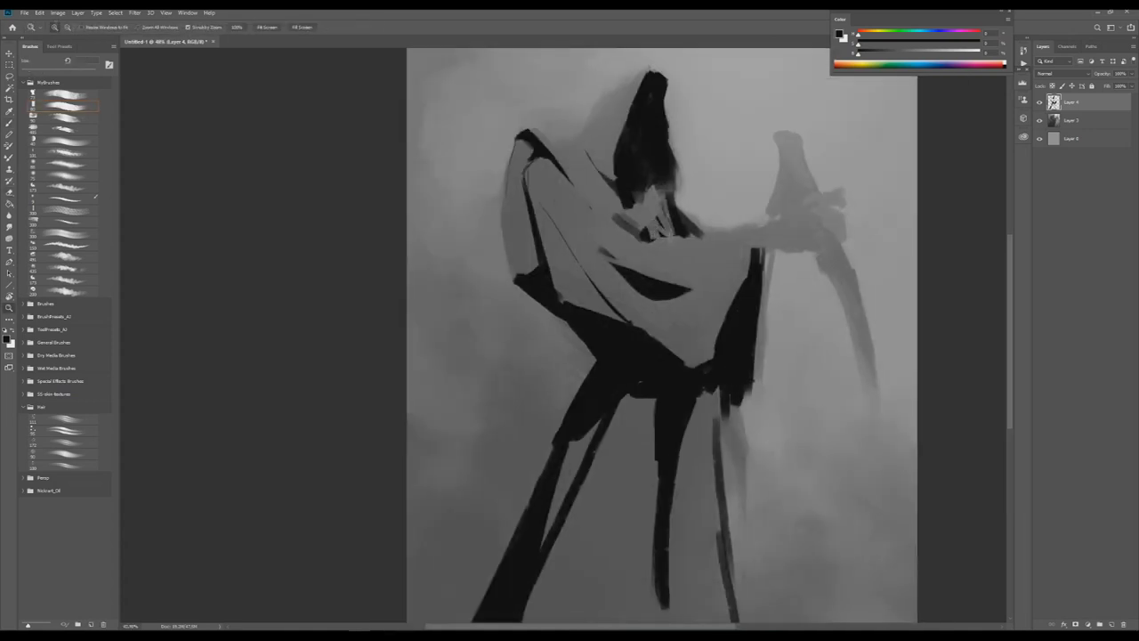
Draw the black underside line of the outstretched forearm from the sleeve cuff to the hand.
{"action": "scroll", "coordinate": [724, 264], "scroll_direction": "down", "scroll_amount": 2}
{"action": "scroll", "coordinate": [699, 249], "scroll_direction": "down", "scroll_amount": 3}
{"action": "scroll", "coordinate": [699, 249], "scroll_direction": "up", "scroll_amount": 6}
{"action": "left_click_drag", "start_coordinate": [627, 246], "coordinate": [714, 240]}
{"action": "key", "text": "ctrl+z"}
{"action": "left_click_drag", "start_coordinate": [594, 261], "coordinate": [633, 247]}
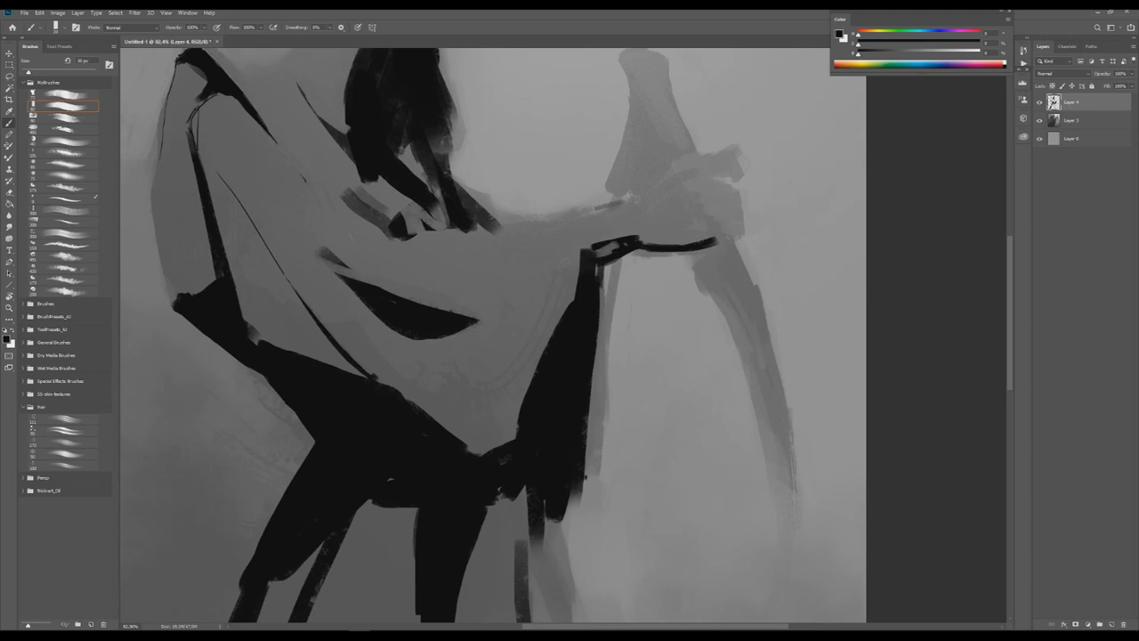
Outline the top of the forearm and the clenched hand in black, and mirror the canvas horizontally.
{"action": "scroll", "coordinate": [542, 258], "scroll_direction": "down", "scroll_amount": 1}
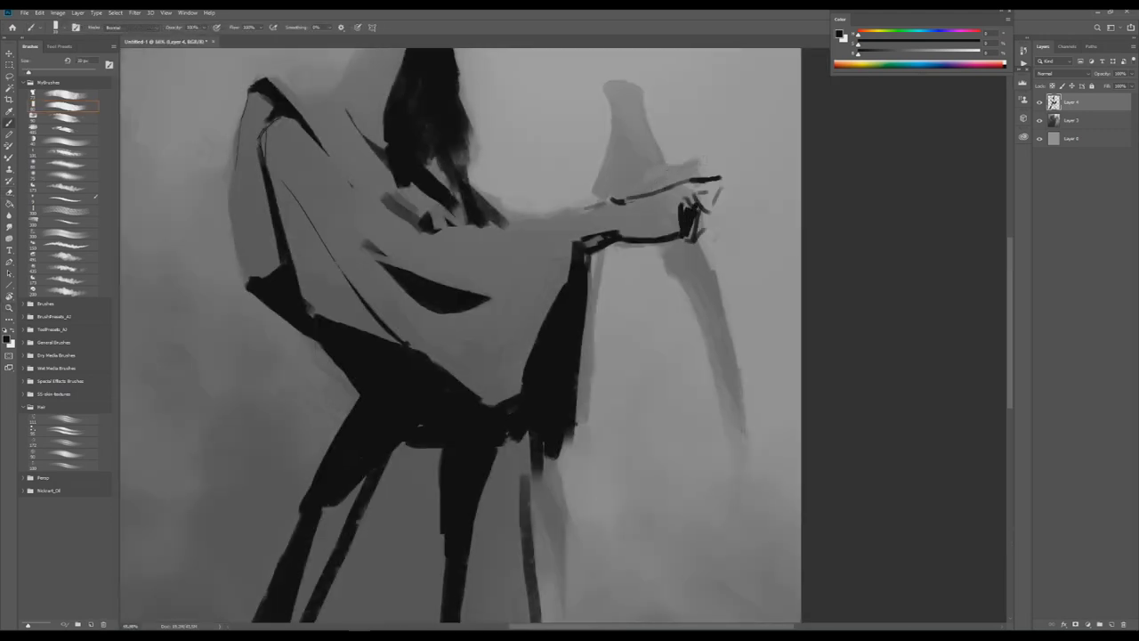
{"action": "scroll", "coordinate": [552, 267], "scroll_direction": "down", "scroll_amount": 4}
{"action": "key", "text": "h"}
{"action": "scroll", "coordinate": [552, 267], "scroll_direction": "up", "scroll_amount": 3}
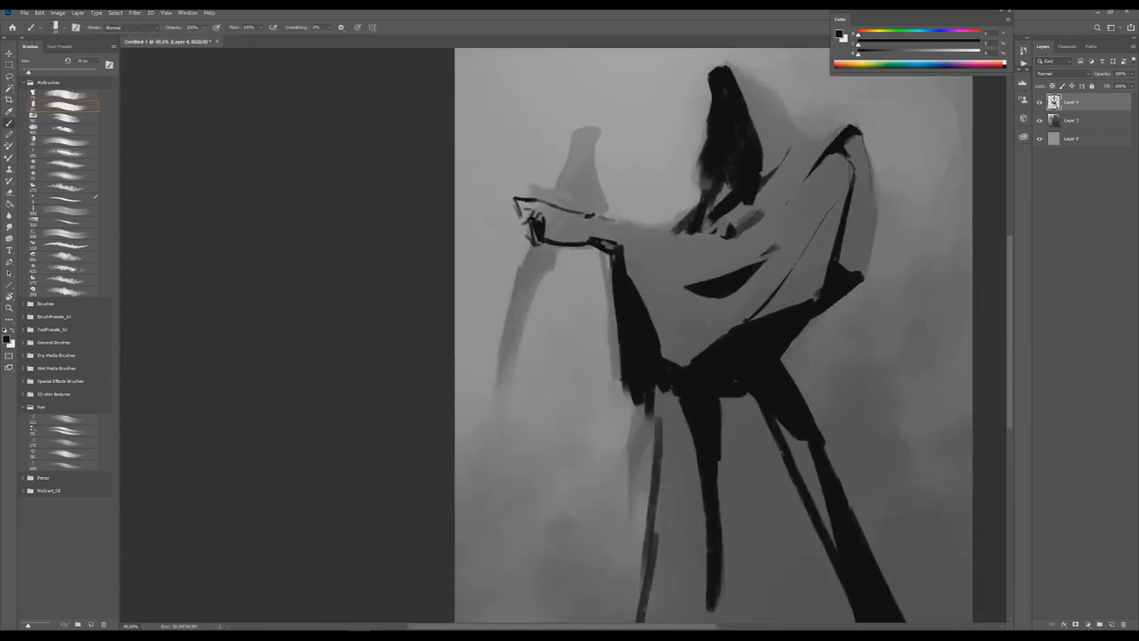
{"action": "scroll", "coordinate": [584, 242], "scroll_direction": "up", "scroll_amount": 2}
{"action": "scroll", "coordinate": [584, 242], "scroll_direction": "down", "scroll_amount": 2}
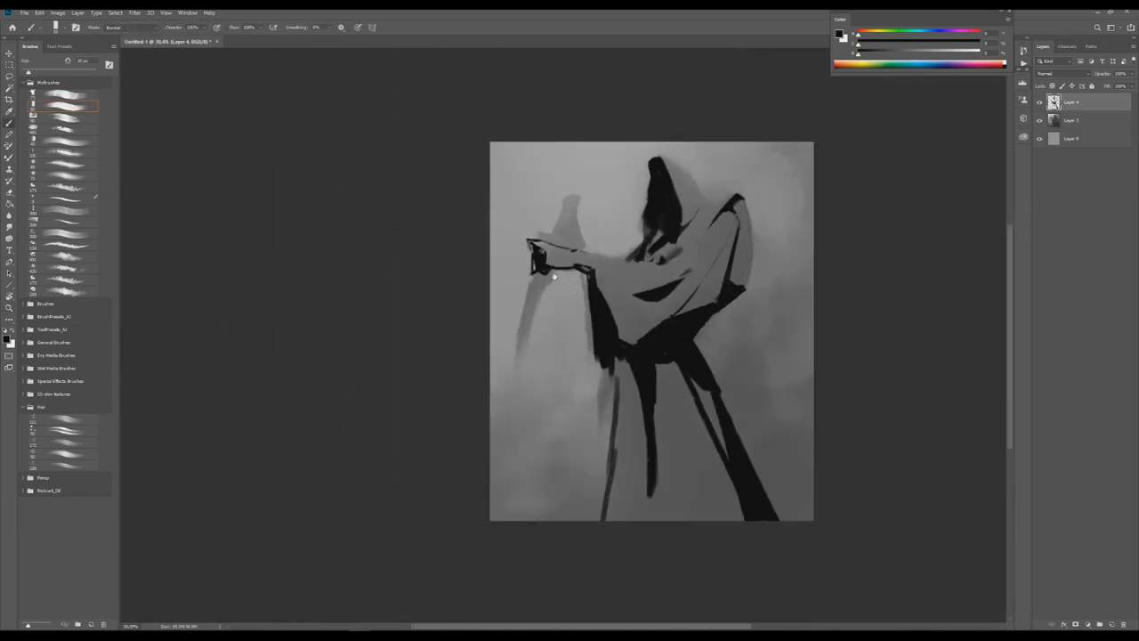
{"action": "scroll", "coordinate": [584, 242], "scroll_direction": "down", "scroll_amount": 2}
{"action": "scroll", "coordinate": [605, 258], "scroll_direction": "up", "scroll_amount": 5}
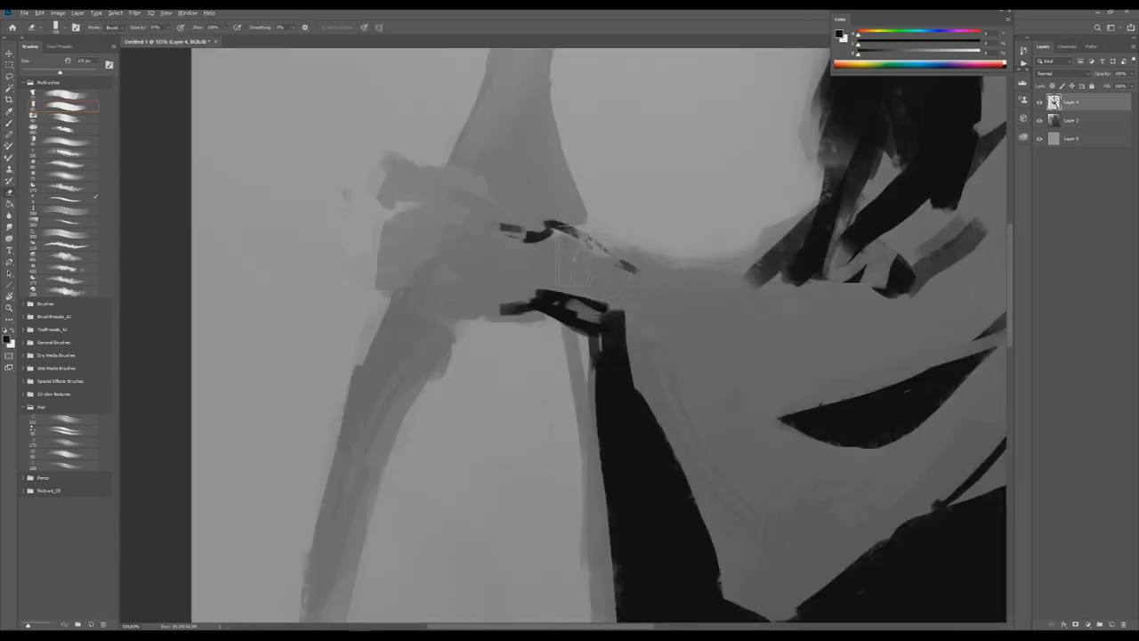
Rework the wrist and hand outline, then line in the scythe blade and the robe's sleeve folds.
{"action": "mouse_move", "coordinate": [552, 224]}
{"action": "left_mouse_down"}
{"action": "mouse_move", "coordinate": [610, 264]}
{"action": "mouse_move", "coordinate": [485, 176]}
{"action": "left_mouse_up"}
{"action": "scroll", "coordinate": [530, 203], "scroll_direction": "down", "scroll_amount": 5}
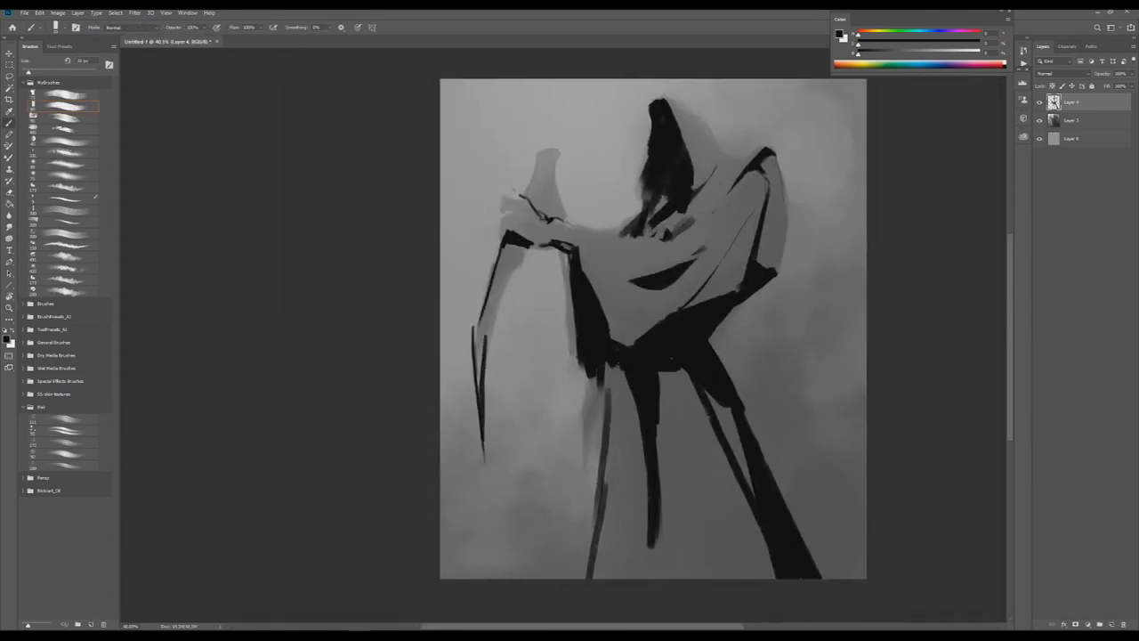
{"action": "left_click_drag", "start_coordinate": [649, 330], "coordinate": [646, 350]}
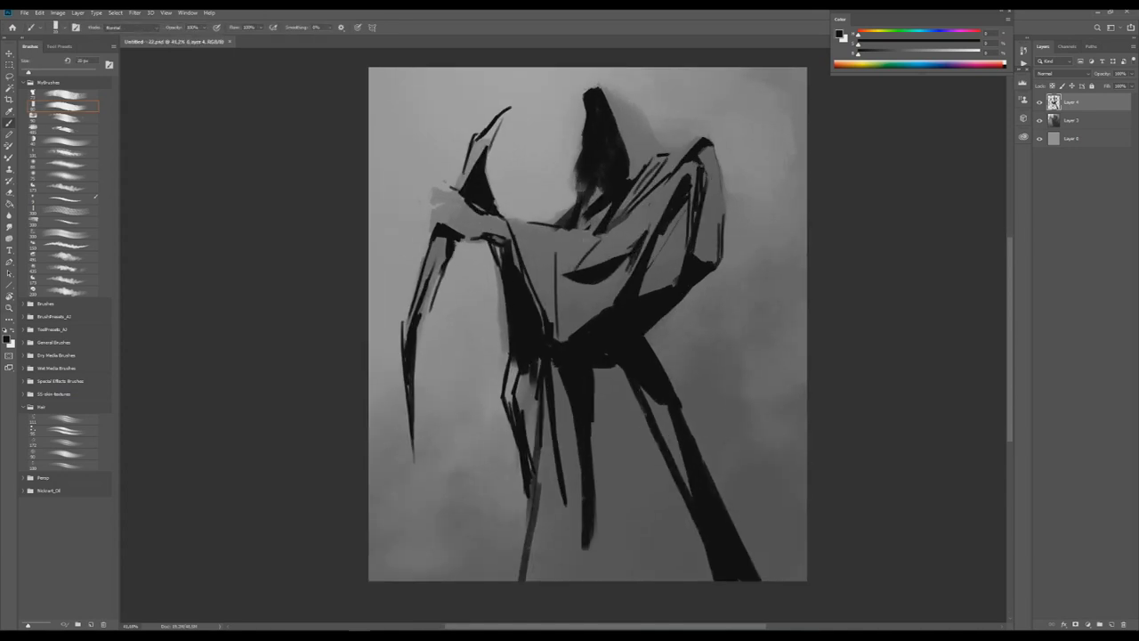
{"action": "scroll", "coordinate": [587, 324], "scroll_direction": "down", "scroll_amount": 2}
{"action": "scroll", "coordinate": [574, 347], "scroll_direction": "up", "scroll_amount": 3}
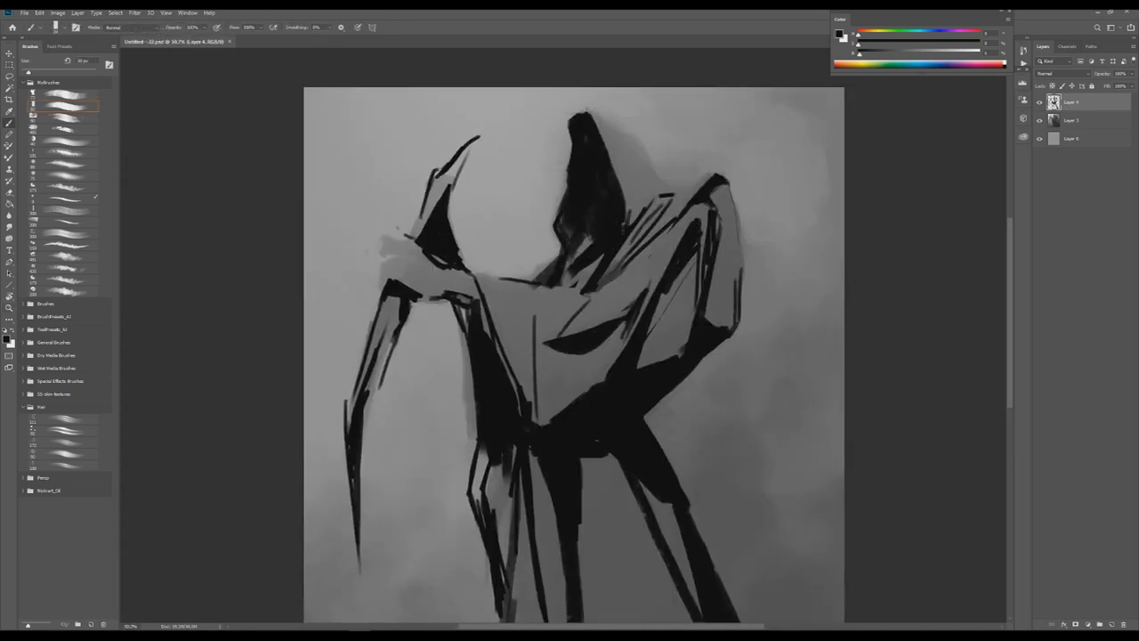
Define the fingers and knuckles of the hand gripping the scythe with alternating brush and eraser strokes.
{"action": "scroll", "coordinate": [574, 338], "scroll_direction": "down", "scroll_amount": 3}
{"action": "scroll", "coordinate": [596, 321], "scroll_direction": "up", "scroll_amount": 2}
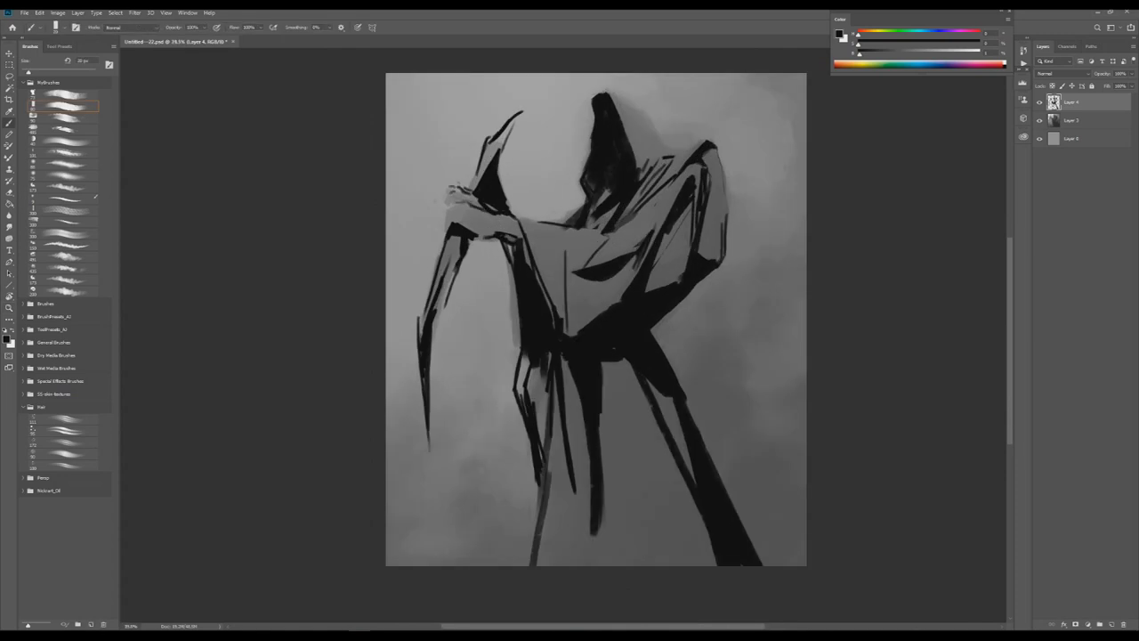
{"action": "key", "text": "e"}
{"action": "key", "text": "b"}
{"action": "scroll", "coordinate": [419, 186], "scroll_direction": "down", "scroll_amount": 3}
{"action": "scroll", "coordinate": [419, 186], "scroll_direction": "up", "scroll_amount": 3}
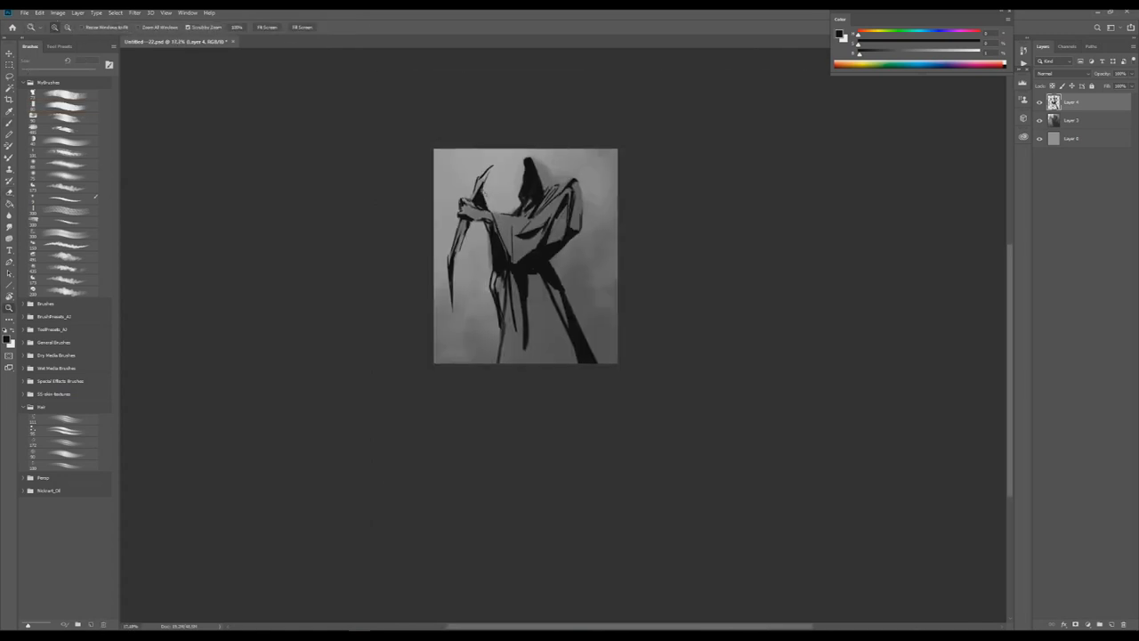
{"action": "scroll", "coordinate": [557, 302], "scroll_direction": "down", "scroll_amount": 2}
{"action": "scroll", "coordinate": [556, 303], "scroll_direction": "up", "scroll_amount": 4}
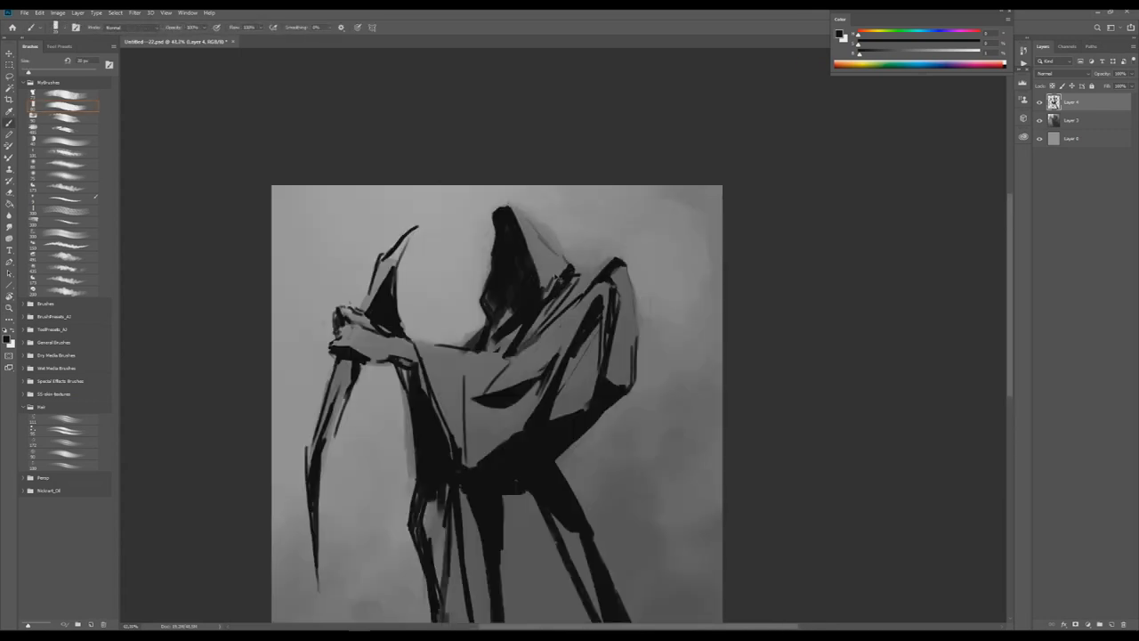
Mirror the canvas horizontally and adjust the opacity of the grey painting layer beneath the line work.
{"action": "scroll", "coordinate": [627, 331], "scroll_direction": "down", "scroll_amount": 3}
{"action": "key", "text": "h"}
{"action": "scroll", "coordinate": [628, 332], "scroll_direction": "up", "scroll_amount": 2}
{"action": "scroll", "coordinate": [627, 331], "scroll_direction": "down", "scroll_amount": 2}
{"action": "scroll", "coordinate": [554, 313], "scroll_direction": "up", "scroll_amount": 2}
{"action": "scroll", "coordinate": [745, 199], "scroll_direction": "down", "scroll_amount": 2}
{"action": "left_click", "coordinate": [1072, 138]}
{"action": "left_click_drag", "start_coordinate": [1122, 85], "coordinate": [1131, 86]}
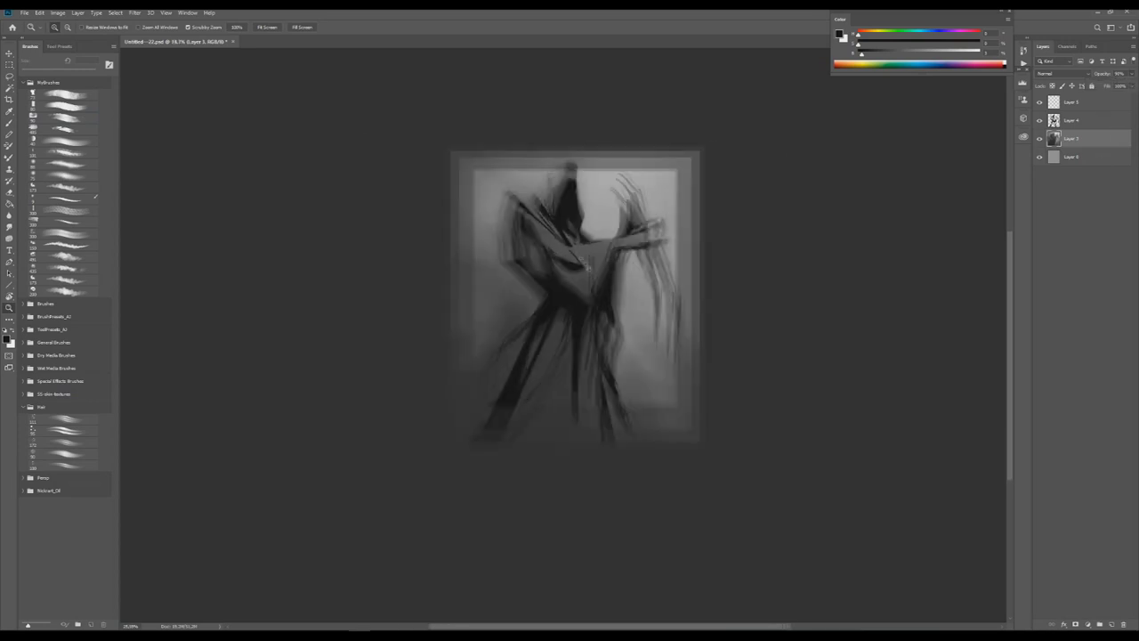
Shade the outer edge of the rear sleeve and shoulder with dark grey on the top layer.
{"action": "scroll", "coordinate": [499, 240], "scroll_direction": "up", "scroll_amount": 2}
{"action": "key", "text": "b"}
{"action": "left_click_drag", "start_coordinate": [499, 240], "coordinate": [514, 258]}
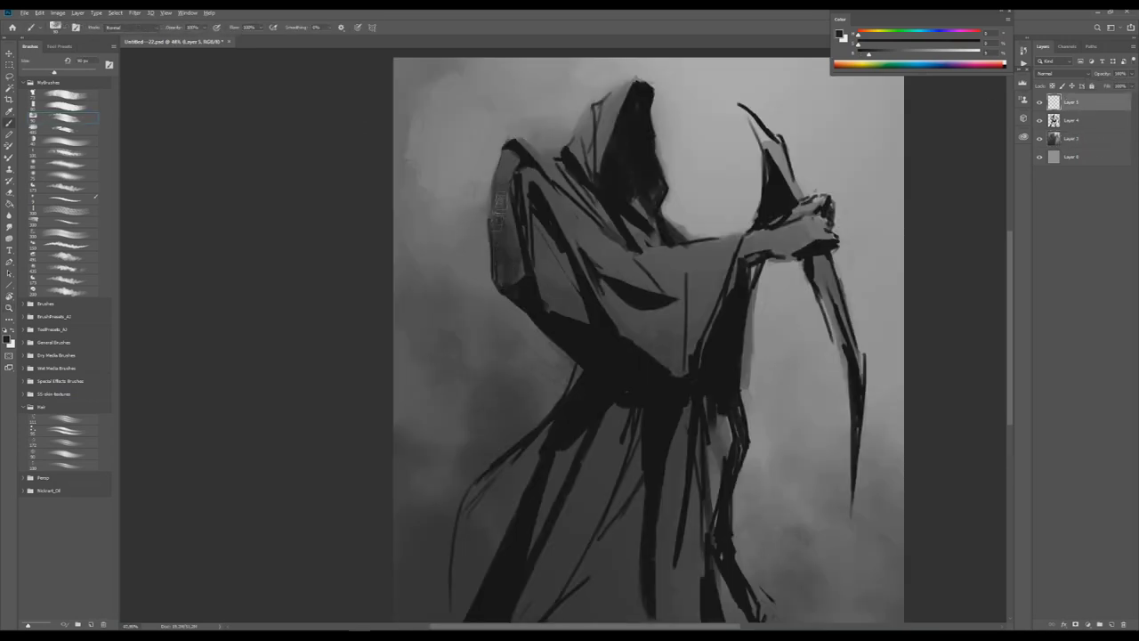
{"action": "left_click_drag", "start_coordinate": [501, 184], "coordinate": [503, 267]}
{"action": "left_click_drag", "start_coordinate": [509, 139], "coordinate": [525, 166]}
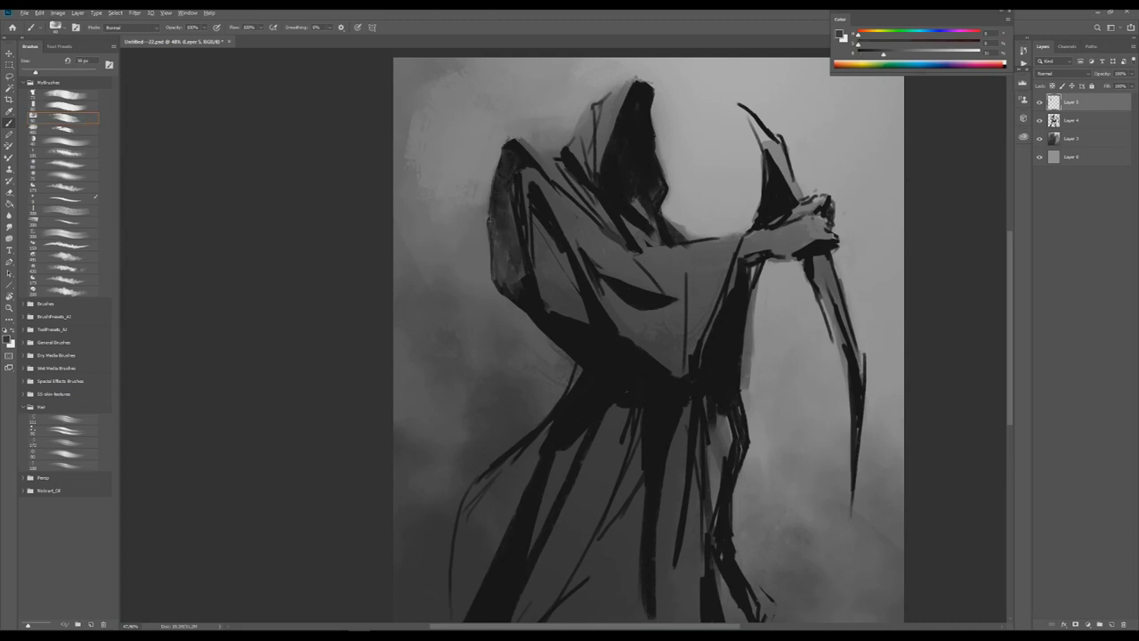
Mirror the canvas horizontally and darken the folds of the sleeve and chest.
{"action": "key", "text": "ctrl+minus"}
{"action": "key", "text": "h"}
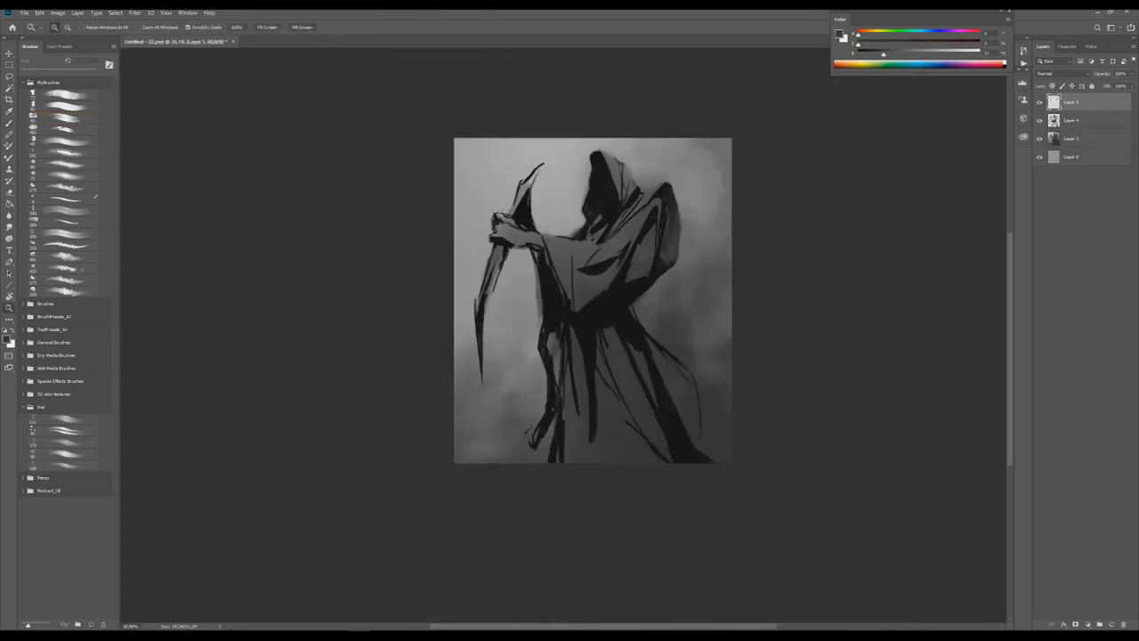
{"action": "key", "text": "ctrl+plus"}
{"action": "key", "text": "ctrl+minus"}
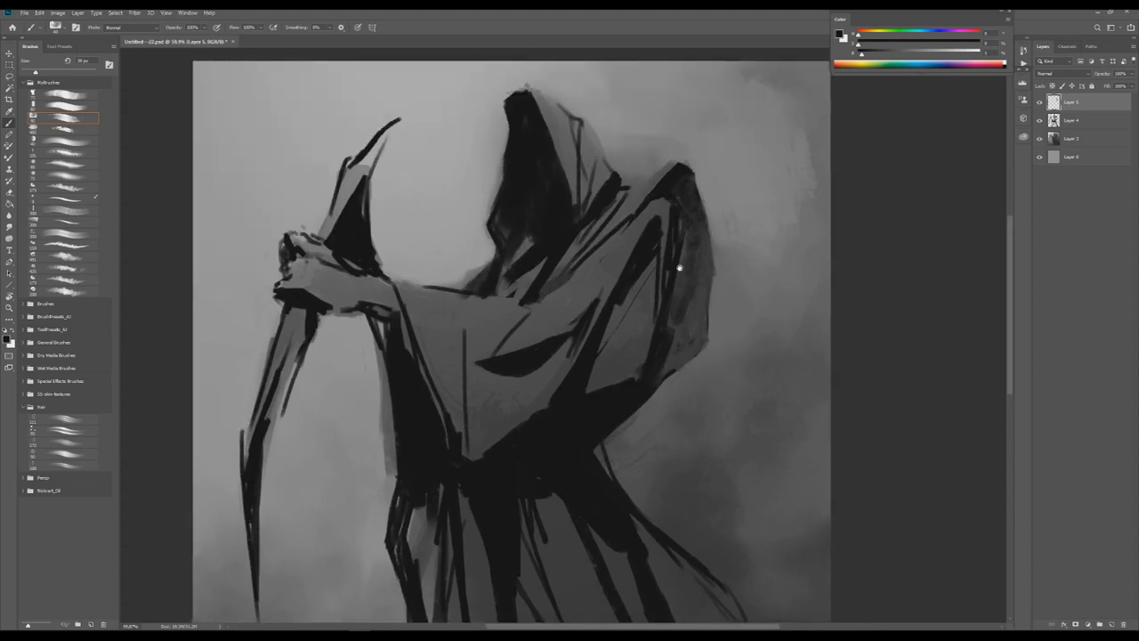
{"action": "key", "text": "ctrl+plus"}
{"action": "mouse_move", "coordinate": [614, 274]}
{"action": "left_mouse_down"}
{"action": "mouse_move", "coordinate": [564, 270]}
{"action": "mouse_move", "coordinate": [525, 302]}
{"action": "mouse_move", "coordinate": [552, 334]}
{"action": "mouse_move", "coordinate": [569, 328]}
{"action": "left_mouse_up"}
Soften the dark fold beneath the forearm with black strokes from a soft, low-opacity brush.
{"action": "scroll", "coordinate": [549, 341], "scroll_direction": "down", "scroll_amount": 5}
{"action": "scroll", "coordinate": [549, 340], "scroll_direction": "up", "scroll_amount": 3}
{"action": "key", "text": "period"}
{"action": "key", "text": "period"}
{"action": "key", "text": "period"}
{"action": "key", "text": "period"}
{"action": "key", "text": "period"}
{"action": "key", "text": "bracketleft"}
{"action": "key", "text": "bracketleft"}
{"action": "key", "text": "bracketleft"}
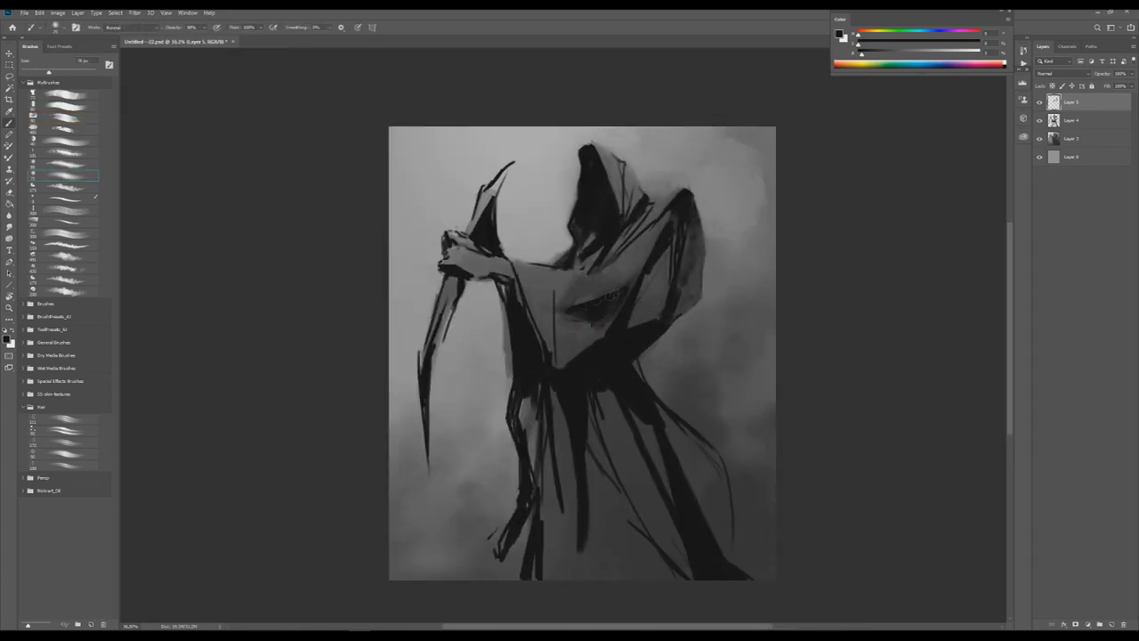
{"action": "left_click_drag", "start_coordinate": [532, 298], "coordinate": [592, 298]}
{"action": "key", "text": "bracketright"}
{"action": "key", "text": "bracketright"}
{"action": "key", "text": "bracketright"}
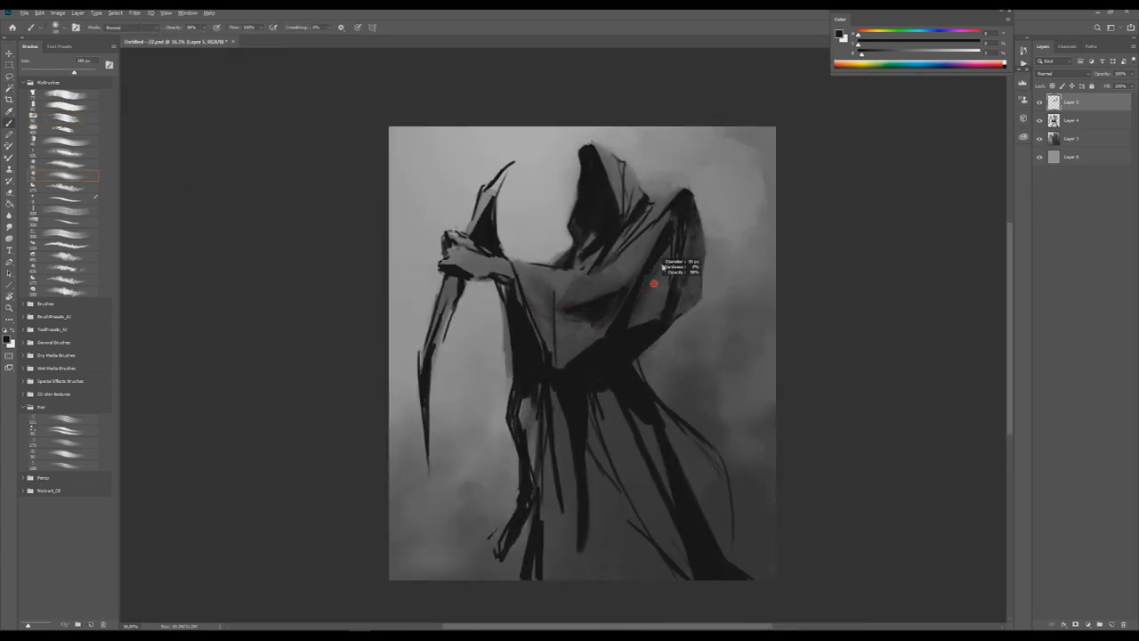
Paint textured mid-grey and dark grey tones over the front sleeve using shades sampled from the painting.
{"action": "scroll", "coordinate": [576, 261], "scroll_direction": "down", "scroll_amount": 2}
{"action": "key", "text": "comma"}
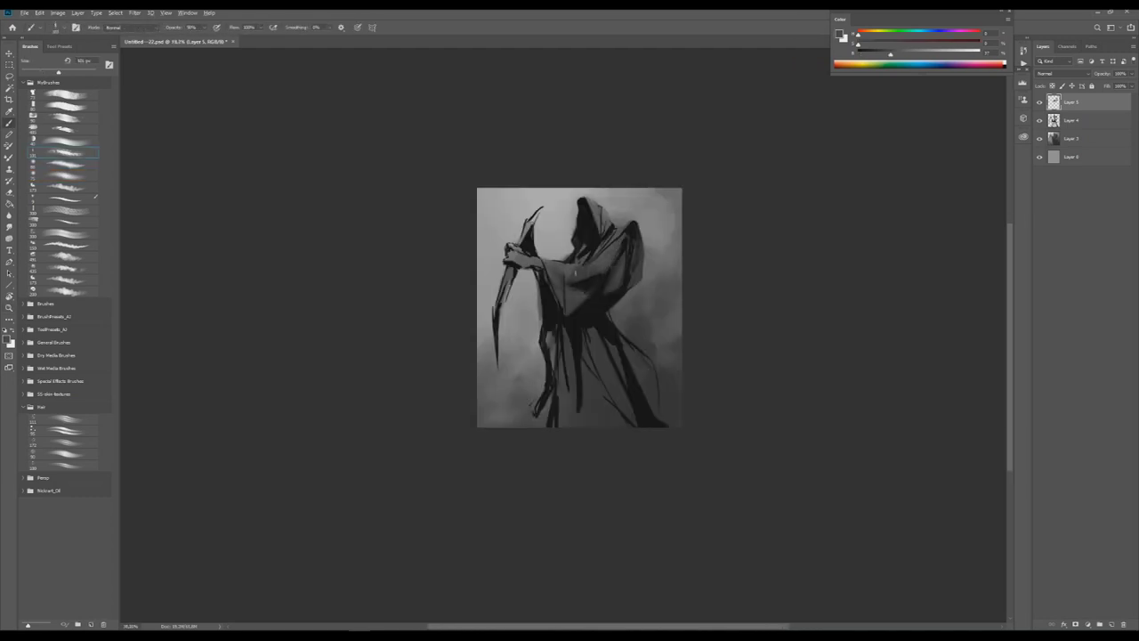
{"action": "left_click_drag", "start_coordinate": [588, 267], "coordinate": [623, 294]}
{"action": "left_click", "coordinate": [618, 283], "text": "alt"}
{"action": "scroll", "coordinate": [566, 315], "scroll_direction": "up", "scroll_amount": 2}
{"action": "left_click", "coordinate": [568, 336], "text": "alt"}
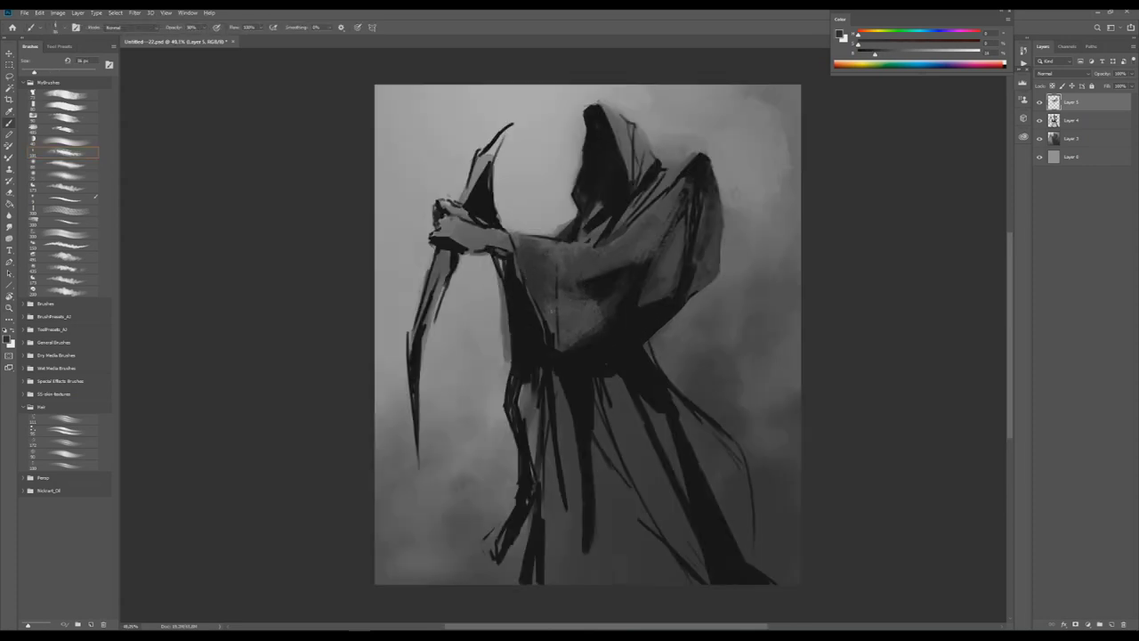
Roughen the upper arm and sleeve folds with dry, textured grey strokes.
{"action": "scroll", "coordinate": [534, 272], "scroll_direction": "up", "scroll_amount": 2}
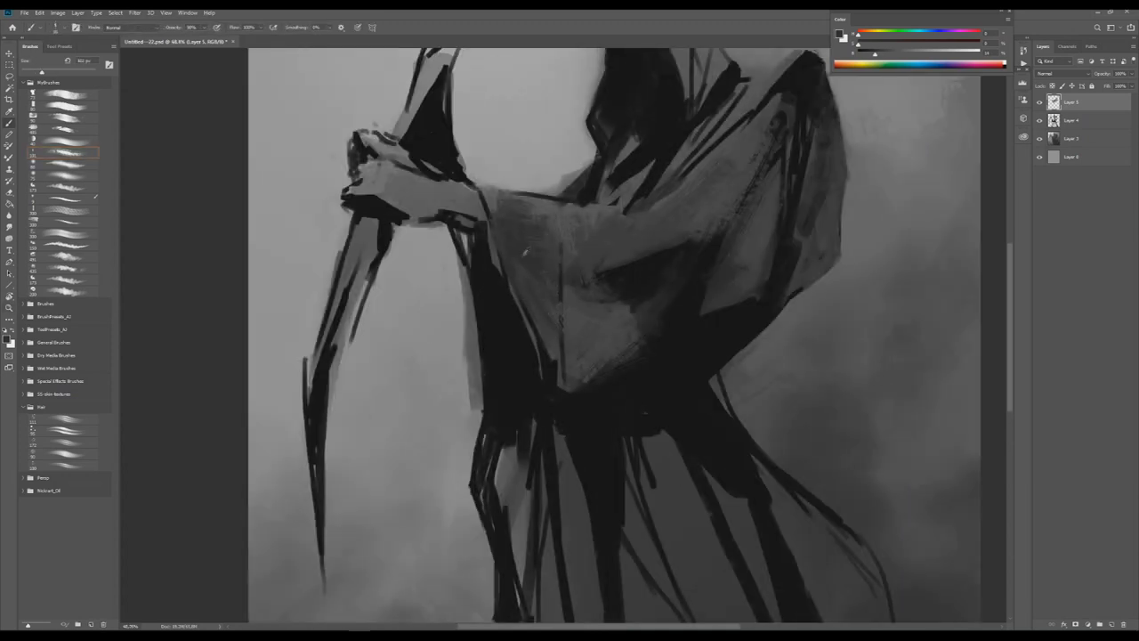
{"action": "scroll", "coordinate": [525, 258], "scroll_direction": "down", "scroll_amount": 4}
{"action": "scroll", "coordinate": [554, 270], "scroll_direction": "up", "scroll_amount": 4}
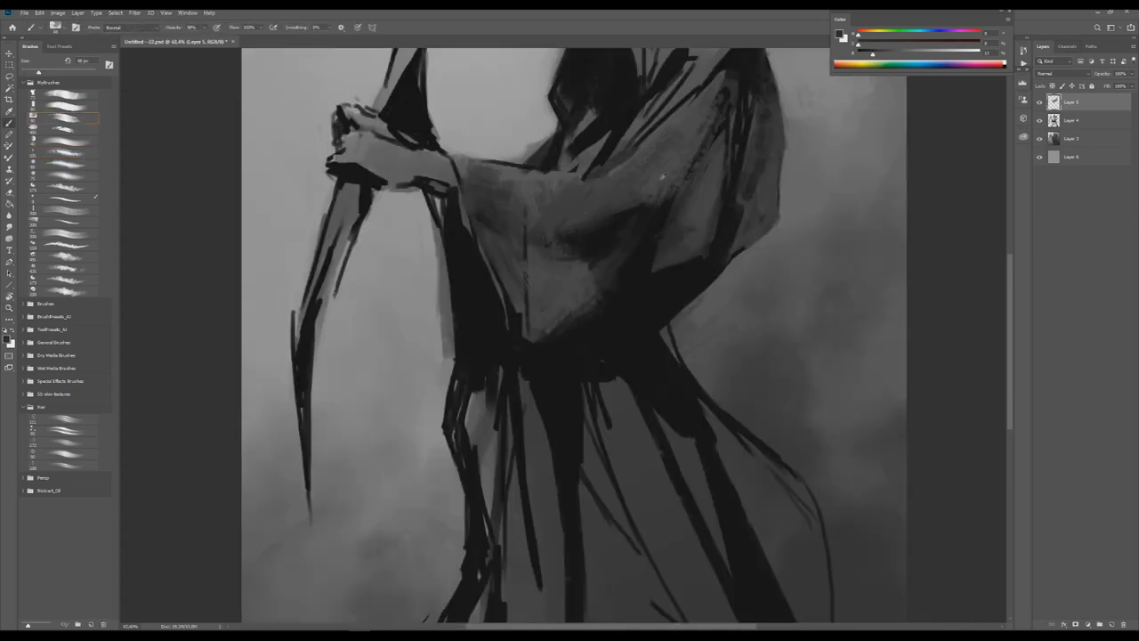
{"action": "mouse_move", "coordinate": [663, 164]}
{"action": "left_mouse_down"}
{"action": "mouse_move", "coordinate": [627, 182]}
{"action": "mouse_move", "coordinate": [628, 226]}
{"action": "left_mouse_up"}
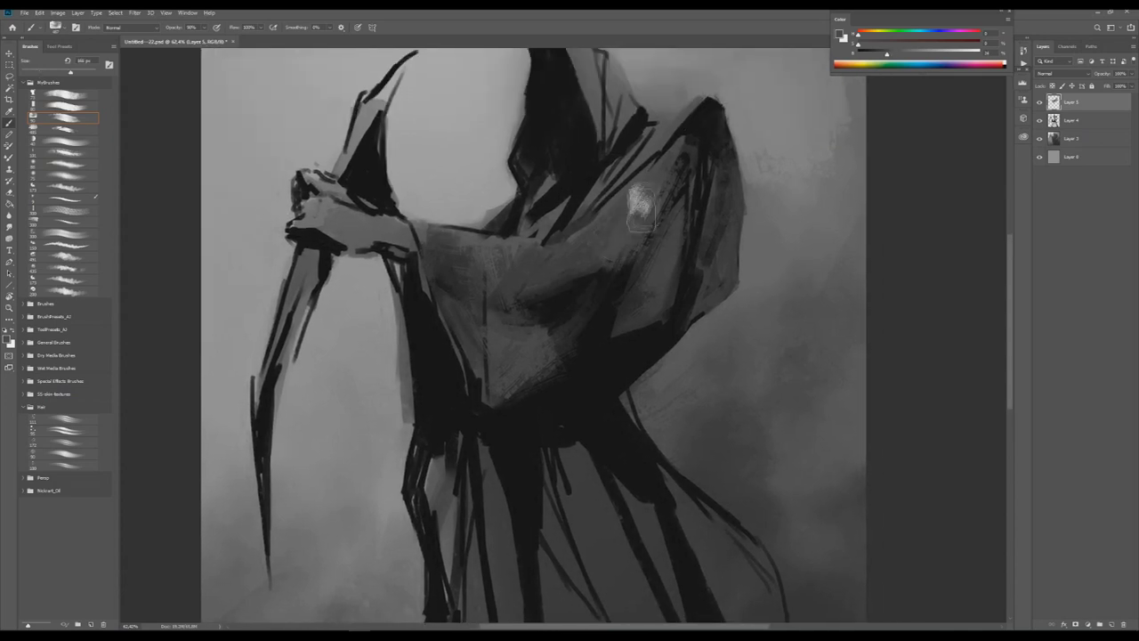
{"action": "scroll", "coordinate": [627, 263], "scroll_direction": "down", "scroll_amount": 4}
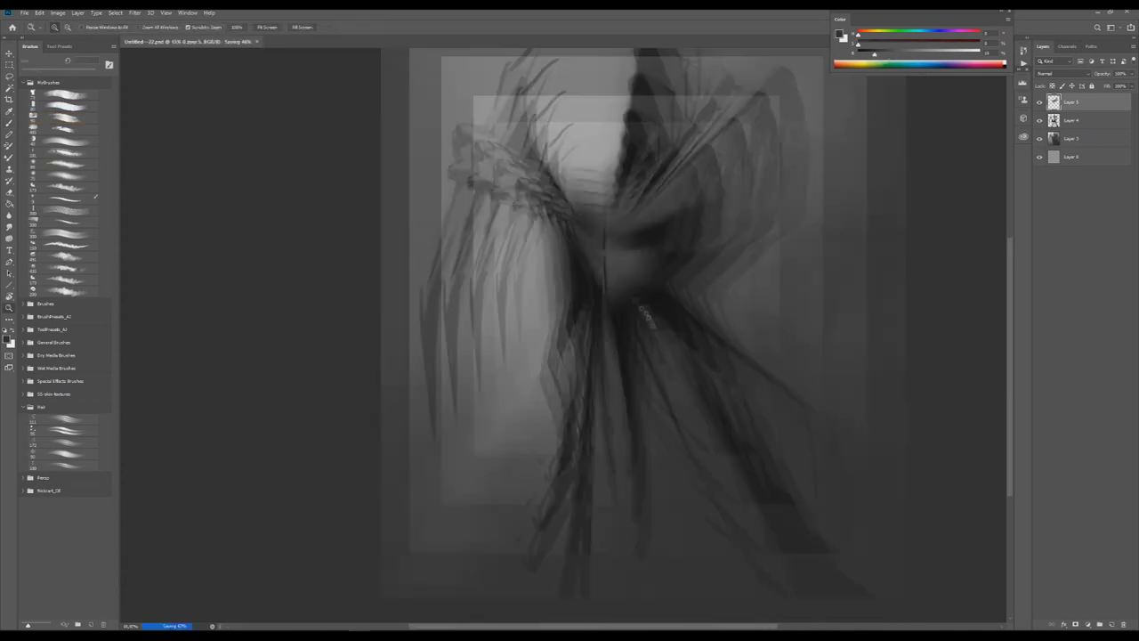
Darken the hanging front edge of the sleeve with a sampled black and mirror the canvas horizontally.
{"action": "scroll", "coordinate": [592, 330], "scroll_direction": "up", "scroll_amount": 4}
{"action": "left_click", "coordinate": [612, 365], "text": "alt"}
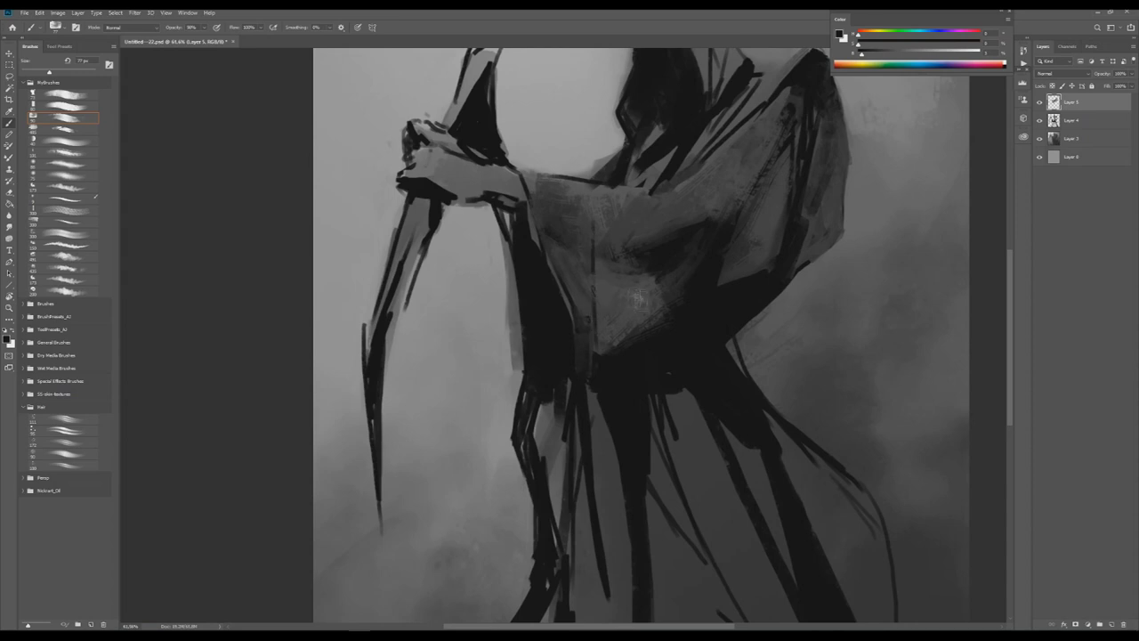
{"action": "key", "text": "h"}
{"action": "scroll", "coordinate": [648, 299], "scroll_direction": "down", "scroll_amount": 5}
{"action": "scroll", "coordinate": [591, 283], "scroll_direction": "up", "scroll_amount": 2}
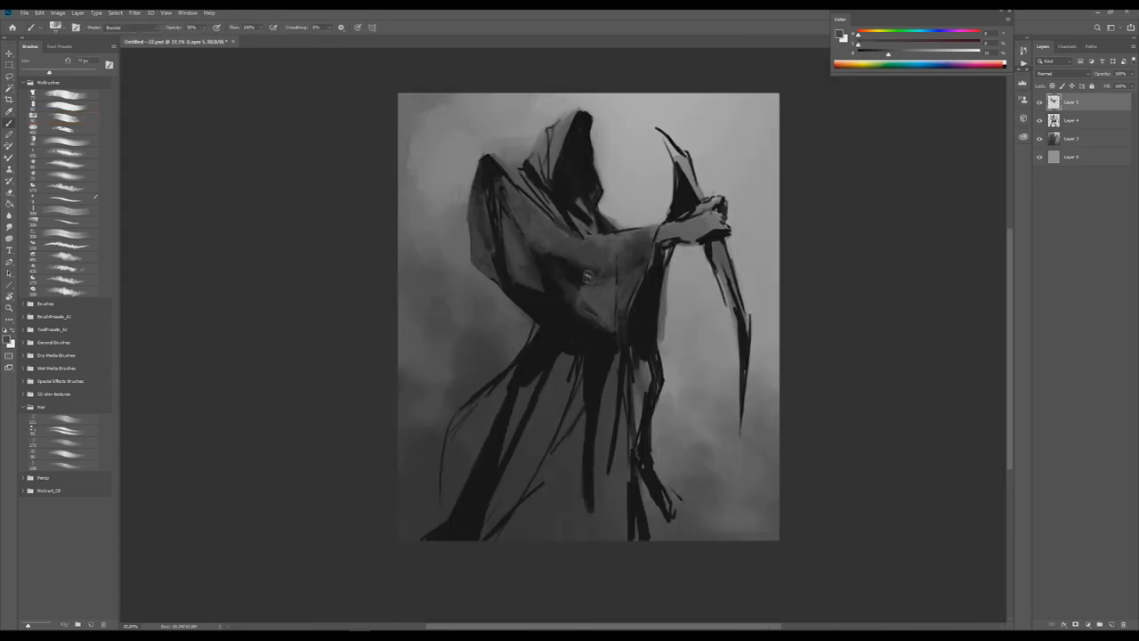
Add a new layer on top and paint sampled dark grey over the hard black lines of the rear sleeve.
{"action": "scroll", "coordinate": [657, 193], "scroll_direction": "down", "scroll_amount": 2}
{"action": "key", "text": "ctrl+shift+alt+n"}
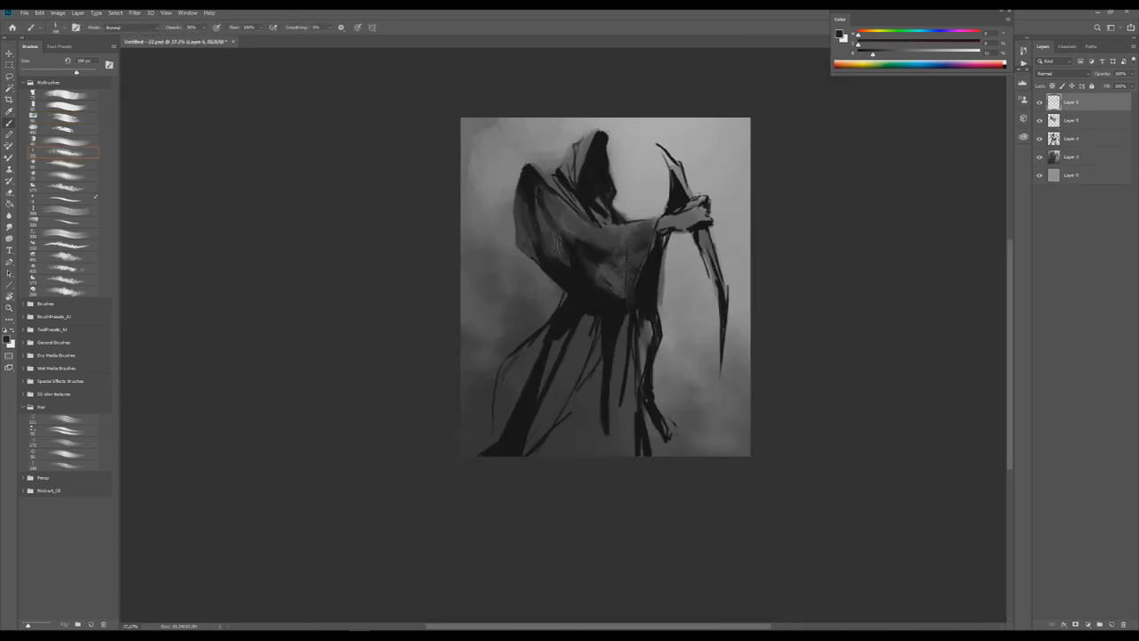
{"action": "left_click", "coordinate": [553, 234], "text": "alt"}
{"action": "key", "text": "bracketleft"}
{"action": "key", "text": "bracketleft"}
{"action": "key", "text": "bracketleft"}
{"action": "key", "text": "bracketleft"}
{"action": "key", "text": "bracketleft"}
Mirror the canvas horizontally and blend grey strokes into the shoulder and upper rear sleeve.
{"action": "key", "text": "h"}
{"action": "scroll", "coordinate": [556, 339], "scroll_direction": "up", "scroll_amount": 3}
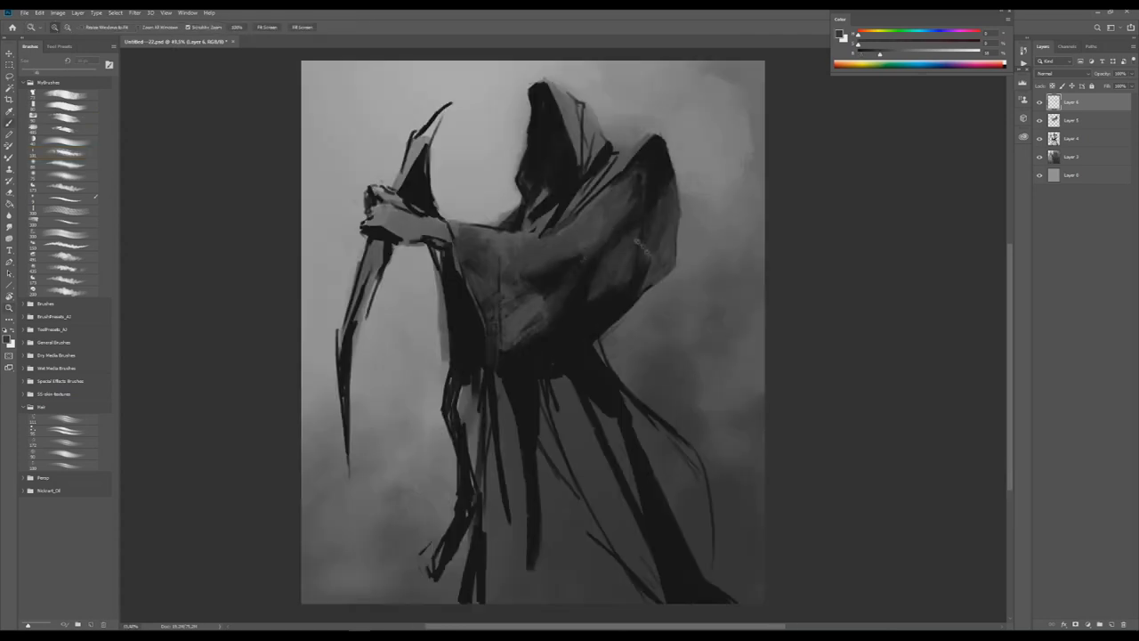
{"action": "left_click_drag", "start_coordinate": [628, 236], "coordinate": [690, 173]}
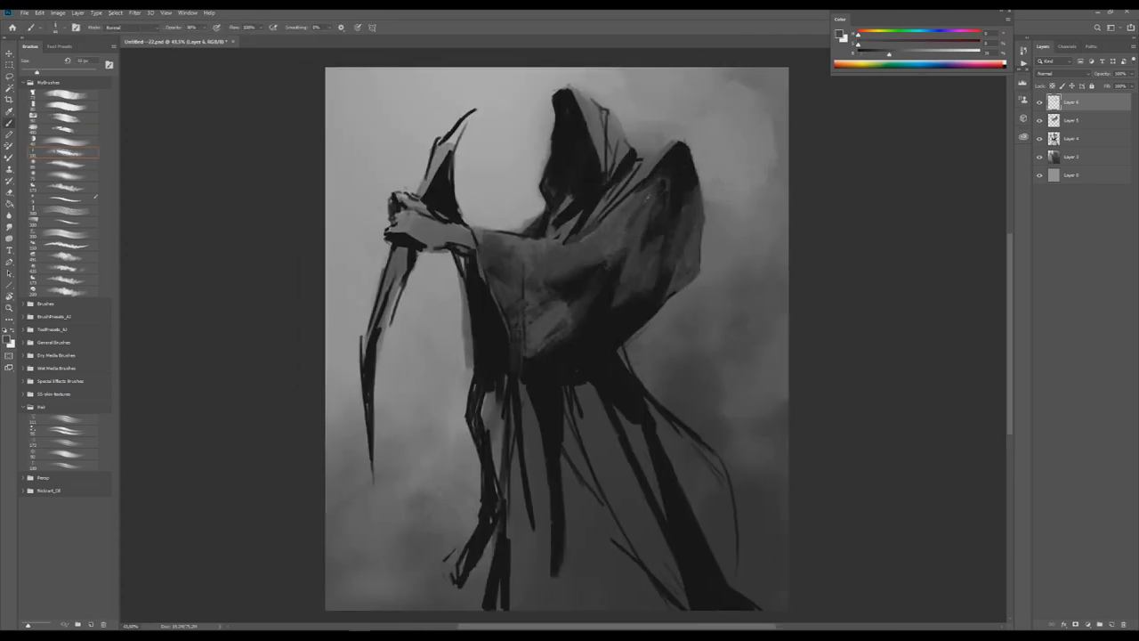
{"action": "scroll", "coordinate": [641, 294], "scroll_direction": "down", "scroll_amount": 1}
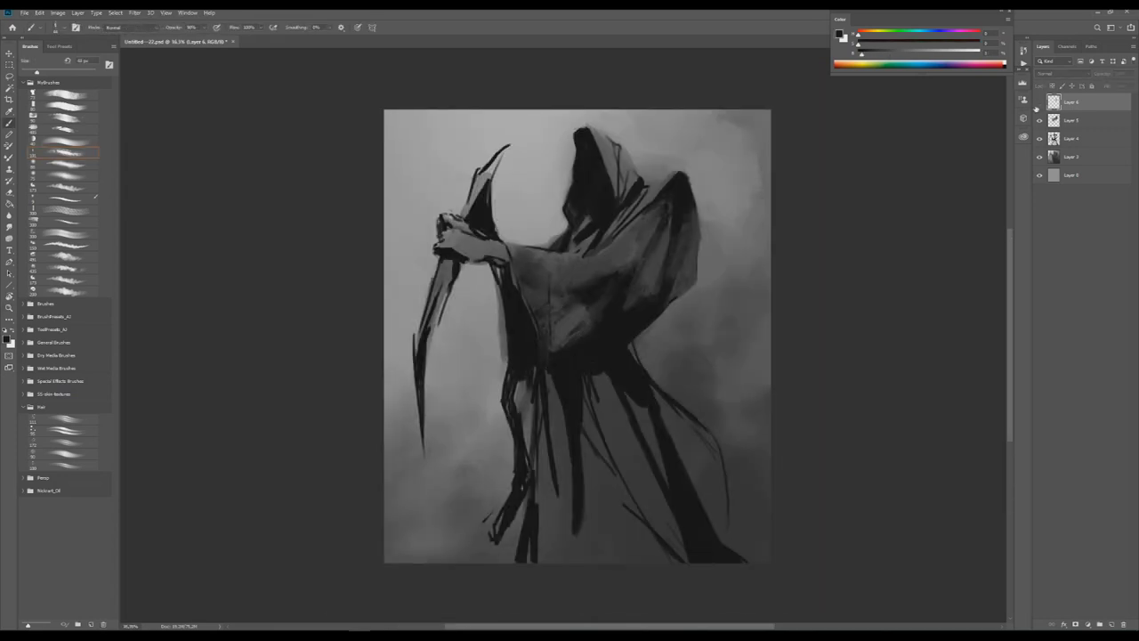
Model the rear sleeve's folds with sampled dark greys and a smaller brush on the top layer.
{"action": "scroll", "coordinate": [623, 249], "scroll_direction": "up", "scroll_amount": 2}
{"action": "key", "text": "bracketleft"}
{"action": "key", "text": "bracketleft"}
{"action": "key", "text": "bracketleft"}
{"action": "left_click", "coordinate": [646, 297], "text": "alt"}
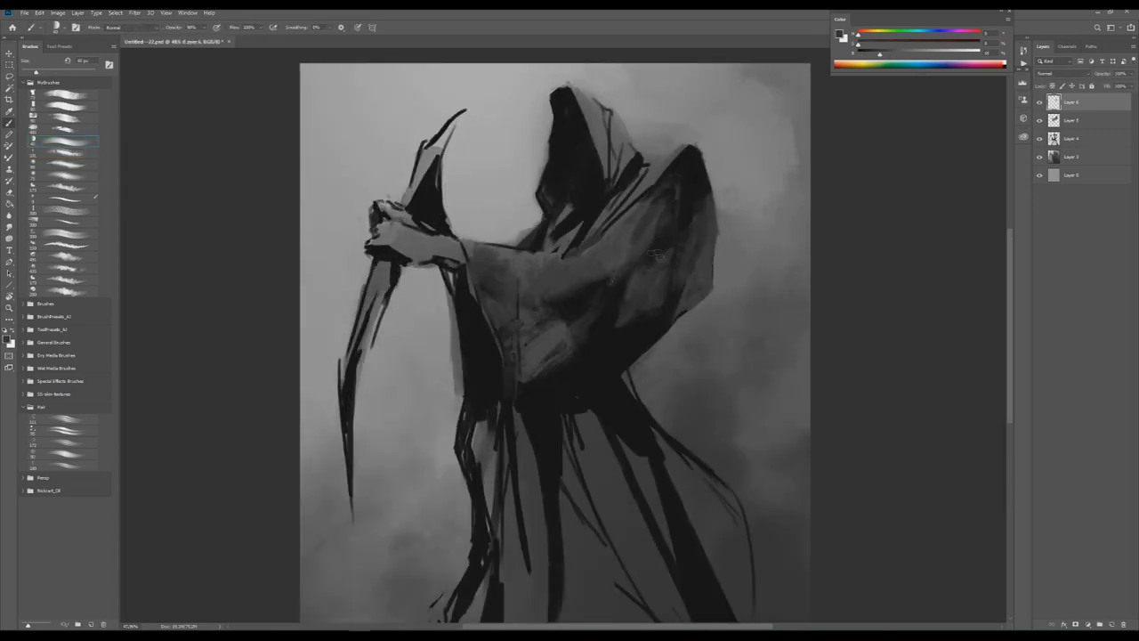
{"action": "left_click", "coordinate": [658, 250], "text": "alt"}
{"action": "scroll", "coordinate": [646, 297], "scroll_direction": "up", "scroll_amount": 3}
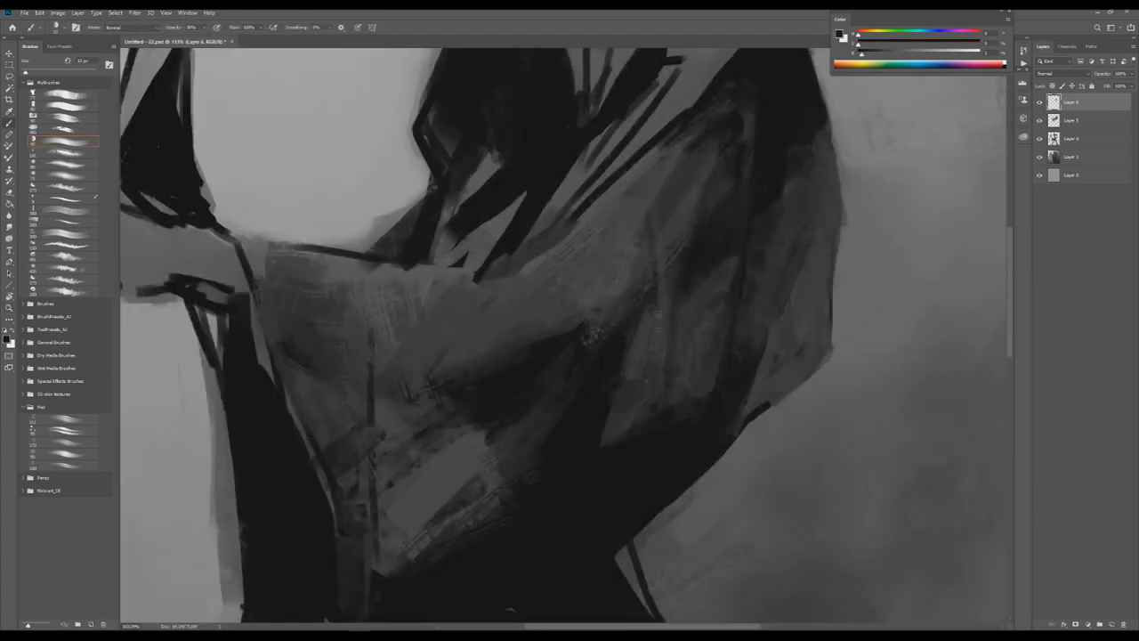
Deepen the shadow across the lower rear sleeve and elbow, blending it into the mid-grey upper arm.
{"action": "scroll", "coordinate": [590, 334], "scroll_direction": "down", "scroll_amount": 3}
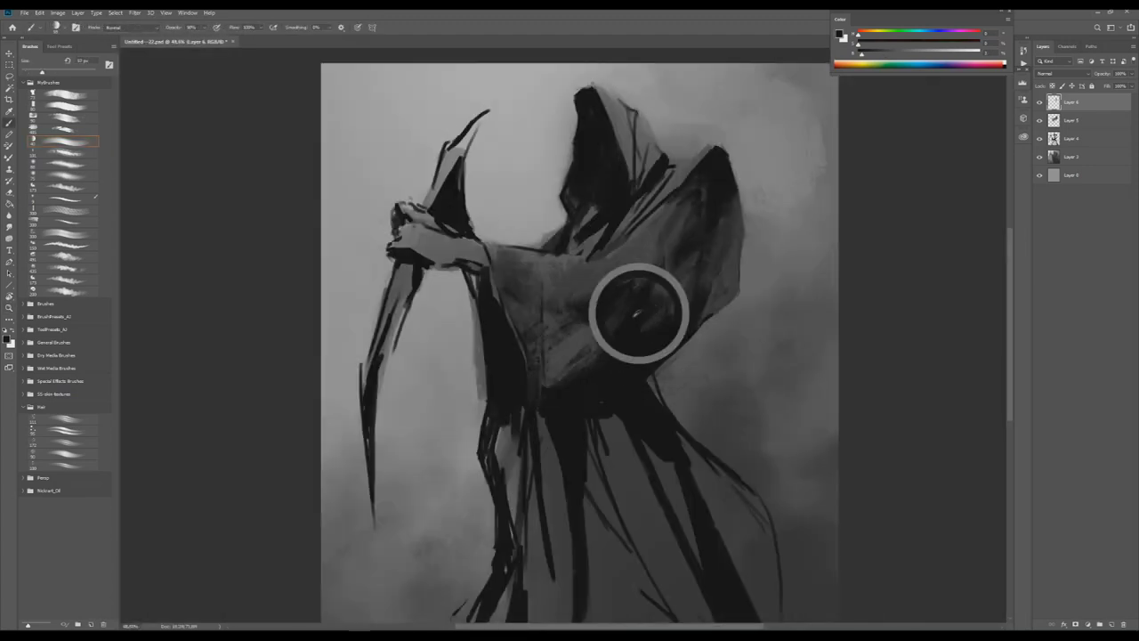
{"action": "scroll", "coordinate": [654, 308], "scroll_direction": "down", "scroll_amount": 1}
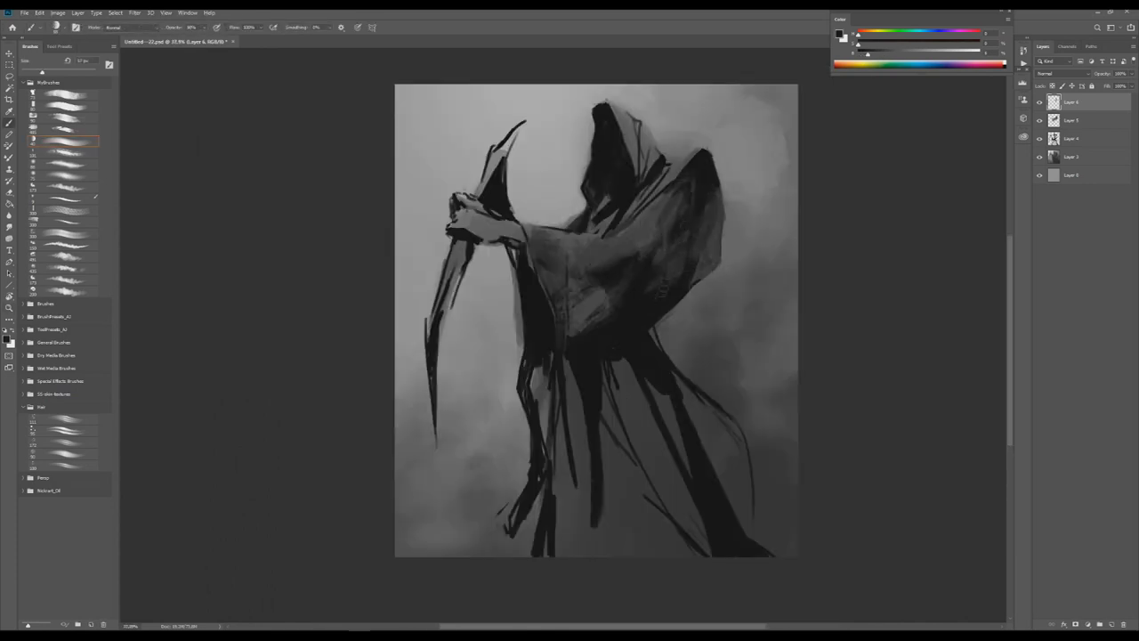
{"action": "scroll", "coordinate": [685, 271], "scroll_direction": "down", "scroll_amount": 2}
{"action": "scroll", "coordinate": [628, 283], "scroll_direction": "up", "scroll_amount": 5}
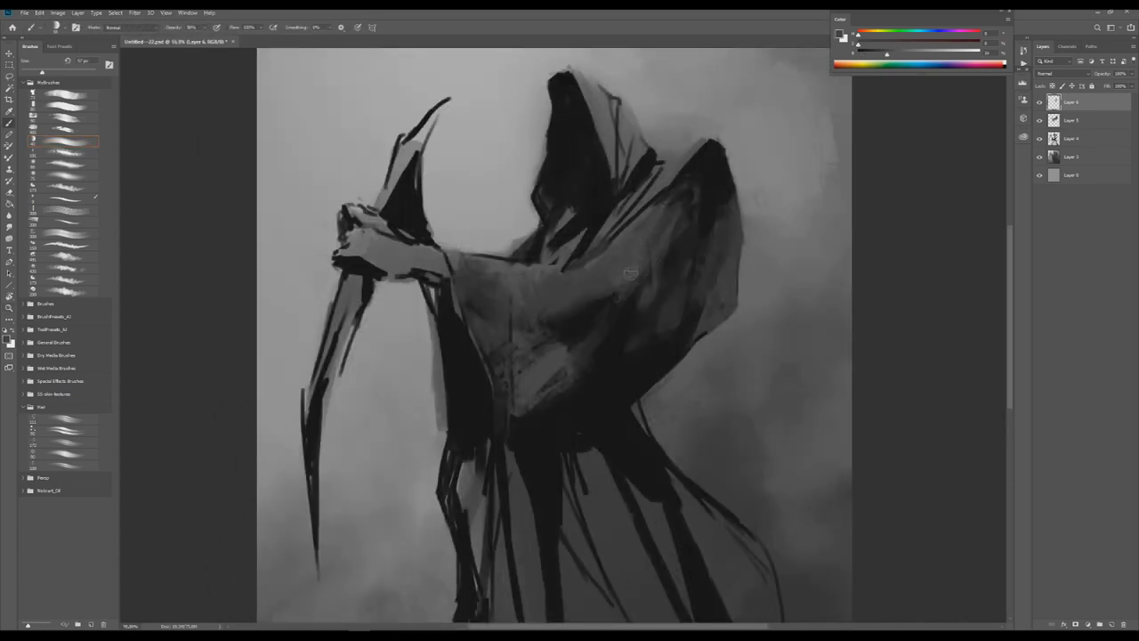
{"action": "scroll", "coordinate": [626, 285], "scroll_direction": "down", "scroll_amount": 3}
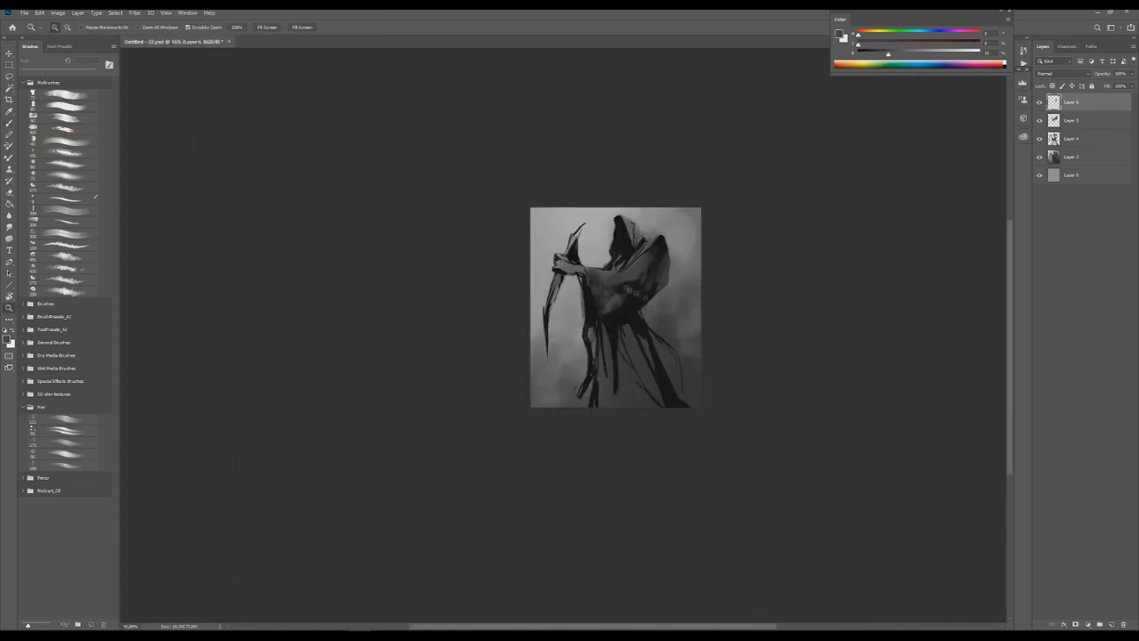
{"action": "scroll", "coordinate": [596, 277], "scroll_direction": "up", "scroll_amount": 5}
{"action": "scroll", "coordinate": [527, 279], "scroll_direction": "down", "scroll_amount": 3}
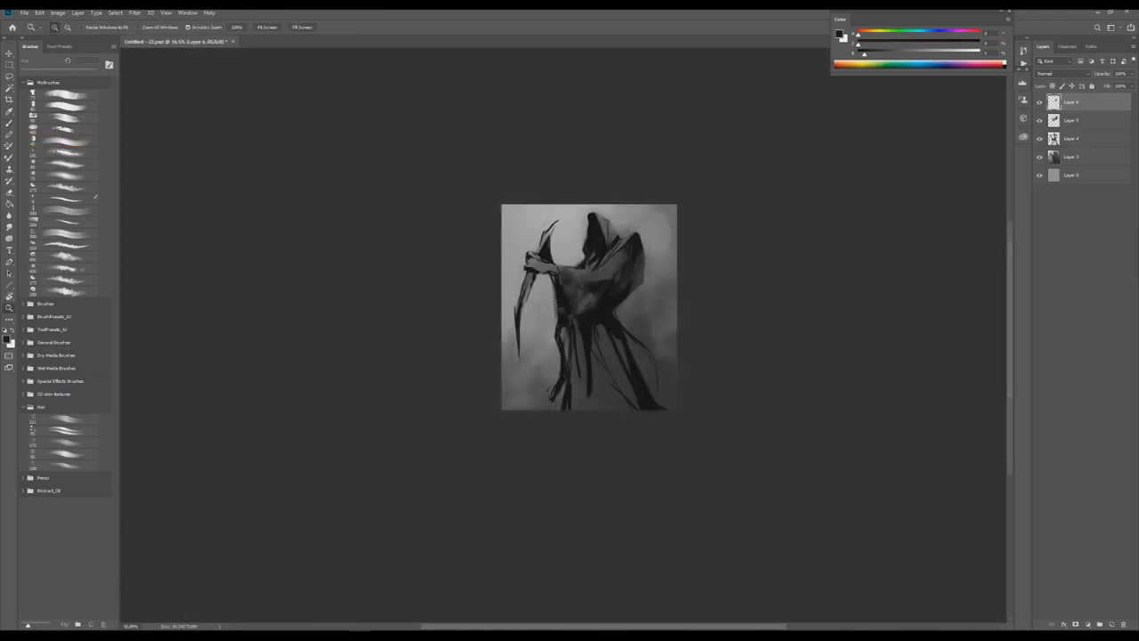
Check the figure mirrored, merge the two sleeve-shading layers and add a new layer above them.
{"action": "key", "text": "h"}
{"action": "scroll", "coordinate": [623, 354], "scroll_direction": "up", "scroll_amount": 2}
{"action": "key", "text": "h"}
{"action": "scroll", "coordinate": [673, 249], "scroll_direction": "up", "scroll_amount": 3}
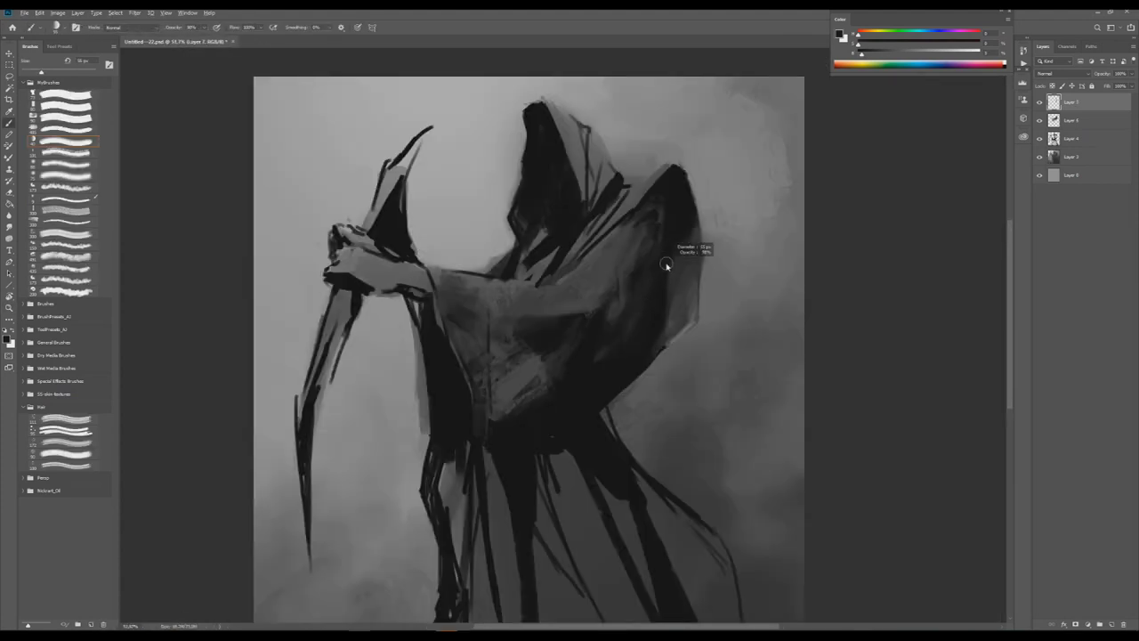
{"action": "scroll", "coordinate": [506, 277], "scroll_direction": "up", "scroll_amount": 4}
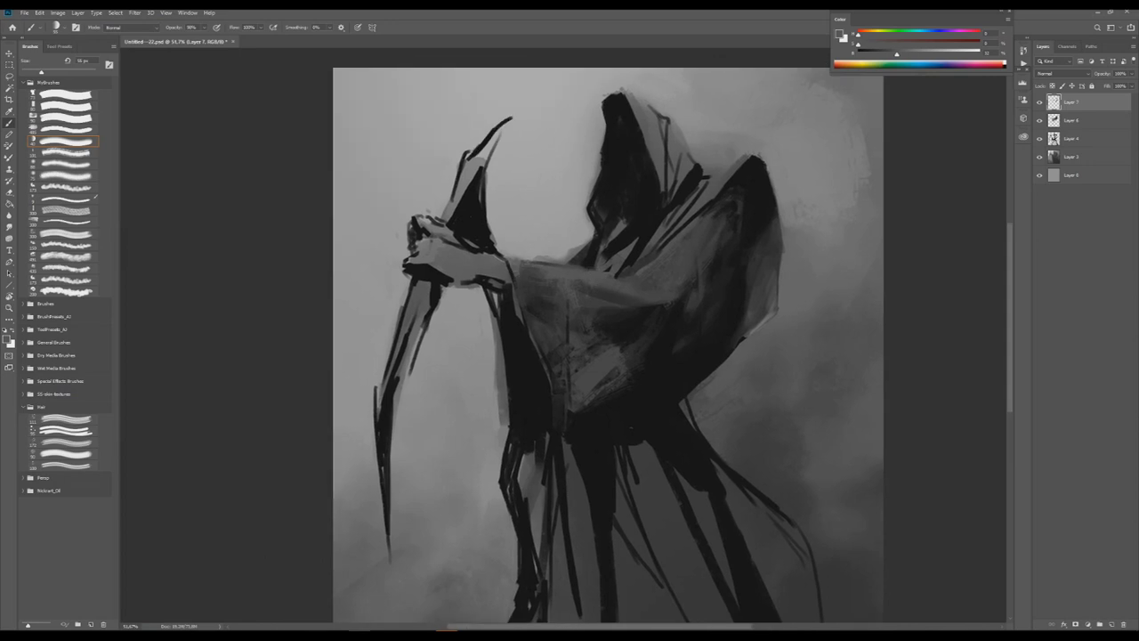
Paint sampled greys along the forearm sleeve's upper edge and cuff, covering the black outline.
{"action": "left_click", "coordinate": [497, 303], "text": "alt"}
{"action": "left_click_drag", "start_coordinate": [499, 307], "coordinate": [463, 343]}
{"action": "left_click_drag", "start_coordinate": [534, 325], "coordinate": [542, 374]}
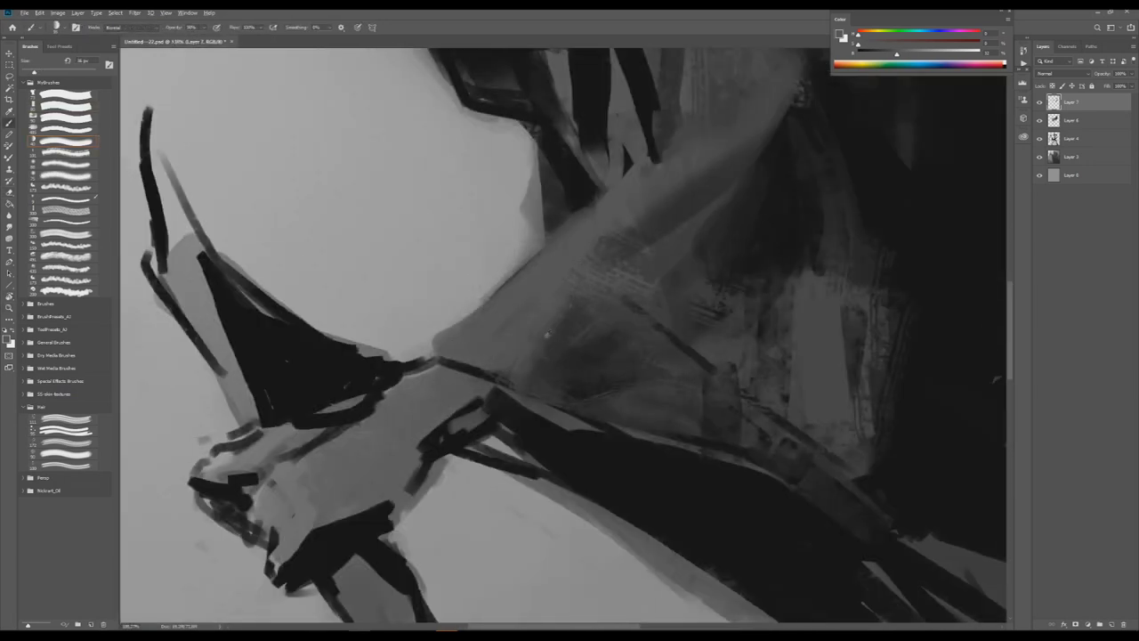
{"action": "left_click", "coordinate": [463, 329], "text": "alt"}
{"action": "left_click_drag", "start_coordinate": [436, 351], "coordinate": [494, 303]}
{"action": "left_click_drag", "start_coordinate": [545, 226], "coordinate": [623, 204]}
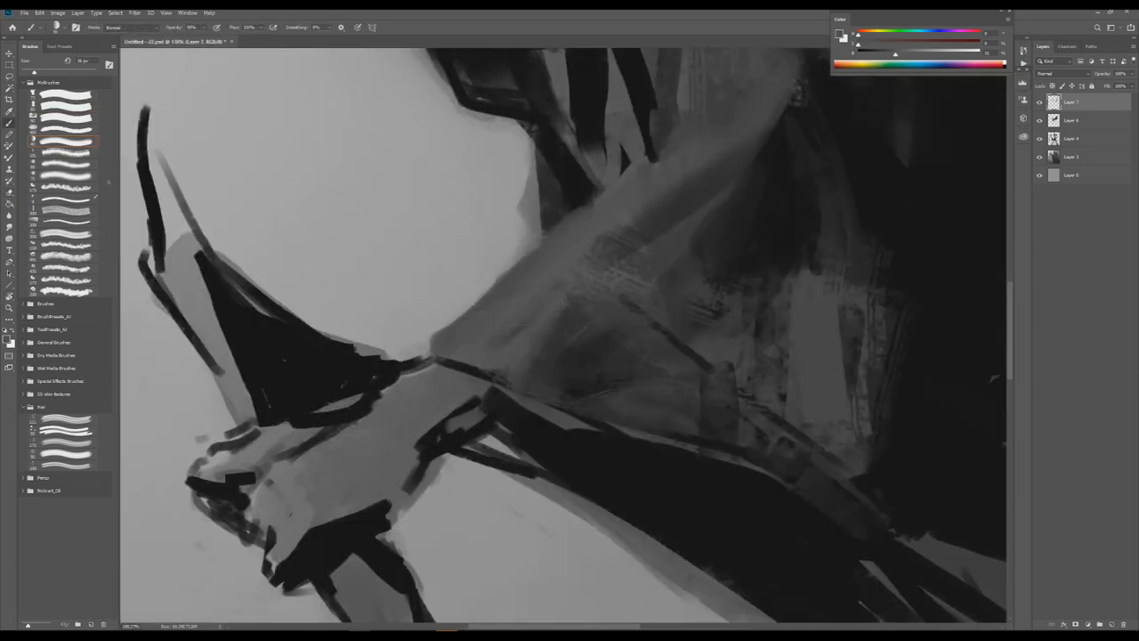
{"action": "left_click_drag", "start_coordinate": [579, 303], "coordinate": [632, 312]}
{"action": "scroll", "coordinate": [558, 283], "scroll_direction": "down", "scroll_amount": 5}
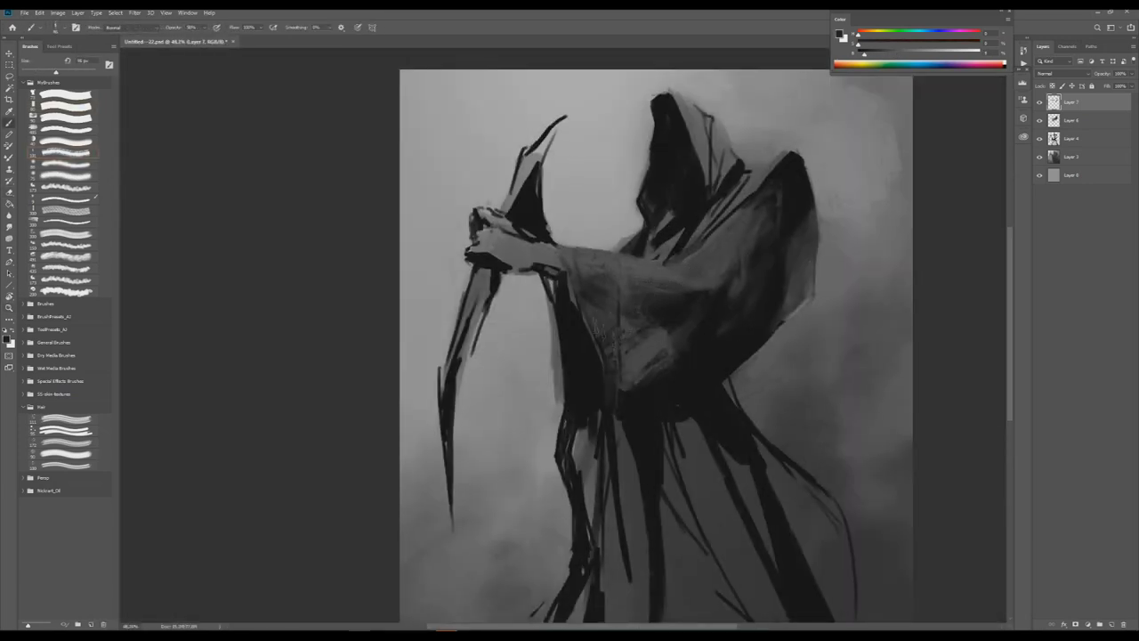
Paint over the wrist's black lines with sampled grey and shade the wrist and back of the hand.
{"action": "scroll", "coordinate": [640, 331], "scroll_direction": "down", "scroll_amount": 4}
{"action": "scroll", "coordinate": [640, 331], "scroll_direction": "up", "scroll_amount": 6}
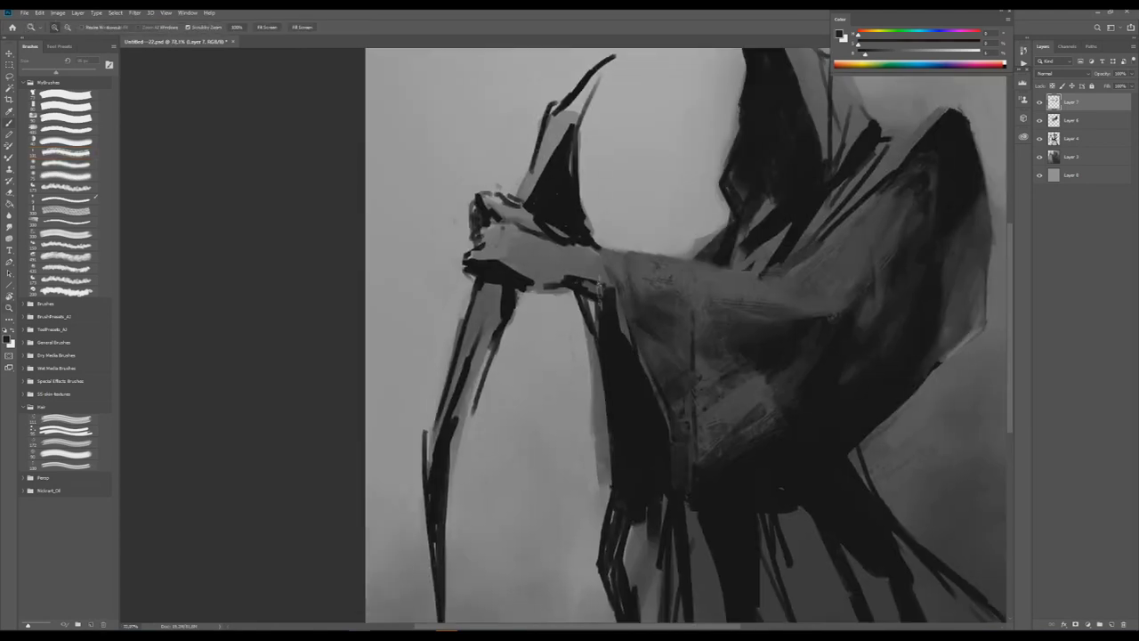
{"action": "left_click", "coordinate": [574, 271], "text": "alt"}
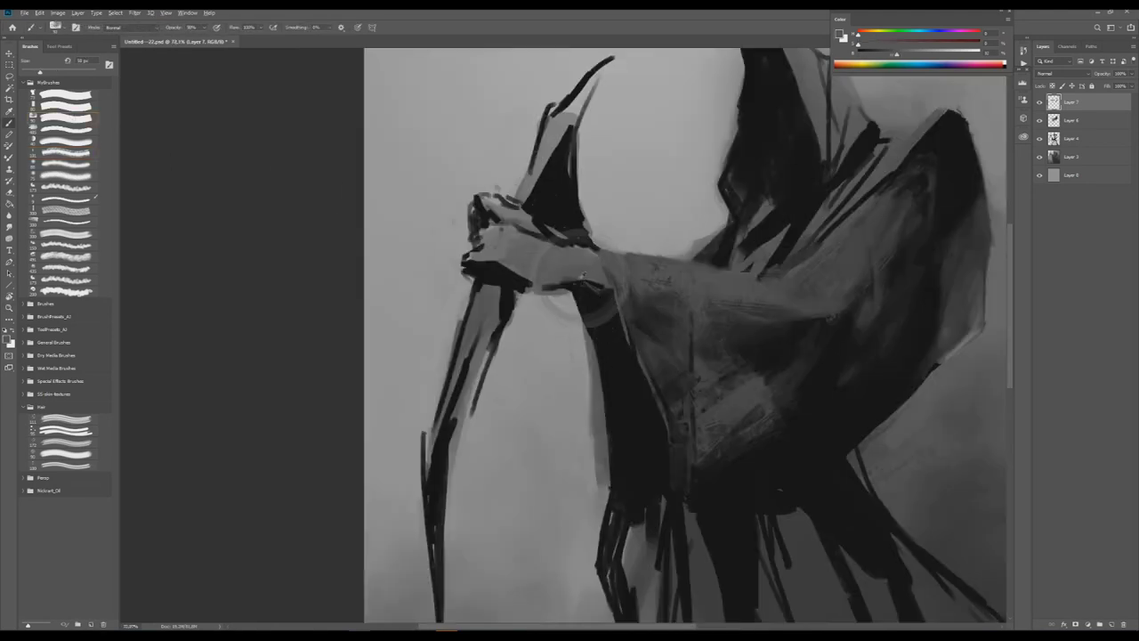
{"action": "left_click_drag", "start_coordinate": [574, 272], "coordinate": [581, 275]}
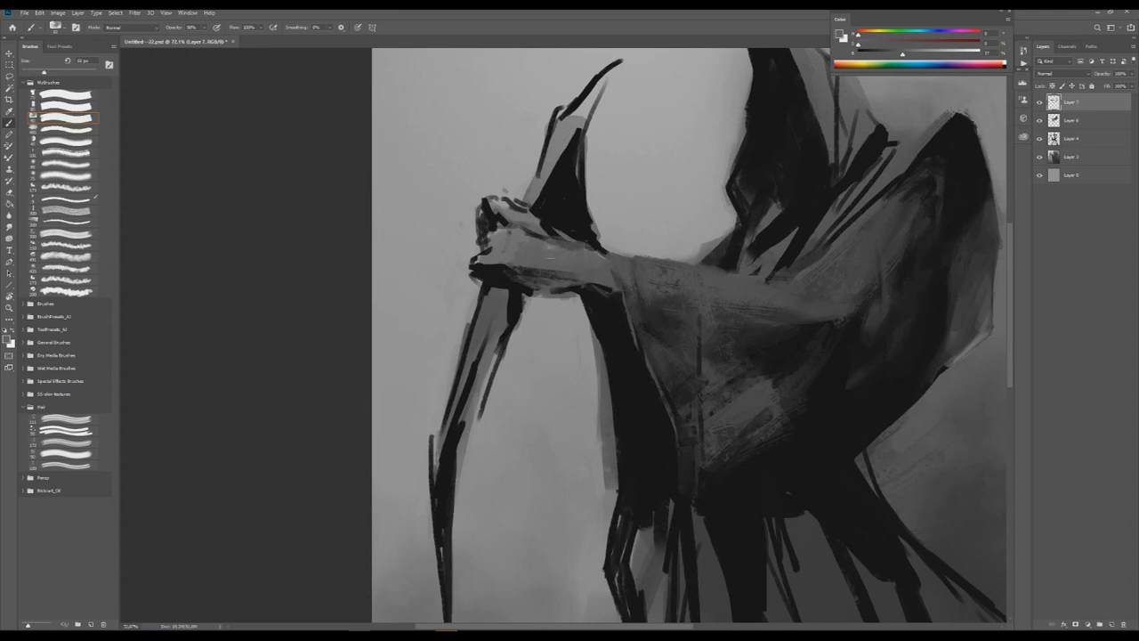
{"action": "left_click_drag", "start_coordinate": [543, 233], "coordinate": [623, 255]}
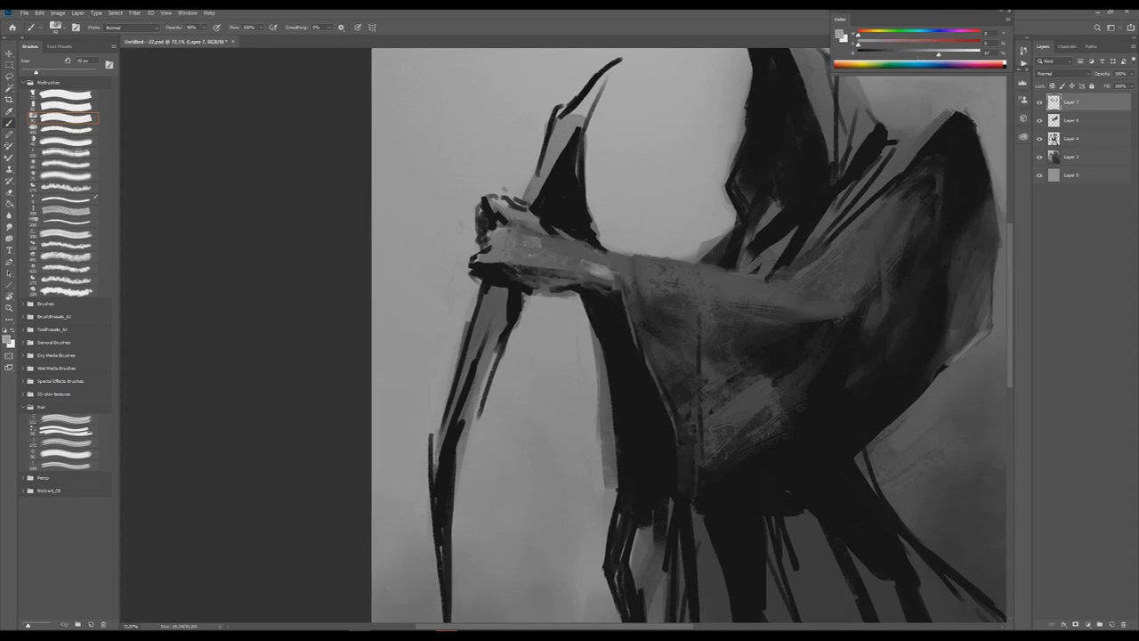
Add light grey highlights to the back of the hand and wrist and mirror the canvas horizontally.
{"action": "mouse_move", "coordinate": [520, 222]}
{"action": "left_mouse_down"}
{"action": "mouse_move", "coordinate": [569, 245]}
{"action": "mouse_move", "coordinate": [561, 276]}
{"action": "left_mouse_up"}
{"action": "left_click_drag", "start_coordinate": [490, 258], "coordinate": [569, 280]}
{"action": "key", "text": "ctrl+minus"}
{"action": "key", "text": "h"}
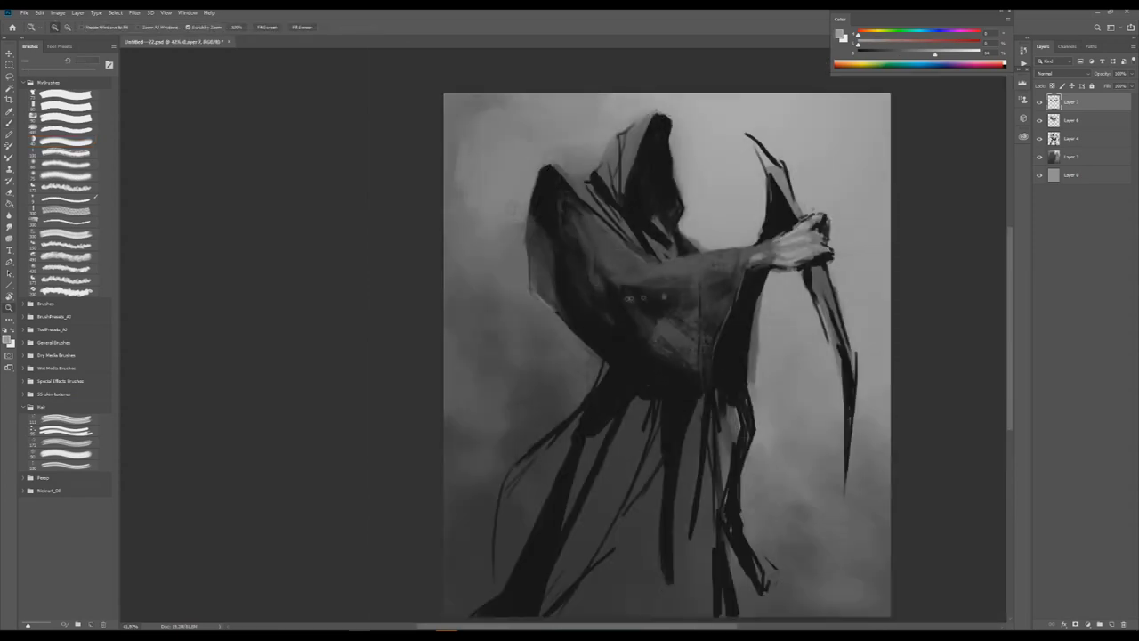
Refine the wrist and cuff transition with sampled greys and mirror the canvas back.
{"action": "key", "text": "ctrl+plus"}
{"action": "left_click", "coordinate": [642, 305], "text": "alt"}
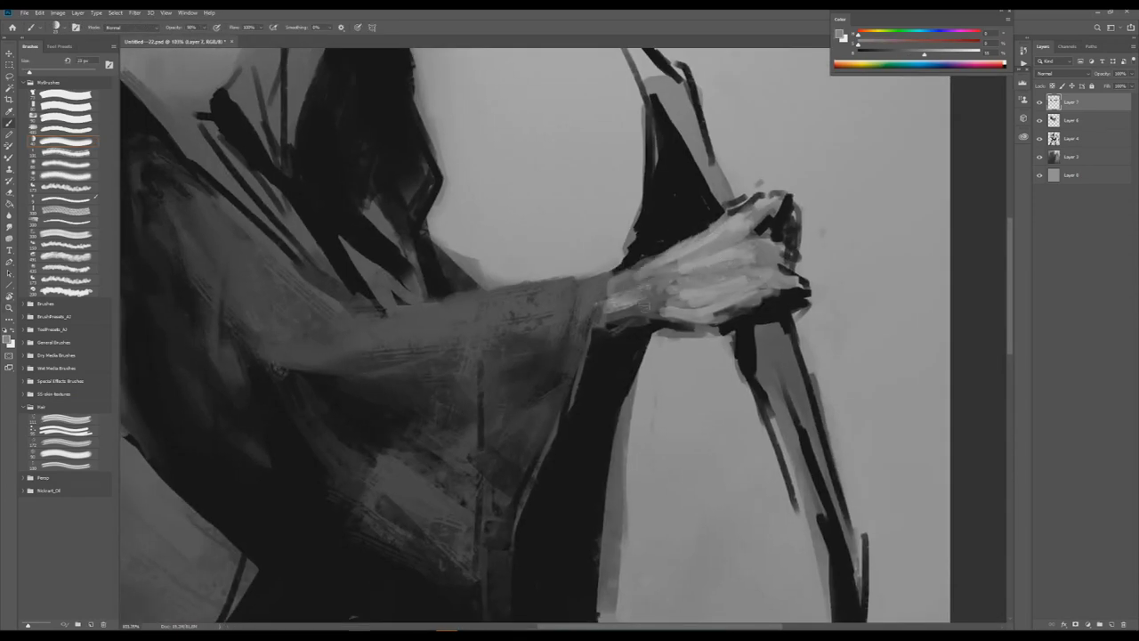
{"action": "left_click", "coordinate": [659, 298], "text": "alt"}
{"action": "left_click", "coordinate": [620, 330], "text": "alt"}
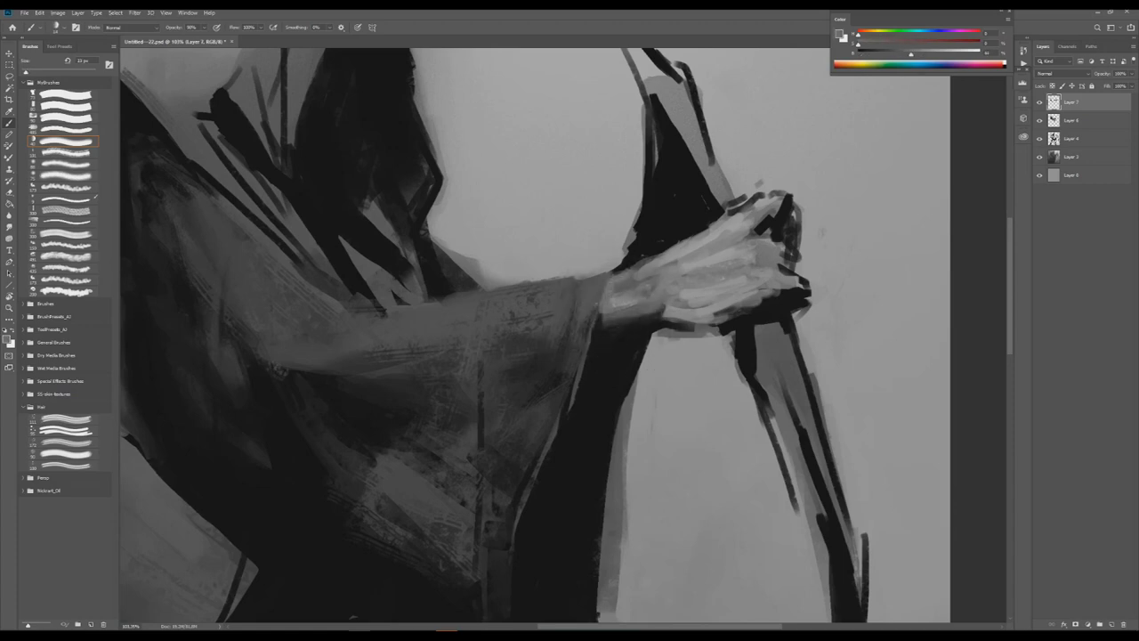
{"action": "key", "text": "ctrl+0"}
{"action": "key", "text": "h"}
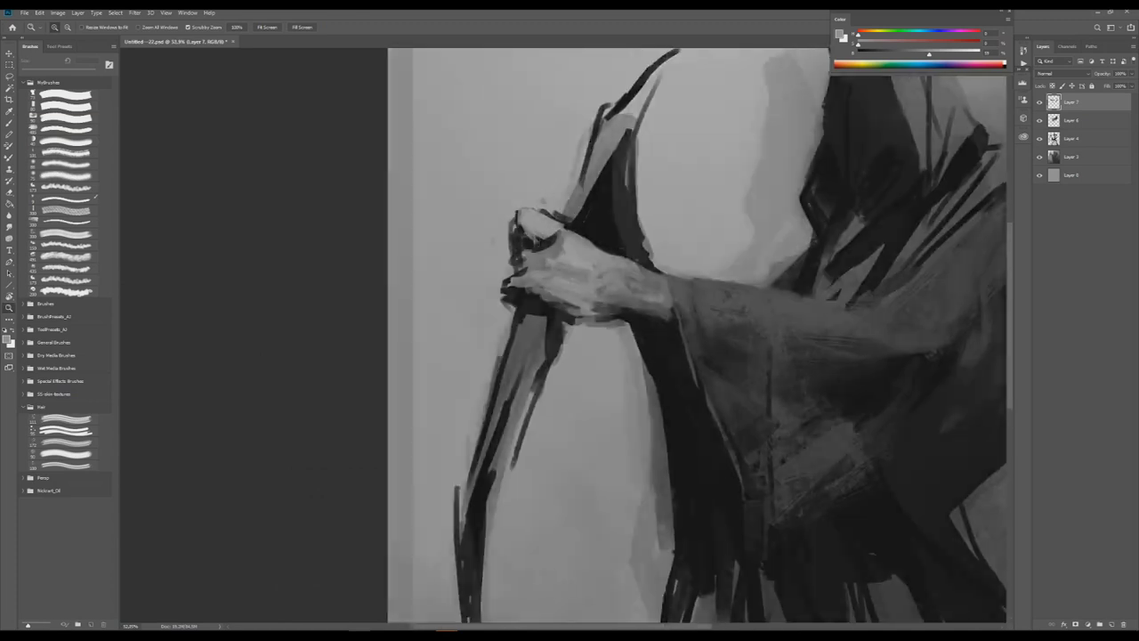
Paint sampled greys over the black finger and knuckle lines of the hand gripping the scythe.
{"action": "key", "text": "b"}
{"action": "left_click", "coordinate": [541, 241], "text": "alt"}
{"action": "left_click_drag", "start_coordinate": [518, 225], "coordinate": [545, 238]}
{"action": "left_click_drag", "start_coordinate": [512, 283], "coordinate": [548, 258]}
{"action": "left_click", "coordinate": [569, 252], "text": "alt"}
{"action": "key", "text": "ctrl+plus"}
{"action": "key", "text": "ctrl+plus"}
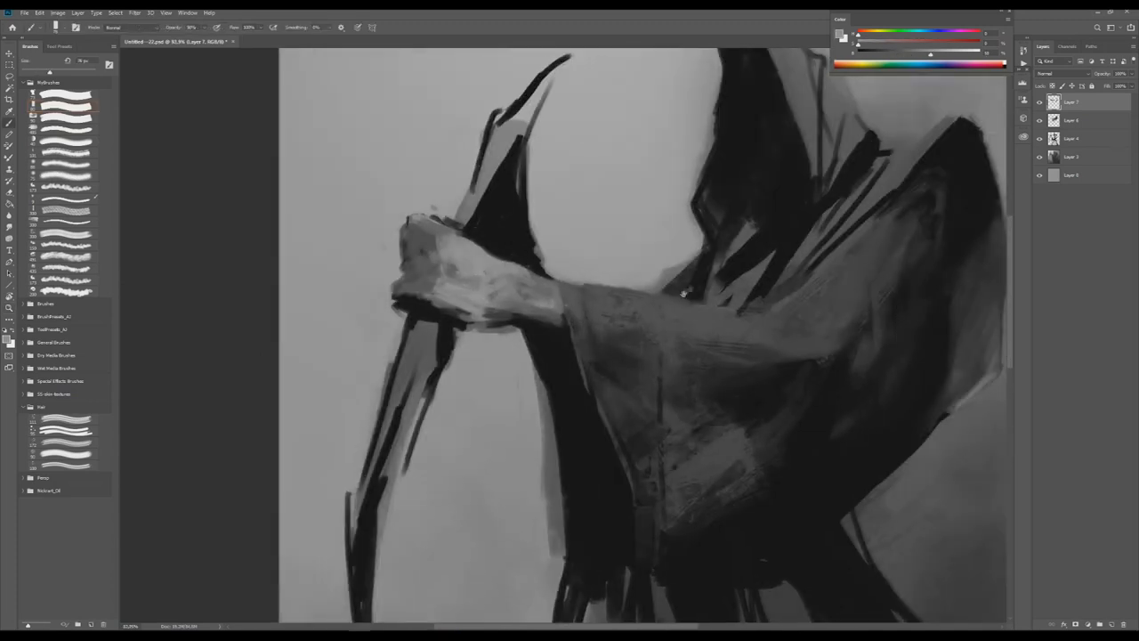
Paint sampled dark greys over the black fold lines between the hood and the raised sleeve's shoulder.
{"action": "scroll", "coordinate": [681, 302], "scroll_direction": "right", "scroll_amount": 3}
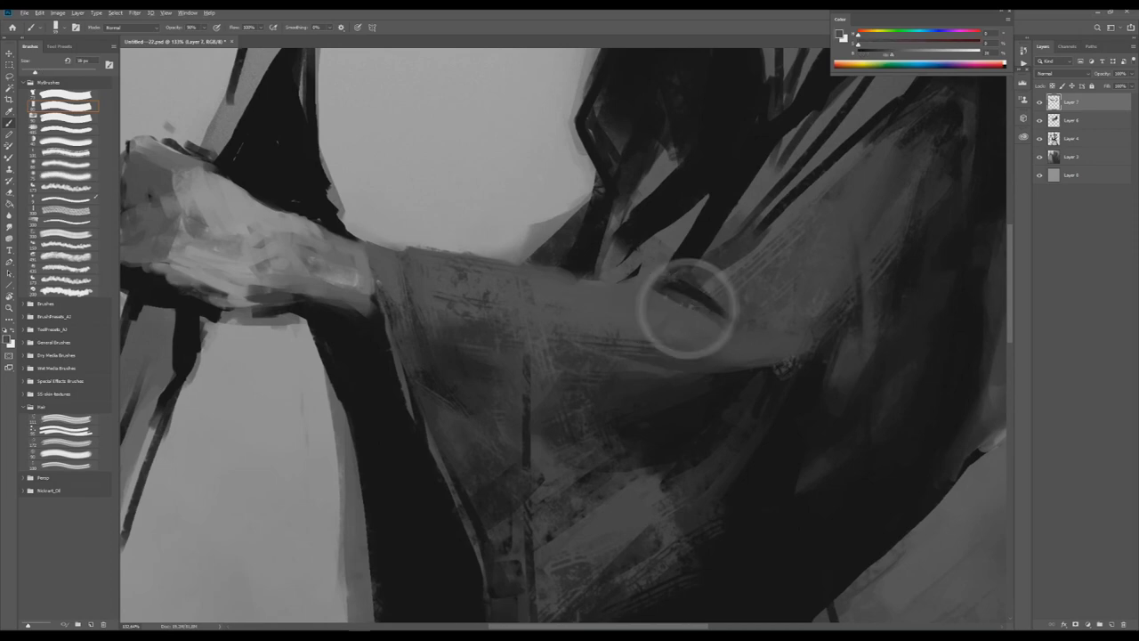
{"action": "scroll", "coordinate": [685, 294], "scroll_direction": "down", "scroll_amount": 3}
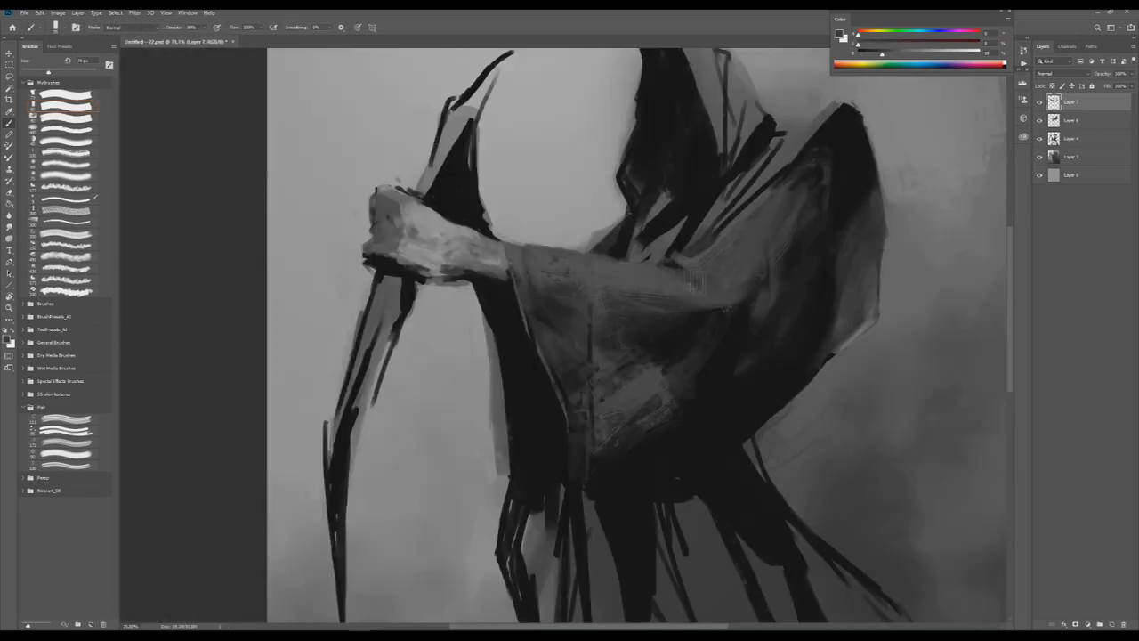
{"action": "scroll", "coordinate": [694, 281], "scroll_direction": "down", "scroll_amount": 2}
{"action": "left_click", "coordinate": [720, 242], "text": "alt"}
{"action": "left_click_drag", "start_coordinate": [735, 230], "coordinate": [766, 201]}
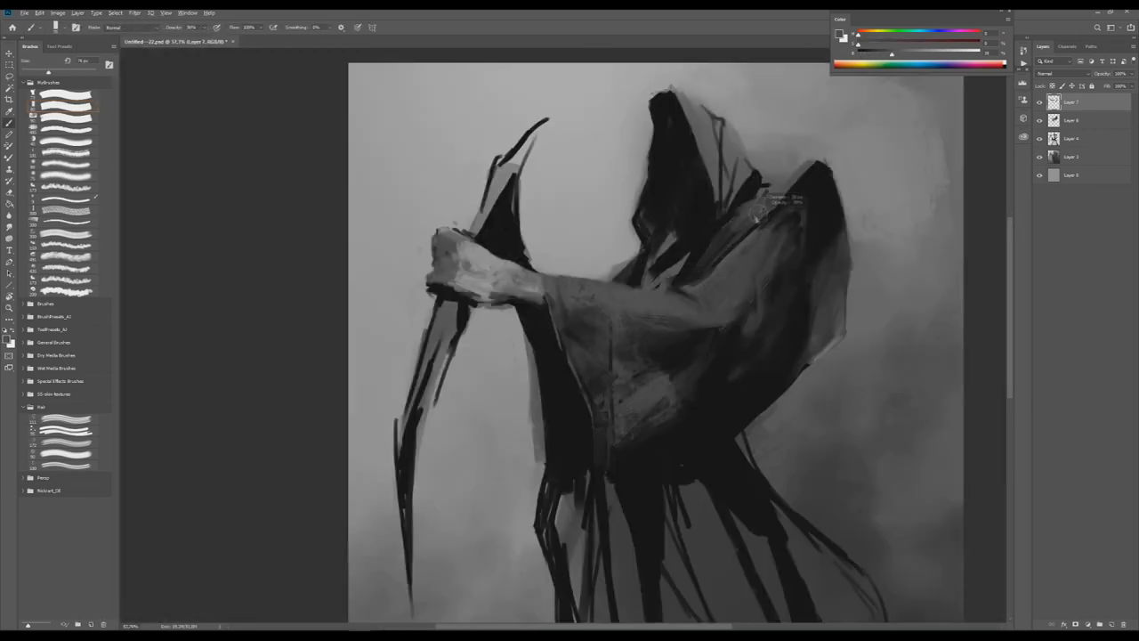
{"action": "left_click", "coordinate": [750, 229], "text": "alt"}
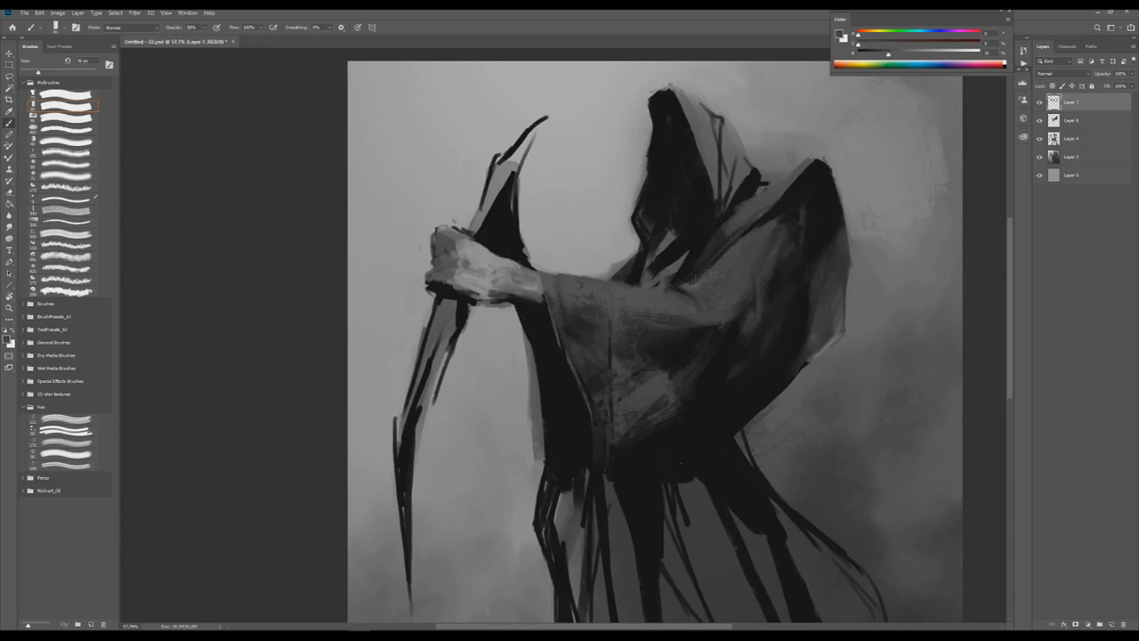
Mirror the canvas horizontally, refine the shoulder area with a smaller brush, and merge the upper painting layers into one.
{"action": "scroll", "coordinate": [703, 278], "scroll_direction": "up", "scroll_amount": 1}
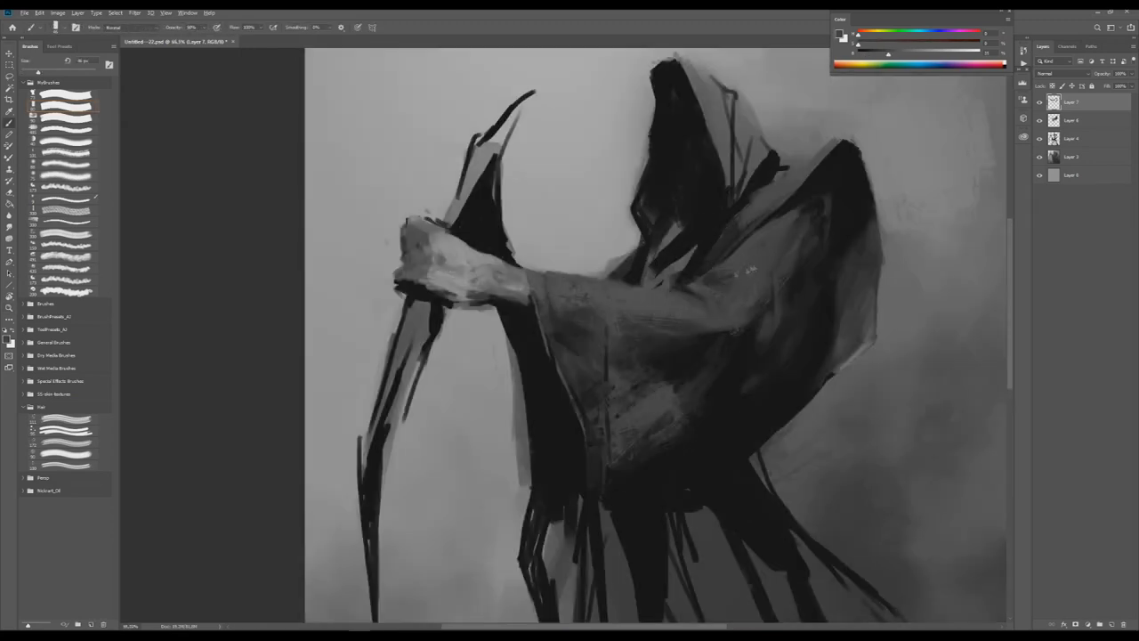
{"action": "scroll", "coordinate": [727, 286], "scroll_direction": "down", "scroll_amount": 1}
{"action": "key", "text": "h"}
{"action": "key", "text": "bracketleft"}
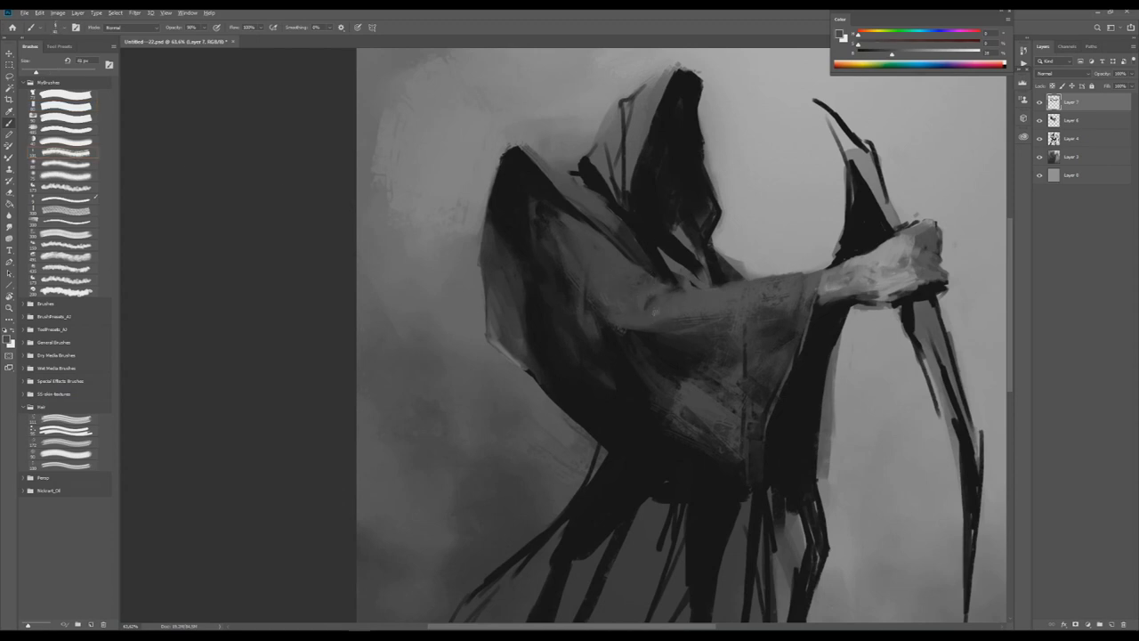
{"action": "scroll", "coordinate": [697, 271], "scroll_direction": "down", "scroll_amount": 1}
{"action": "scroll", "coordinate": [686, 284], "scroll_direction": "up", "scroll_amount": 1}
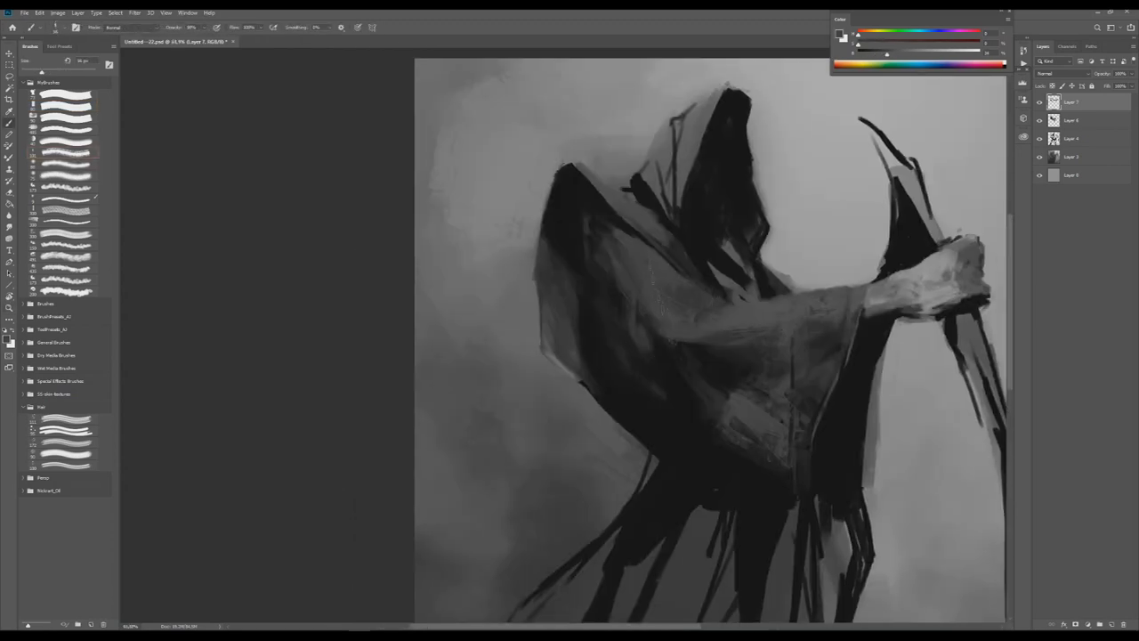
{"action": "scroll", "coordinate": [703, 271], "scroll_direction": "down", "scroll_amount": 1}
{"action": "scroll", "coordinate": [703, 271], "scroll_direction": "up", "scroll_amount": 1}
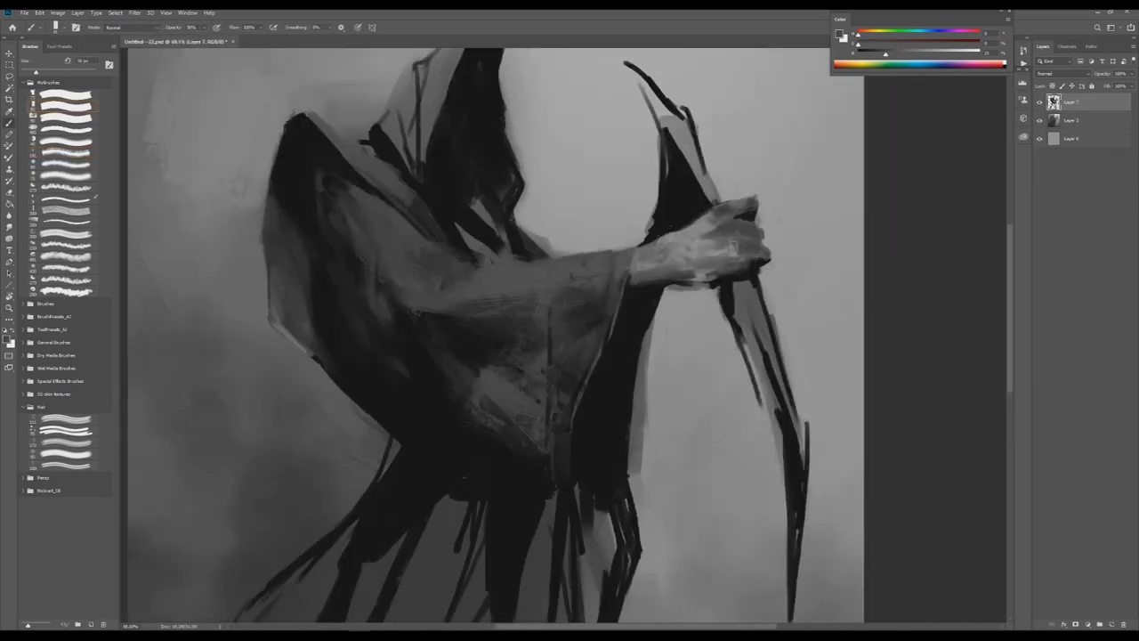
Refine the thumb and finger edges of the gripping hand, mirror the canvas back, and save the document.
{"action": "scroll", "coordinate": [738, 258], "scroll_direction": "up", "scroll_amount": 1}
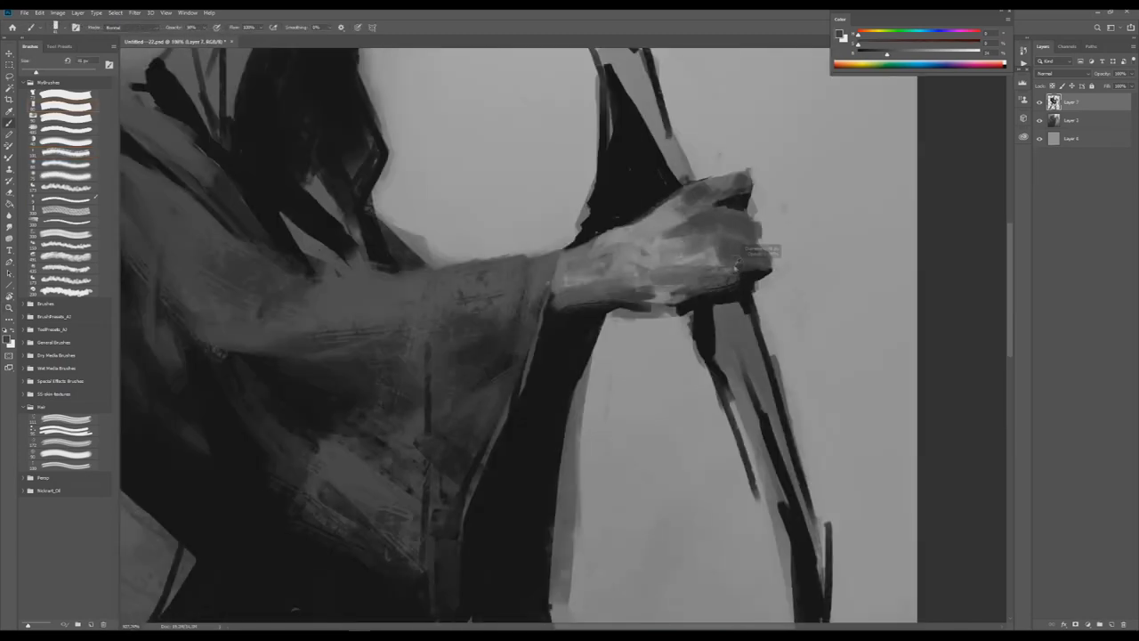
{"action": "key", "text": "z"}
{"action": "key", "text": "ctrl+0"}
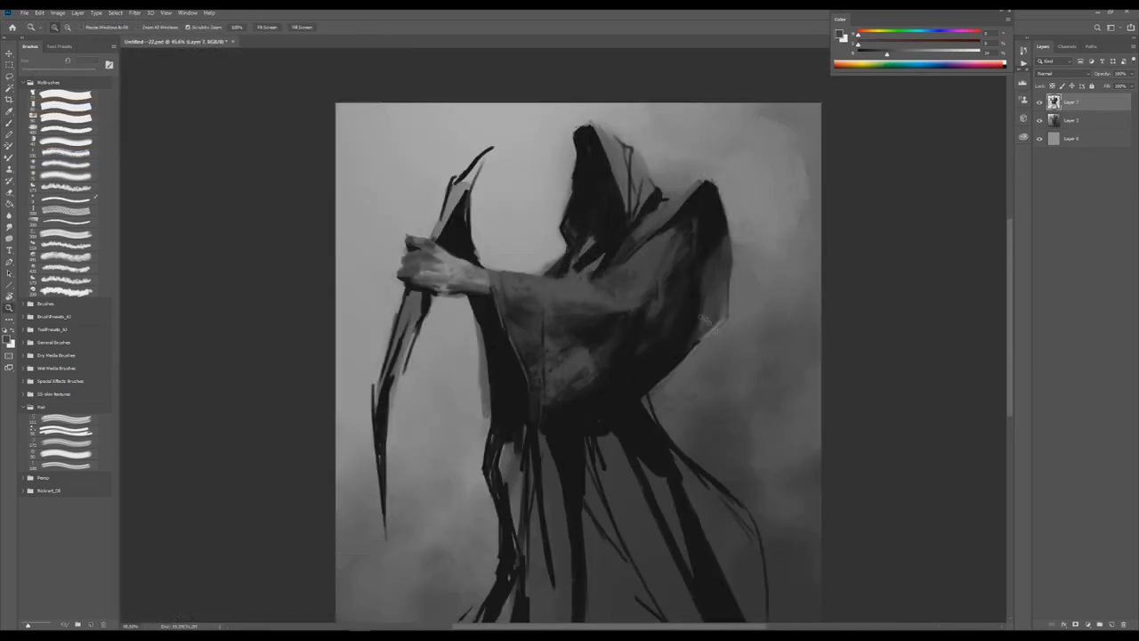
{"action": "left_click", "coordinate": [505, 266]}
{"action": "key", "text": "b"}
{"action": "key", "text": "ctrl+s"}
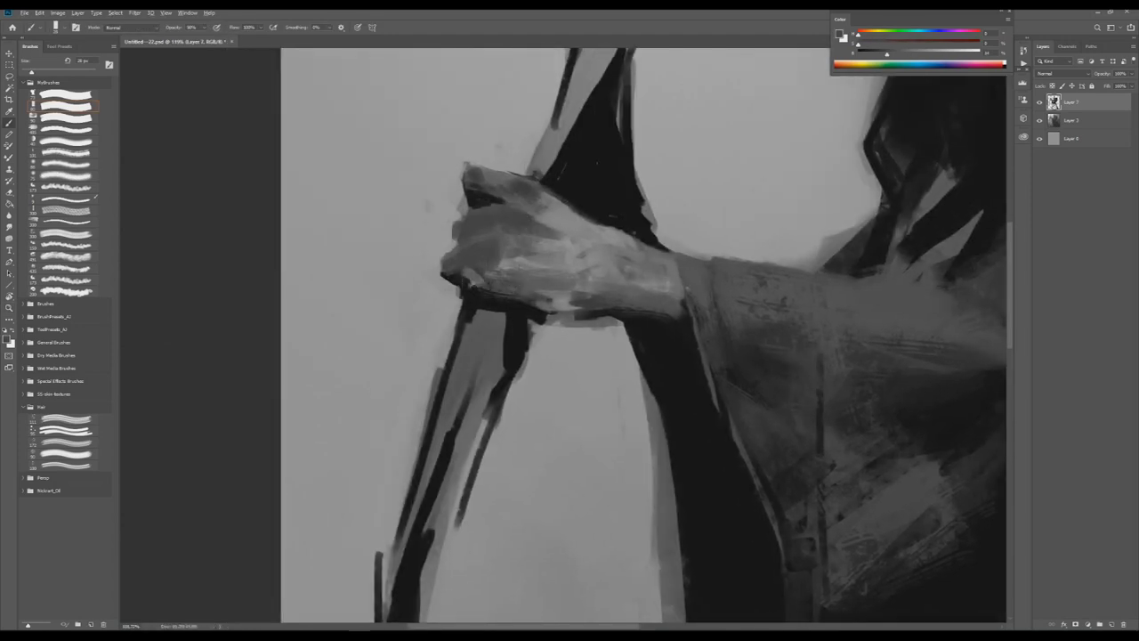
Shade the lower fingers with sampled greys and block in the dark shape of the scythe beneath the fist.
{"action": "left_click", "coordinate": [481, 257], "text": "alt"}
{"action": "mouse_move", "coordinate": [487, 267]}
{"action": "left_mouse_down"}
{"action": "mouse_move", "coordinate": [518, 282]}
{"action": "mouse_move", "coordinate": [538, 285]}
{"action": "mouse_move", "coordinate": [486, 304]}
{"action": "left_mouse_up"}
{"action": "left_click", "coordinate": [528, 313], "text": "alt"}
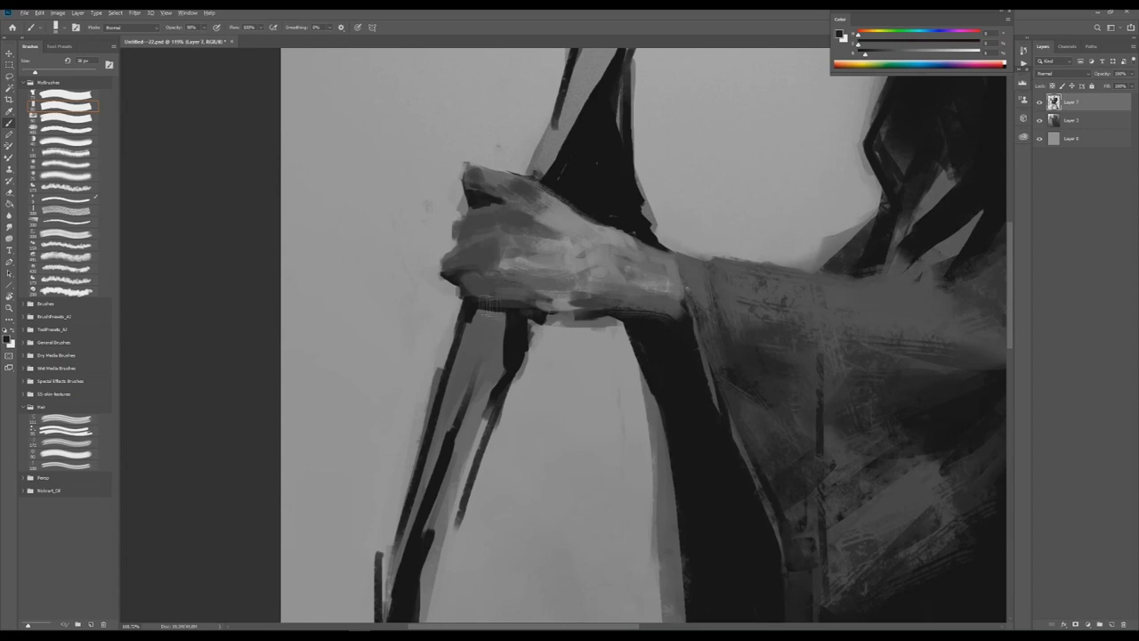
{"action": "left_click", "coordinate": [565, 309], "text": "alt"}
{"action": "key", "text": "z"}
{"action": "mouse_move", "coordinate": [570, 305]}
{"action": "left_mouse_down"}
{"action": "mouse_move", "coordinate": [534, 306]}
{"action": "mouse_move", "coordinate": [623, 338]}
{"action": "left_mouse_up"}
{"action": "key", "text": "r"}
{"action": "key", "text": "b"}
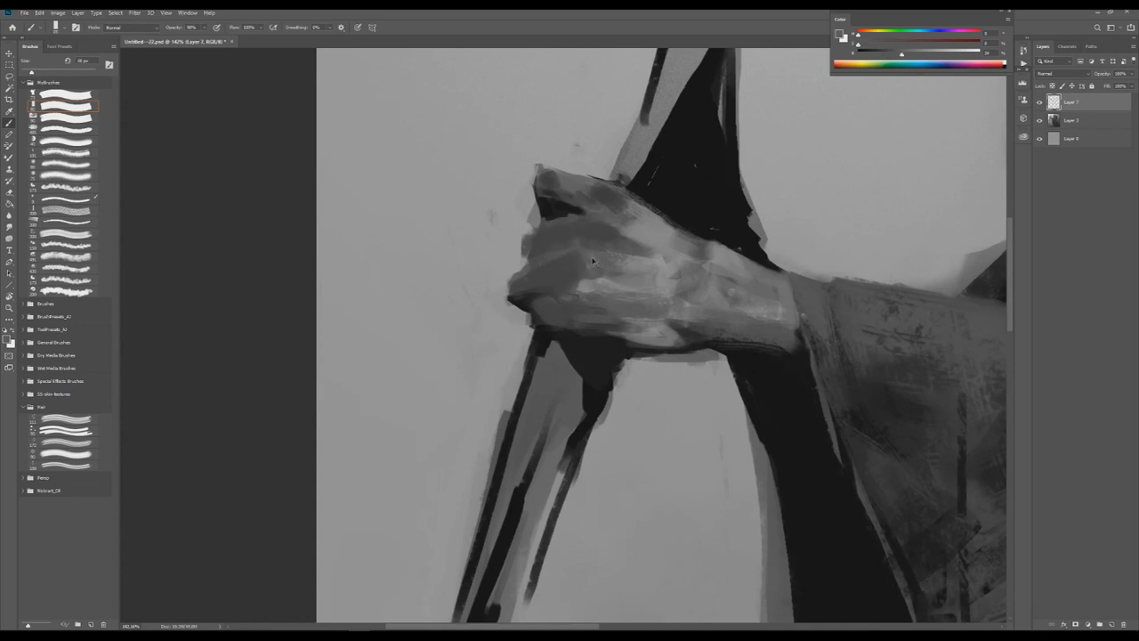
Darken the lower edge of the little finger with sampled tones and mirror the canvas horizontally.
{"action": "left_click", "coordinate": [552, 298], "text": "alt"}
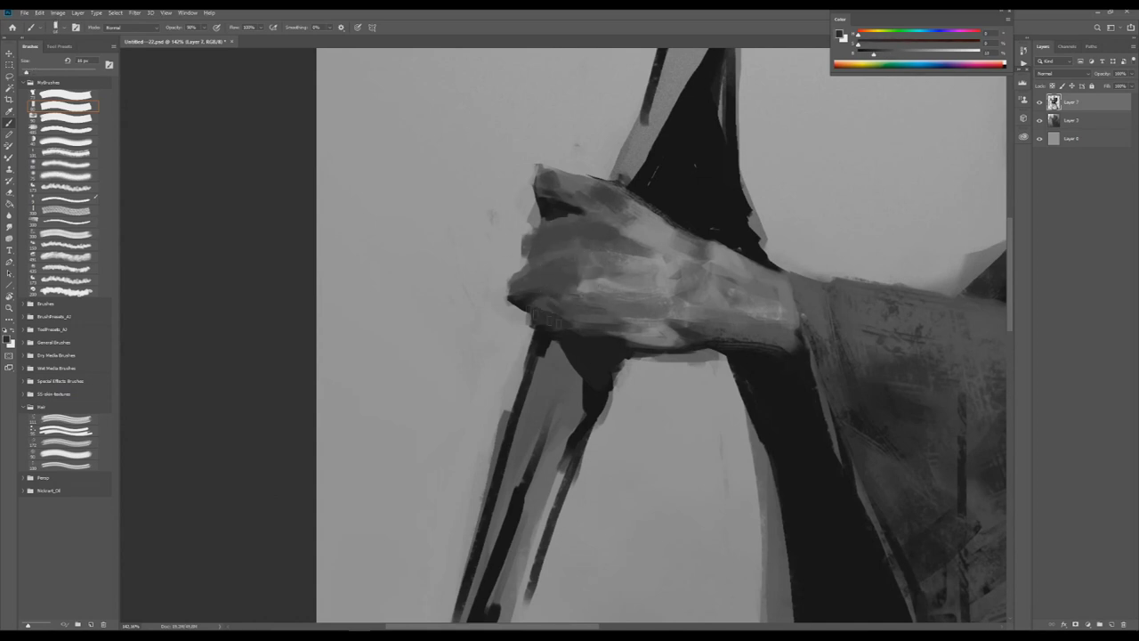
{"action": "scroll", "coordinate": [532, 307], "scroll_direction": "down", "scroll_amount": 4}
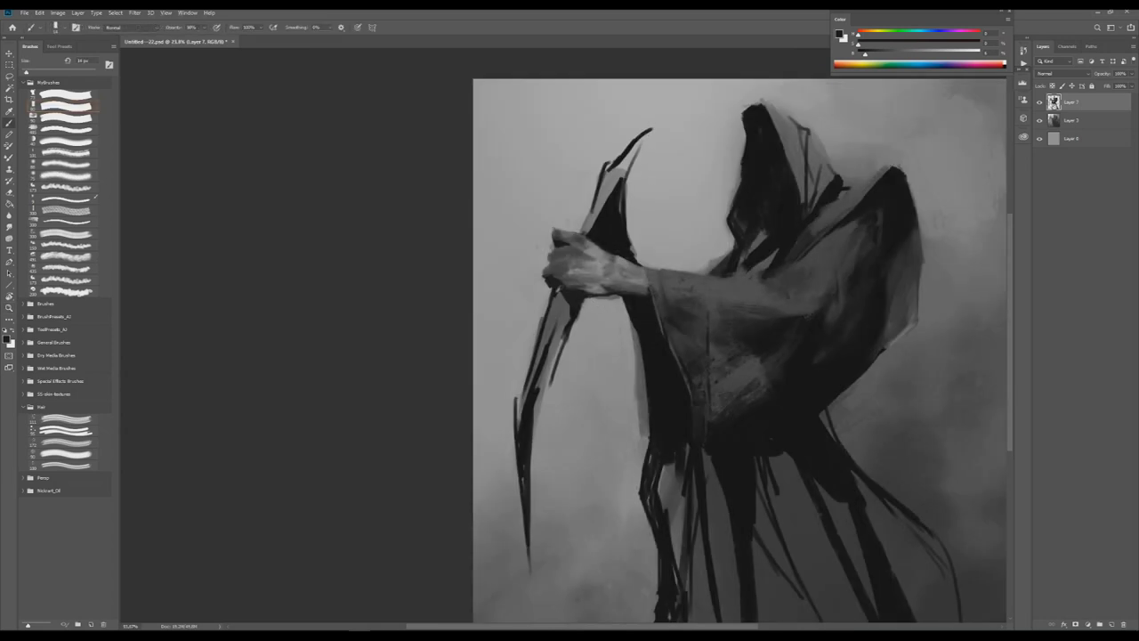
{"action": "left_click", "coordinate": [649, 267], "text": "alt"}
{"action": "scroll", "coordinate": [690, 283], "scroll_direction": "down", "scroll_amount": 2}
{"action": "key", "text": "ctrl+shift+h"}
{"action": "scroll", "coordinate": [690, 283], "scroll_direction": "down", "scroll_amount": 2}
Refine the hand's midtones and add light grey highlights to the knuckles and back of the hand.
{"action": "scroll", "coordinate": [681, 223], "scroll_direction": "up", "scroll_amount": 7}
{"action": "left_click", "coordinate": [687, 216], "text": "alt"}
{"action": "scroll", "coordinate": [717, 240], "scroll_direction": "down", "scroll_amount": 6}
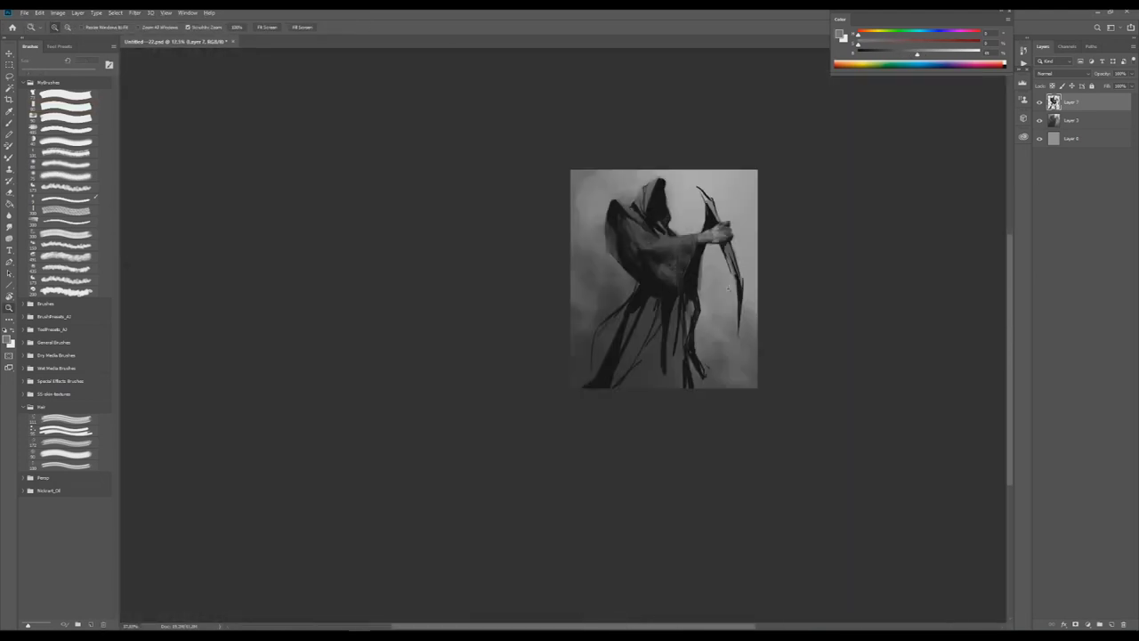
{"action": "scroll", "coordinate": [717, 240], "scroll_direction": "up", "scroll_amount": 2}
{"action": "left_click", "coordinate": [739, 211], "text": "alt"}
{"action": "scroll", "coordinate": [739, 211], "scroll_direction": "down", "scroll_amount": 6}
{"action": "scroll", "coordinate": [739, 211], "scroll_direction": "up", "scroll_amount": 4}
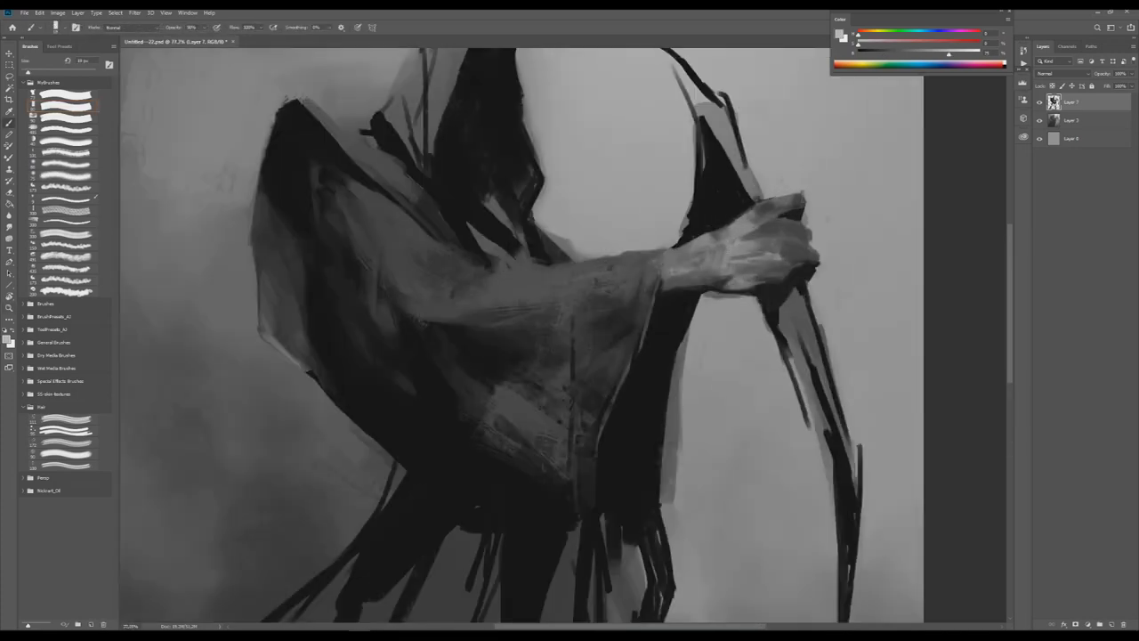
{"action": "scroll", "coordinate": [734, 249], "scroll_direction": "down", "scroll_amount": 6}
{"action": "scroll", "coordinate": [734, 249], "scroll_direction": "up", "scroll_amount": 5}
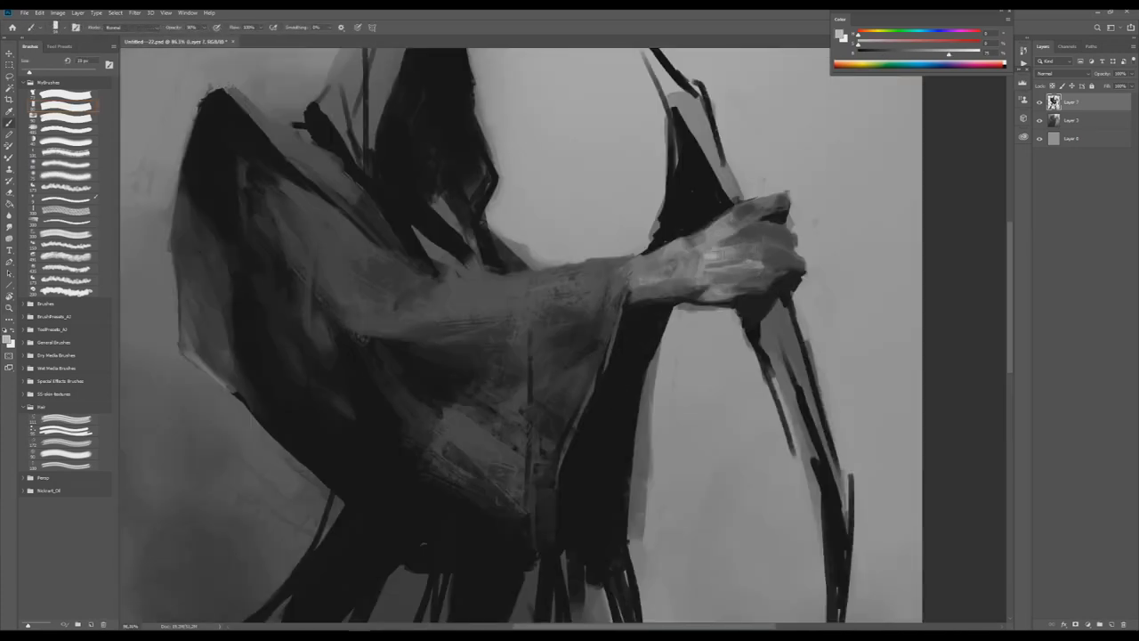
{"action": "left_click", "coordinate": [726, 242], "text": "alt"}
{"action": "scroll", "coordinate": [726, 242], "scroll_direction": "up", "scroll_amount": 2}
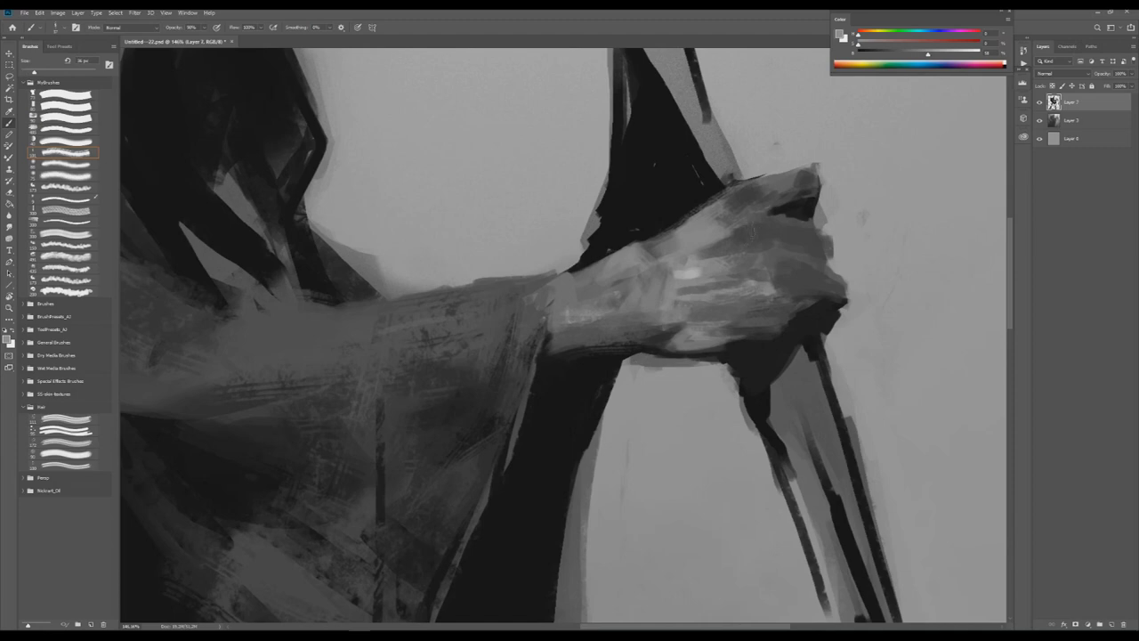
Add a new layer and paint dark grey strokes on the robe's skirt below the sleeve.
{"action": "scroll", "coordinate": [747, 235], "scroll_direction": "down", "scroll_amount": 5}
{"action": "key", "text": "ctrl+shift+alt+n"}
{"action": "scroll", "coordinate": [534, 267], "scroll_direction": "up", "scroll_amount": 3}
{"action": "mouse_move", "coordinate": [548, 276]}
{"action": "left_mouse_down"}
{"action": "mouse_move", "coordinate": [518, 263]}
{"action": "mouse_move", "coordinate": [497, 66]}
{"action": "left_mouse_up"}
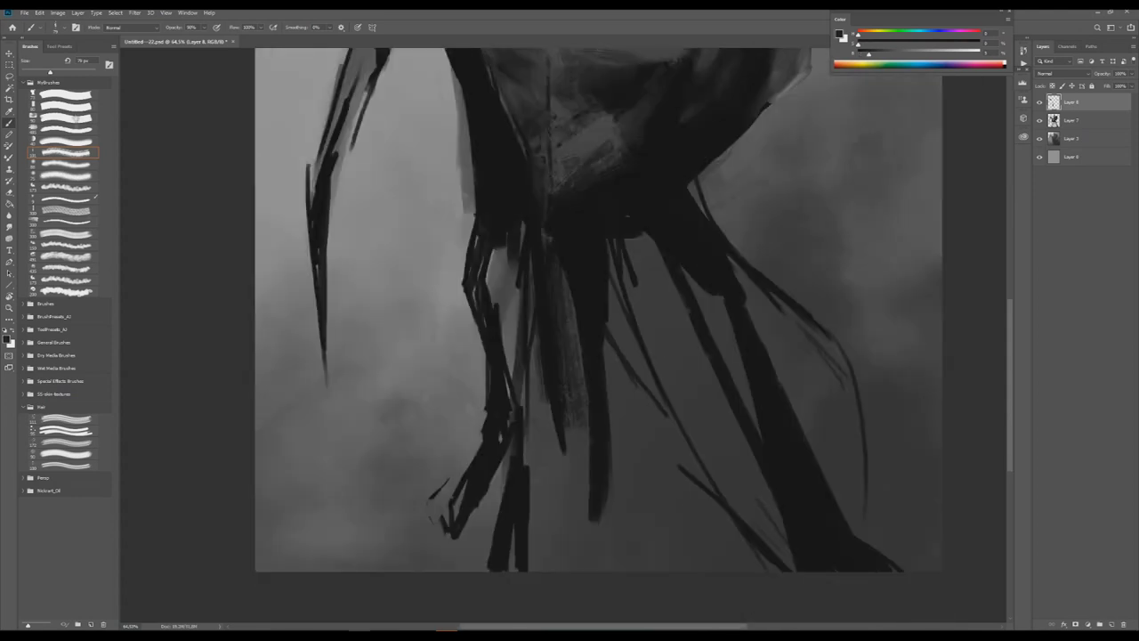
{"action": "mouse_move", "coordinate": [571, 459]}
{"action": "left_mouse_down"}
{"action": "mouse_move", "coordinate": [546, 374]}
{"action": "mouse_move", "coordinate": [567, 375]}
{"action": "mouse_move", "coordinate": [535, 276]}
{"action": "mouse_move", "coordinate": [554, 435]}
{"action": "mouse_move", "coordinate": [558, 358]}
{"action": "mouse_move", "coordinate": [528, 410]}
{"action": "mouse_move", "coordinate": [537, 453]}
{"action": "left_mouse_up"}
Set the brush opacity to 57% and paint long vertical dark grey folds down the front of the skirt.
{"action": "right_click", "coordinate": [559, 386], "text": "alt"}
{"action": "key", "text": "5"}
{"action": "key", "text": "7"}
{"action": "scroll", "coordinate": [565, 427], "scroll_direction": "up", "scroll_amount": 3}
{"action": "right_click", "coordinate": [562, 378], "text": "alt"}
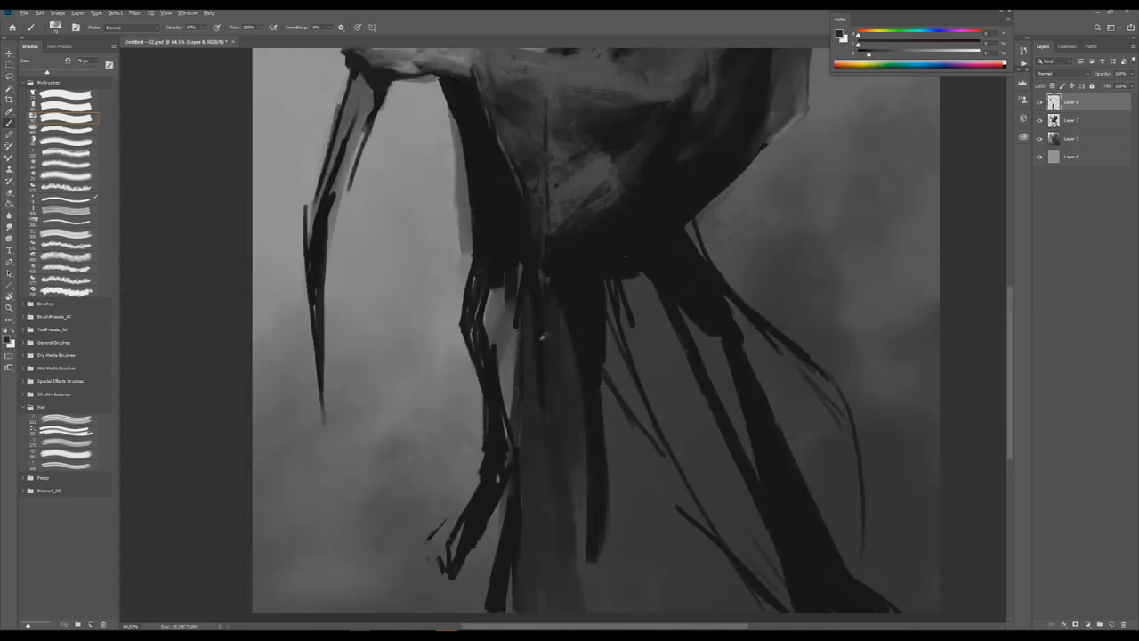
{"action": "scroll", "coordinate": [563, 378], "scroll_direction": "down", "scroll_amount": 3}
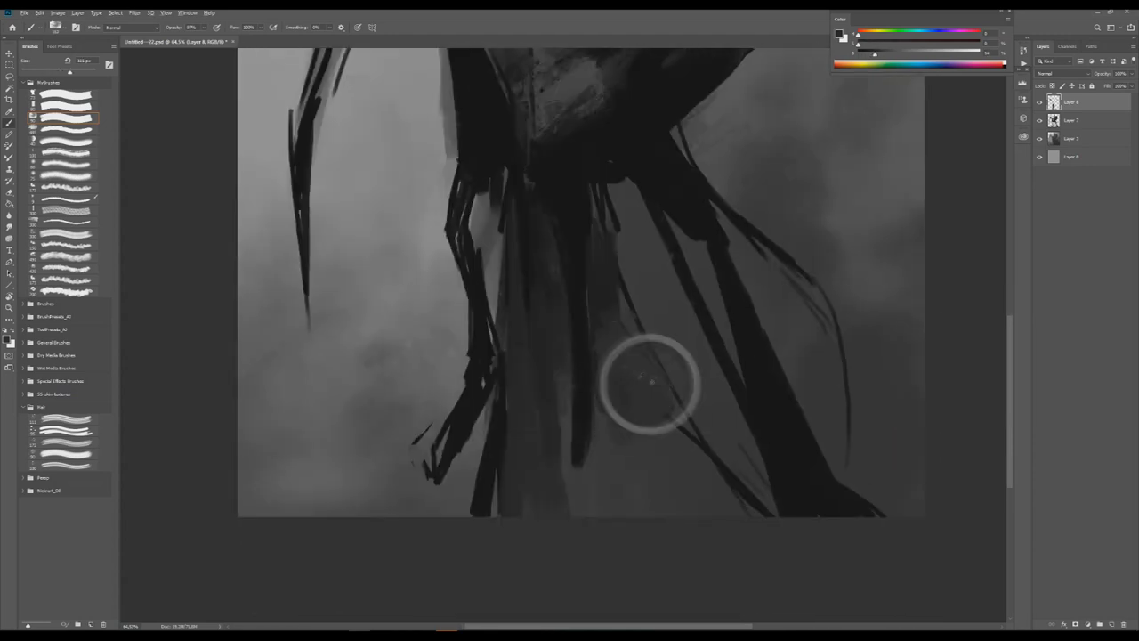
Cover the skirt's remaining black lines with broad dark grey strokes from a larger brush, filling the robe down to its hem.
{"action": "scroll", "coordinate": [603, 336], "scroll_direction": "up", "scroll_amount": 2}
{"action": "scroll", "coordinate": [603, 336], "scroll_direction": "down", "scroll_amount": 5}
{"action": "scroll", "coordinate": [602, 336], "scroll_direction": "up", "scroll_amount": 2}
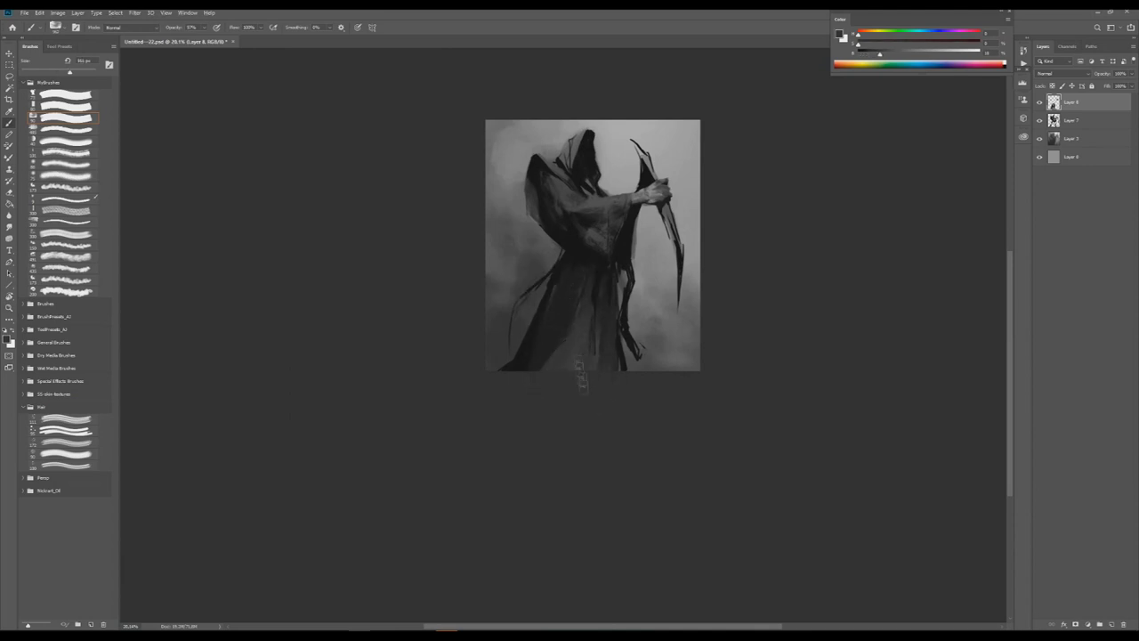
{"action": "scroll", "coordinate": [583, 356], "scroll_direction": "up", "scroll_amount": 4}
{"action": "scroll", "coordinate": [543, 356], "scroll_direction": "up", "scroll_amount": 3}
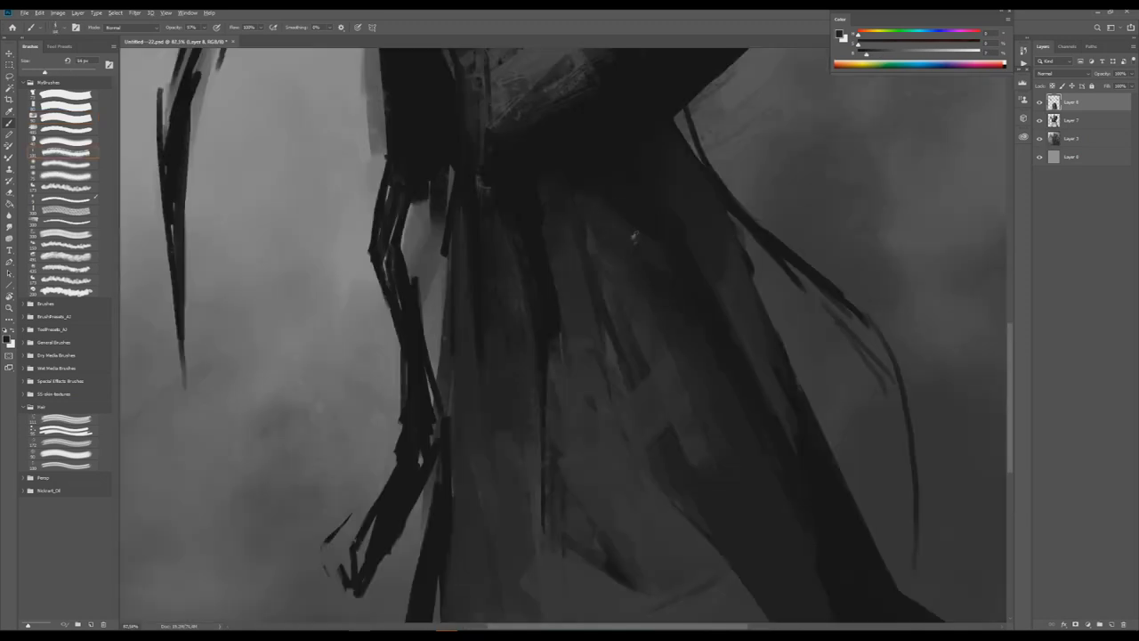
Shade the skirt folds and hem with darker and lighter grey strokes to soften the rough lines.
{"action": "scroll", "coordinate": [636, 255], "scroll_direction": "down", "scroll_amount": 8}
{"action": "scroll", "coordinate": [635, 255], "scroll_direction": "up", "scroll_amount": 10}
{"action": "left_click_drag", "start_coordinate": [556, 285], "coordinate": [574, 250]}
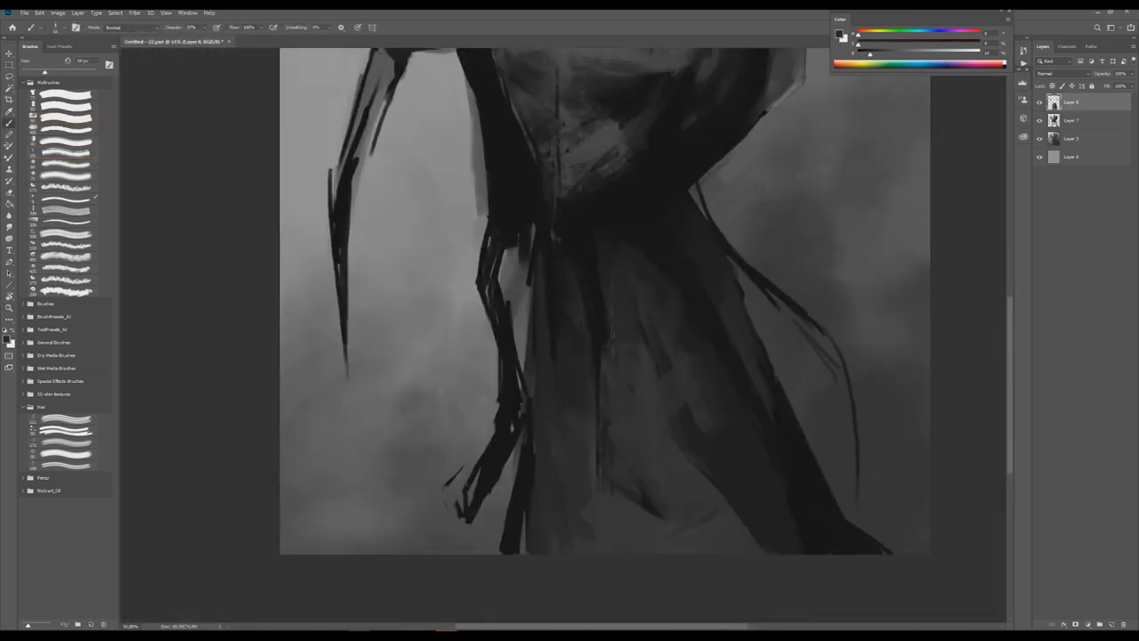
{"action": "left_click_drag", "start_coordinate": [611, 330], "coordinate": [534, 330]}
{"action": "left_click_drag", "start_coordinate": [619, 306], "coordinate": [658, 305]}
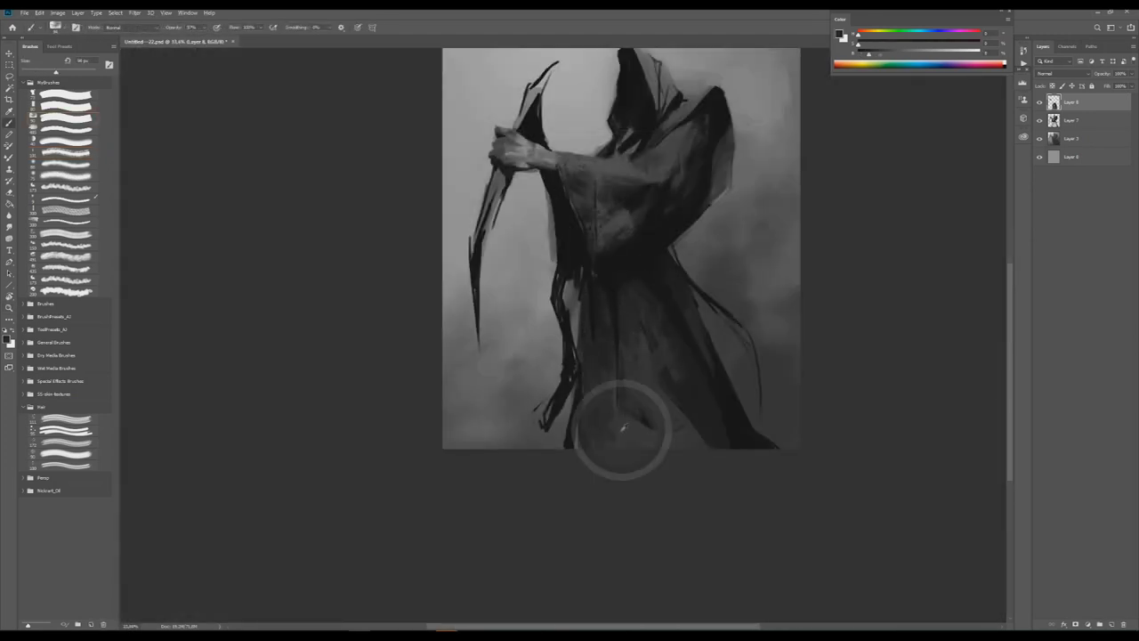
{"action": "left_click_drag", "start_coordinate": [641, 418], "coordinate": [605, 418]}
{"action": "left_click_drag", "start_coordinate": [623, 307], "coordinate": [658, 307]}
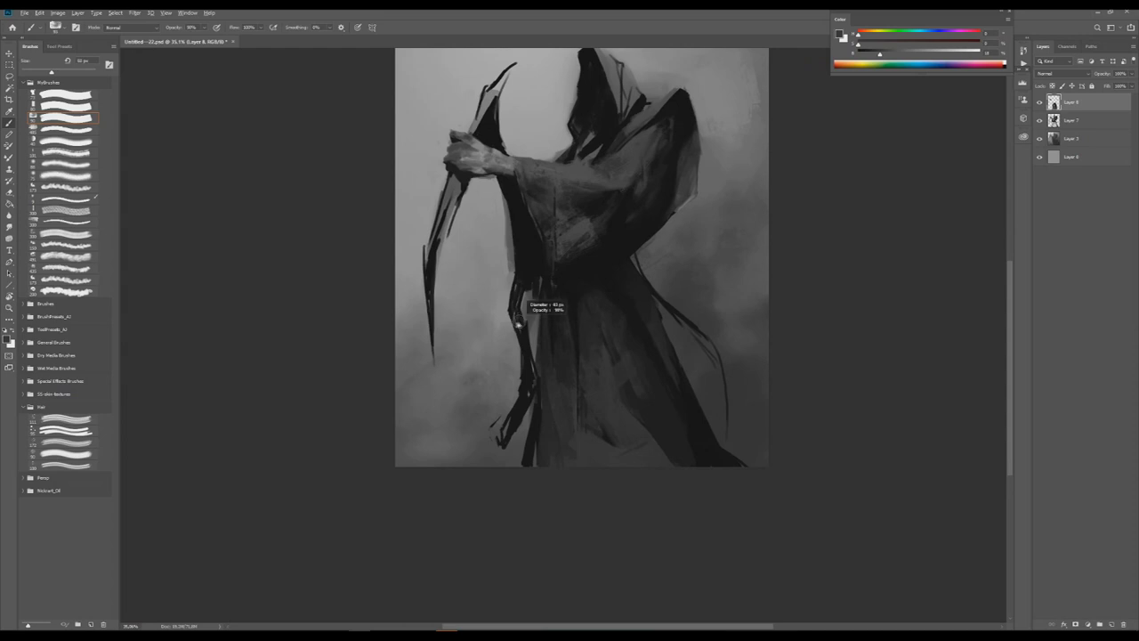
Fill the thin hanging arm's outlines with dark grey and blend the adjoining skirt folds.
{"action": "left_click_drag", "start_coordinate": [515, 284], "coordinate": [516, 340]}
{"action": "scroll", "coordinate": [521, 297], "scroll_direction": "down", "scroll_amount": 5}
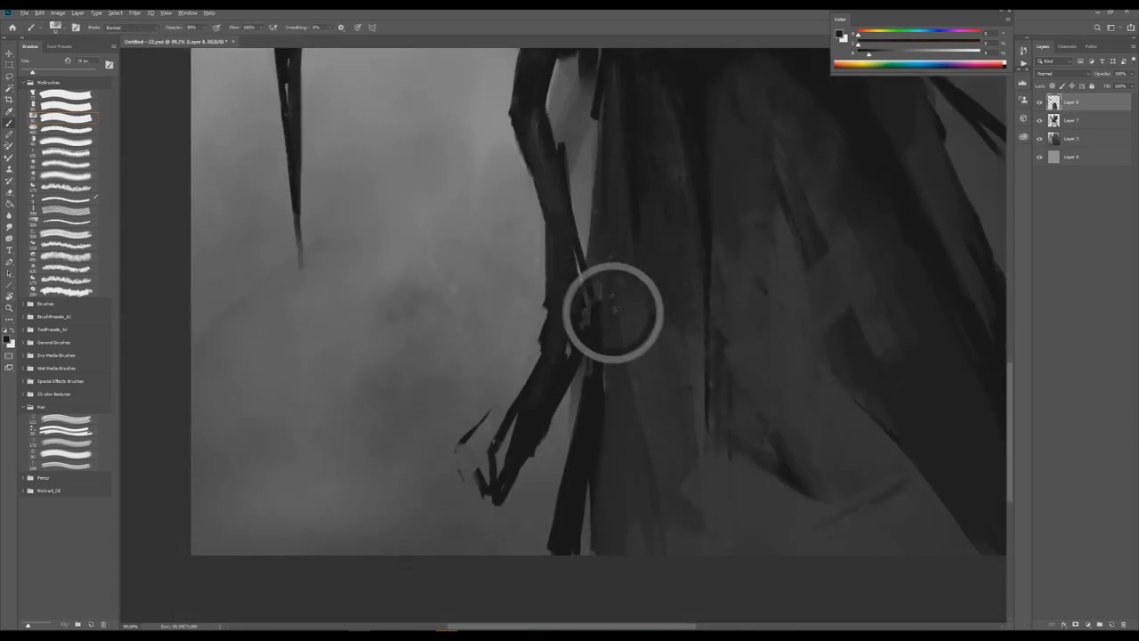
{"action": "mouse_move", "coordinate": [704, 508]}
{"action": "left_mouse_down"}
{"action": "mouse_move", "coordinate": [597, 534]}
{"action": "mouse_move", "coordinate": [590, 315]}
{"action": "mouse_move", "coordinate": [638, 304]}
{"action": "mouse_move", "coordinate": [628, 258]}
{"action": "left_mouse_up"}
{"action": "mouse_move", "coordinate": [646, 416]}
{"action": "left_mouse_down"}
{"action": "mouse_move", "coordinate": [610, 348]}
{"action": "mouse_move", "coordinate": [671, 364]}
{"action": "mouse_move", "coordinate": [614, 374]}
{"action": "mouse_move", "coordinate": [694, 392]}
{"action": "mouse_move", "coordinate": [583, 416]}
{"action": "mouse_move", "coordinate": [600, 368]}
{"action": "mouse_move", "coordinate": [628, 345]}
{"action": "left_mouse_up"}
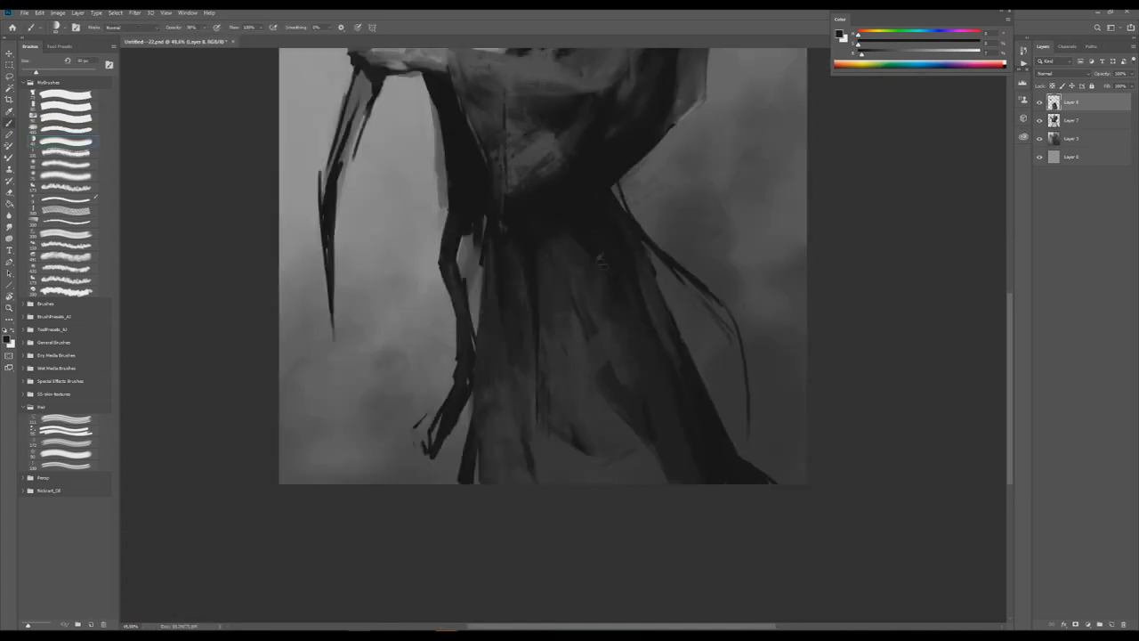
{"action": "mouse_move", "coordinate": [623, 283]}
{"action": "left_mouse_down"}
{"action": "mouse_move", "coordinate": [582, 267]}
{"action": "mouse_move", "coordinate": [481, 285]}
{"action": "mouse_move", "coordinate": [622, 278]}
{"action": "mouse_move", "coordinate": [606, 294]}
{"action": "mouse_move", "coordinate": [661, 186]}
{"action": "mouse_move", "coordinate": [616, 347]}
{"action": "mouse_move", "coordinate": [623, 279]}
{"action": "mouse_move", "coordinate": [596, 293]}
{"action": "mouse_move", "coordinate": [690, 298]}
{"action": "left_mouse_up"}
Mirror the canvas horizontally and paint background grey over the pale strip along the hanging sleeve's outer edge.
{"action": "key", "text": "ctrl+shift+h"}
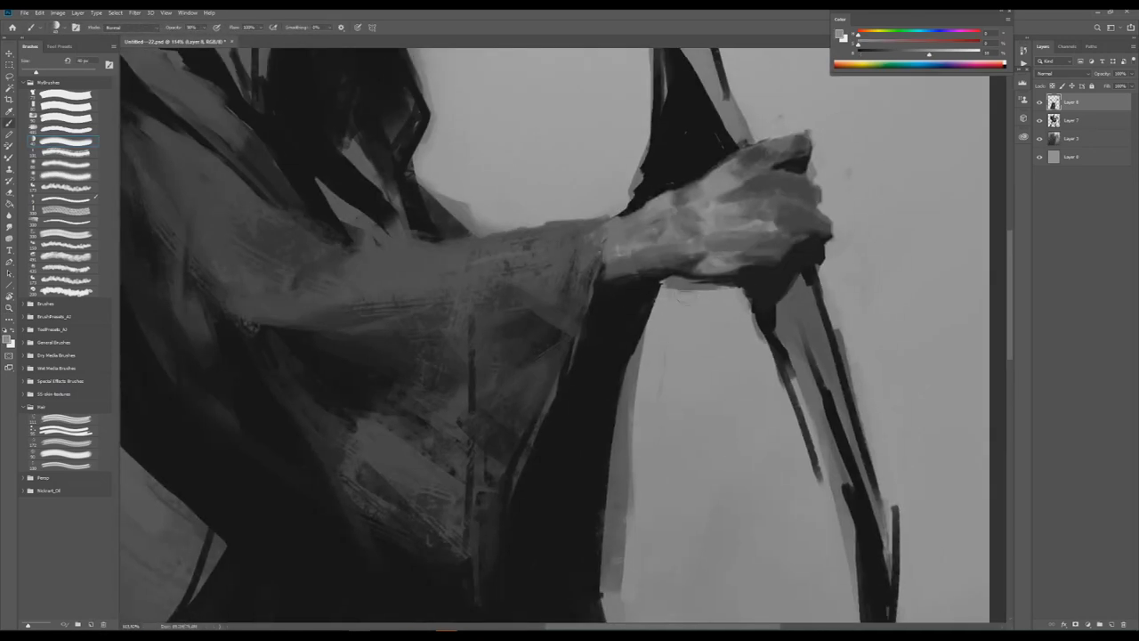
{"action": "left_click_drag", "start_coordinate": [648, 361], "coordinate": [680, 255]}
{"action": "left_click_drag", "start_coordinate": [657, 342], "coordinate": [639, 477]}
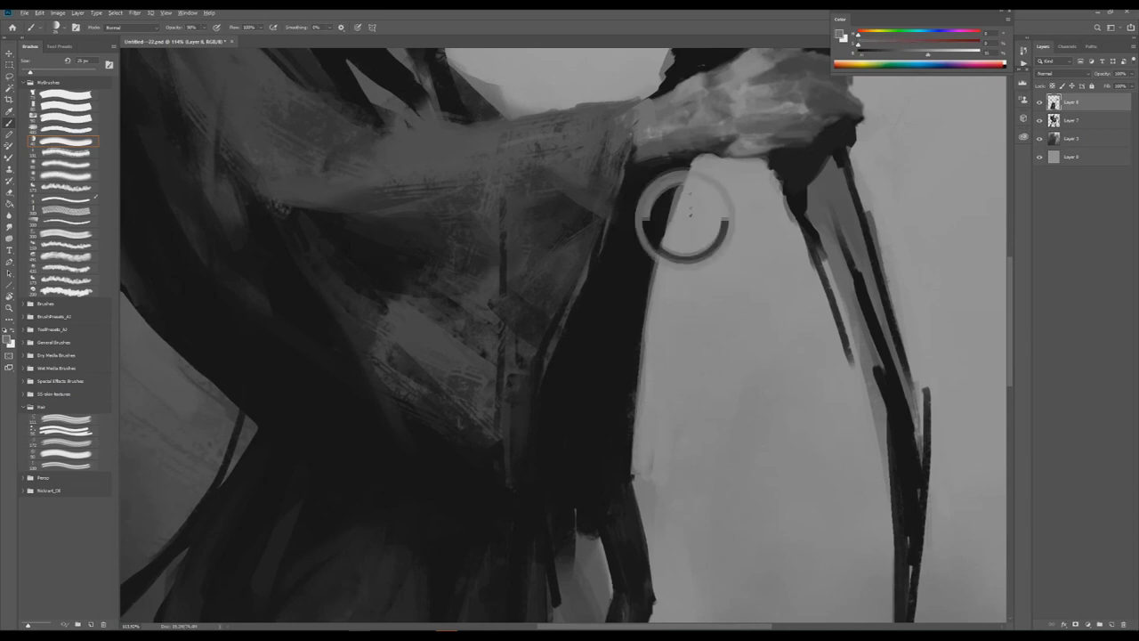
Fill the scythe section below the fist with dark greys between its black outlines.
{"action": "key", "text": "ctrl+minus"}
{"action": "key", "text": "ctrl+minus"}
{"action": "key", "text": "ctrl+minus"}
{"action": "key", "text": "ctrl+minus"}
{"action": "key", "text": "ctrl+minus"}
{"action": "key", "text": "ctrl+0"}
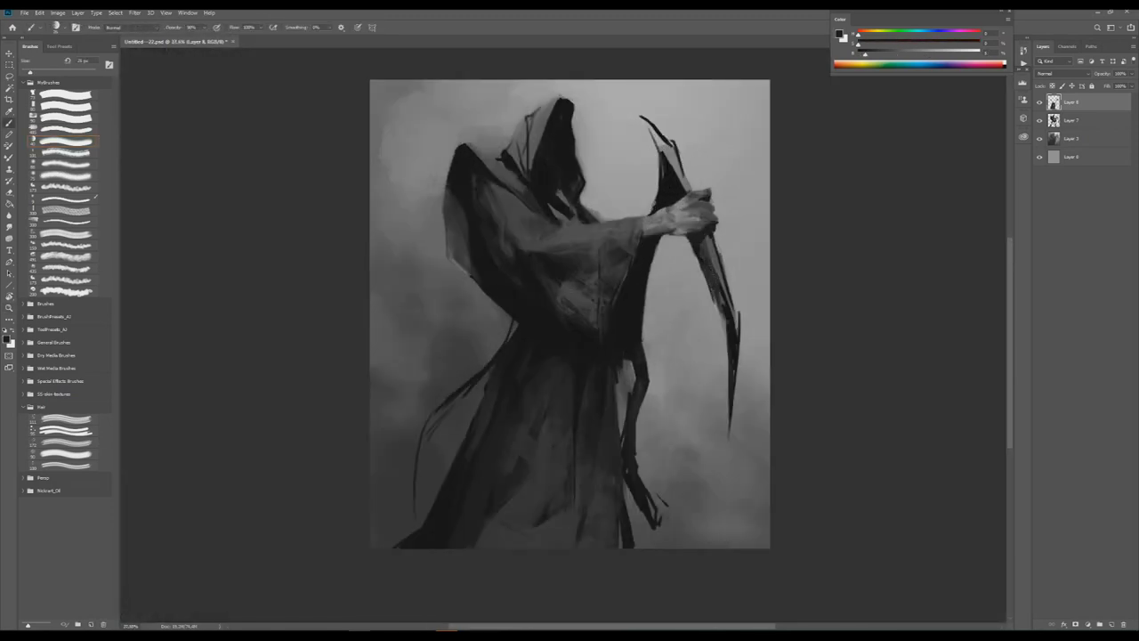
{"action": "left_click_drag", "start_coordinate": [592, 275], "coordinate": [640, 275]}
{"action": "mouse_move", "coordinate": [533, 262]}
{"action": "left_mouse_down"}
{"action": "mouse_move", "coordinate": [619, 279]}
{"action": "mouse_move", "coordinate": [543, 253]}
{"action": "mouse_move", "coordinate": [579, 198]}
{"action": "left_mouse_up"}
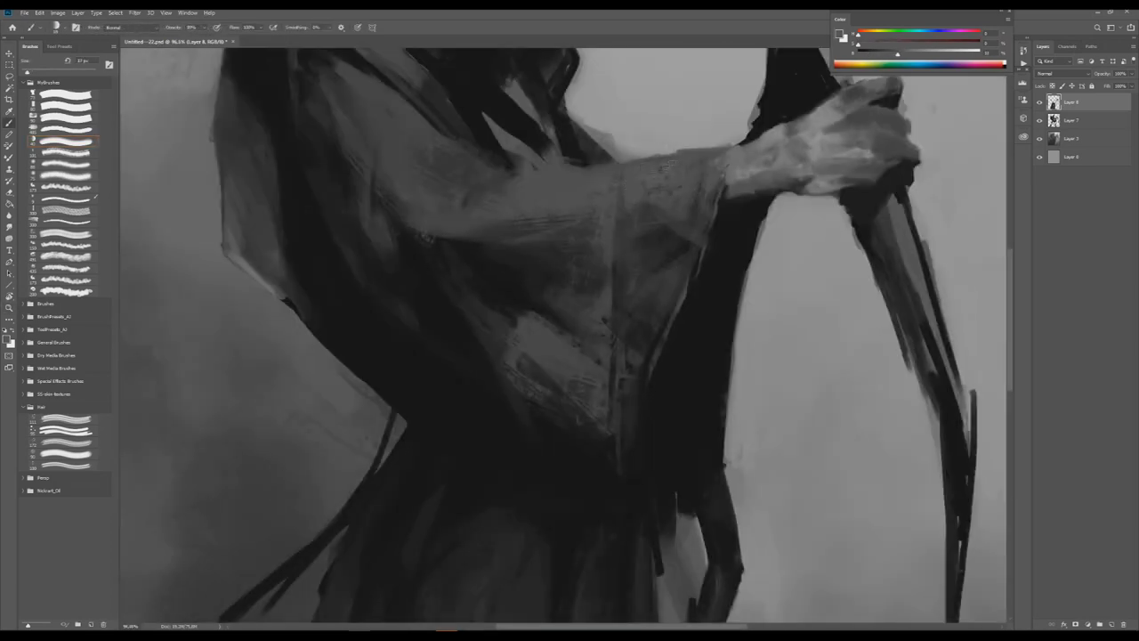
Blend the sleeve folds near the cuff with mid-grey and darker grey strokes.
{"action": "mouse_move", "coordinate": [634, 171]}
{"action": "left_mouse_down"}
{"action": "mouse_move", "coordinate": [637, 244]}
{"action": "mouse_move", "coordinate": [587, 254]}
{"action": "mouse_move", "coordinate": [664, 272]}
{"action": "left_mouse_up"}
{"action": "left_click_drag", "start_coordinate": [602, 229], "coordinate": [668, 260]}
{"action": "left_click", "coordinate": [672, 262], "text": "alt"}
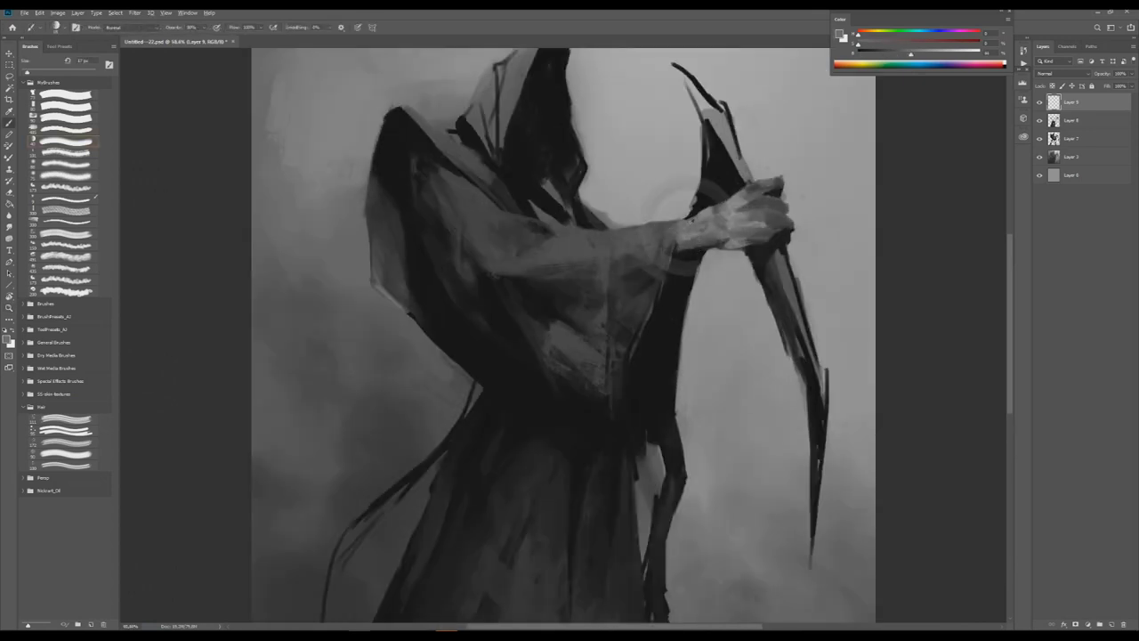
On a new layer, clean up the outlines of the black scythe section and the fist using greys sampled nearby.
{"action": "left_click", "coordinate": [686, 183], "text": "alt"}
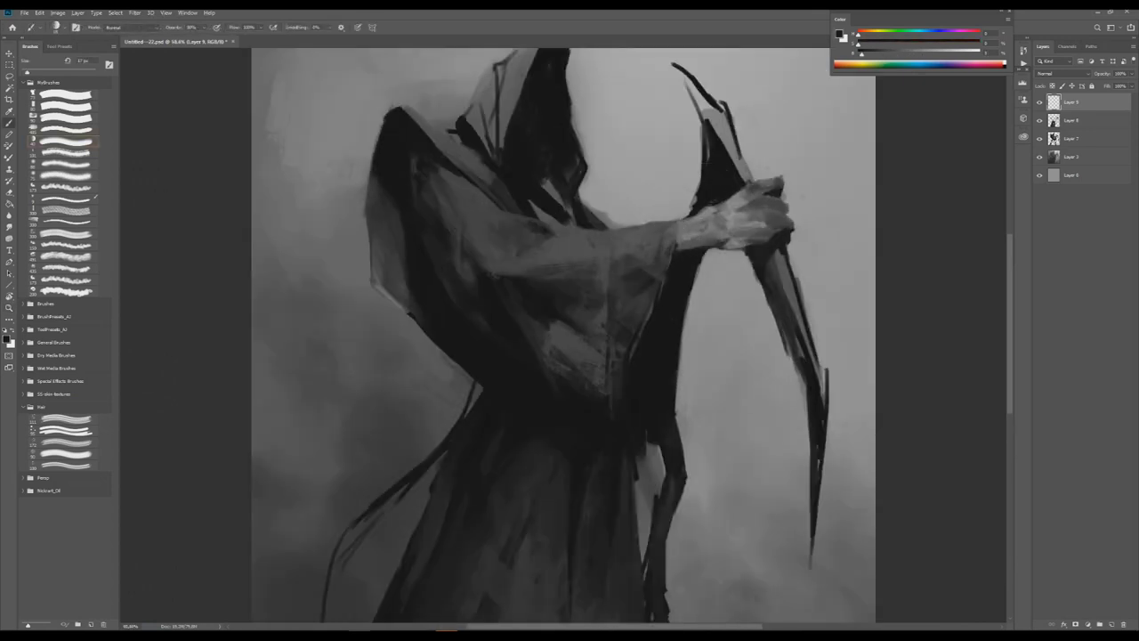
{"action": "left_click", "coordinate": [771, 178], "text": "alt"}
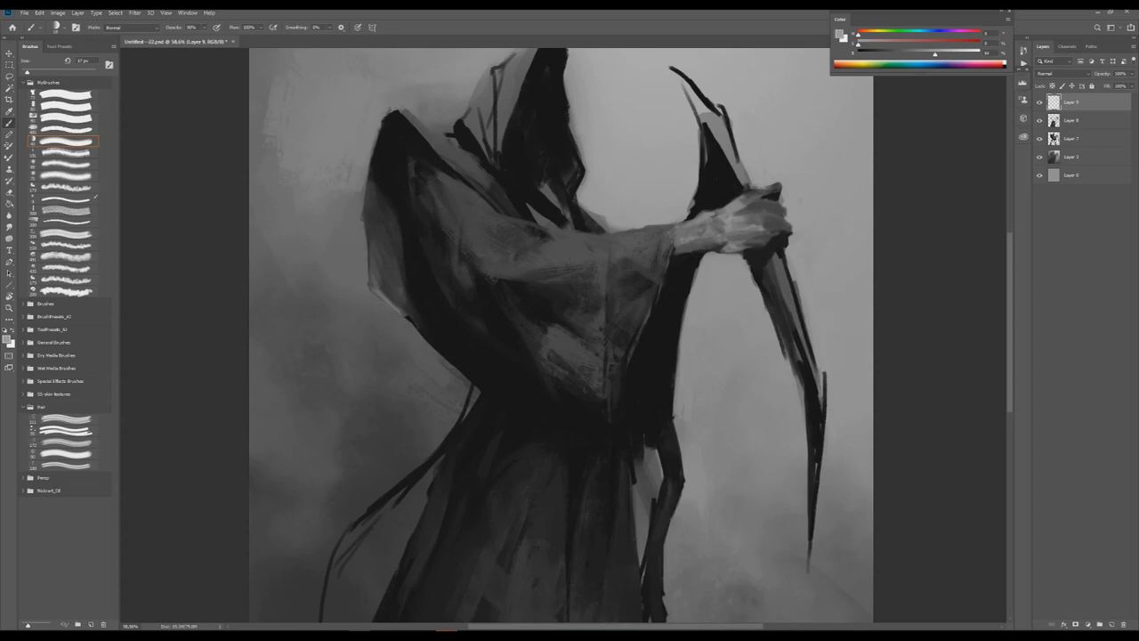
{"action": "left_click", "coordinate": [784, 186], "text": "alt"}
{"action": "scroll", "coordinate": [748, 231], "scroll_direction": "up", "scroll_amount": 5}
{"action": "scroll", "coordinate": [747, 264], "scroll_direction": "down", "scroll_amount": 3}
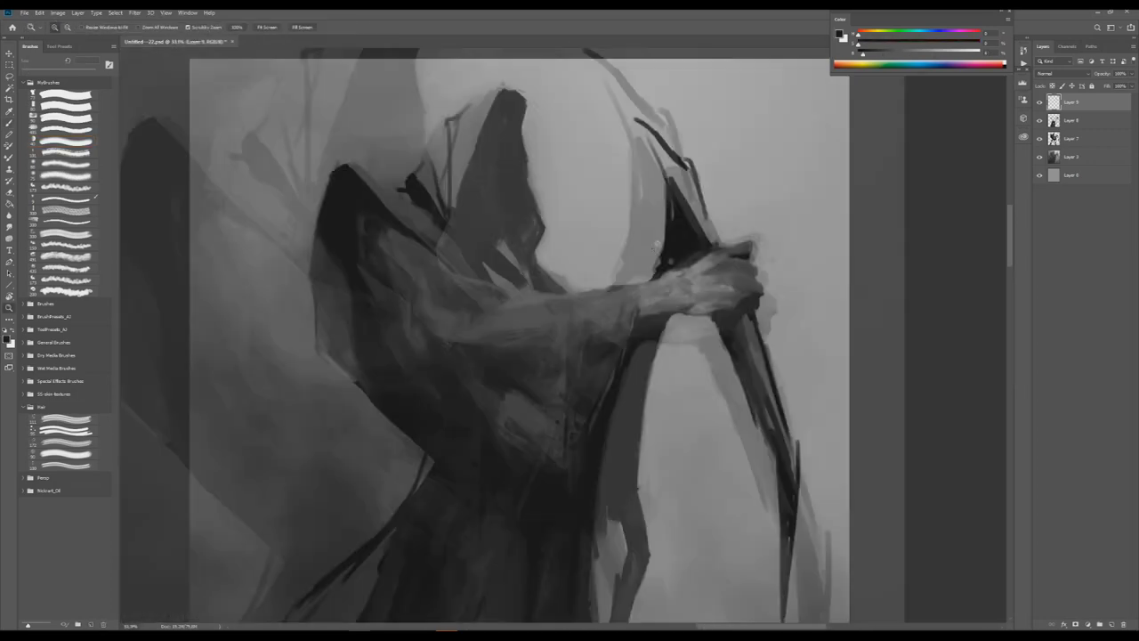
Refine the gripping fist's fingers and knuckles with sampled dark and mid greys.
{"action": "left_click", "coordinate": [748, 264], "text": "alt"}
{"action": "scroll", "coordinate": [747, 264], "scroll_direction": "down", "scroll_amount": 2}
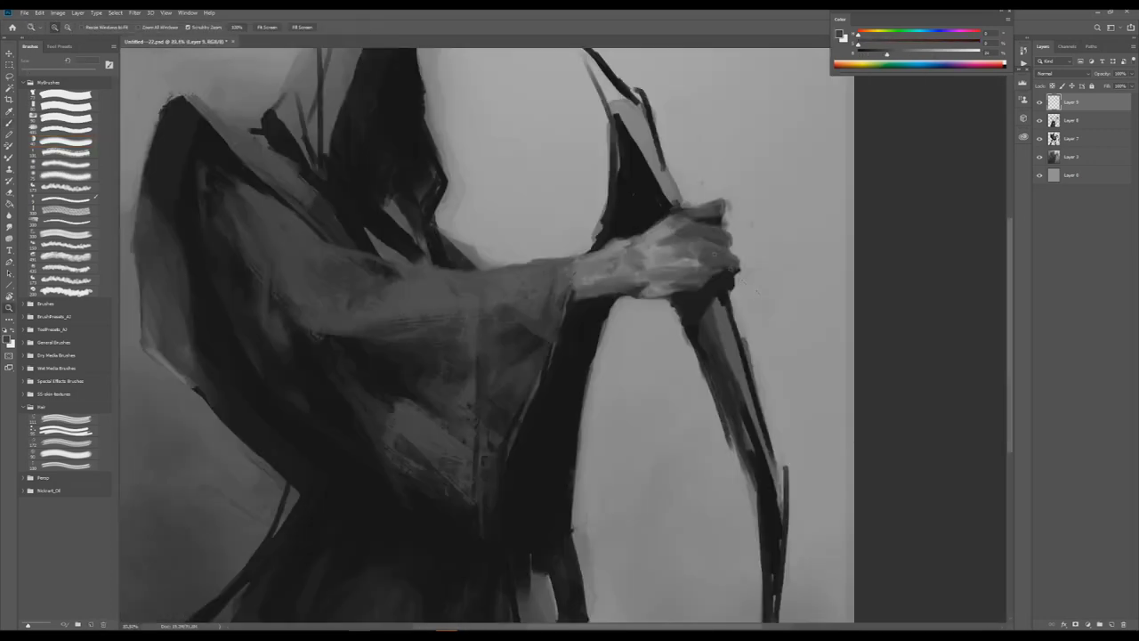
{"action": "left_click", "coordinate": [698, 242], "text": "alt"}
{"action": "scroll", "coordinate": [698, 242], "scroll_direction": "down", "scroll_amount": 5}
{"action": "scroll", "coordinate": [698, 242], "scroll_direction": "up", "scroll_amount": 5}
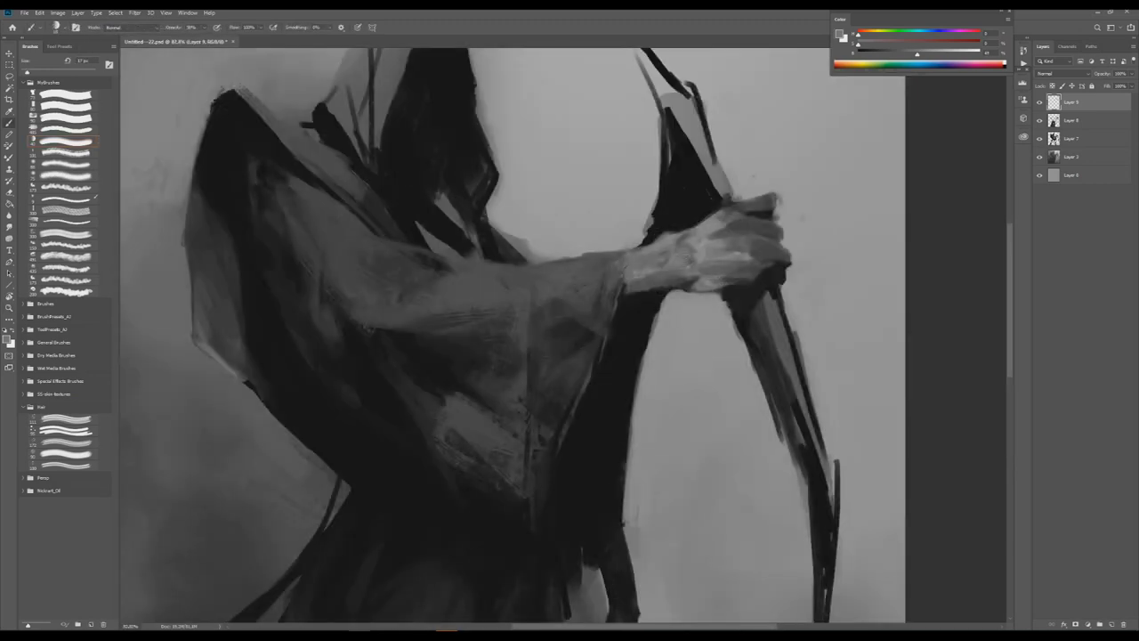
{"action": "key", "text": "z"}
{"action": "scroll", "coordinate": [698, 258], "scroll_direction": "down", "scroll_amount": 5}
{"action": "scroll", "coordinate": [697, 258], "scroll_direction": "up", "scroll_amount": 1}
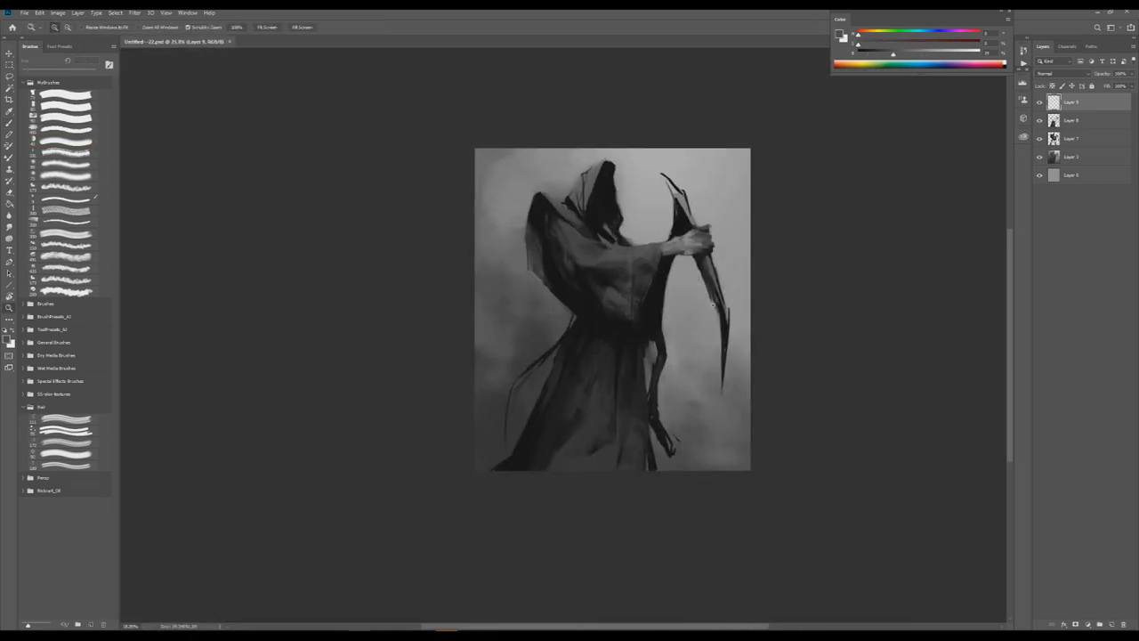
Mirror the canvas horizontally and blend the shoulder and collar folds beside the hood with grey strokes.
{"action": "key", "text": "ctrl+shift+h"}
{"action": "scroll", "coordinate": [621, 272], "scroll_direction": "up", "scroll_amount": 6}
{"action": "key", "text": "b"}
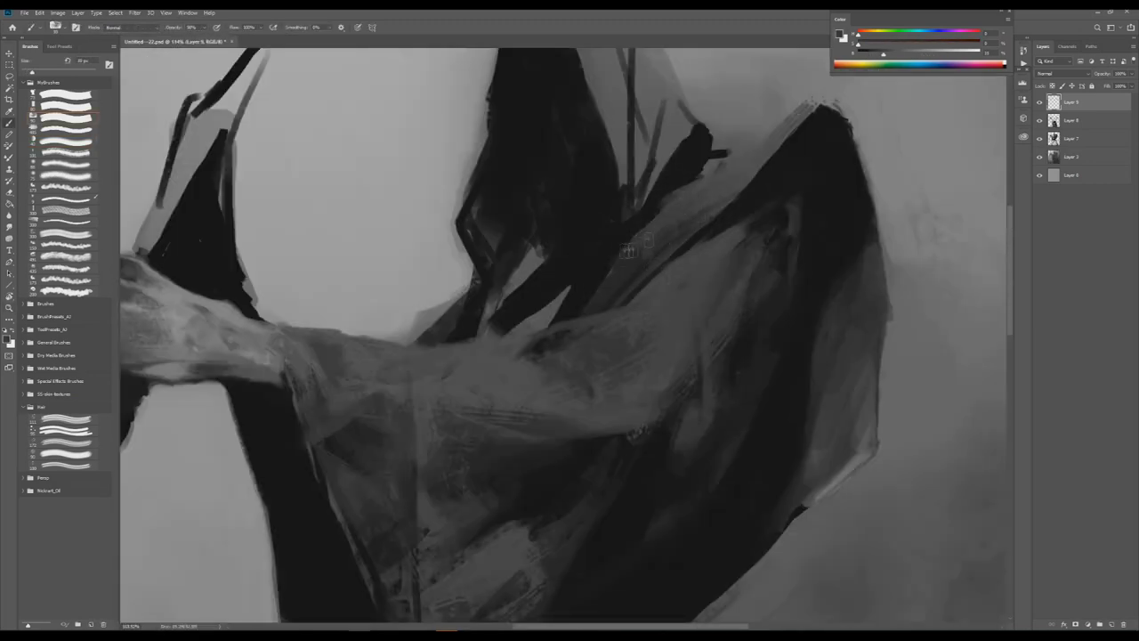
{"action": "left_click_drag", "start_coordinate": [697, 228], "coordinate": [685, 290]}
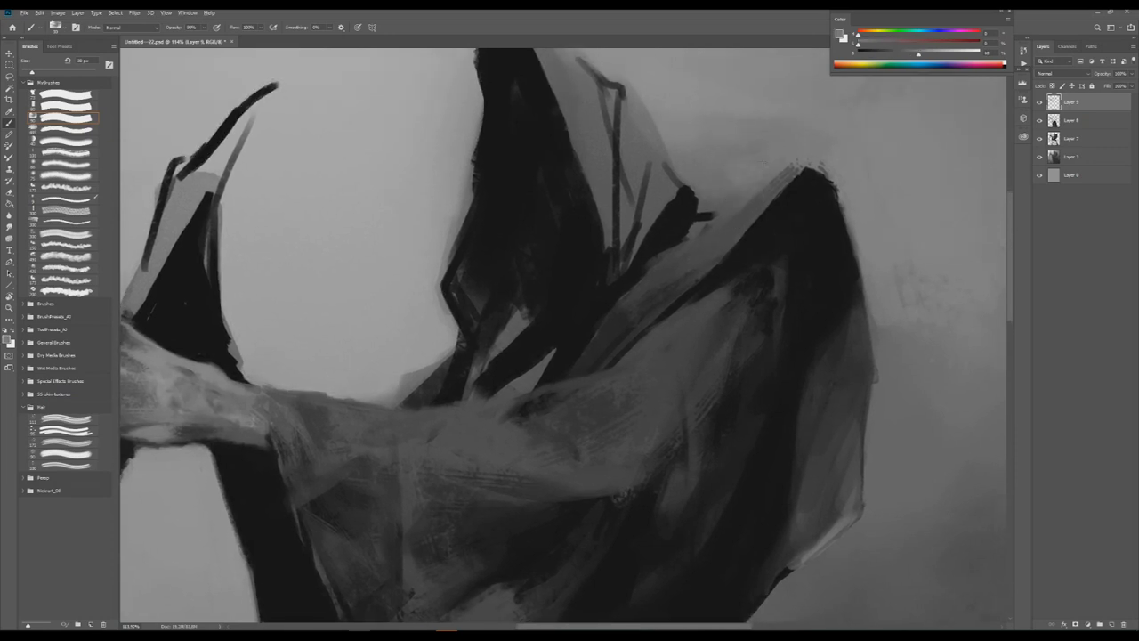
{"action": "left_click_drag", "start_coordinate": [698, 242], "coordinate": [710, 292]}
Paint grey over the rough construction lines on the side of the hood.
{"action": "scroll", "coordinate": [698, 242], "scroll_direction": "down", "scroll_amount": 4}
{"action": "scroll", "coordinate": [698, 242], "scroll_direction": "up", "scroll_amount": 3}
{"action": "left_click_drag", "start_coordinate": [657, 191], "coordinate": [642, 224]}
{"action": "left_click_drag", "start_coordinate": [666, 143], "coordinate": [634, 154]}
{"action": "scroll", "coordinate": [698, 242], "scroll_direction": "down", "scroll_amount": 4}
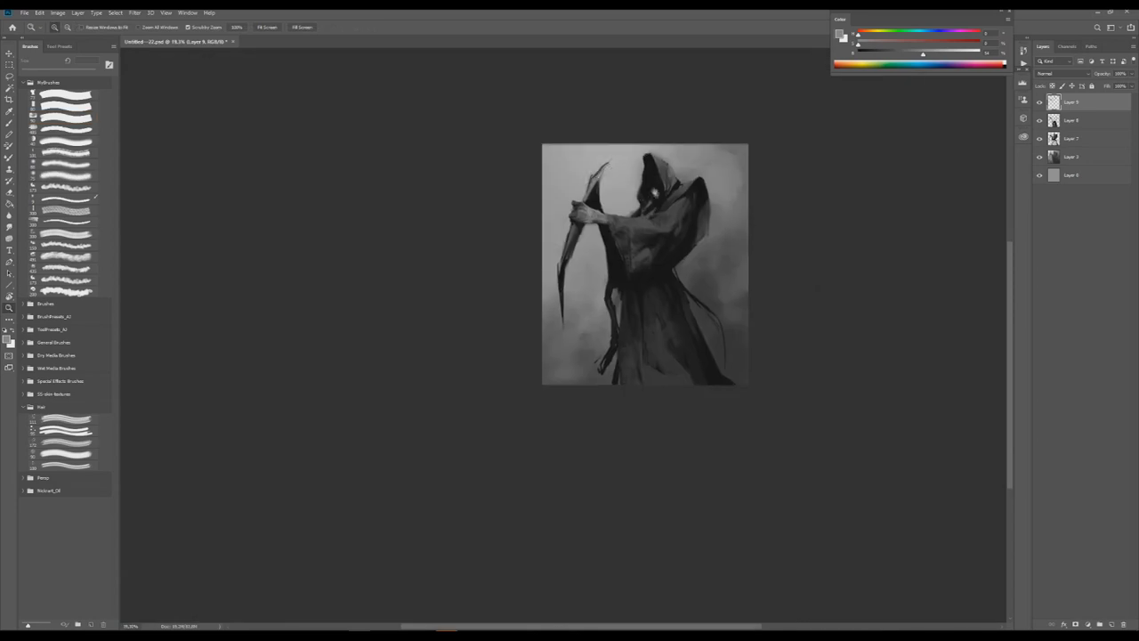
Mirror the canvas back and shade the scythe directly below the fist, cleaning up its edge.
{"action": "scroll", "coordinate": [698, 242], "scroll_direction": "up", "scroll_amount": 1}
{"action": "key", "text": "h"}
{"action": "scroll", "coordinate": [698, 242], "scroll_direction": "up", "scroll_amount": 3}
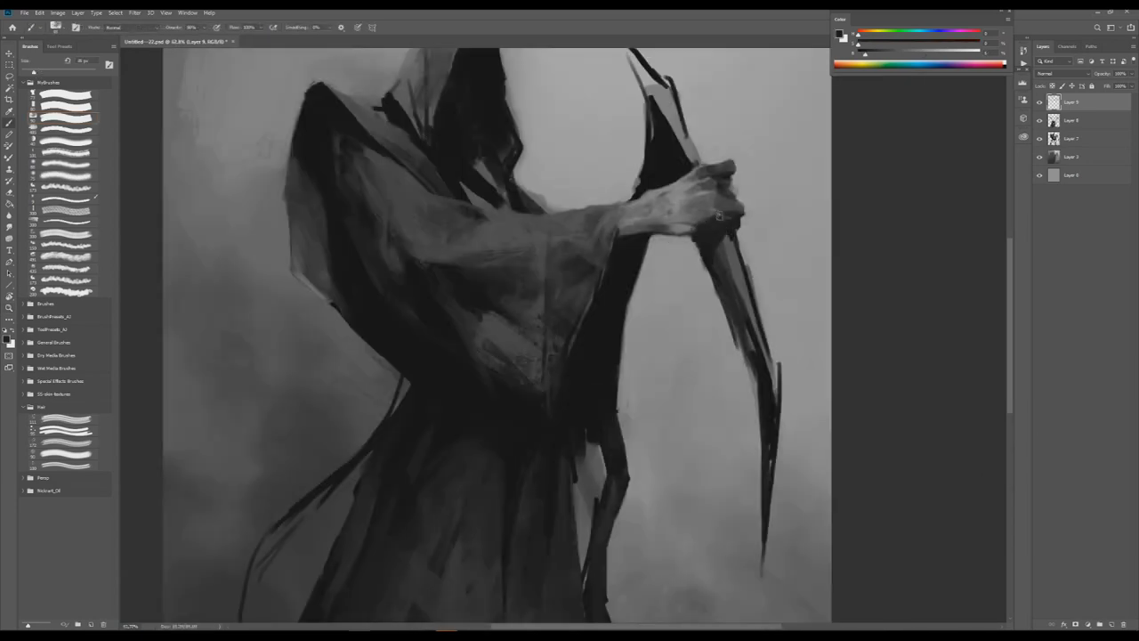
{"action": "left_click", "coordinate": [697, 243], "text": "alt"}
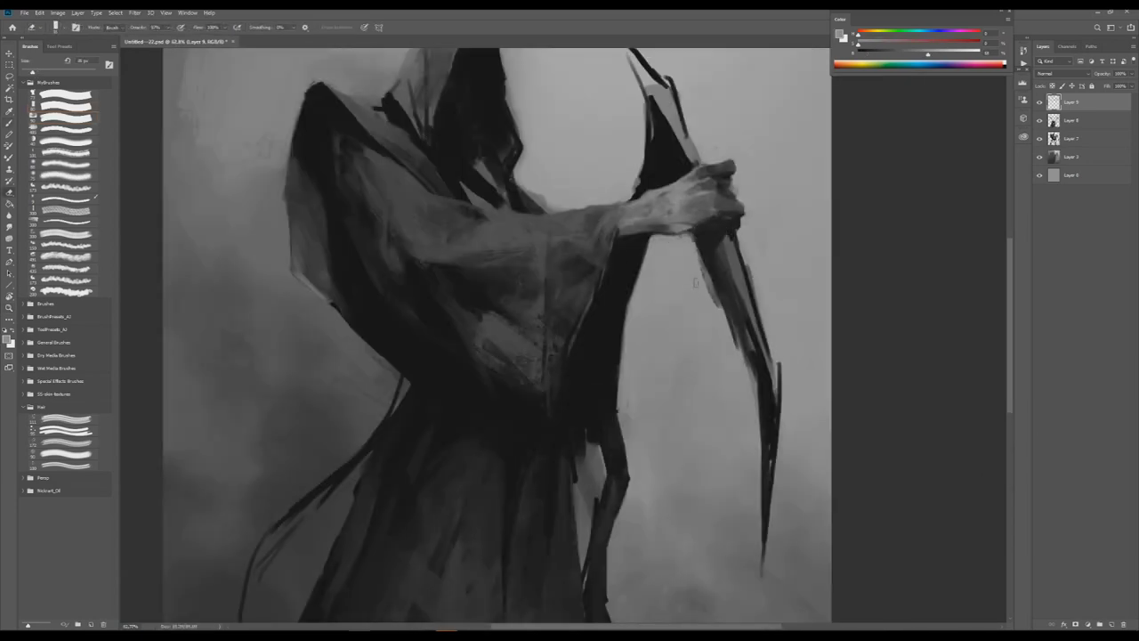
{"action": "scroll", "coordinate": [697, 242], "scroll_direction": "down", "scroll_amount": 4}
Fill the curved scythe tip above the fist with sampled mid greys over its sketch lines.
{"action": "scroll", "coordinate": [697, 242], "scroll_direction": "up", "scroll_amount": 2}
{"action": "left_click", "coordinate": [673, 200], "text": "alt"}
{"action": "left_click_drag", "start_coordinate": [696, 217], "coordinate": [699, 246]}
{"action": "left_click", "coordinate": [687, 220], "text": "alt"}
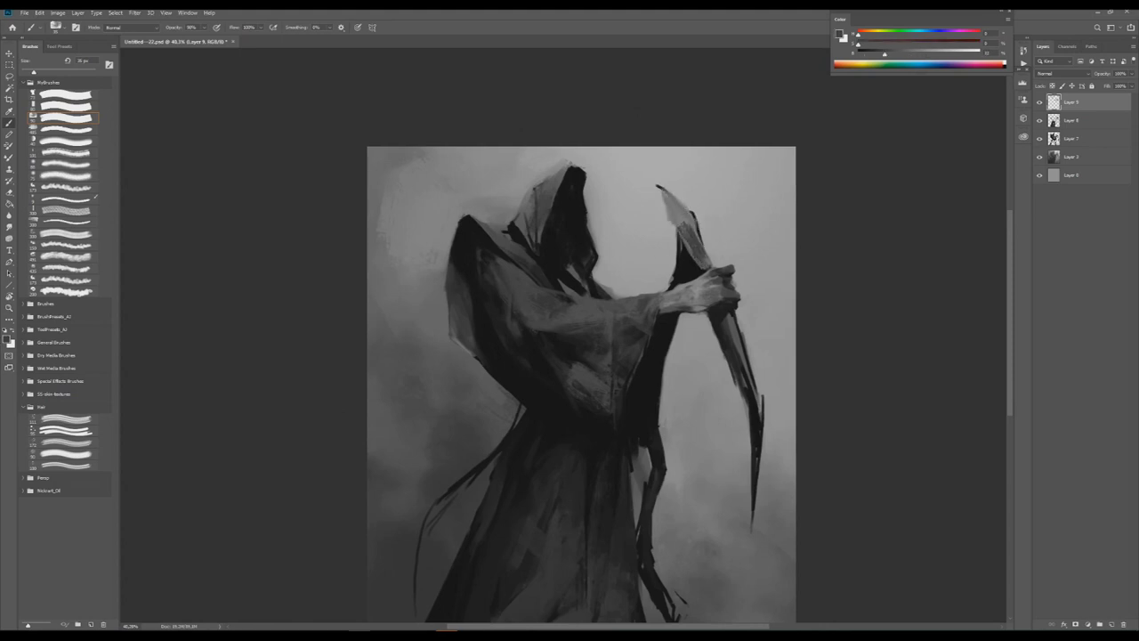
Paint lengthwise cloth folds down the side of the hood with sampled dark and mid greys.
{"action": "scroll", "coordinate": [464, 251], "scroll_direction": "up", "scroll_amount": 1}
{"action": "left_click", "coordinate": [580, 258], "text": "alt"}
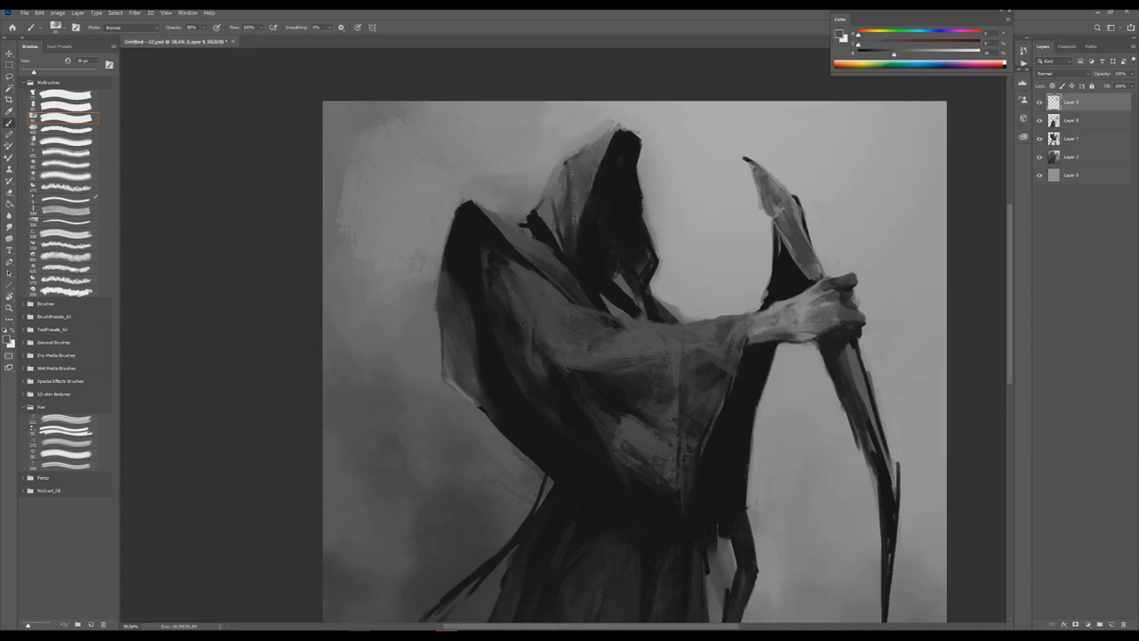
{"action": "left_click", "coordinate": [578, 194], "text": "alt"}
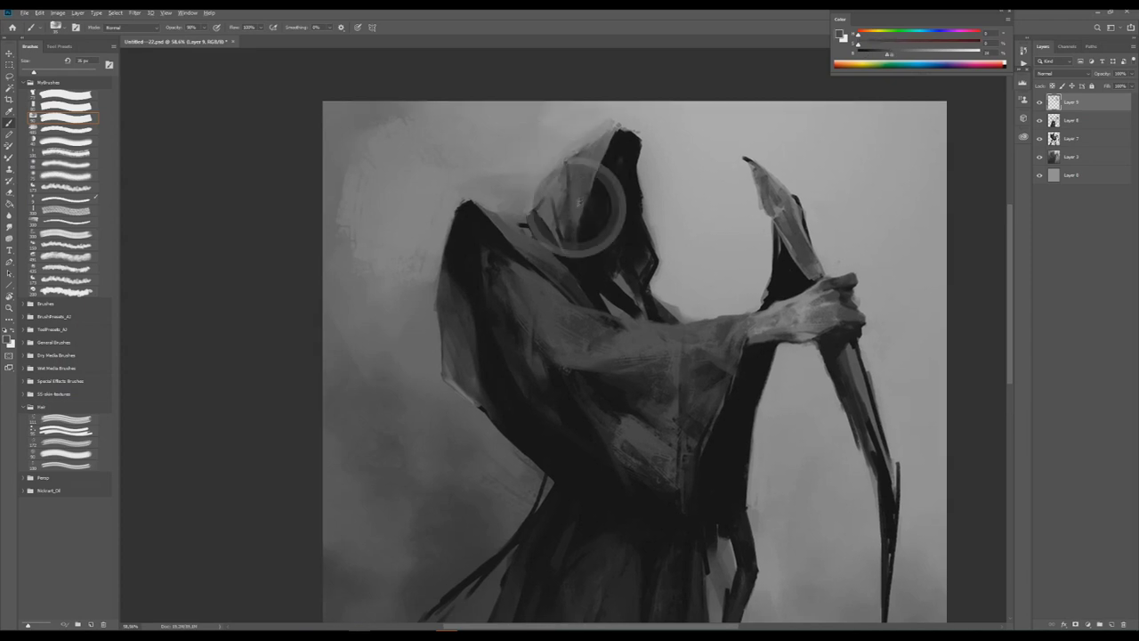
{"action": "scroll", "coordinate": [578, 194], "scroll_direction": "down", "scroll_amount": 2}
{"action": "scroll", "coordinate": [579, 194], "scroll_direction": "up", "scroll_amount": 4}
{"action": "left_click", "coordinate": [564, 224], "text": "alt"}
{"action": "left_click_drag", "start_coordinate": [573, 153], "coordinate": [577, 263]}
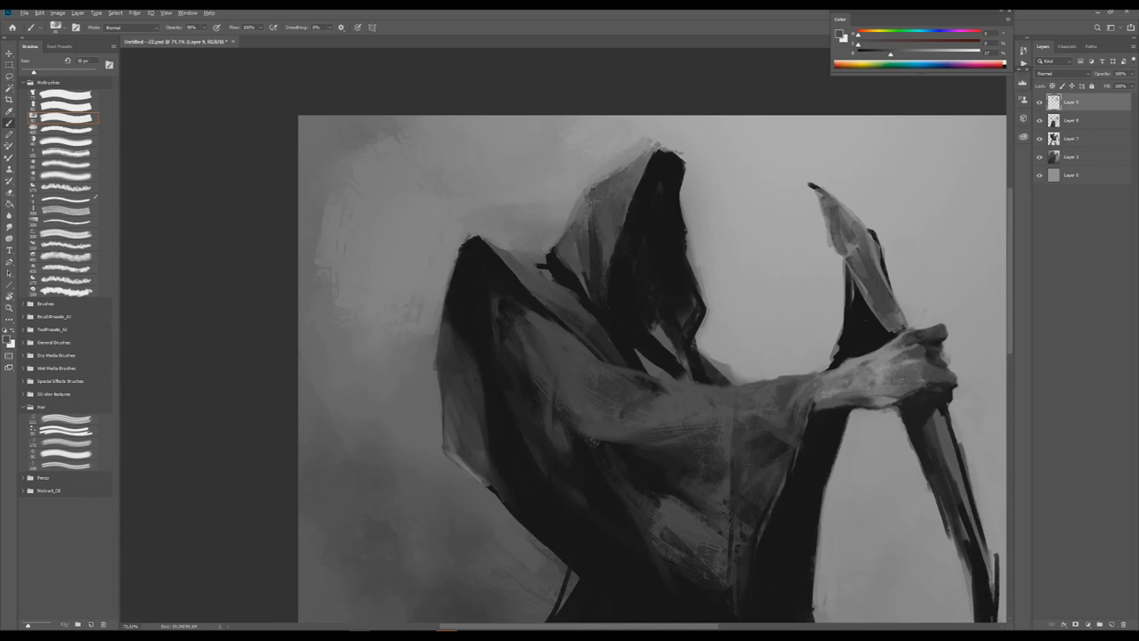
Fill the hood opening with solid black and tidy its outer contour with background grey.
{"action": "scroll", "coordinate": [658, 213], "scroll_direction": "down", "scroll_amount": 5}
{"action": "scroll", "coordinate": [676, 201], "scroll_direction": "up", "scroll_amount": 8}
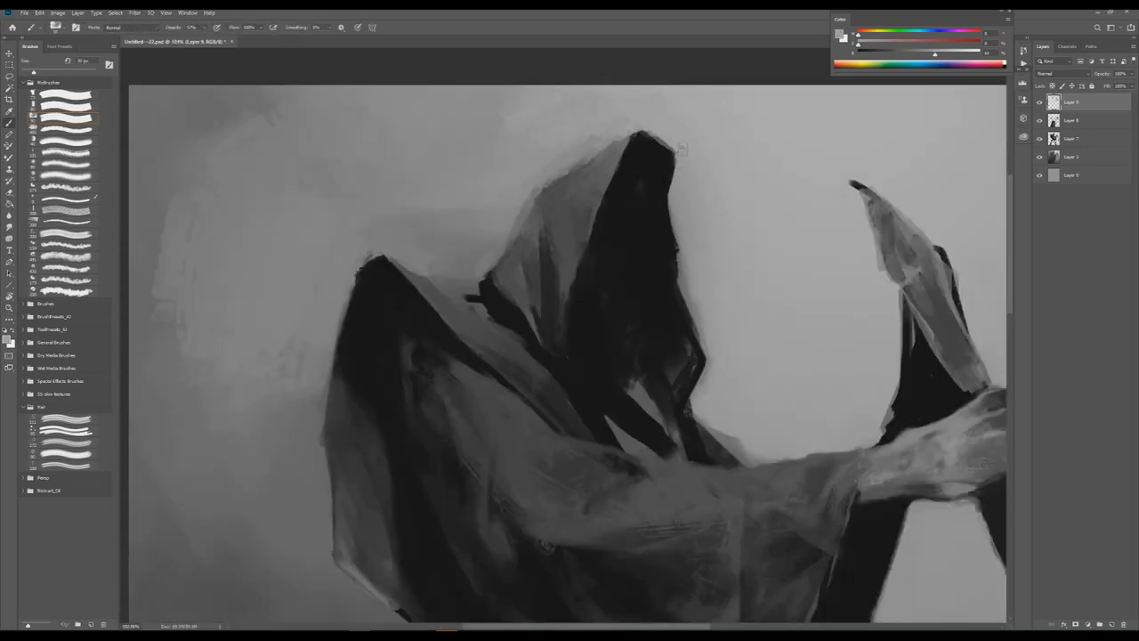
{"action": "scroll", "coordinate": [569, 356], "scroll_direction": "down", "scroll_amount": 5}
{"action": "scroll", "coordinate": [570, 356], "scroll_direction": "up", "scroll_amount": 6}
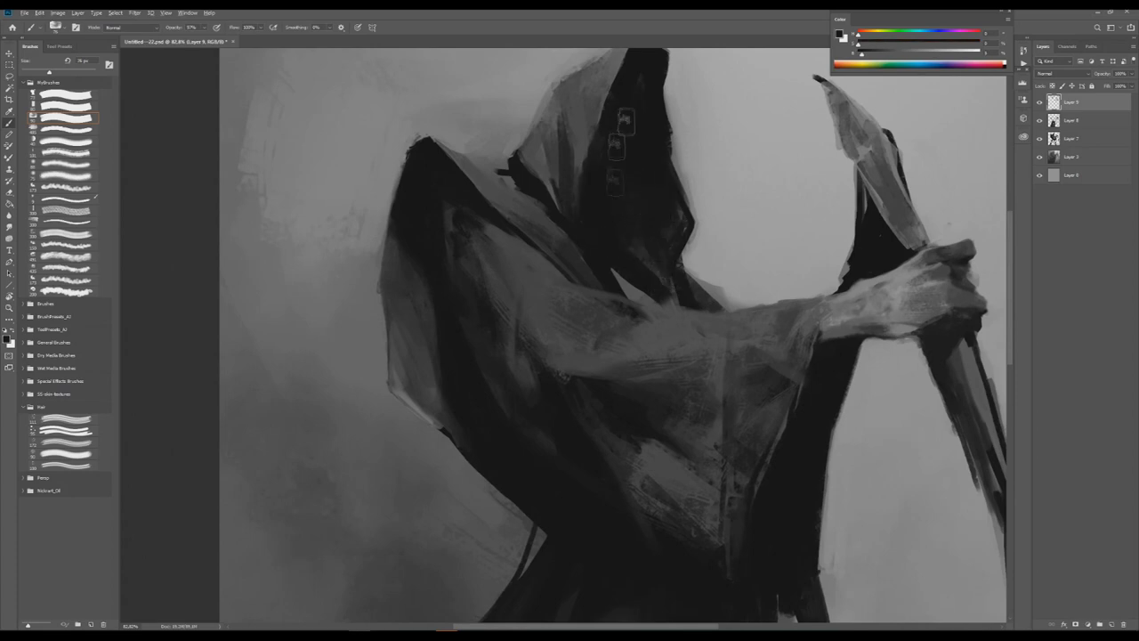
{"action": "scroll", "coordinate": [620, 178], "scroll_direction": "up", "scroll_amount": 2}
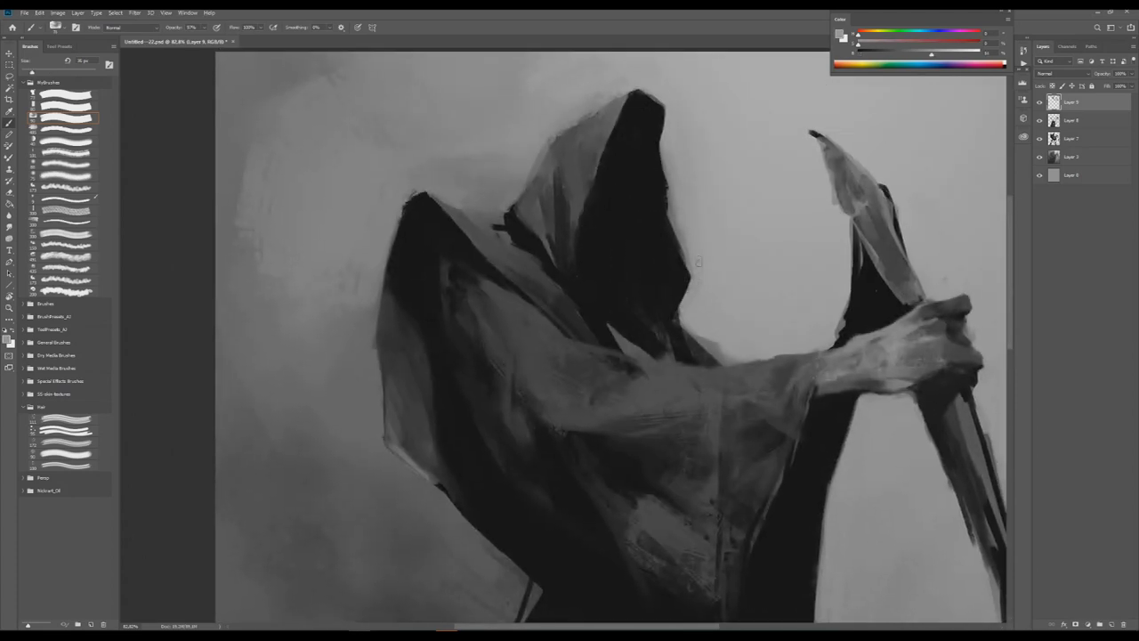
Mirror the canvas horizontally and refine the hood's side folds and outer edge with grey strokes.
{"action": "scroll", "coordinate": [637, 309], "scroll_direction": "down", "scroll_amount": 4}
{"action": "key", "text": "h"}
{"action": "mouse_move", "coordinate": [681, 197]}
{"action": "left_mouse_down"}
{"action": "mouse_move", "coordinate": [729, 198]}
{"action": "mouse_move", "coordinate": [703, 169]}
{"action": "left_mouse_up"}
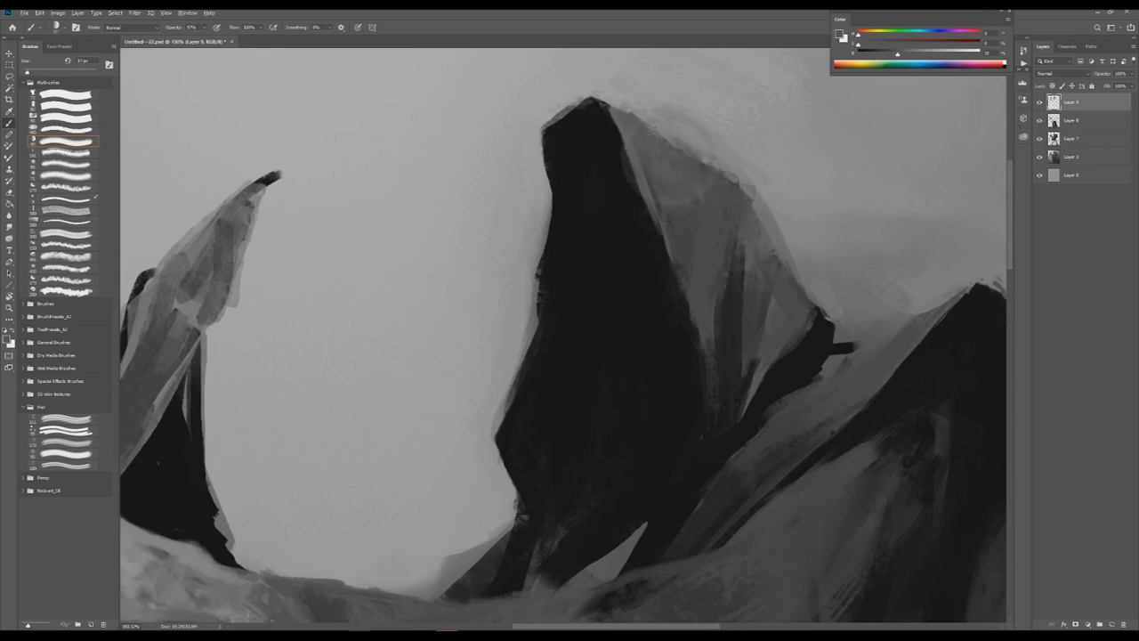
{"action": "key", "text": "z"}
{"action": "scroll", "coordinate": [564, 335], "scroll_direction": "down", "scroll_amount": 4}
{"action": "scroll", "coordinate": [522, 241], "scroll_direction": "up", "scroll_amount": 3}
{"action": "scroll", "coordinate": [564, 335], "scroll_direction": "down", "scroll_amount": 4}
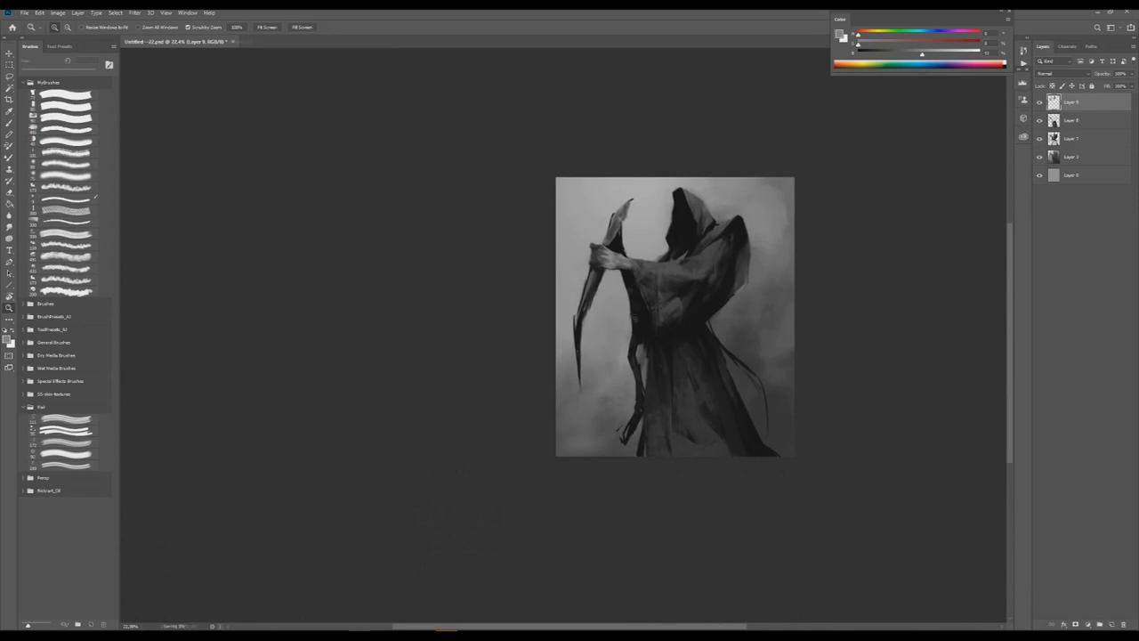
Soften the upper-arm sleeve folds with fine mid-grey and dark-grey strokes.
{"action": "scroll", "coordinate": [650, 323], "scroll_direction": "up", "scroll_amount": 1}
{"action": "scroll", "coordinate": [686, 267], "scroll_direction": "up", "scroll_amount": 3}
{"action": "key", "text": "b"}
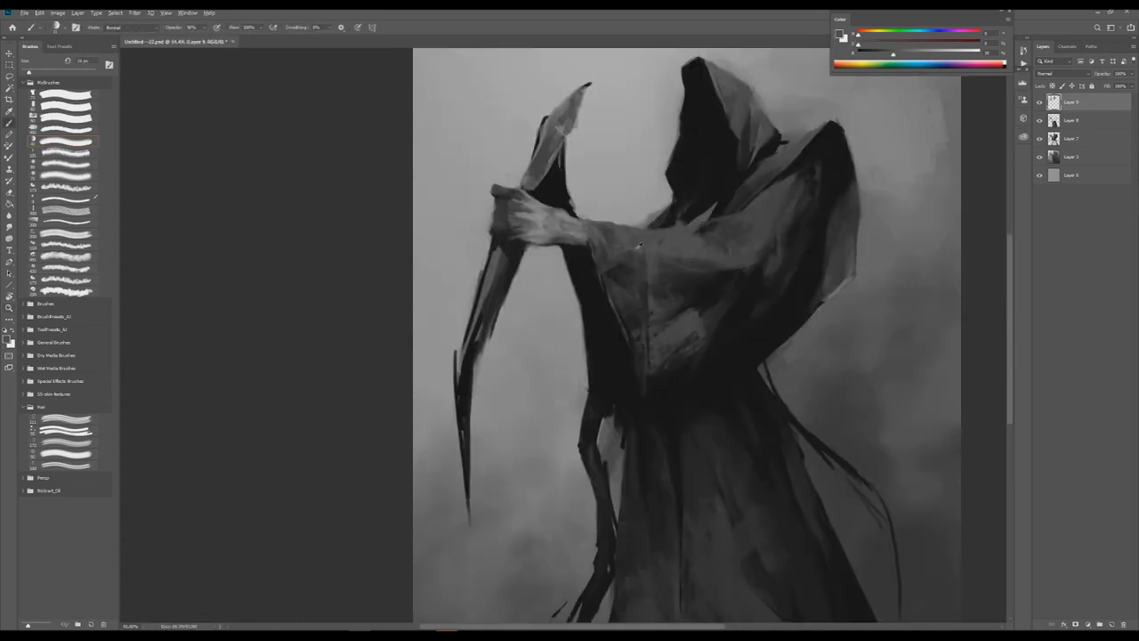
{"action": "scroll", "coordinate": [688, 257], "scroll_direction": "right", "scroll_amount": 1}
{"action": "scroll", "coordinate": [687, 257], "scroll_direction": "down", "scroll_amount": 3}
{"action": "scroll", "coordinate": [676, 277], "scroll_direction": "up", "scroll_amount": 6}
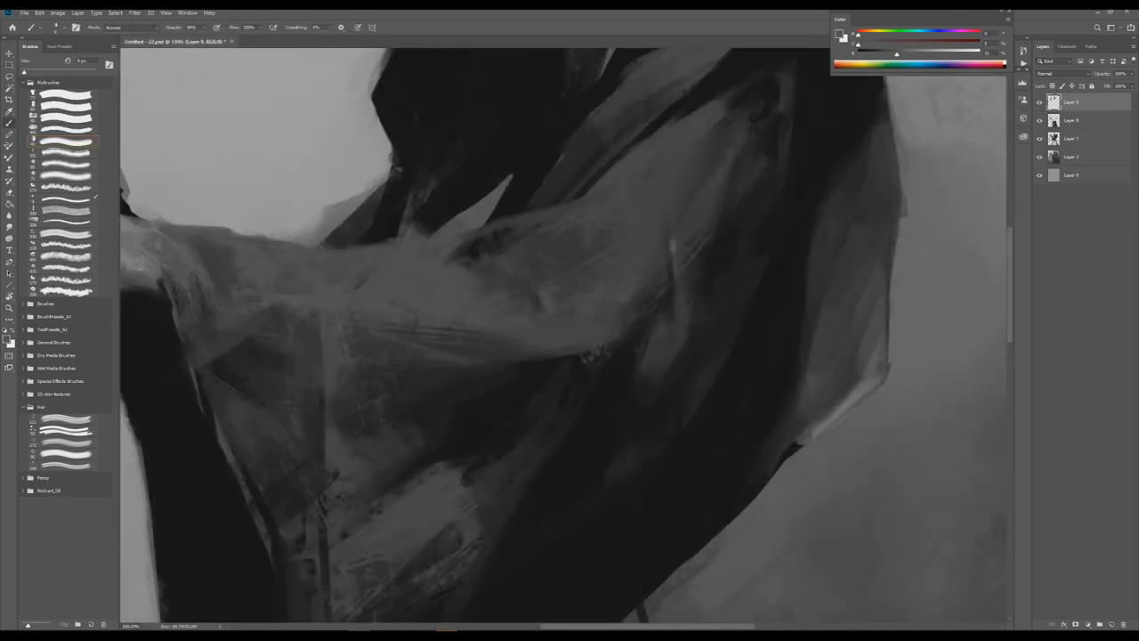
{"action": "scroll", "coordinate": [685, 258], "scroll_direction": "up", "scroll_amount": 2}
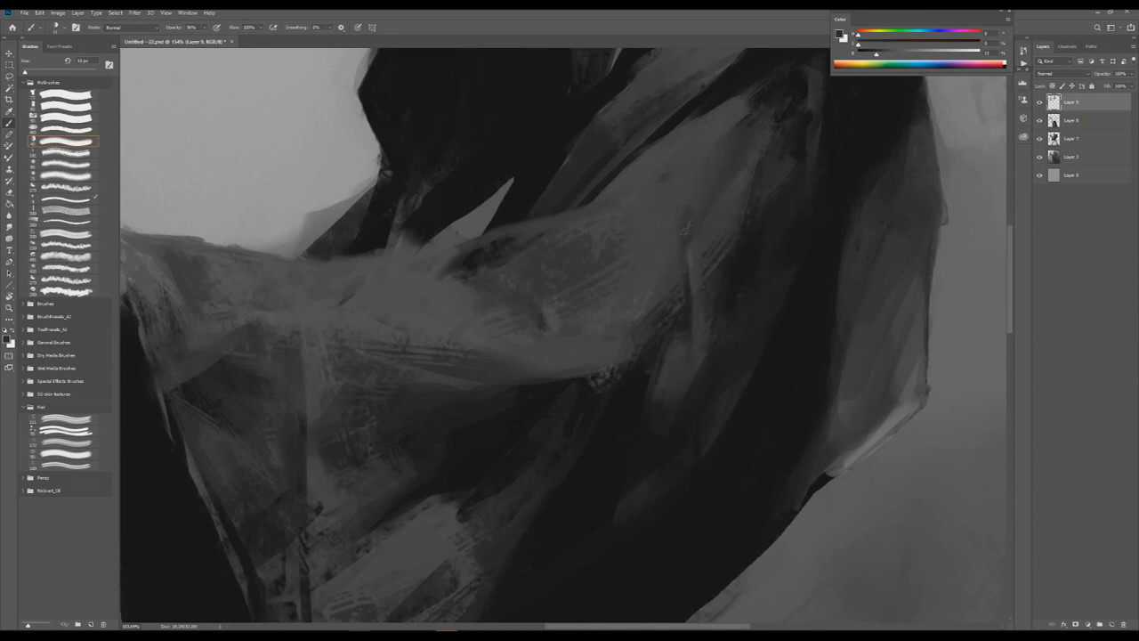
Deepen the creases between the upper arm and the sleeve's back with dark grey.
{"action": "key", "text": "z"}
{"action": "scroll", "coordinate": [686, 197], "scroll_direction": "down", "scroll_amount": 5}
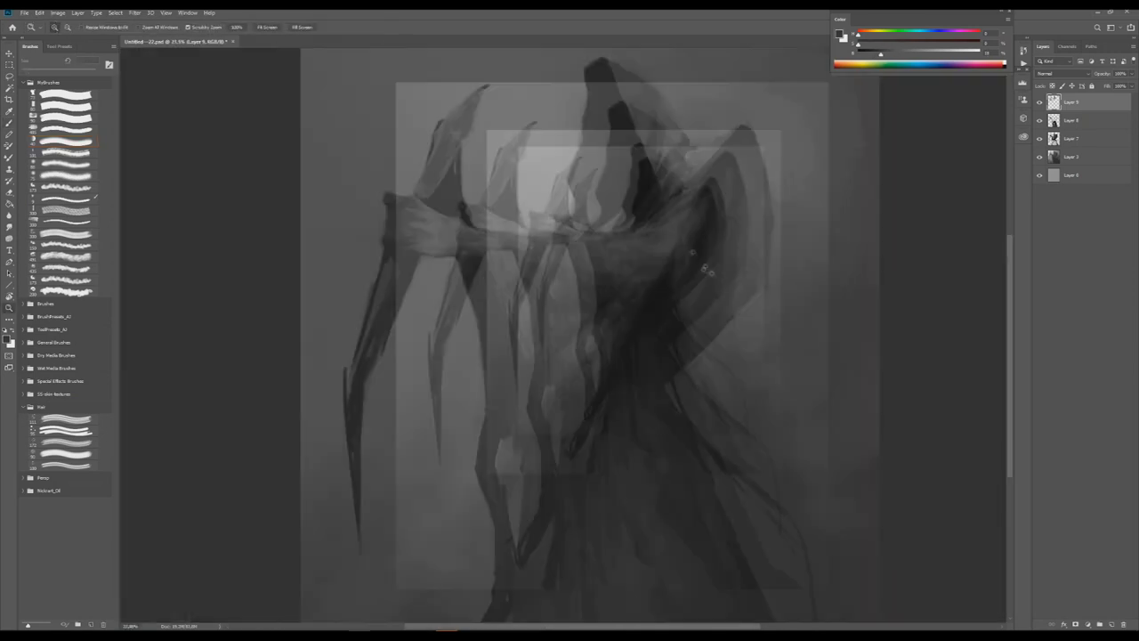
{"action": "scroll", "coordinate": [686, 198], "scroll_direction": "up", "scroll_amount": 5}
{"action": "scroll", "coordinate": [703, 267], "scroll_direction": "down", "scroll_amount": 6}
{"action": "scroll", "coordinate": [717, 293], "scroll_direction": "up", "scroll_amount": 6}
{"action": "key", "text": "b"}
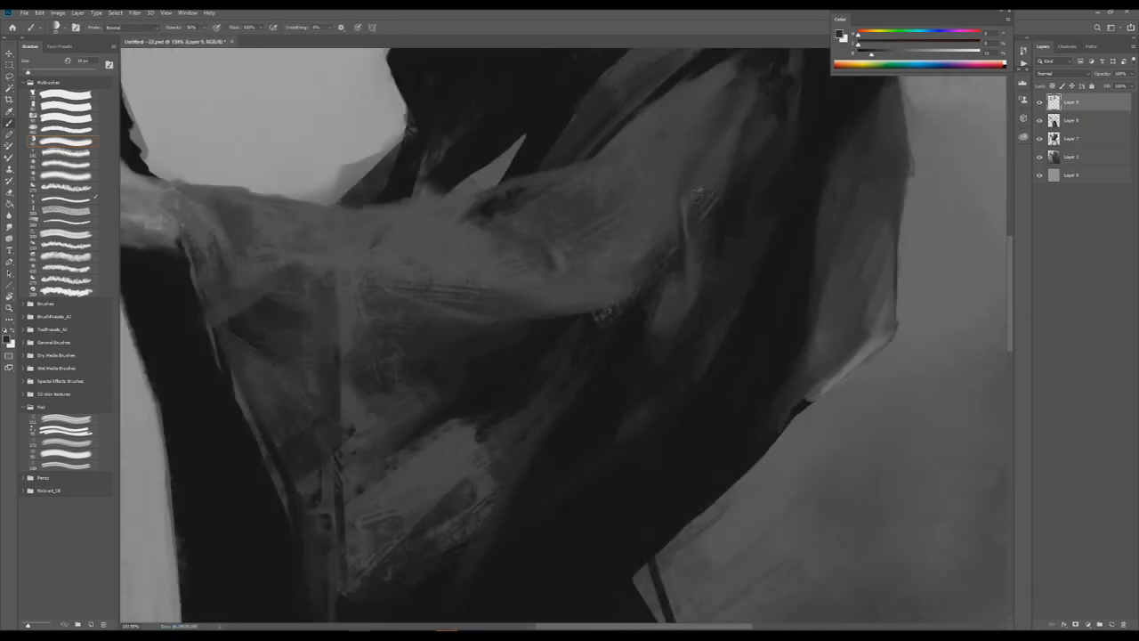
{"action": "key", "text": "z"}
{"action": "scroll", "coordinate": [719, 289], "scroll_direction": "down", "scroll_amount": 8}
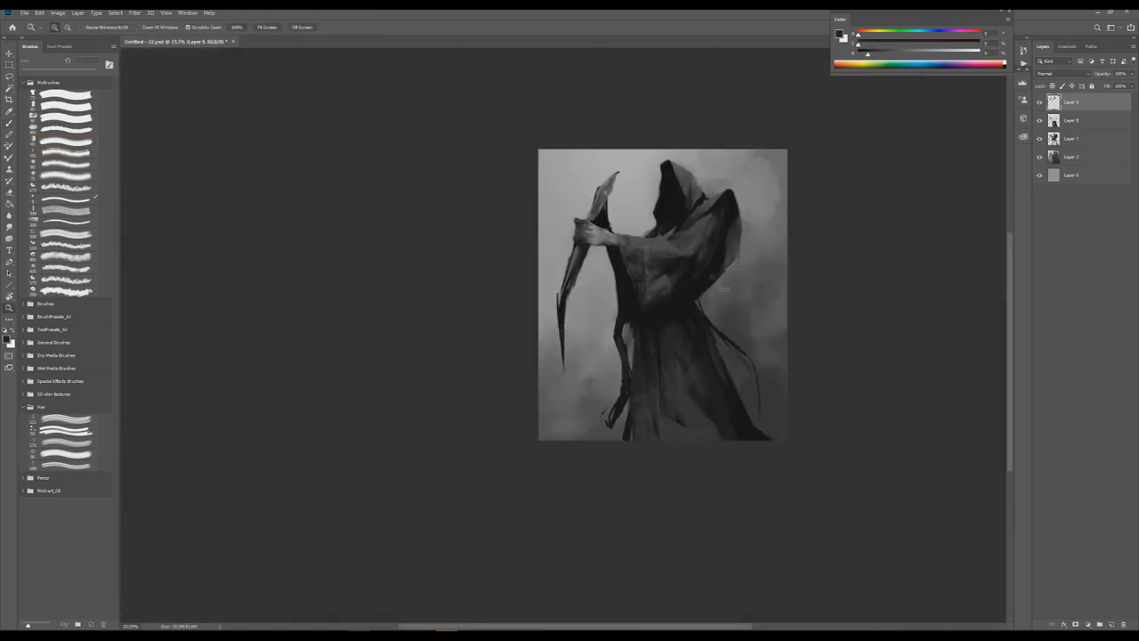
Paint dark grey around the pale wedge between the hood and the upper arm to blend the neckline.
{"action": "scroll", "coordinate": [685, 213], "scroll_direction": "up", "scroll_amount": 6}
{"action": "scroll", "coordinate": [686, 213], "scroll_direction": "down", "scroll_amount": 6}
{"action": "scroll", "coordinate": [681, 209], "scroll_direction": "up", "scroll_amount": 5}
{"action": "key", "text": "b"}
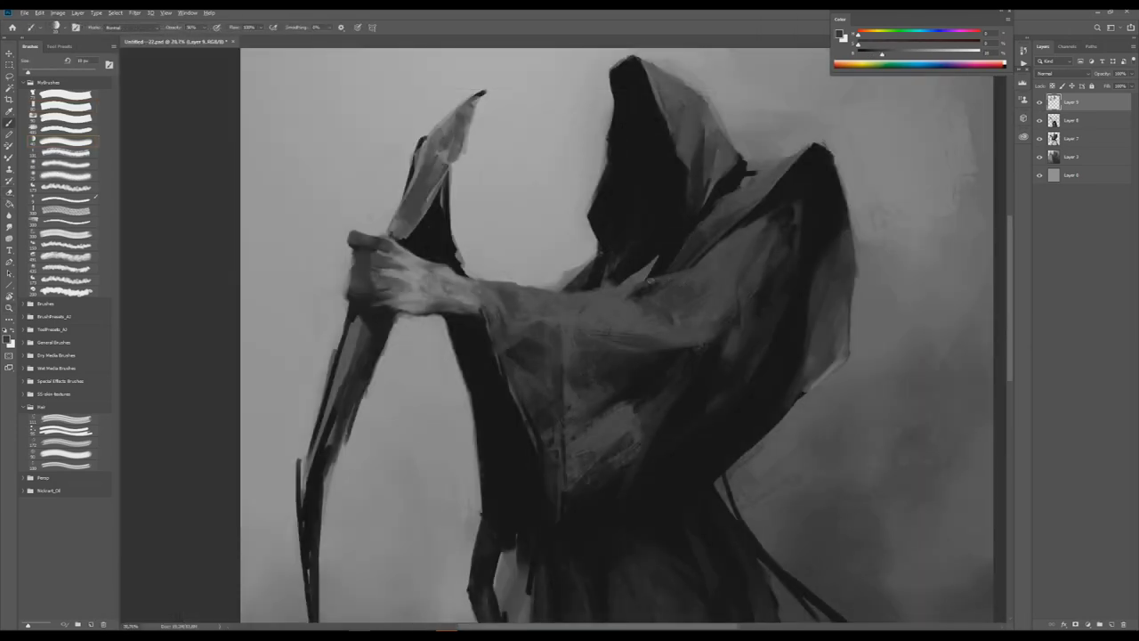
{"action": "key", "text": "z"}
{"action": "scroll", "coordinate": [721, 289], "scroll_direction": "down", "scroll_amount": 5}
{"action": "scroll", "coordinate": [676, 303], "scroll_direction": "up", "scroll_amount": 3}
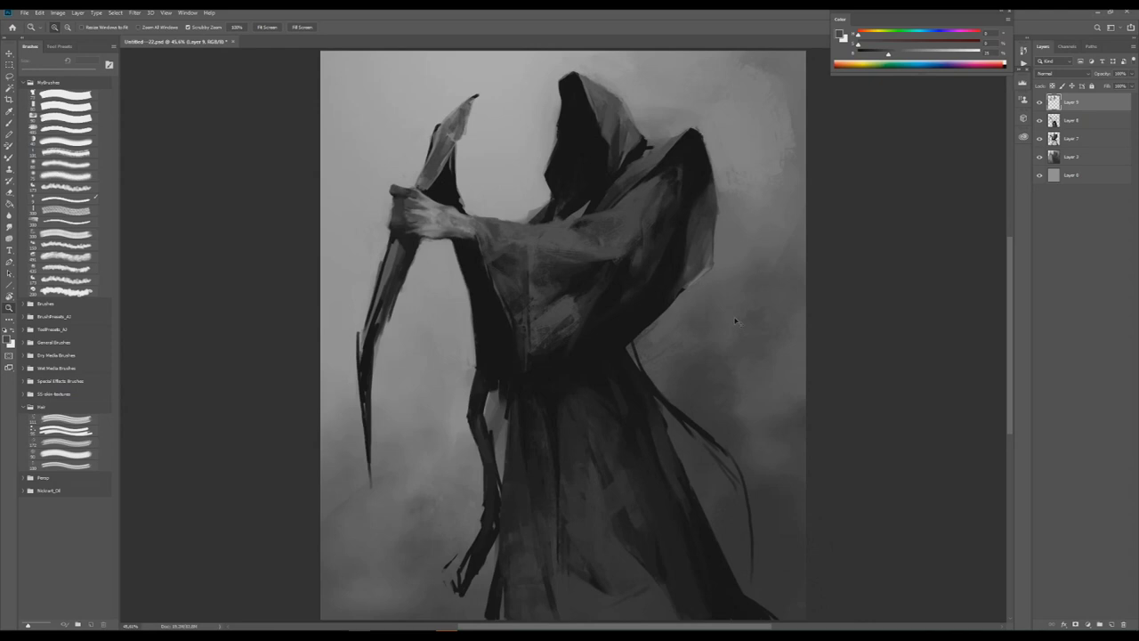
Mirror the canvas back and touch up the shadow beneath the cuff in black with a larger brush.
{"action": "key", "text": "h"}
{"action": "scroll", "coordinate": [650, 325], "scroll_direction": "up", "scroll_amount": 3}
{"action": "key", "text": "b"}
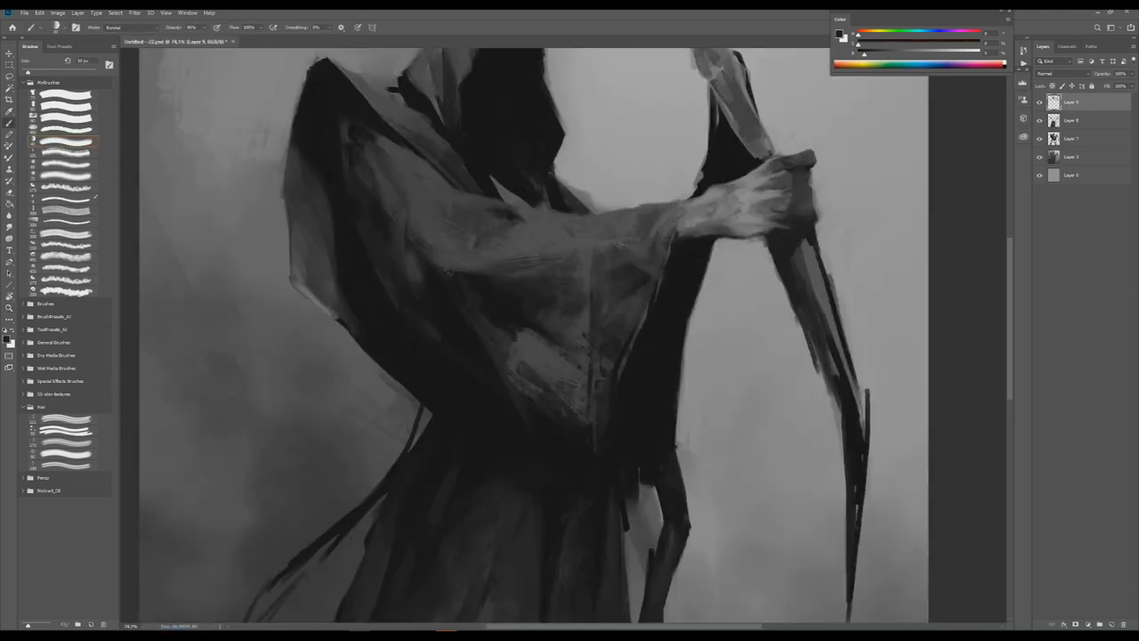
{"action": "key", "text": "bracketright"}
{"action": "key", "text": "bracketright"}
{"action": "key", "text": "bracketright"}
{"action": "key", "text": "bracketright"}
{"action": "key", "text": "bracketright"}
{"action": "key", "text": "z"}
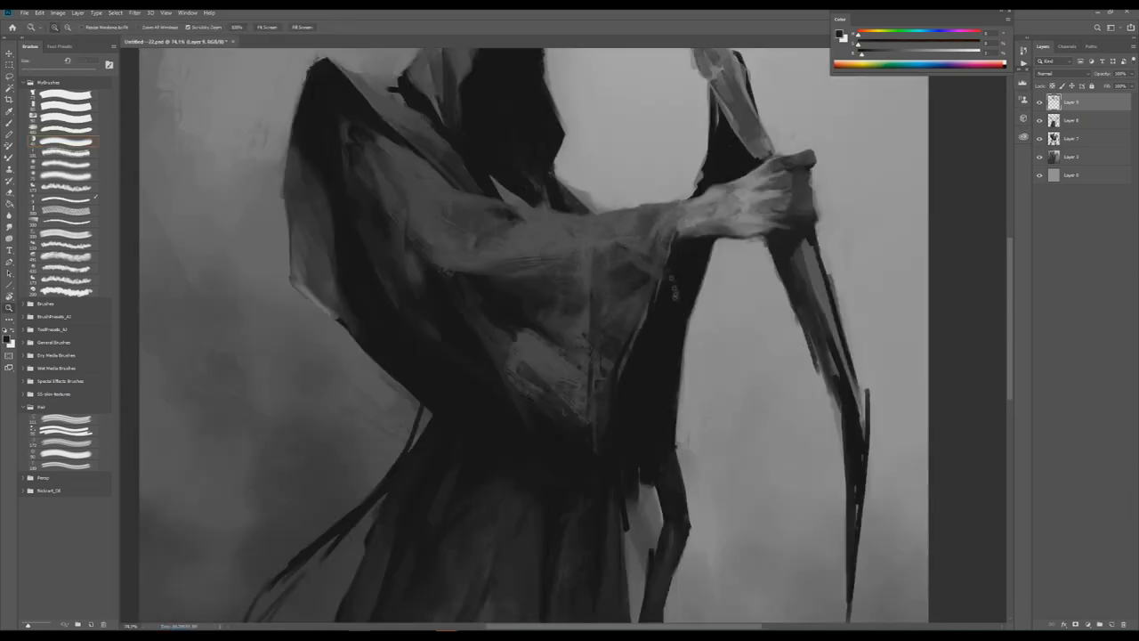
{"action": "scroll", "coordinate": [618, 241], "scroll_direction": "down", "scroll_amount": 3}
Refine the hanging sleeve's folds and edge with dark grey using a smaller brush.
{"action": "key", "text": "z"}
{"action": "scroll", "coordinate": [584, 270], "scroll_direction": "down", "scroll_amount": 4}
{"action": "scroll", "coordinate": [583, 270], "scroll_direction": "up", "scroll_amount": 7}
{"action": "key", "text": "b"}
{"action": "key", "text": "bracketleft"}
{"action": "key", "text": "bracketleft"}
{"action": "key", "text": "bracketleft"}
{"action": "key", "text": "bracketleft"}
{"action": "key", "text": "bracketleft"}
{"action": "scroll", "coordinate": [553, 259], "scroll_direction": "down", "scroll_amount": 5}
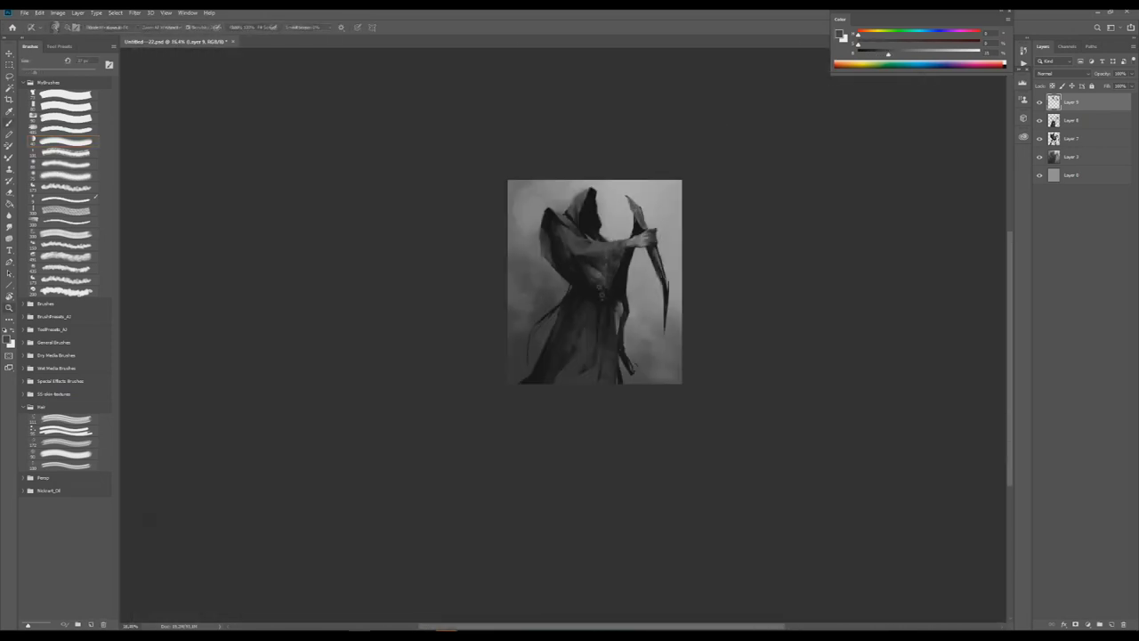
Save the document and darken the hanging sleeve's lower tip into the waist shadow with a larger brush.
{"action": "scroll", "coordinate": [554, 259], "scroll_direction": "up", "scroll_amount": 6}
{"action": "key", "text": "bracketright"}
{"action": "key", "text": "bracketright"}
{"action": "key", "text": "bracketright"}
{"action": "key", "text": "bracketright"}
{"action": "key", "text": "bracketright"}
{"action": "key", "text": "z"}
{"action": "scroll", "coordinate": [623, 236], "scroll_direction": "down", "scroll_amount": 6}
{"action": "key", "text": "ctrl+s"}
{"action": "scroll", "coordinate": [598, 242], "scroll_direction": "up", "scroll_amount": 6}
{"action": "key", "text": "b"}
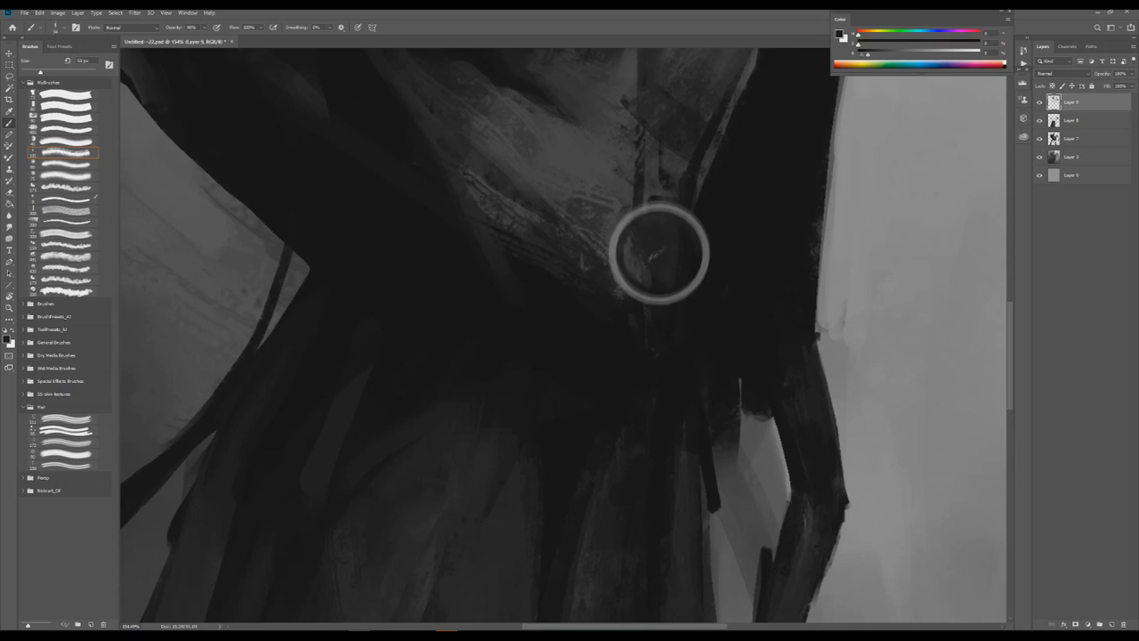
Soften the lower corner of the cloth flap behind the shoulder with dark grey brushwork.
{"action": "scroll", "coordinate": [640, 267], "scroll_direction": "down", "scroll_amount": 4}
{"action": "scroll", "coordinate": [627, 285], "scroll_direction": "down", "scroll_amount": 3}
{"action": "scroll", "coordinate": [557, 216], "scroll_direction": "up", "scroll_amount": 5}
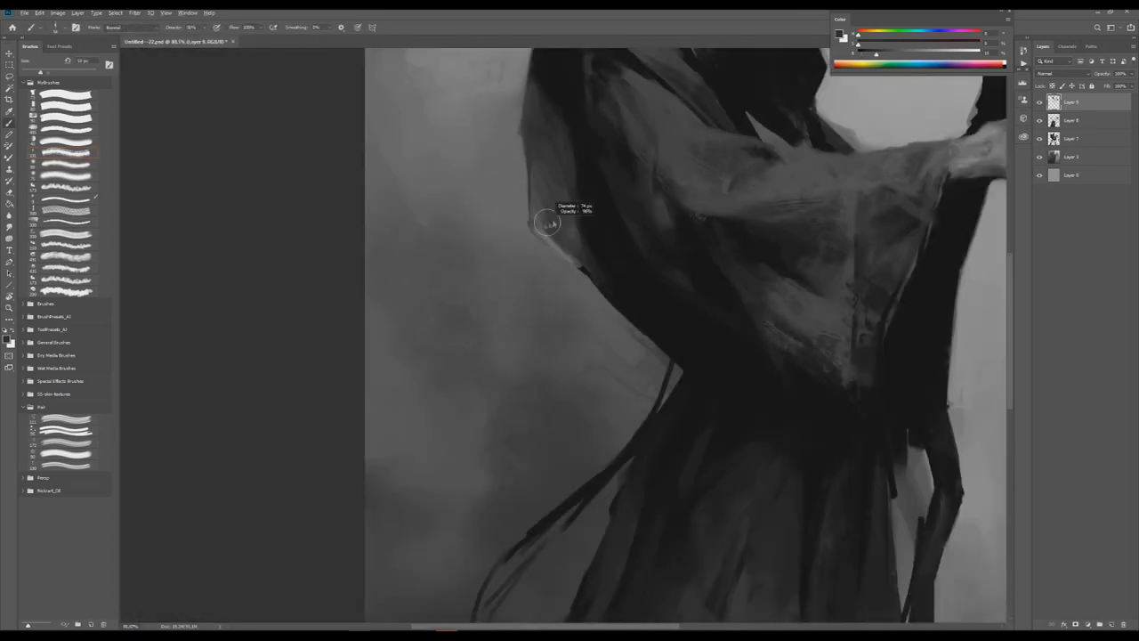
{"action": "scroll", "coordinate": [584, 256], "scroll_direction": "down", "scroll_amount": 2}
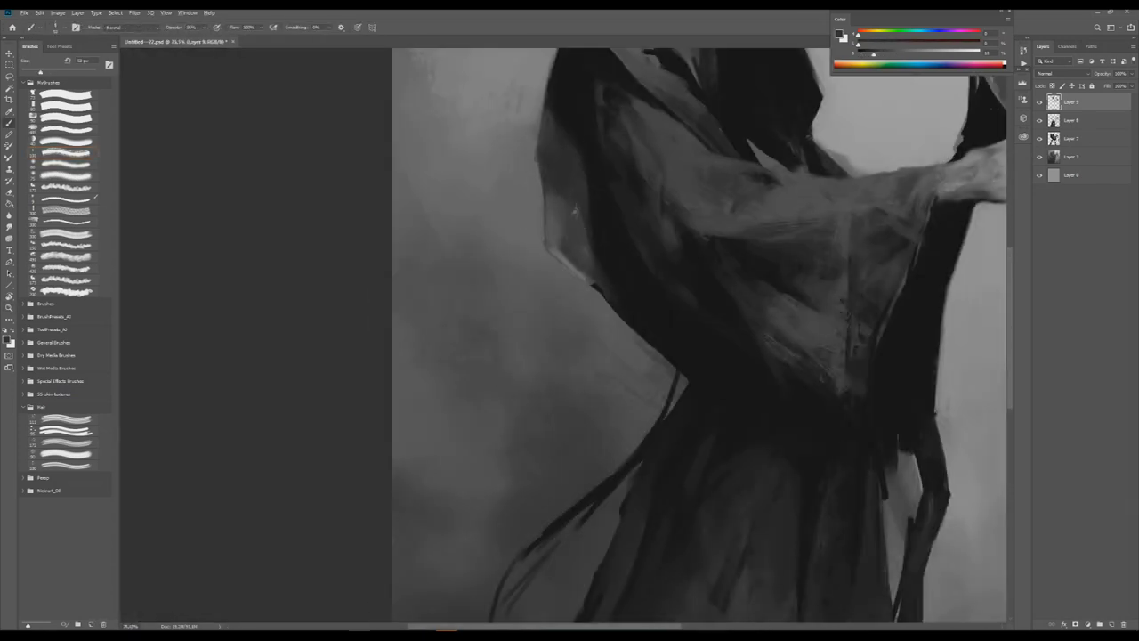
{"action": "scroll", "coordinate": [612, 271], "scroll_direction": "down", "scroll_amount": 1}
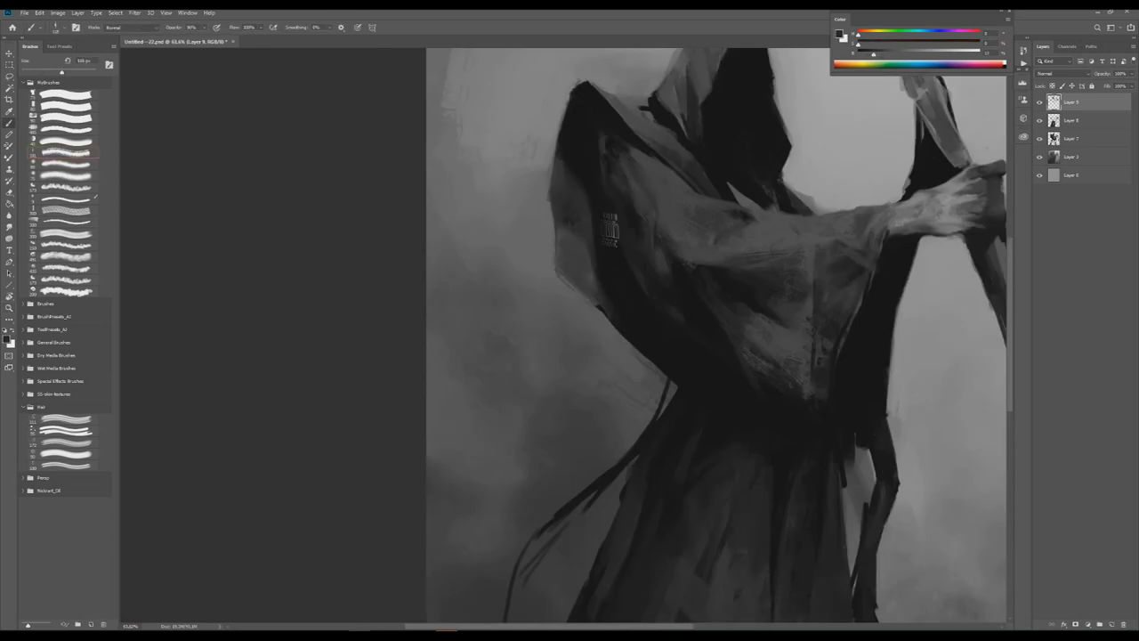
Paint black accents along the lower edge of the cloth flap behind the shoulder with a small brush at 100% opacity.
{"action": "key", "text": "z"}
{"action": "left_click_drag", "start_coordinate": [613, 271], "coordinate": [596, 294]}
{"action": "mouse_move", "coordinate": [594, 253]}
{"action": "left_mouse_down"}
{"action": "mouse_move", "coordinate": [607, 251]}
{"action": "mouse_move", "coordinate": [391, 168]}
{"action": "left_mouse_up"}
{"action": "key", "text": "z"}
{"action": "left_click_drag", "start_coordinate": [561, 165], "coordinate": [606, 165]}
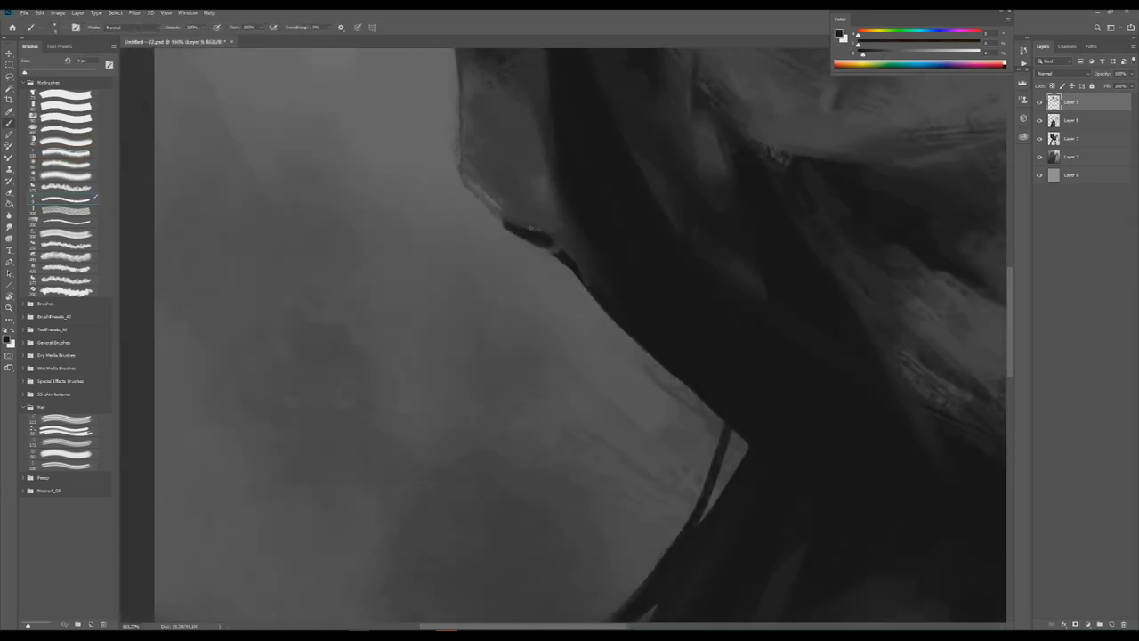
{"action": "mouse_move", "coordinate": [552, 230]}
{"action": "left_mouse_down"}
{"action": "mouse_move", "coordinate": [499, 223]}
{"action": "mouse_move", "coordinate": [511, 258]}
{"action": "mouse_move", "coordinate": [526, 247]}
{"action": "mouse_move", "coordinate": [530, 281]}
{"action": "left_mouse_up"}
{"action": "left_click_drag", "start_coordinate": [595, 335], "coordinate": [601, 258]}
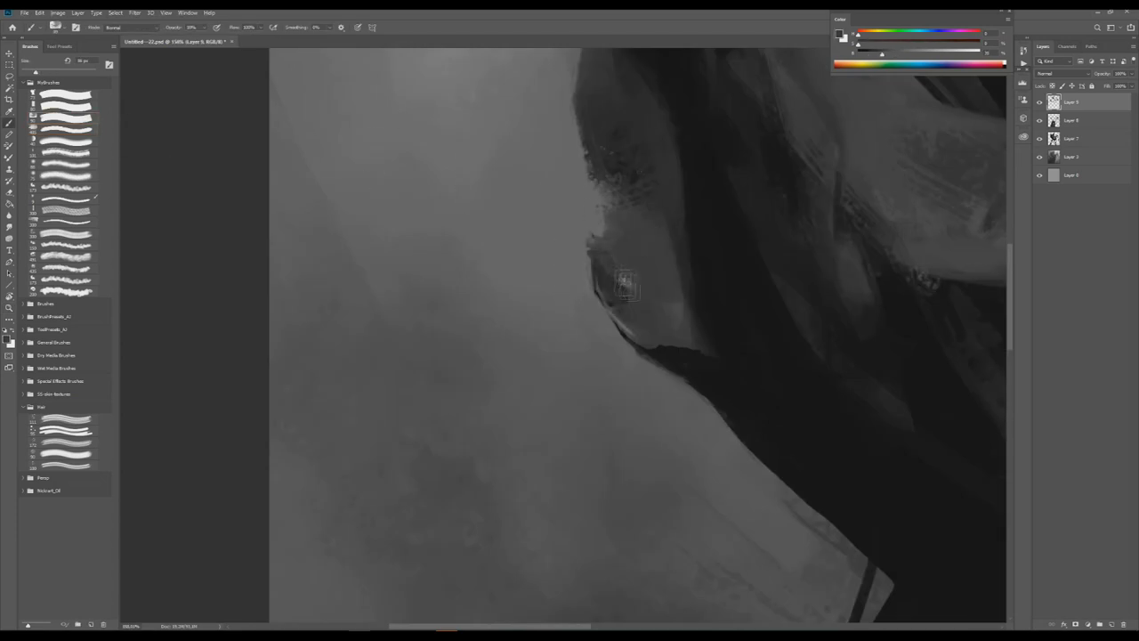
Break the outer edge of the shoulder's back flap into ragged notches with a textured brush.
{"action": "mouse_move", "coordinate": [623, 246]}
{"action": "left_mouse_down"}
{"action": "mouse_move", "coordinate": [725, 287]}
{"action": "mouse_move", "coordinate": [615, 224]}
{"action": "mouse_move", "coordinate": [644, 283]}
{"action": "mouse_move", "coordinate": [635, 262]}
{"action": "left_mouse_up"}
{"action": "mouse_move", "coordinate": [635, 325]}
{"action": "left_mouse_down"}
{"action": "mouse_move", "coordinate": [551, 334]}
{"action": "mouse_move", "coordinate": [615, 334]}
{"action": "mouse_move", "coordinate": [619, 373]}
{"action": "left_mouse_up"}
{"action": "mouse_move", "coordinate": [614, 258]}
{"action": "left_mouse_down"}
{"action": "mouse_move", "coordinate": [578, 173]}
{"action": "mouse_move", "coordinate": [566, 227]}
{"action": "mouse_move", "coordinate": [579, 178]}
{"action": "mouse_move", "coordinate": [578, 218]}
{"action": "mouse_move", "coordinate": [529, 214]}
{"action": "mouse_move", "coordinate": [602, 244]}
{"action": "mouse_move", "coordinate": [594, 264]}
{"action": "left_mouse_up"}
{"action": "key", "text": "period"}
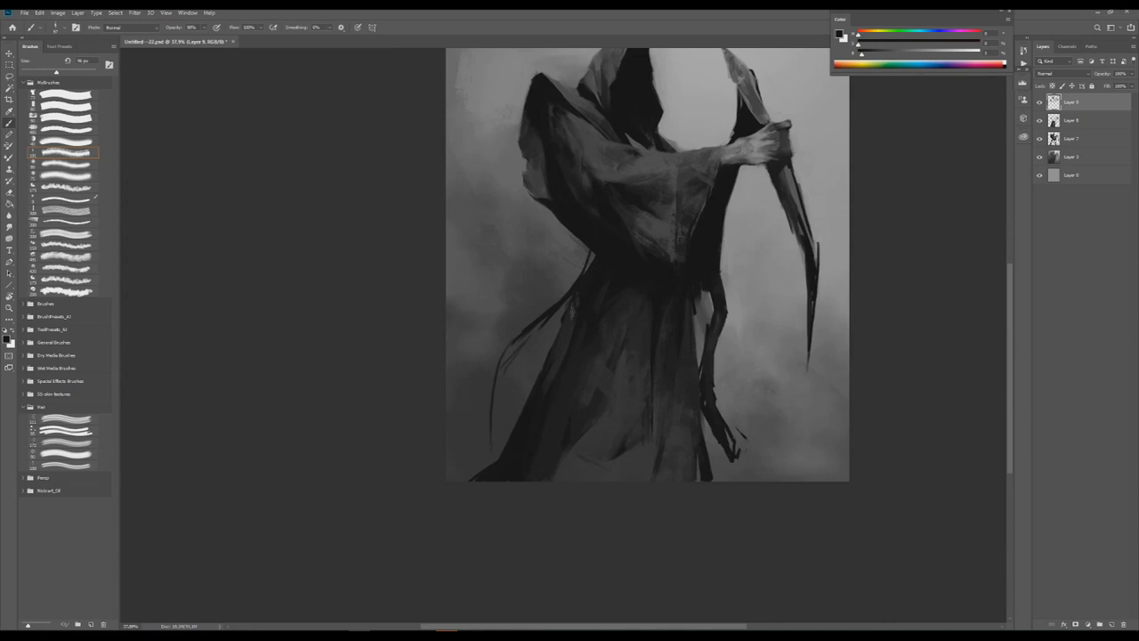
Blend grey folds inside the ragged back flap using a small brush and the Smudge tool.
{"action": "left_click_drag", "start_coordinate": [628, 444], "coordinate": [529, 293]}
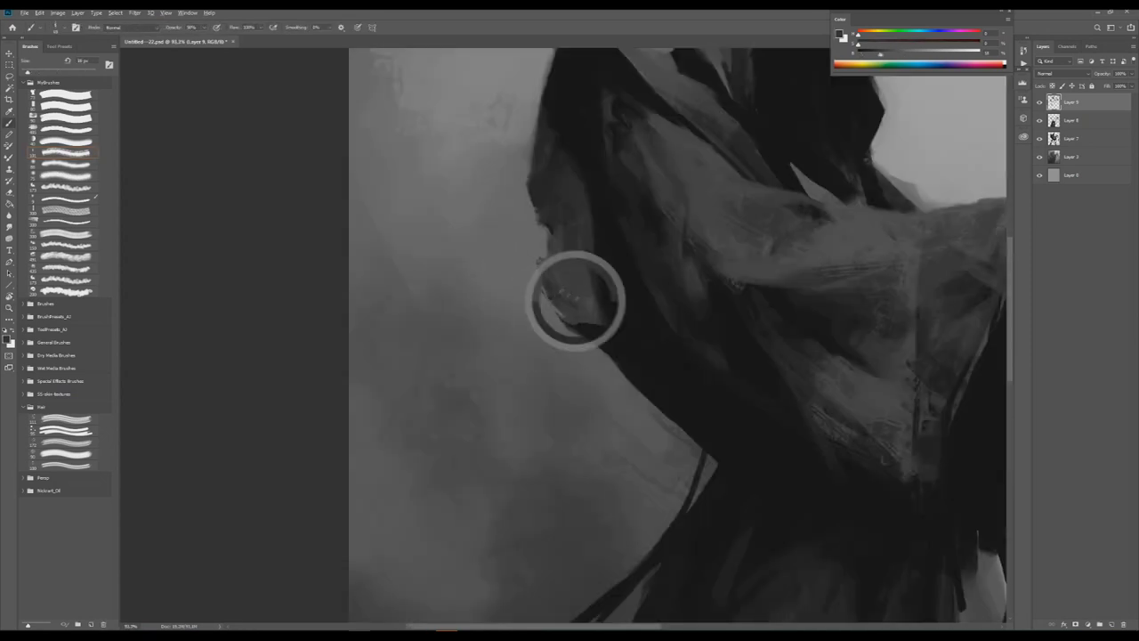
{"action": "mouse_move", "coordinate": [575, 298]}
{"action": "left_mouse_down"}
{"action": "mouse_move", "coordinate": [543, 297]}
{"action": "mouse_move", "coordinate": [603, 296]}
{"action": "left_mouse_up"}
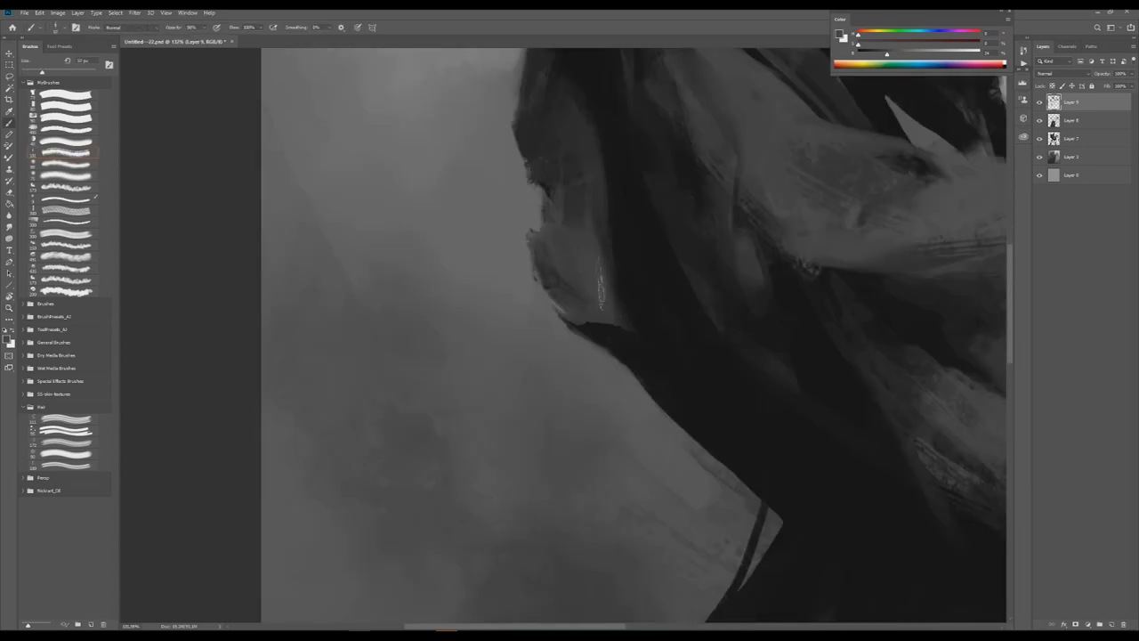
{"action": "mouse_move", "coordinate": [584, 169]}
{"action": "left_mouse_down"}
{"action": "mouse_move", "coordinate": [552, 173]}
{"action": "mouse_move", "coordinate": [591, 264]}
{"action": "left_mouse_up"}
{"action": "key", "text": "r"}
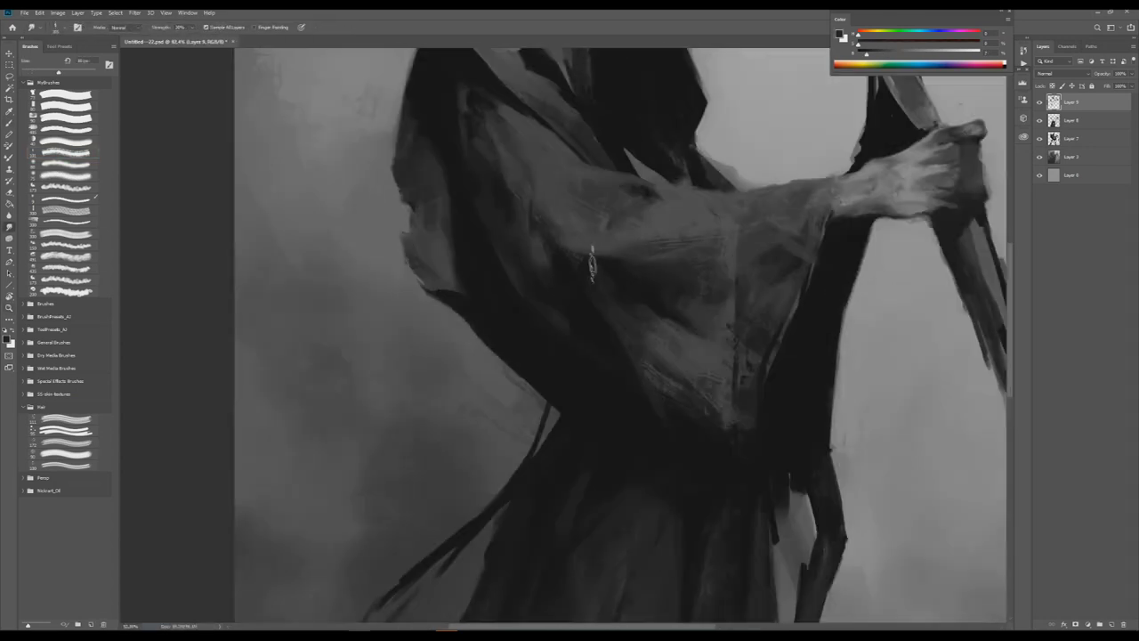
Add a new layer, mirror the canvas and paint dark grey folds over the robe's lower skirt and hem.
{"action": "left_click", "coordinate": [60, 46]}
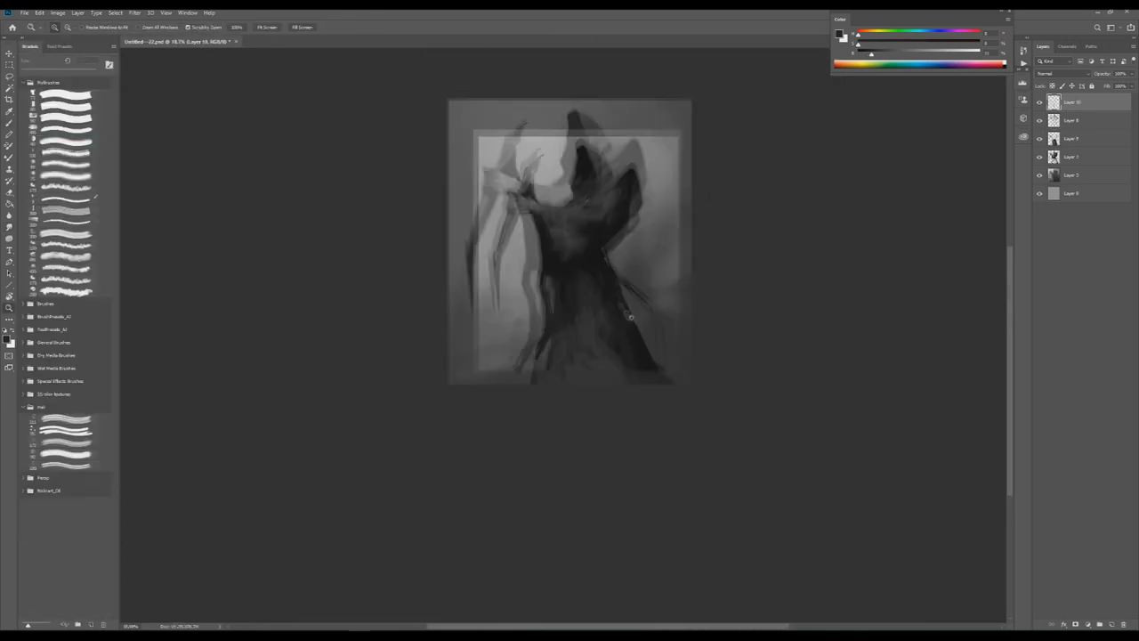
{"action": "key", "text": "period"}
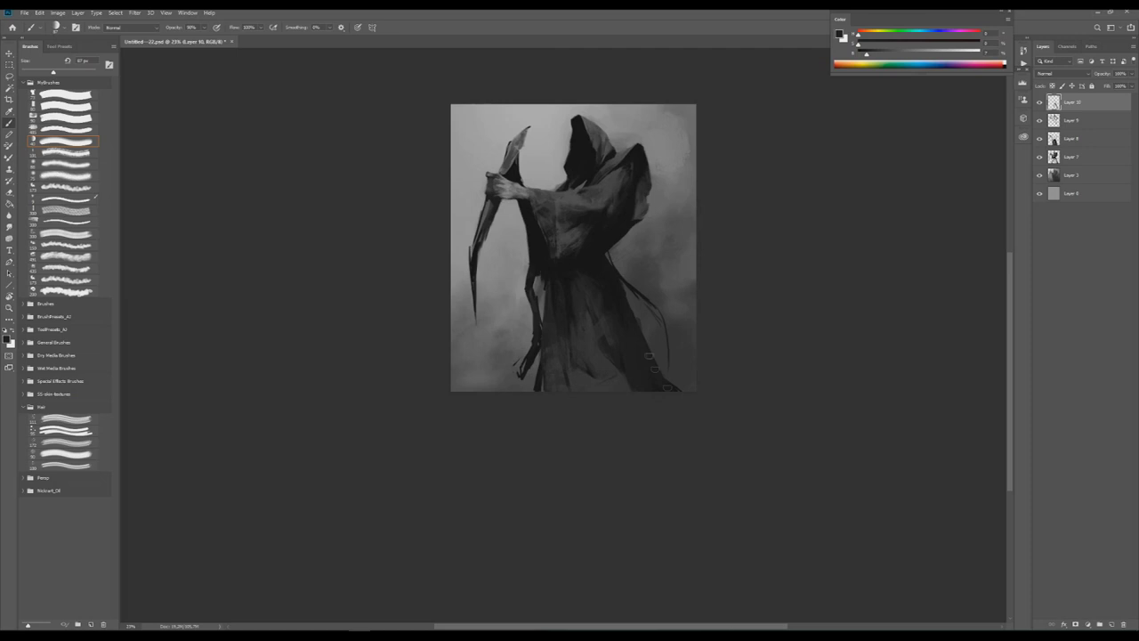
{"action": "scroll", "coordinate": [632, 385], "scroll_direction": "left", "scroll_amount": 1}
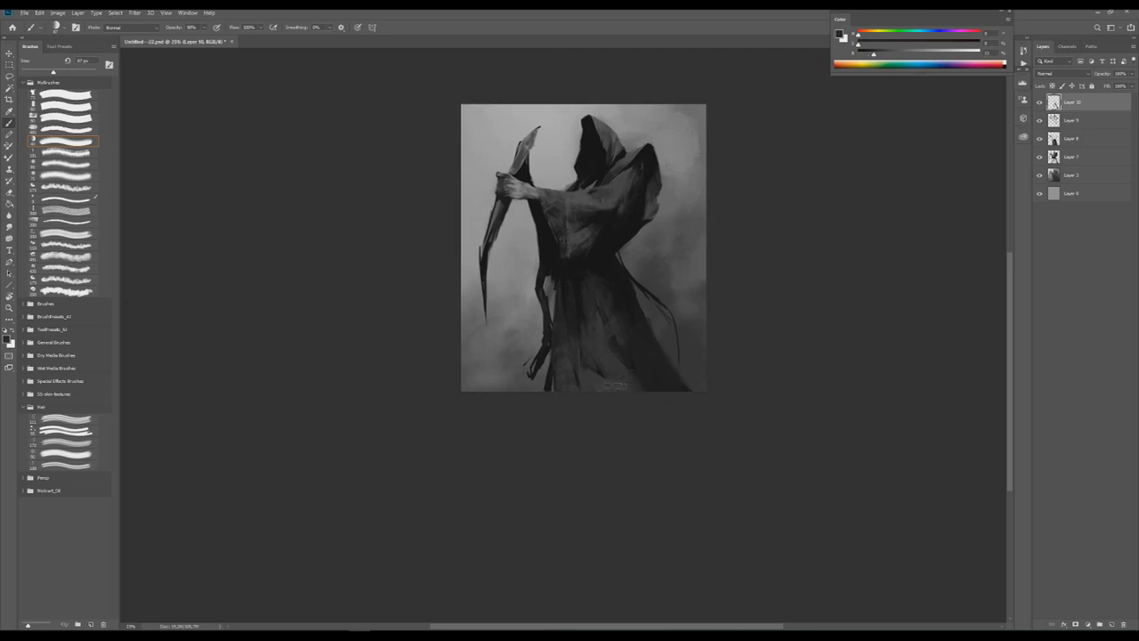
{"action": "scroll", "coordinate": [583, 380], "scroll_direction": "down", "scroll_amount": 3}
{"action": "scroll", "coordinate": [586, 333], "scroll_direction": "up", "scroll_amount": 2}
{"action": "key", "text": "period"}
{"action": "scroll", "coordinate": [614, 298], "scroll_direction": "down", "scroll_amount": 2}
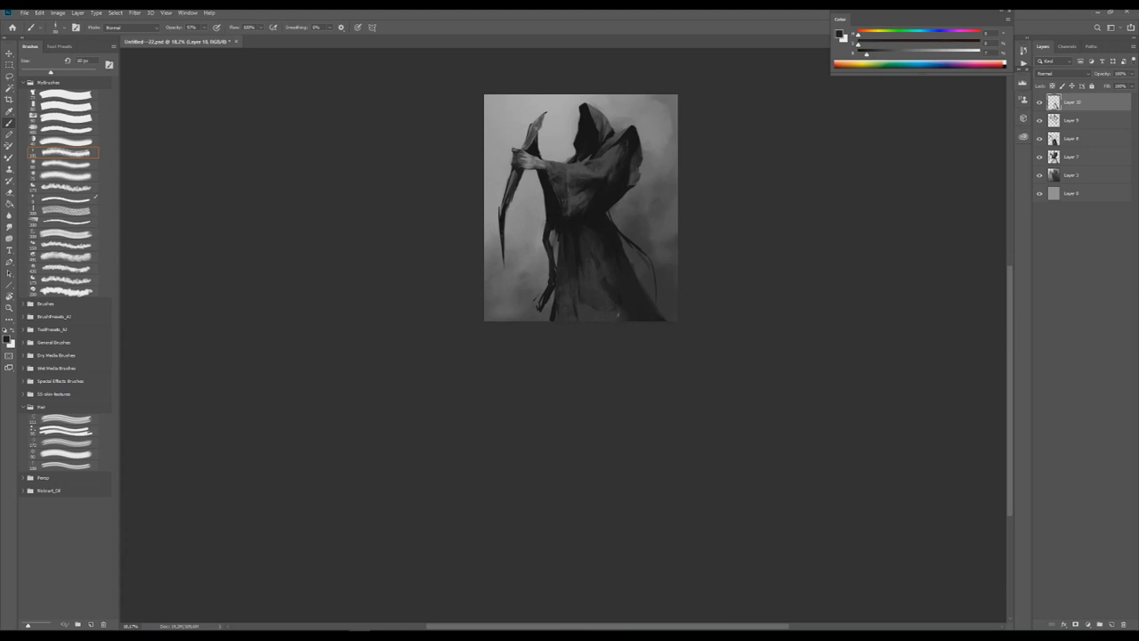
{"action": "scroll", "coordinate": [605, 203], "scroll_direction": "up", "scroll_amount": 1}
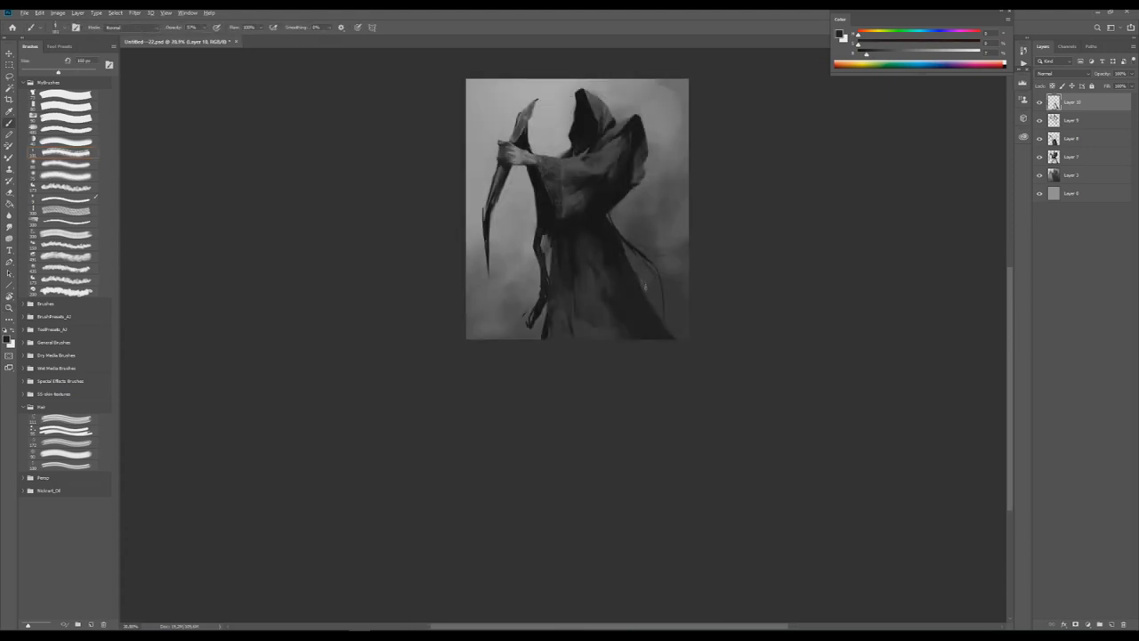
Mirror the canvas back, cover the loose strands behind the robe with background grey and deepen the black below the waist.
{"action": "scroll", "coordinate": [646, 272], "scroll_direction": "up", "scroll_amount": 3}
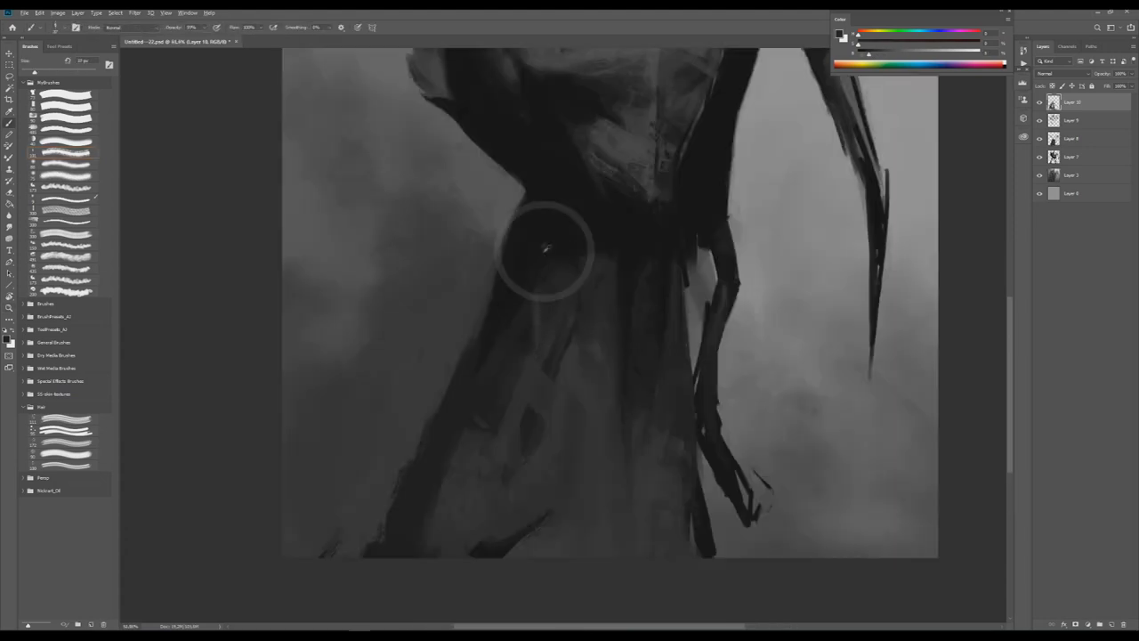
{"action": "scroll", "coordinate": [551, 304], "scroll_direction": "down", "scroll_amount": 5}
{"action": "scroll", "coordinate": [558, 307], "scroll_direction": "up", "scroll_amount": 5}
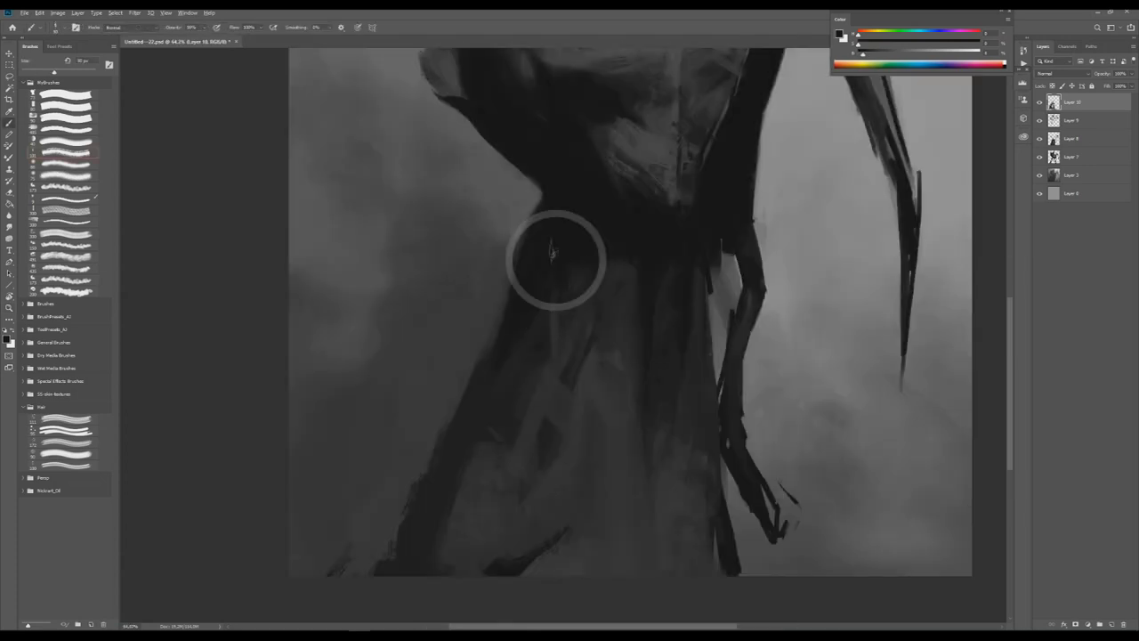
{"action": "left_click_drag", "start_coordinate": [556, 257], "coordinate": [559, 222]}
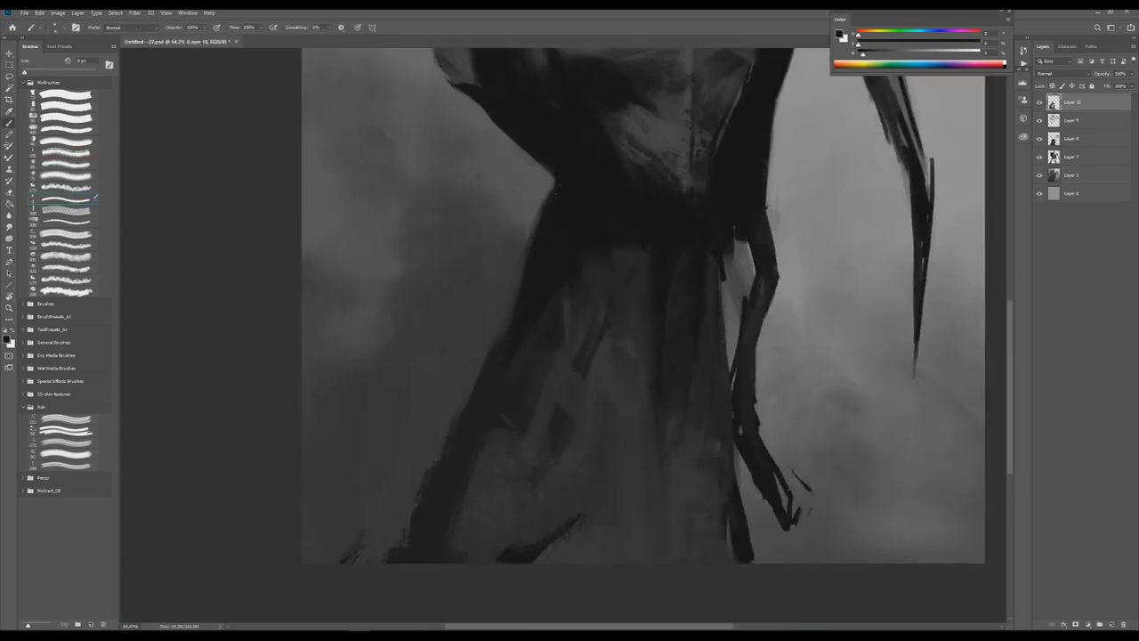
{"action": "left_click_drag", "start_coordinate": [538, 252], "coordinate": [547, 247]}
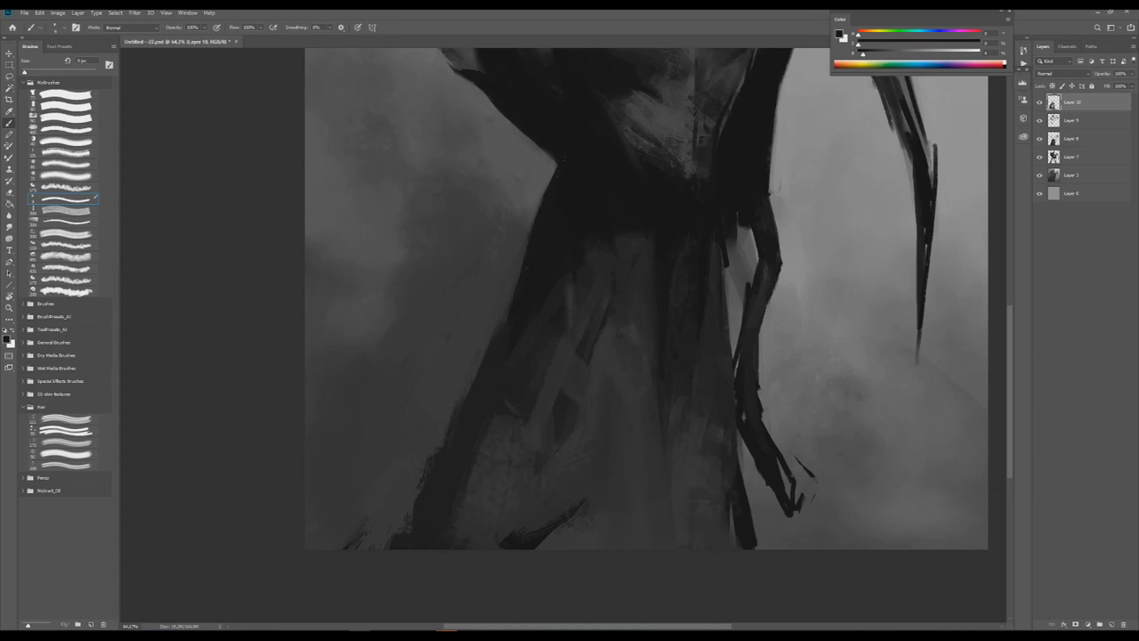
{"action": "scroll", "coordinate": [578, 189], "scroll_direction": "down", "scroll_amount": 5}
{"action": "scroll", "coordinate": [579, 182], "scroll_direction": "up", "scroll_amount": 3}
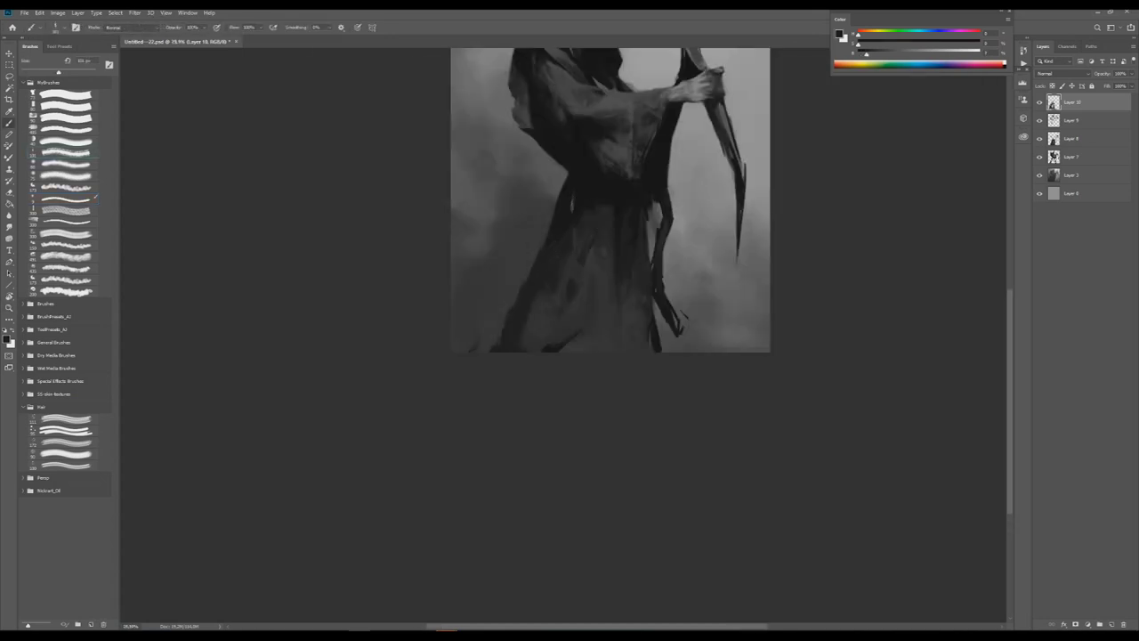
Strengthen the robe's back edge just below the waist in black with the flat brush.
{"action": "key", "text": "z"}
{"action": "left_click_drag", "start_coordinate": [574, 187], "coordinate": [541, 271]}
{"action": "key", "text": "e"}
{"action": "key", "text": "b"}
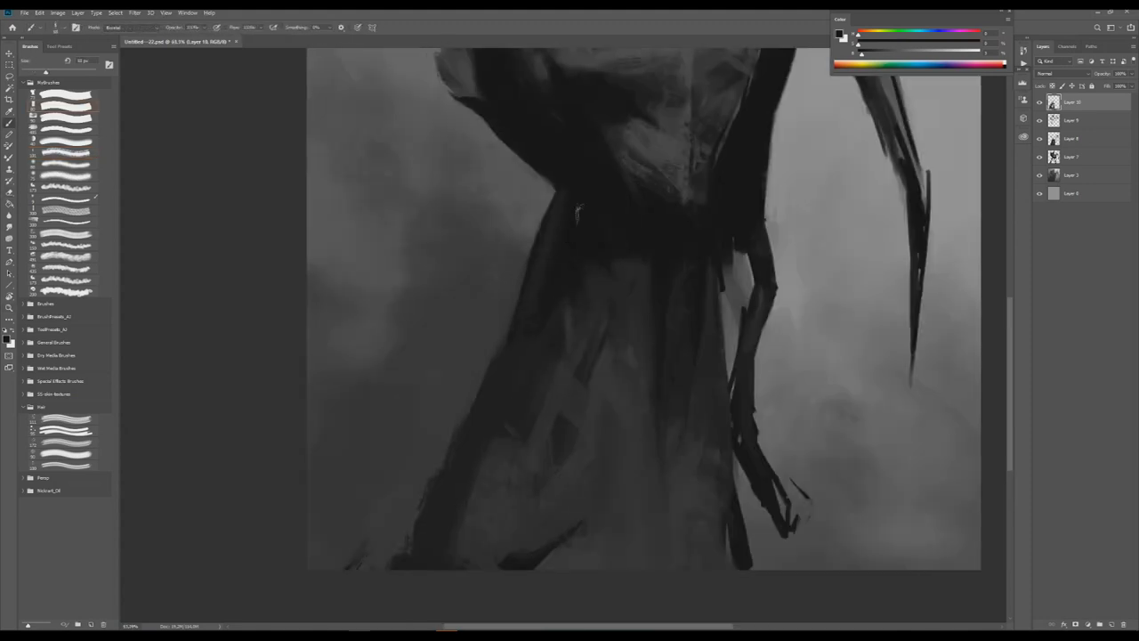
{"action": "scroll", "coordinate": [558, 225], "scroll_direction": "down", "scroll_amount": 1}
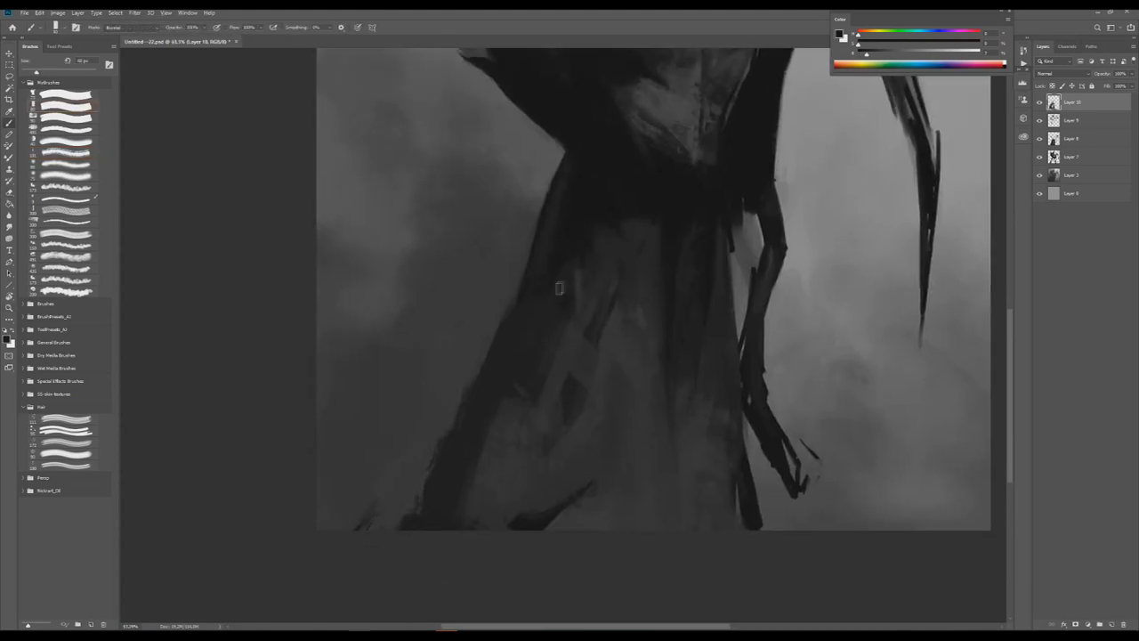
Clean up the robe's back silhouette down to the hem with dark and background greys at 100% opacity.
{"action": "key", "text": "0"}
{"action": "scroll", "coordinate": [570, 271], "scroll_direction": "left", "scroll_amount": 1}
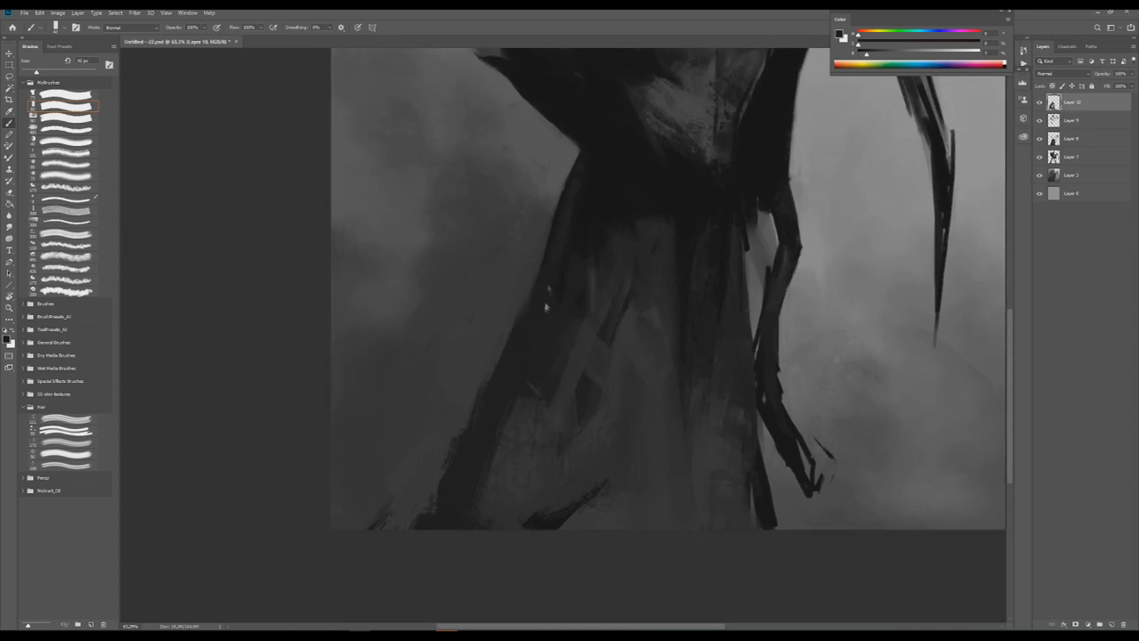
{"action": "scroll", "coordinate": [553, 301], "scroll_direction": "down", "scroll_amount": 1}
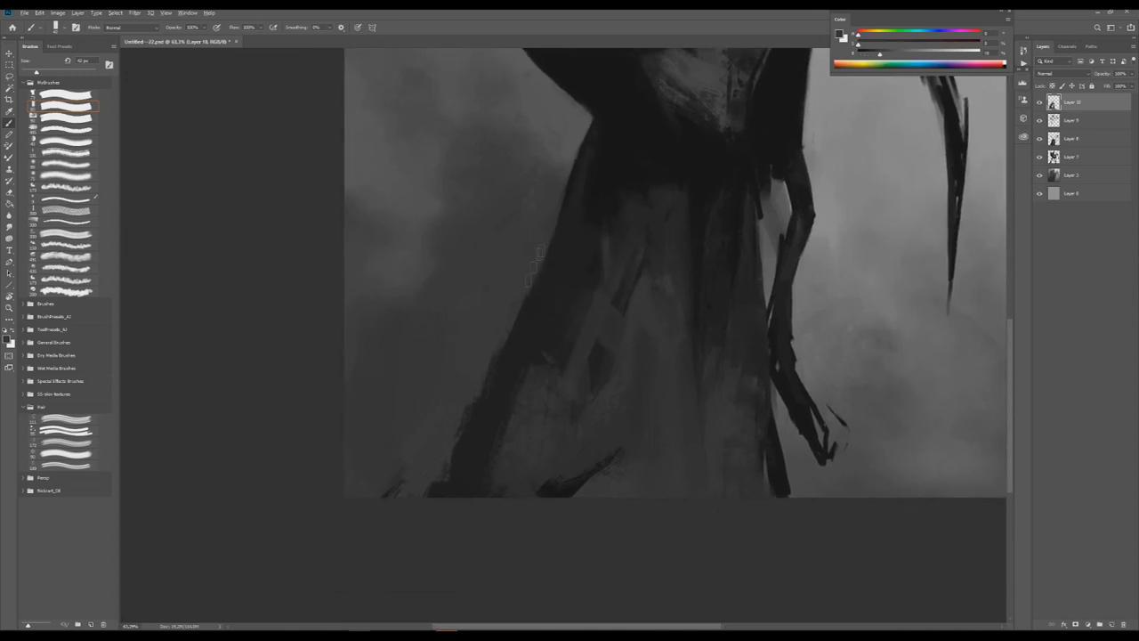
{"action": "scroll", "coordinate": [534, 276], "scroll_direction": "up", "scroll_amount": 2}
{"action": "key", "text": "z"}
{"action": "scroll", "coordinate": [591, 257], "scroll_direction": "down", "scroll_amount": 4}
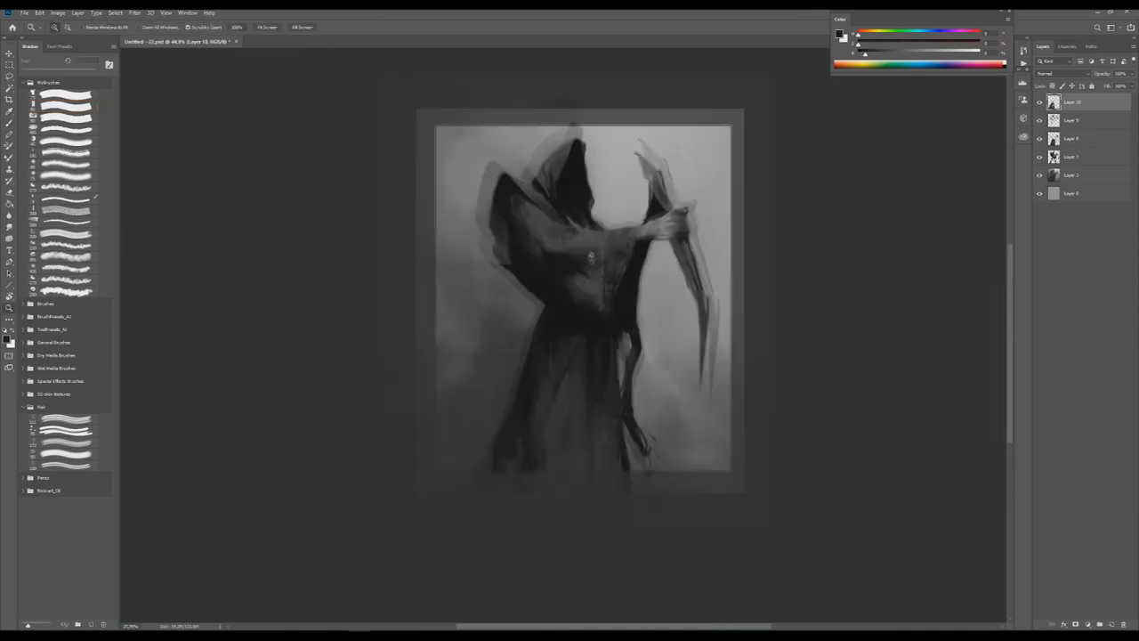
Touch up the inner edge of the hanging sleeve below the cuff in grey and black with a small flat brush.
{"action": "scroll", "coordinate": [590, 258], "scroll_direction": "up", "scroll_amount": 4}
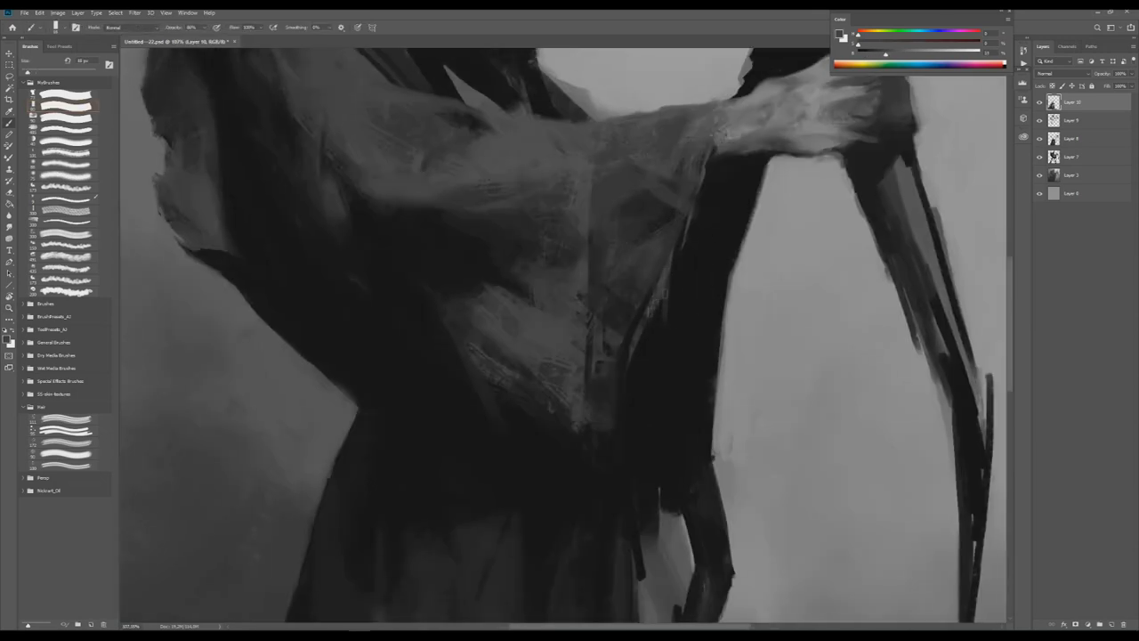
{"action": "scroll", "coordinate": [667, 271], "scroll_direction": "down", "scroll_amount": 3}
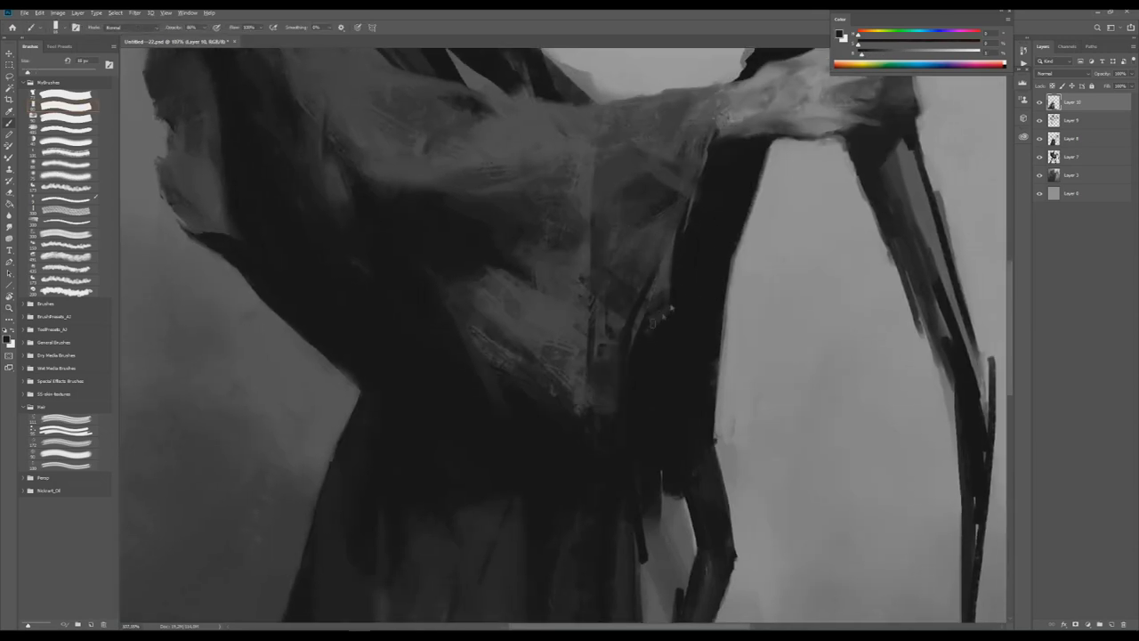
{"action": "key", "text": "z"}
{"action": "scroll", "coordinate": [684, 255], "scroll_direction": "down", "scroll_amount": 4}
Create a new layer and block in a flared flap of black cloth beneath the hanging sleeve.
{"action": "key", "text": "ctrl+shift+n"}
{"action": "key", "text": "Return"}
{"action": "key", "text": "b"}
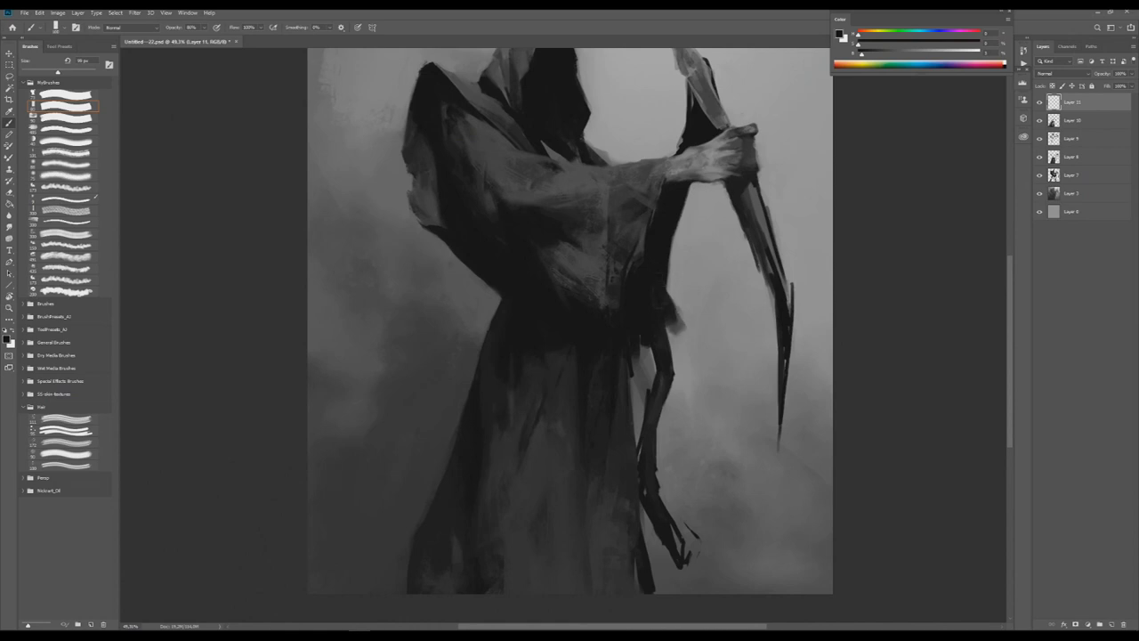
{"action": "mouse_move", "coordinate": [645, 336]}
{"action": "left_mouse_down"}
{"action": "mouse_move", "coordinate": [659, 381]}
{"action": "mouse_move", "coordinate": [660, 353]}
{"action": "mouse_move", "coordinate": [716, 393]}
{"action": "left_mouse_up"}
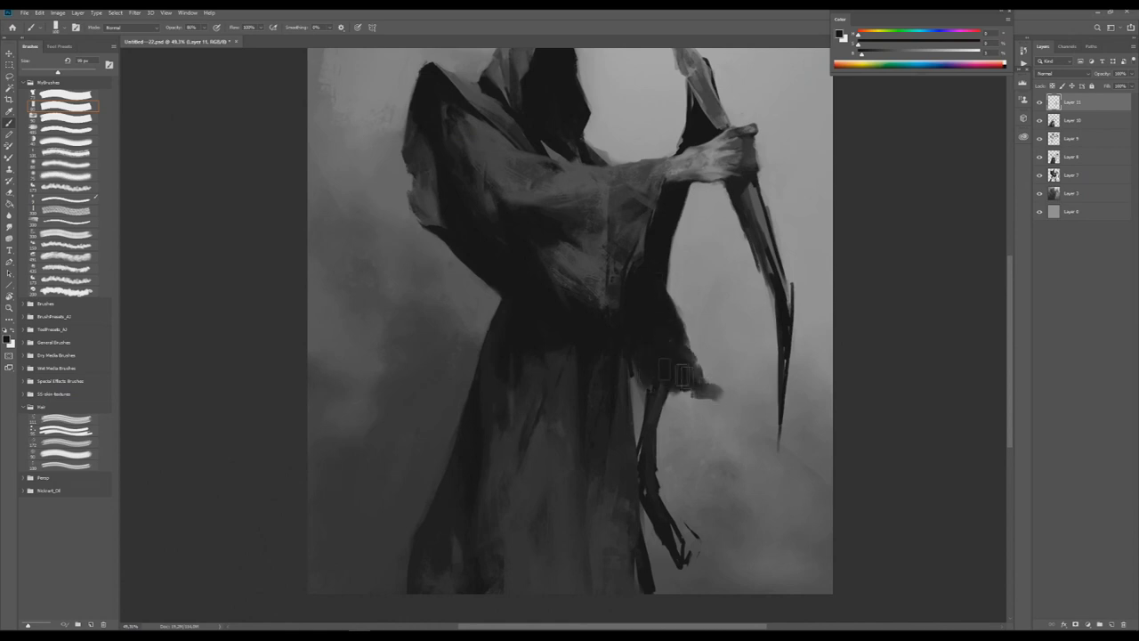
Mirror the canvas and shape the new cloth flap into a sharp point with torn, tapering strips over the lower arm.
{"action": "key", "text": "ctrl+shift+h"}
{"action": "scroll", "coordinate": [634, 252], "scroll_direction": "up", "scroll_amount": 3}
{"action": "key", "text": "e"}
{"action": "scroll", "coordinate": [598, 293], "scroll_direction": "up", "scroll_amount": 3}
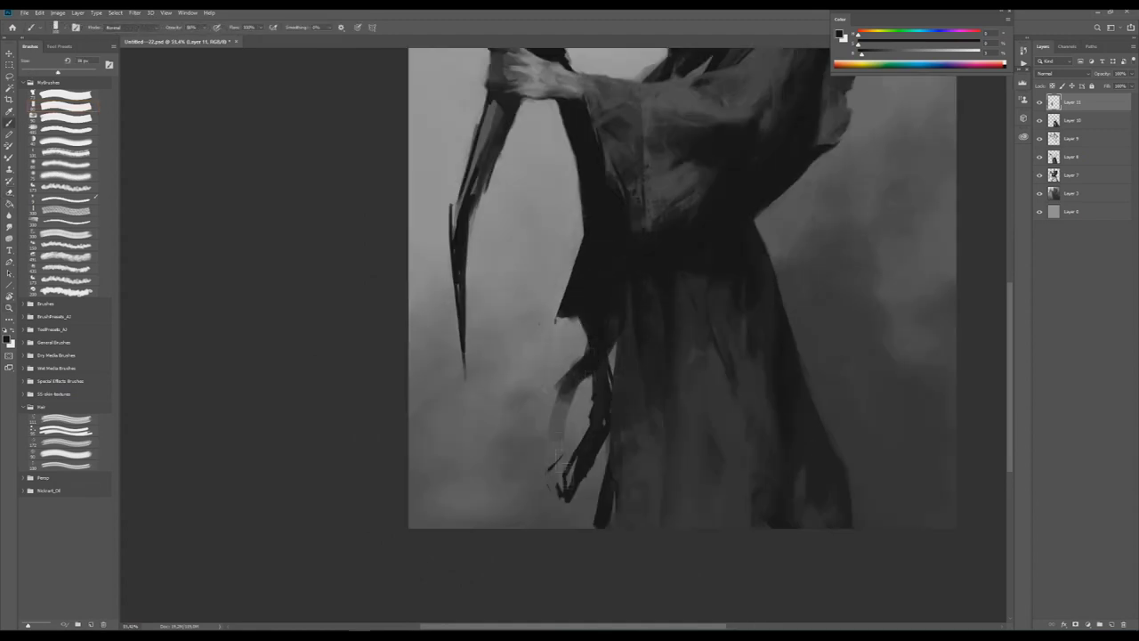
{"action": "scroll", "coordinate": [498, 356], "scroll_direction": "down", "scroll_amount": 1}
{"action": "key", "text": "b"}
{"action": "scroll", "coordinate": [623, 285], "scroll_direction": "down", "scroll_amount": 2}
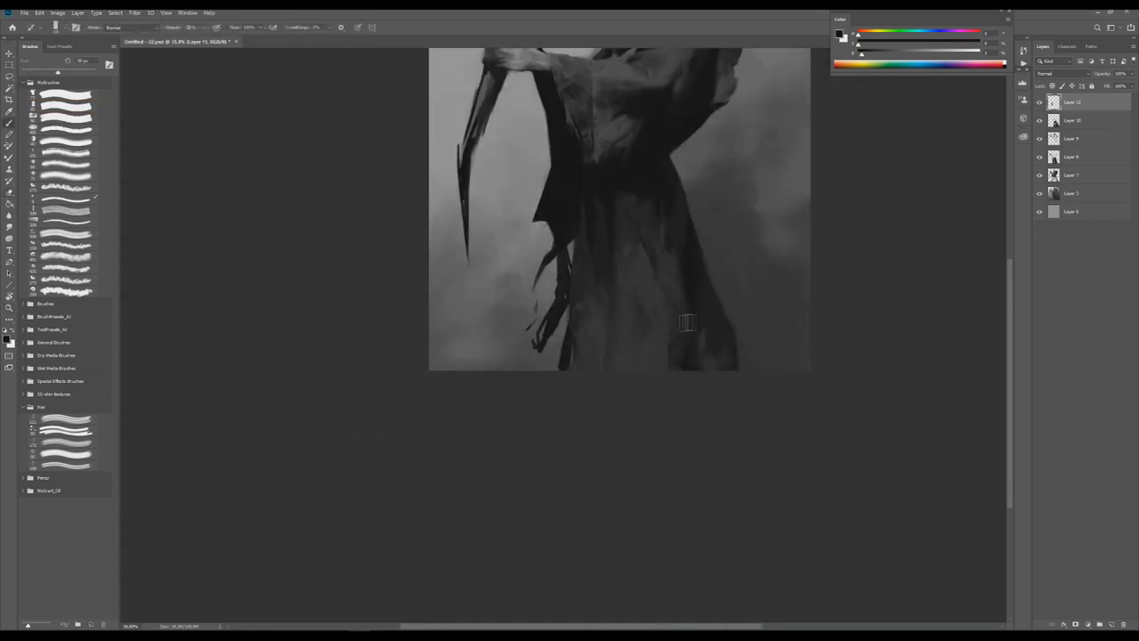
Extend the robe's trailing hem toward the lower corner and darken the ground on both sides with a large soft brush.
{"action": "scroll", "coordinate": [702, 299], "scroll_direction": "down", "scroll_amount": 1}
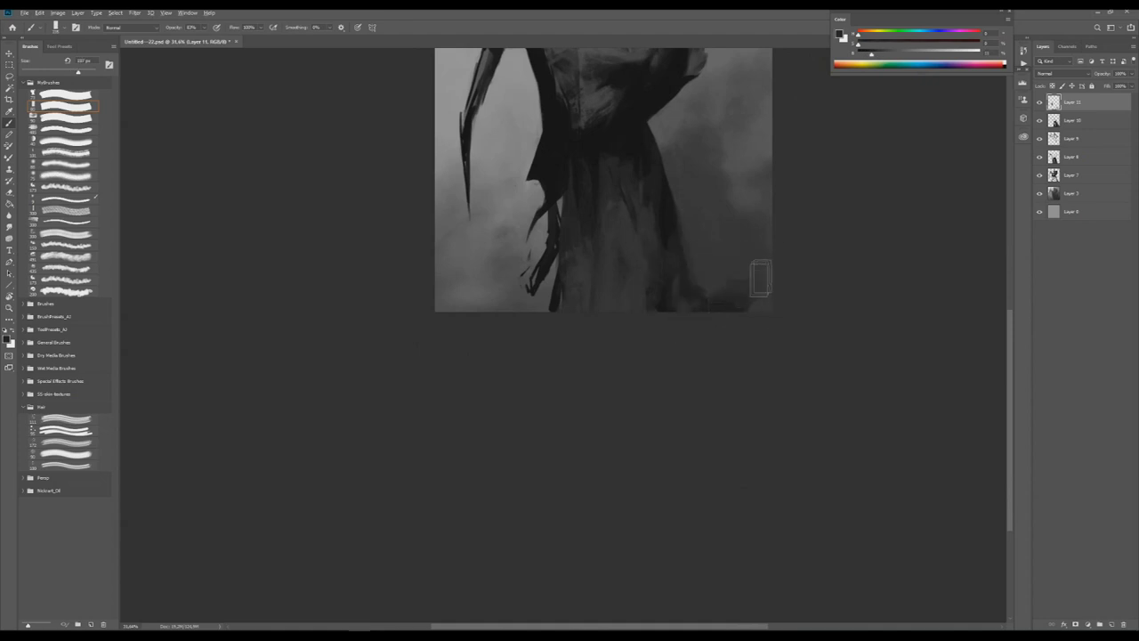
{"action": "scroll", "coordinate": [756, 272], "scroll_direction": "down", "scroll_amount": 2}
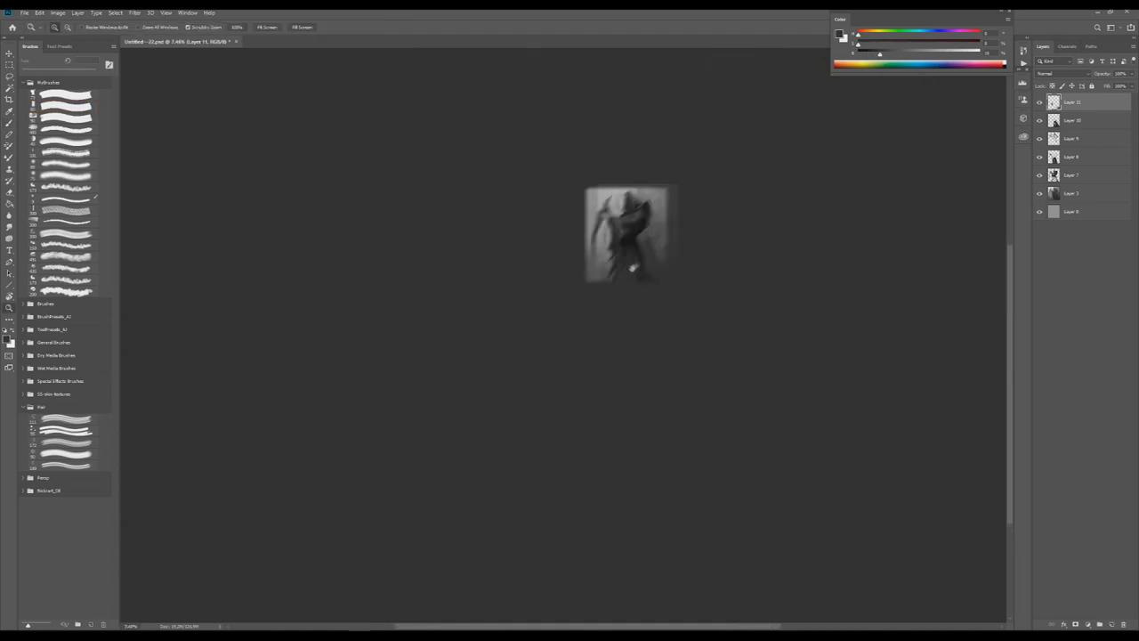
{"action": "scroll", "coordinate": [616, 272], "scroll_direction": "up", "scroll_amount": 3}
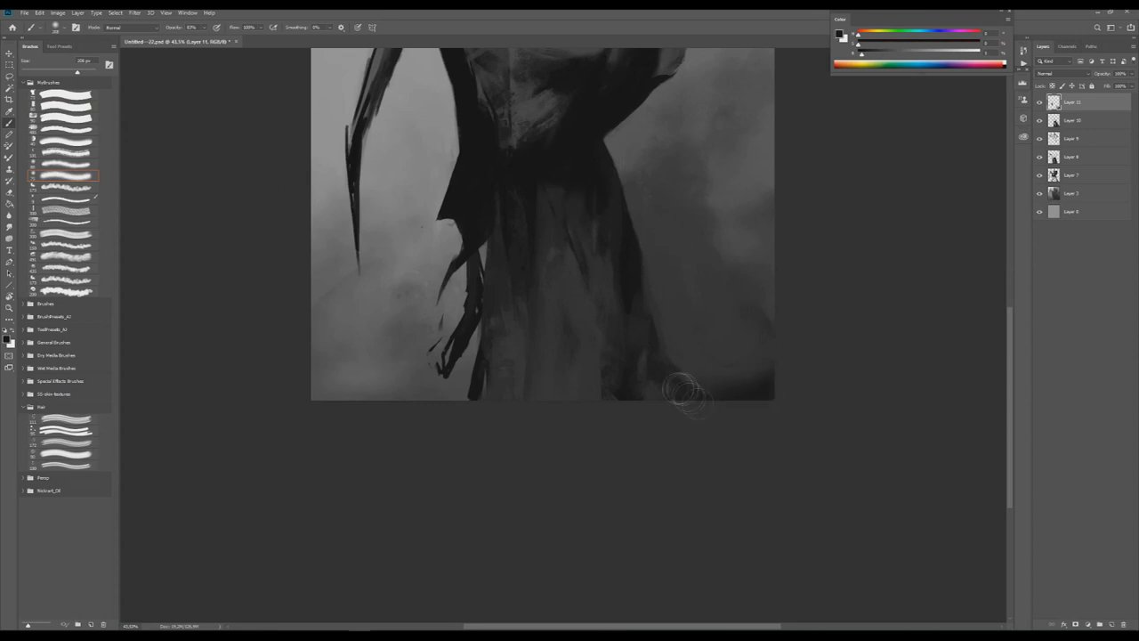
{"action": "left_click_drag", "start_coordinate": [467, 392], "coordinate": [529, 376]}
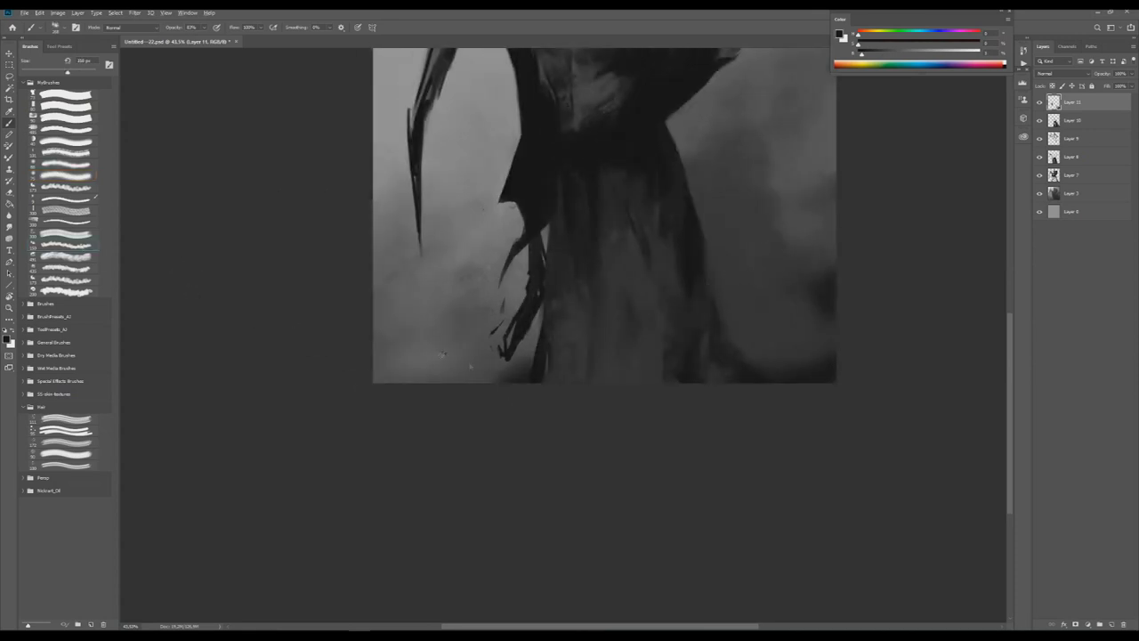
Paint mottled dark mist across the lower background beneath the scythe with a textured cloud brush.
{"action": "left_click", "coordinate": [63, 254]}
{"action": "left_click_drag", "start_coordinate": [401, 356], "coordinate": [356, 276]}
{"action": "mouse_move", "coordinate": [409, 312]}
{"action": "left_mouse_down"}
{"action": "mouse_move", "coordinate": [420, 283]}
{"action": "mouse_move", "coordinate": [461, 283]}
{"action": "mouse_move", "coordinate": [416, 298]}
{"action": "mouse_move", "coordinate": [428, 365]}
{"action": "left_mouse_up"}
{"action": "key", "text": "z"}
{"action": "left_click_drag", "start_coordinate": [498, 204], "coordinate": [410, 204]}
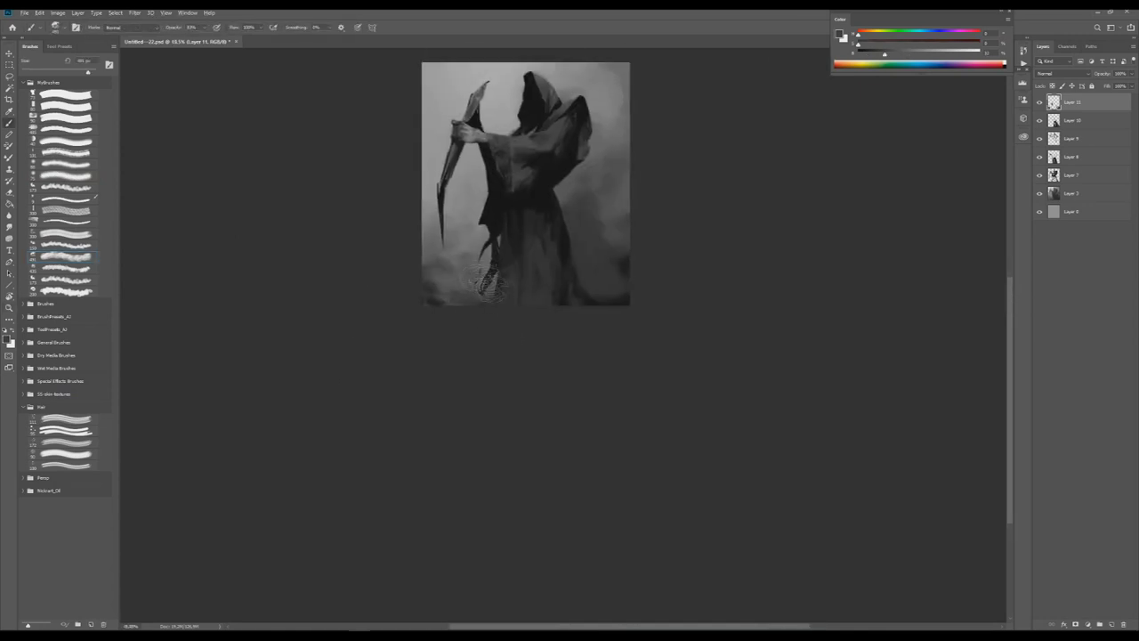
Paint soft dark mist beside the robe's trailing hem with a large textured brush.
{"action": "left_click_drag", "start_coordinate": [599, 258], "coordinate": [623, 260]}
{"action": "key", "text": "b"}
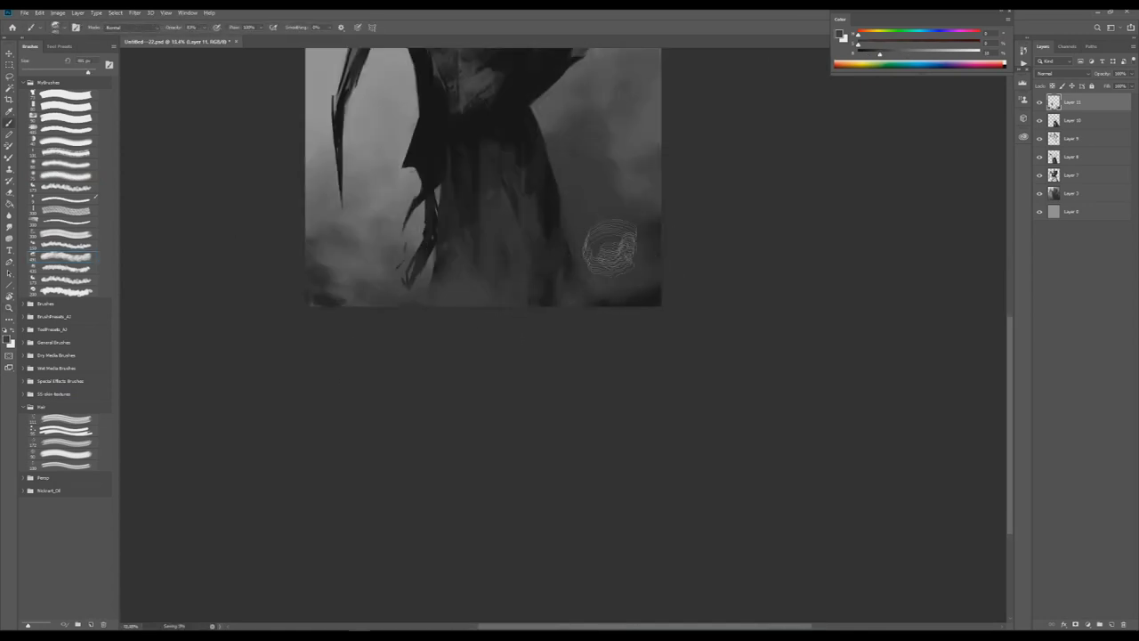
{"action": "scroll", "coordinate": [611, 241], "scroll_direction": "down", "scroll_amount": 5}
{"action": "scroll", "coordinate": [623, 258], "scroll_direction": "up", "scroll_amount": 3}
{"action": "scroll", "coordinate": [687, 380], "scroll_direction": "up", "scroll_amount": 2}
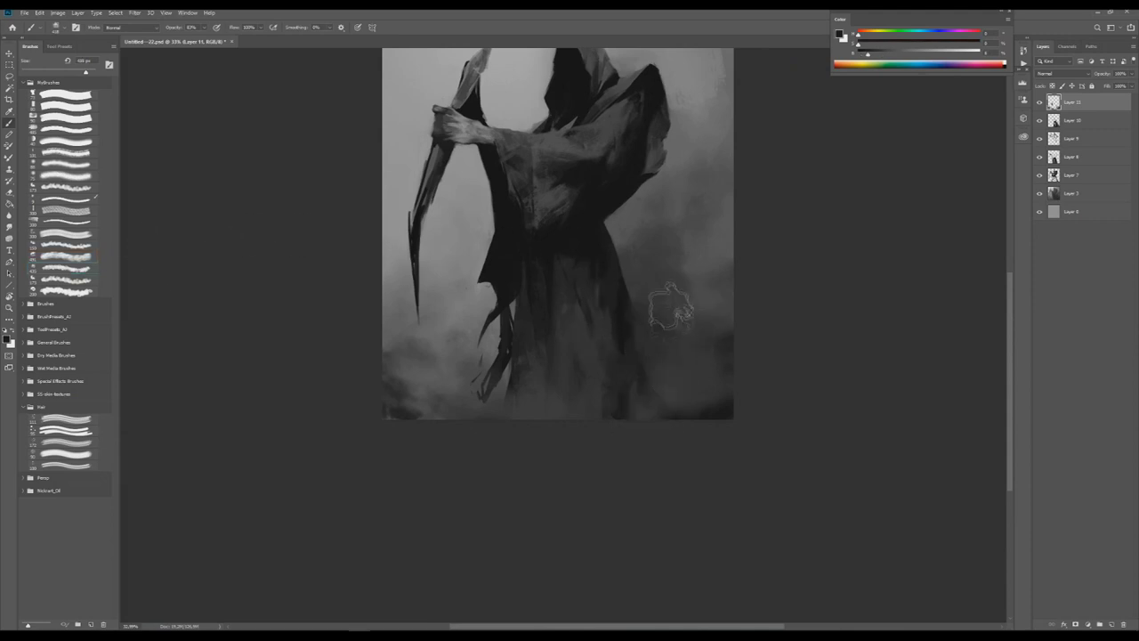
Mirror the canvas and deepen the cloudy mist behind the robe's trailing side with dark grey tones.
{"action": "key", "text": "z"}
{"action": "scroll", "coordinate": [648, 280], "scroll_direction": "down", "scroll_amount": 5}
{"action": "scroll", "coordinate": [536, 365], "scroll_direction": "up", "scroll_amount": 5}
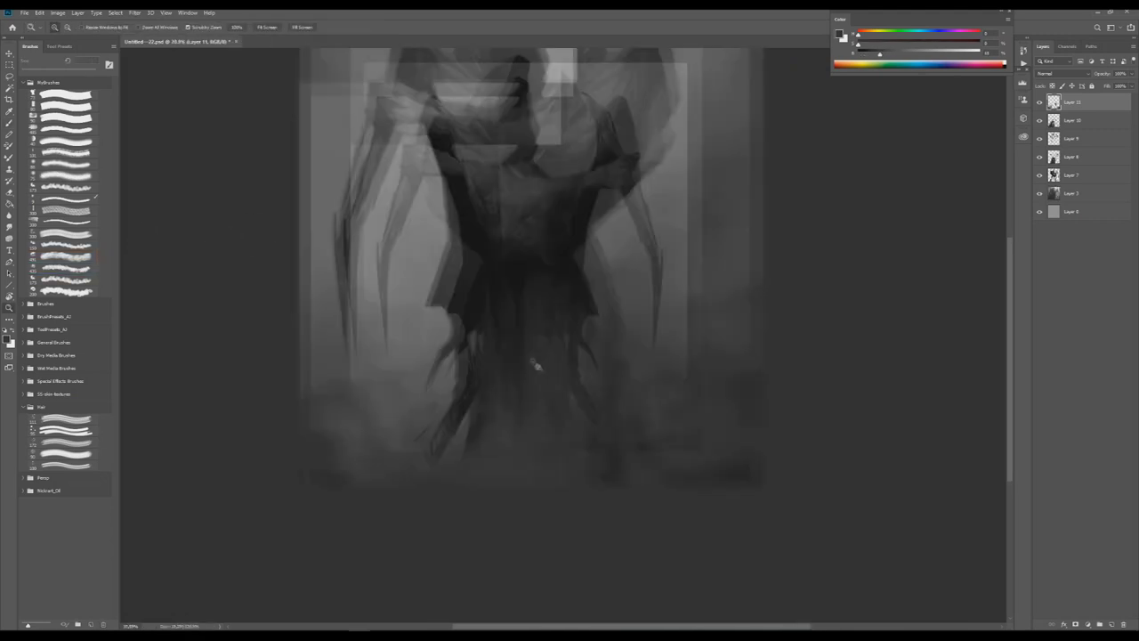
{"action": "scroll", "coordinate": [649, 419], "scroll_direction": "down", "scroll_amount": 4}
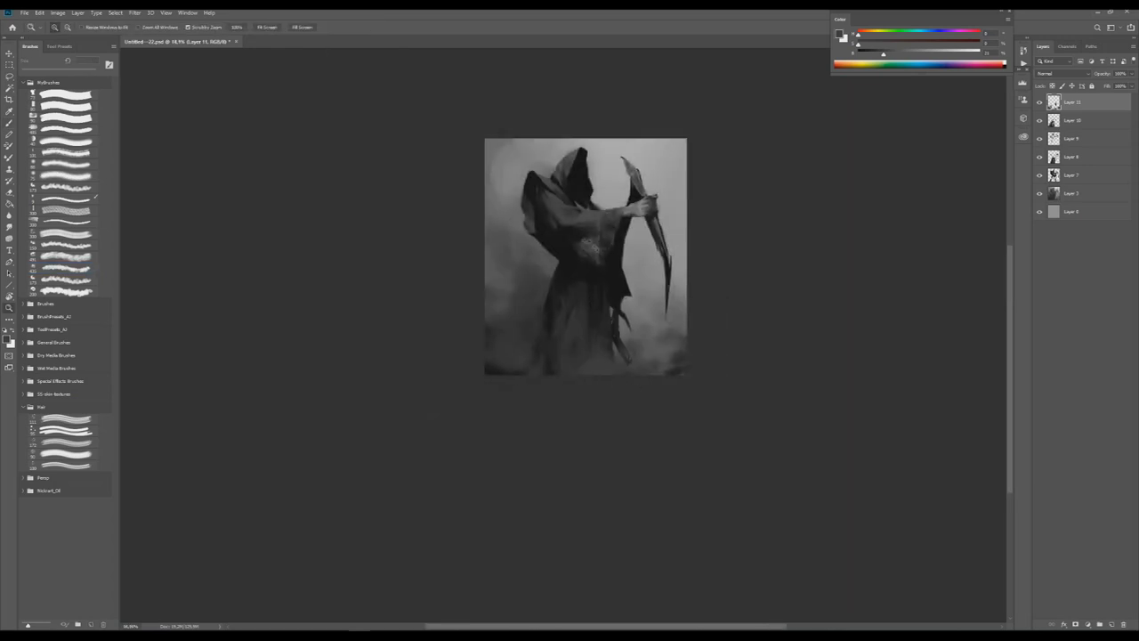
{"action": "scroll", "coordinate": [481, 285], "scroll_direction": "up", "scroll_amount": 2}
{"action": "scroll", "coordinate": [481, 285], "scroll_direction": "down", "scroll_amount": 4}
{"action": "scroll", "coordinate": [552, 276], "scroll_direction": "up", "scroll_amount": 2}
{"action": "key", "text": "b"}
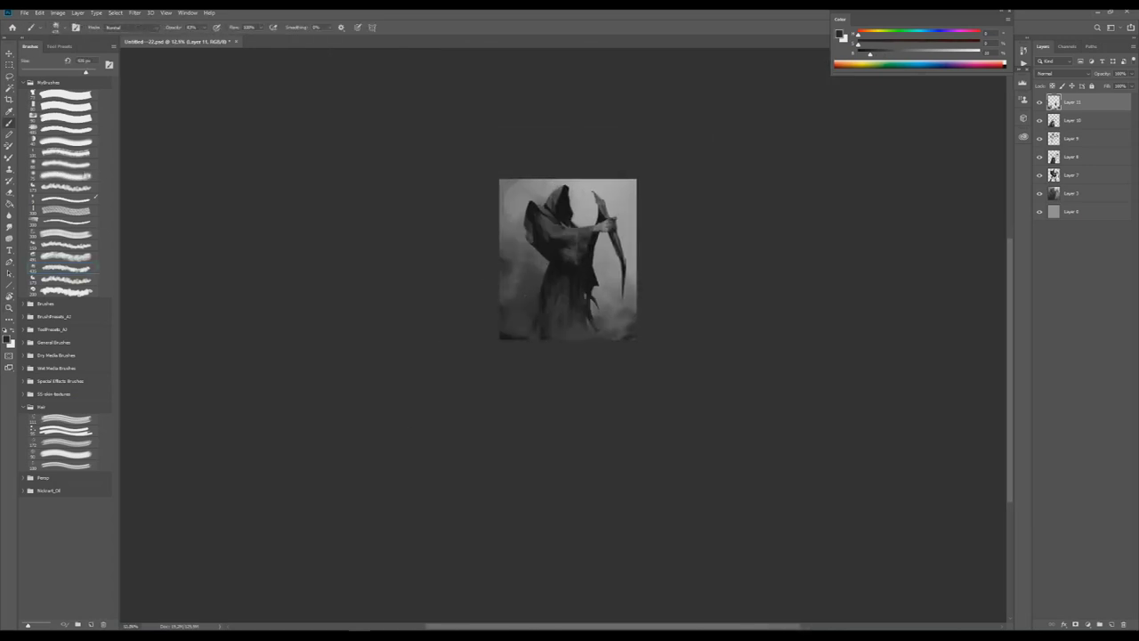
{"action": "scroll", "coordinate": [536, 281], "scroll_direction": "up", "scroll_amount": 2}
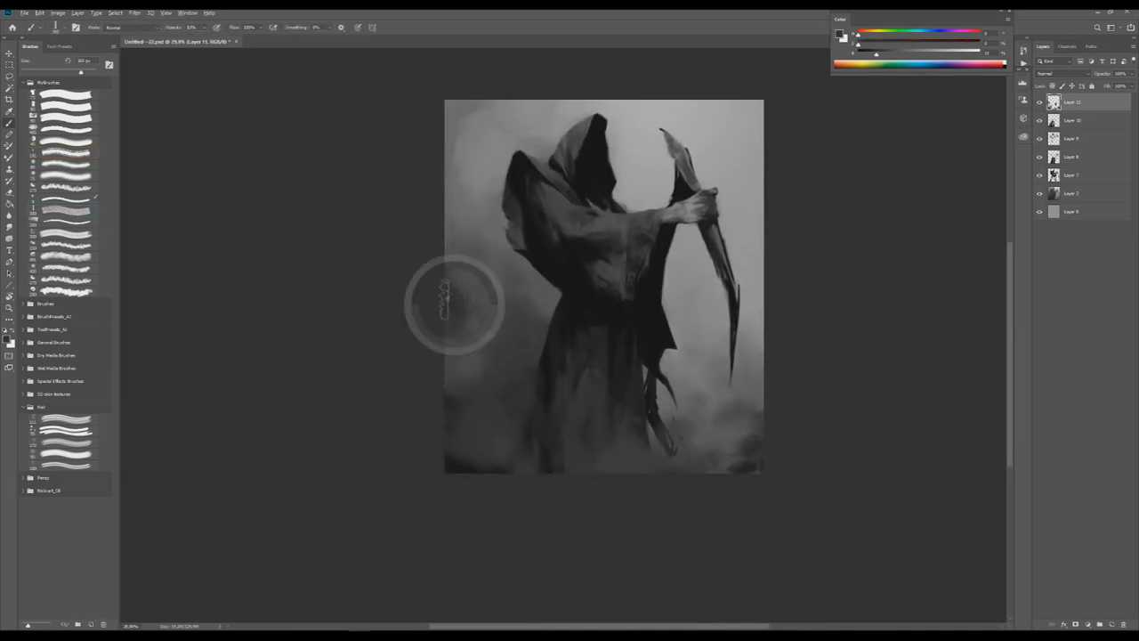
Paint dark smoky patches along the canvas edge behind the reaper, level with the lower robe.
{"action": "key", "text": "z"}
{"action": "scroll", "coordinate": [488, 276], "scroll_direction": "down", "scroll_amount": 4}
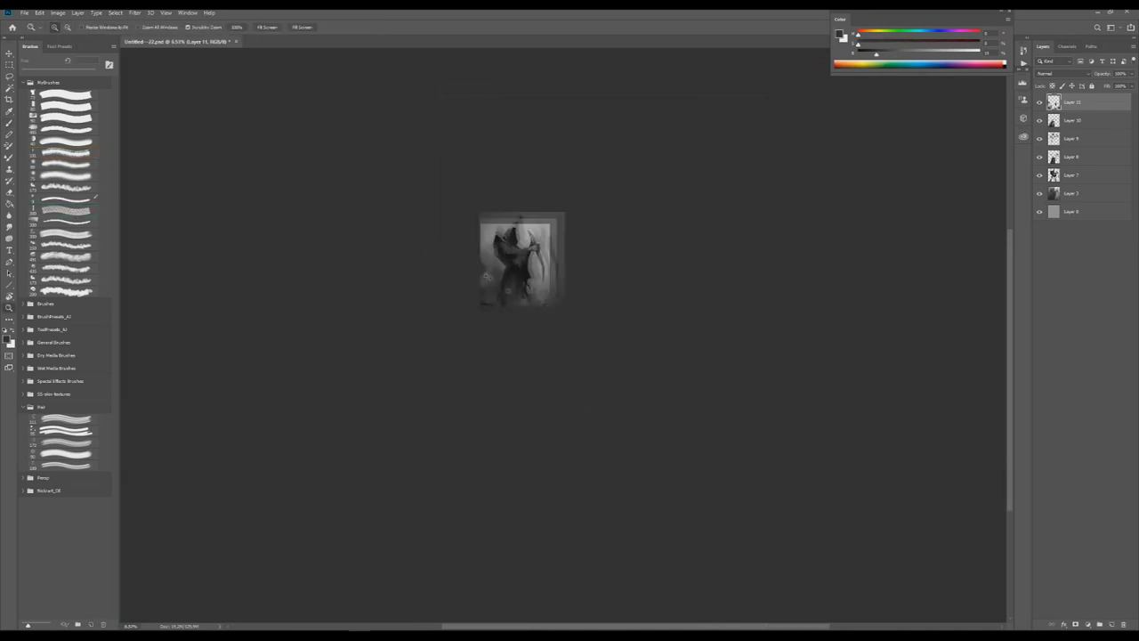
{"action": "scroll", "coordinate": [487, 276], "scroll_direction": "up", "scroll_amount": 5}
{"action": "key", "text": "b"}
{"action": "scroll", "coordinate": [460, 322], "scroll_direction": "down", "scroll_amount": 5}
{"action": "scroll", "coordinate": [447, 300], "scroll_direction": "up", "scroll_amount": 4}
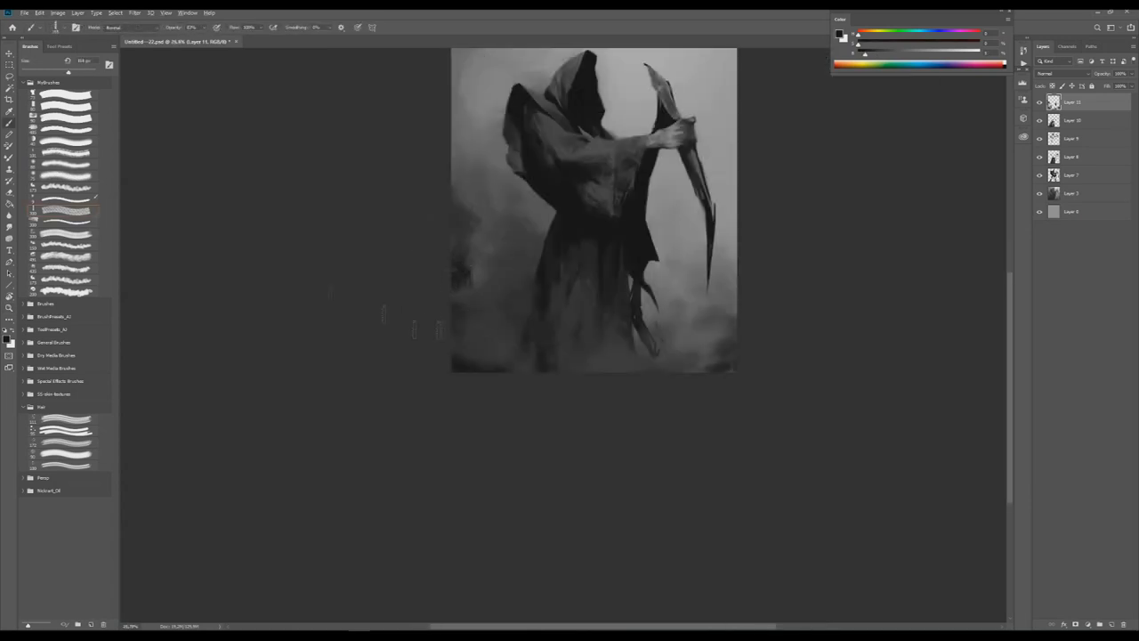
{"action": "scroll", "coordinate": [456, 267], "scroll_direction": "down", "scroll_amount": 1}
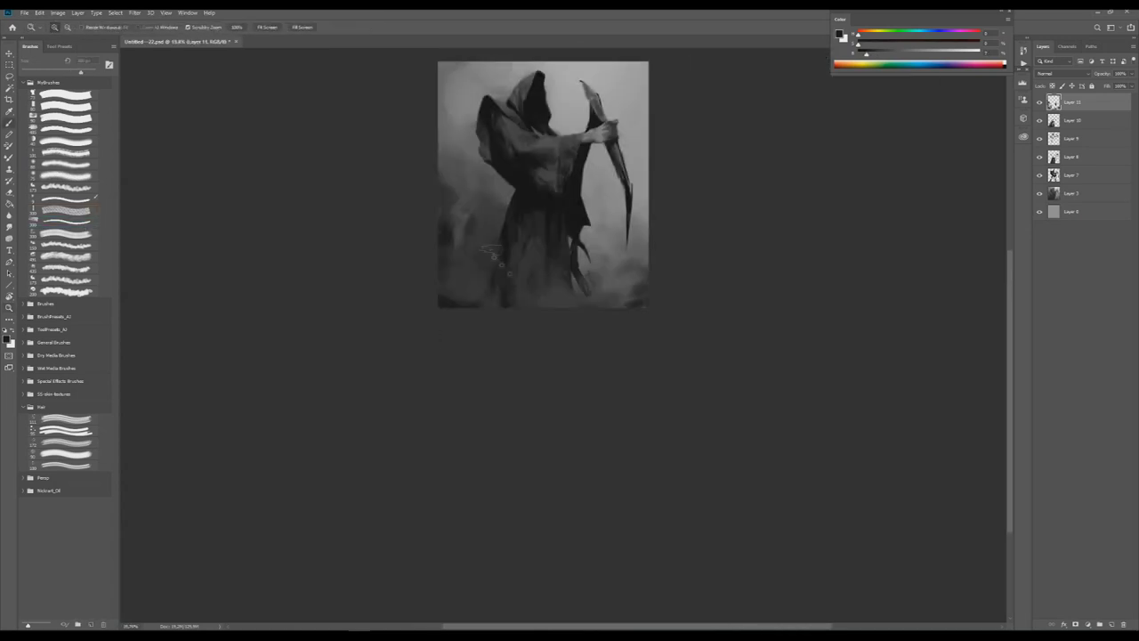
Shape vertical dark streaks in the mist behind the robe and blend them with a sampled background grey.
{"action": "scroll", "coordinate": [449, 262], "scroll_direction": "up", "scroll_amount": 4}
{"action": "left_click_drag", "start_coordinate": [436, 257], "coordinate": [455, 253]}
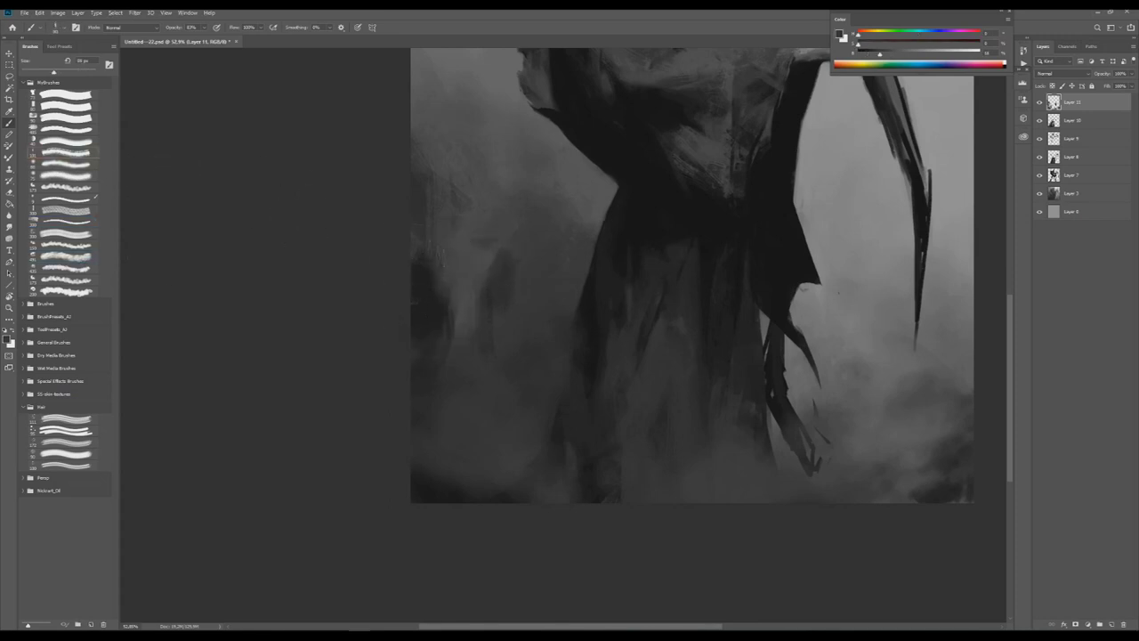
{"action": "left_click", "coordinate": [417, 231], "text": "alt"}
{"action": "scroll", "coordinate": [439, 237], "scroll_direction": "down", "scroll_amount": 5}
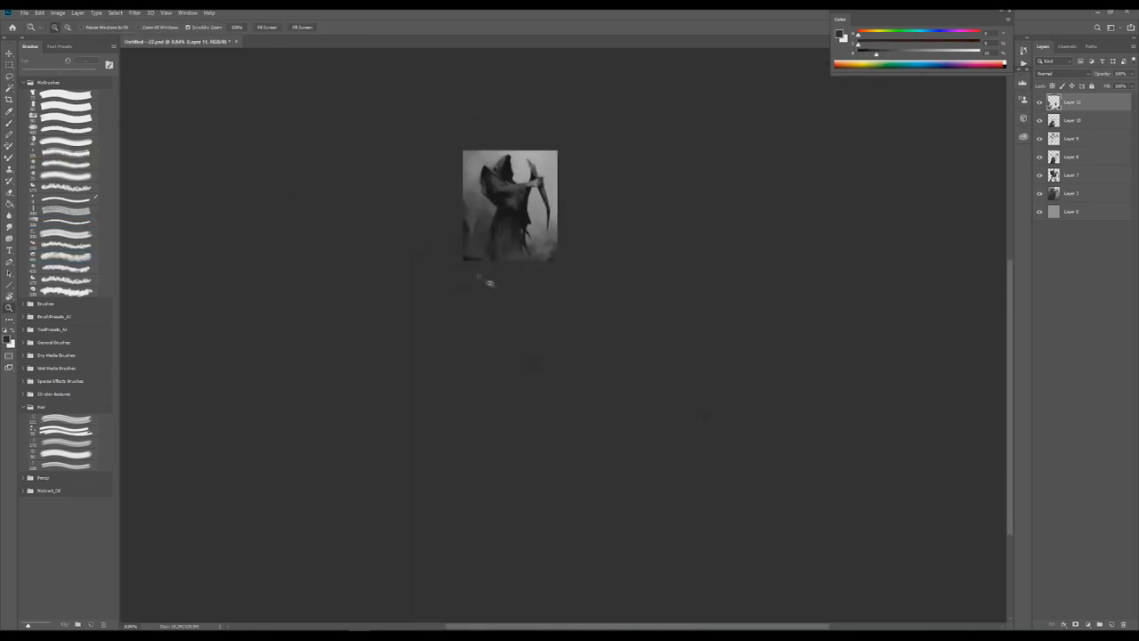
{"action": "scroll", "coordinate": [489, 279], "scroll_direction": "up", "scroll_amount": 3}
{"action": "scroll", "coordinate": [460, 199], "scroll_direction": "up", "scroll_amount": 3}
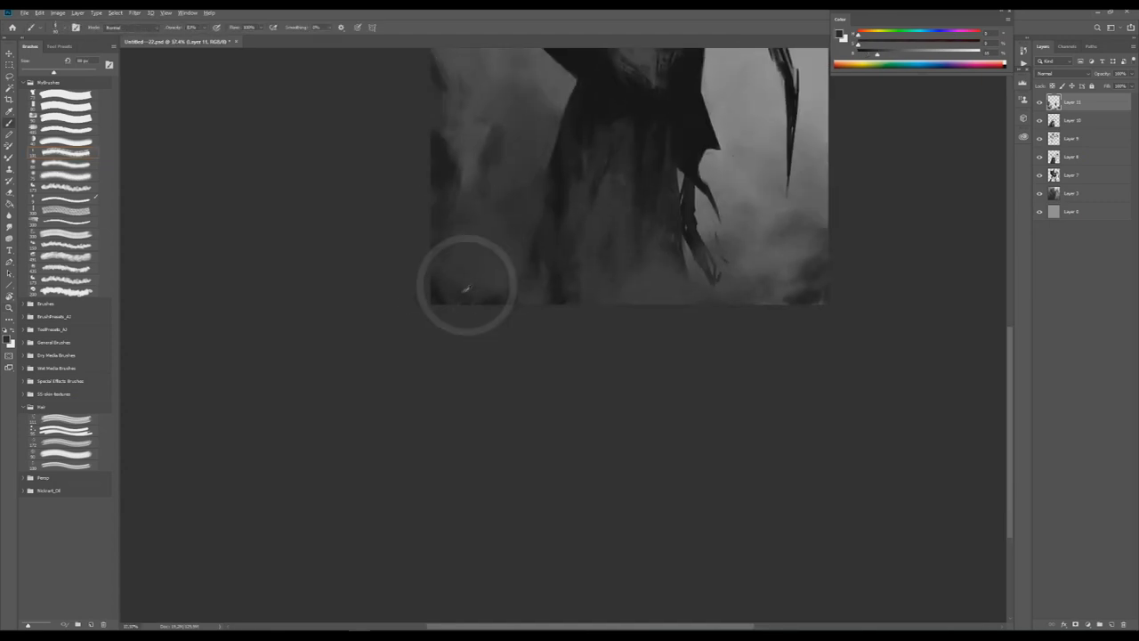
Mirror the canvas and add textured wisps of mist beside the robe's waist using sampled greys.
{"action": "scroll", "coordinate": [477, 249], "scroll_direction": "down", "scroll_amount": 5}
{"action": "scroll", "coordinate": [480, 250], "scroll_direction": "up", "scroll_amount": 6}
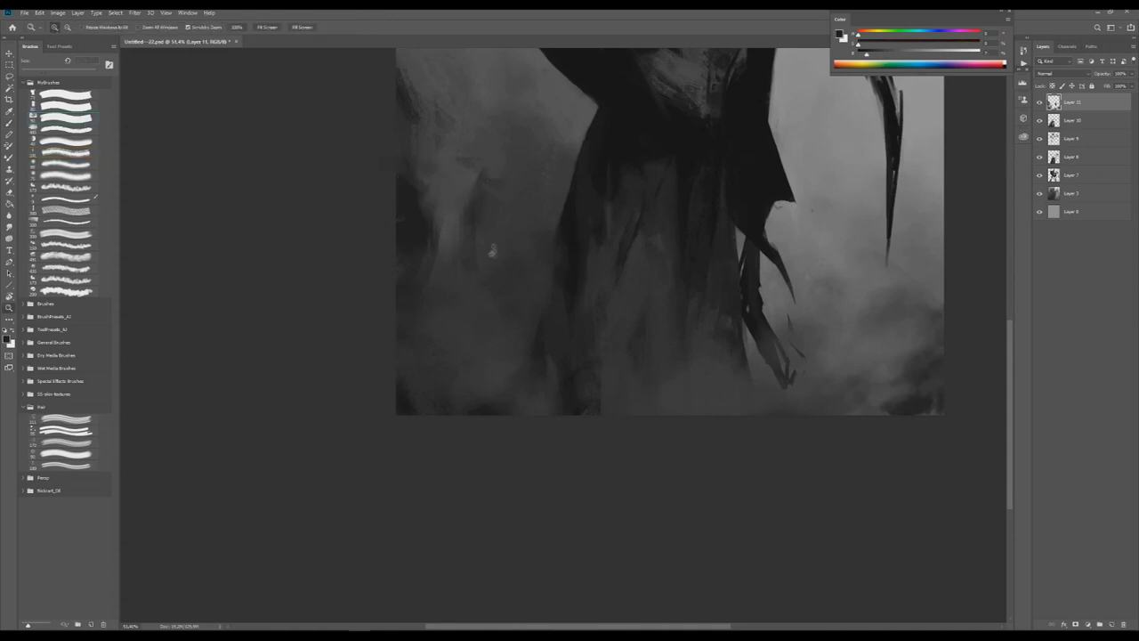
{"action": "scroll", "coordinate": [490, 255], "scroll_direction": "down", "scroll_amount": 5}
{"action": "scroll", "coordinate": [578, 242], "scroll_direction": "up", "scroll_amount": 6}
{"action": "left_click", "coordinate": [574, 255], "text": "alt"}
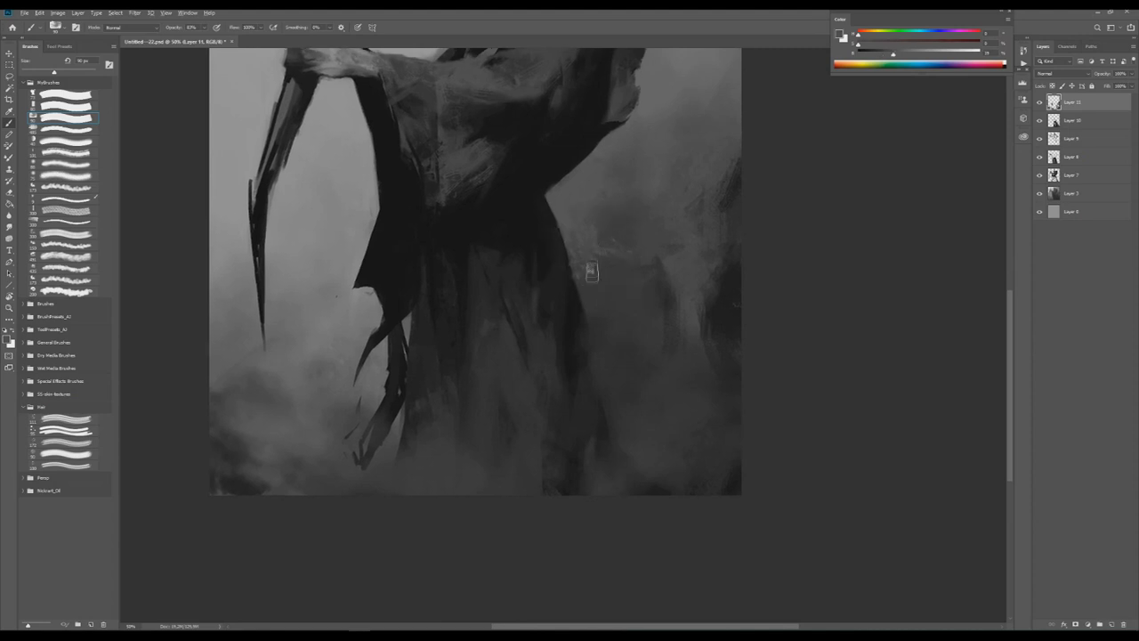
Paint mist over the stray strands around the torn cloth's lowest tip at 17% brush opacity and save the document.
{"action": "scroll", "coordinate": [594, 267], "scroll_direction": "up", "scroll_amount": 3}
{"action": "left_click", "coordinate": [338, 356], "text": "alt"}
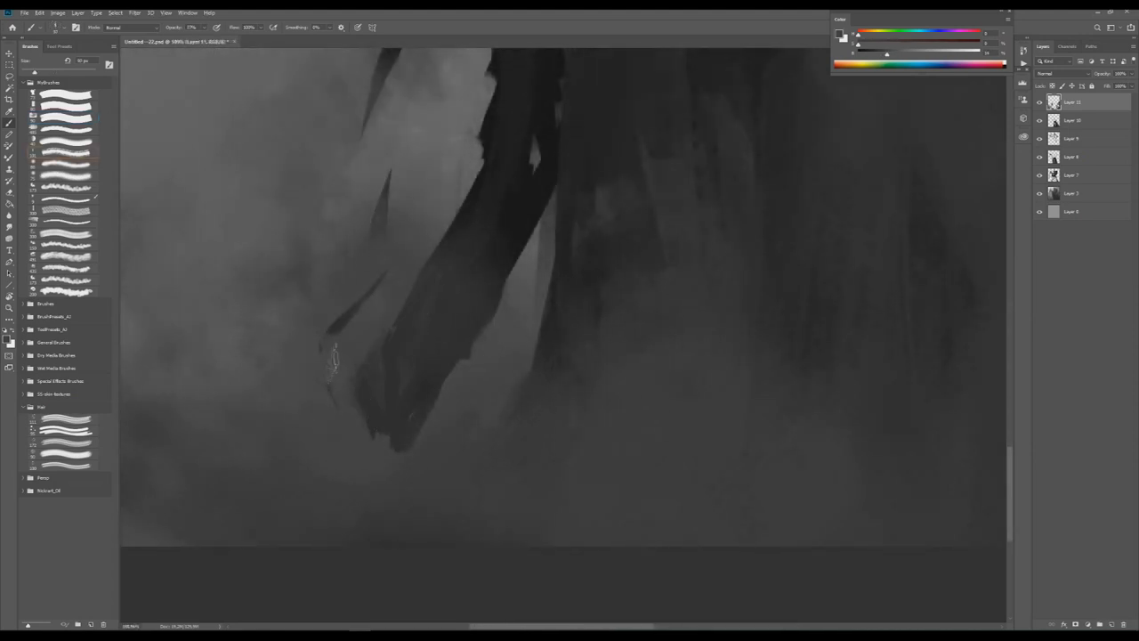
{"action": "left_click_drag", "start_coordinate": [387, 394], "coordinate": [444, 430]}
{"action": "key", "text": "ctrl+s"}
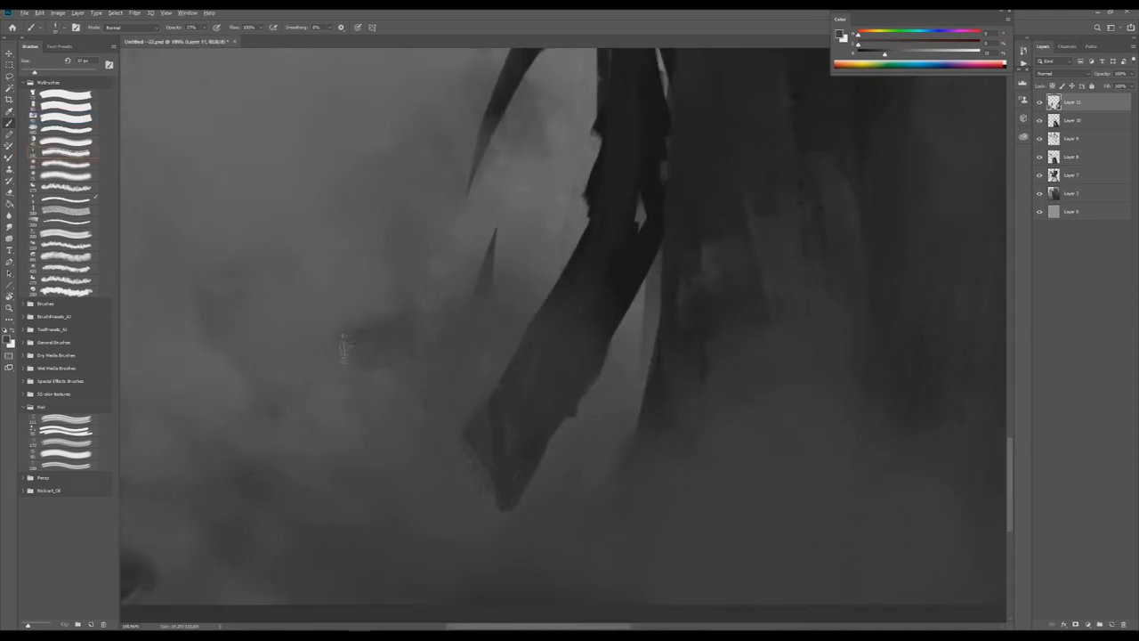
Merge the visible layers, create a new layer and paint sampled dark mist into the lower corner beneath the scythe.
{"action": "key", "text": "z"}
{"action": "scroll", "coordinate": [559, 381], "scroll_direction": "down", "scroll_amount": 5}
{"action": "scroll", "coordinate": [558, 381], "scroll_direction": "up", "scroll_amount": 5}
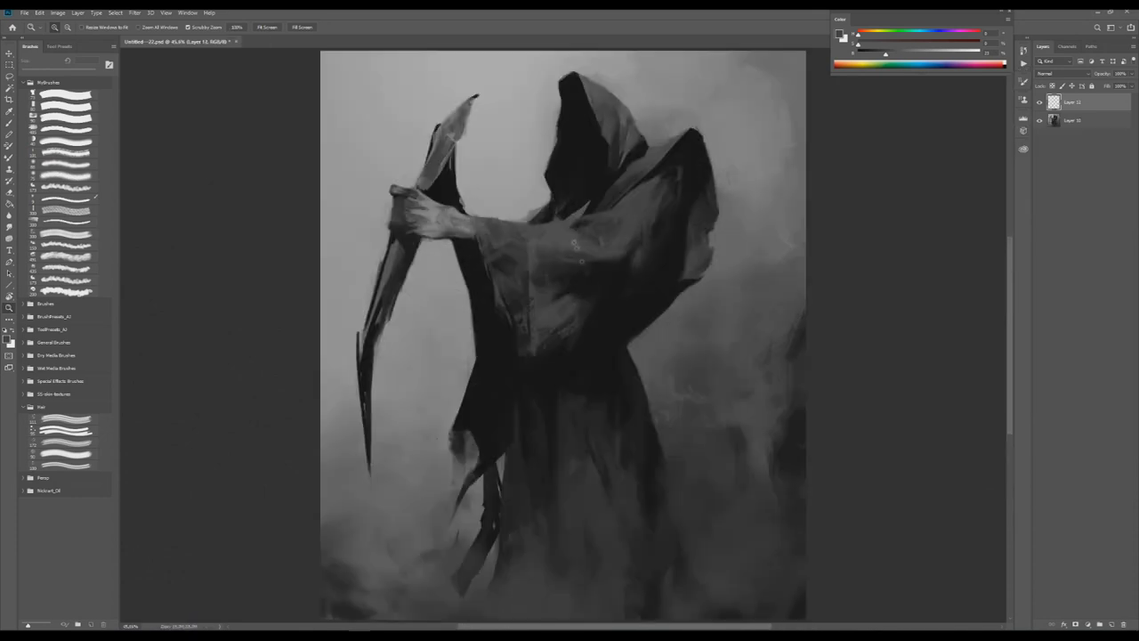
{"action": "key", "text": "ctrl+shift+e"}
{"action": "key", "text": "ctrl+alt+shift+n"}
{"action": "key", "text": "b"}
{"action": "left_click", "coordinate": [378, 459], "text": "alt"}
{"action": "left_click_drag", "start_coordinate": [378, 459], "coordinate": [343, 467]}
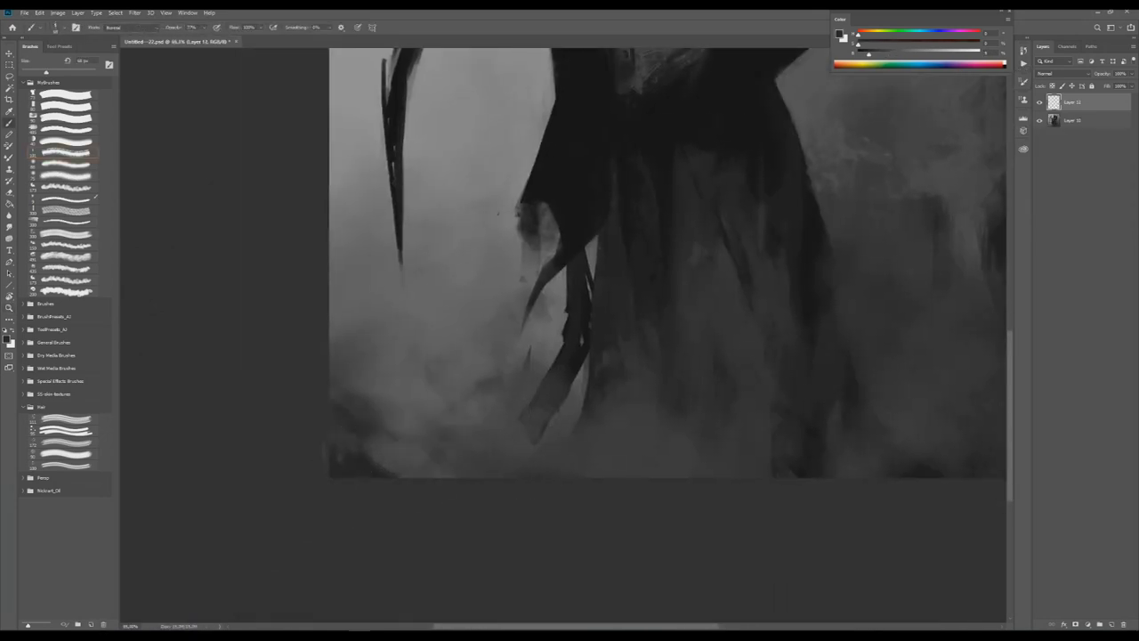
Enlarge the soft brush and smooth the mist near the lower corner below the scythe with sampled greys.
{"action": "key", "text": "bracketright"}
{"action": "key", "text": "bracketright"}
{"action": "key", "text": "bracketright"}
{"action": "key", "text": "bracketright"}
{"action": "key", "text": "bracketright"}
{"action": "left_click", "coordinate": [332, 364], "text": "alt"}
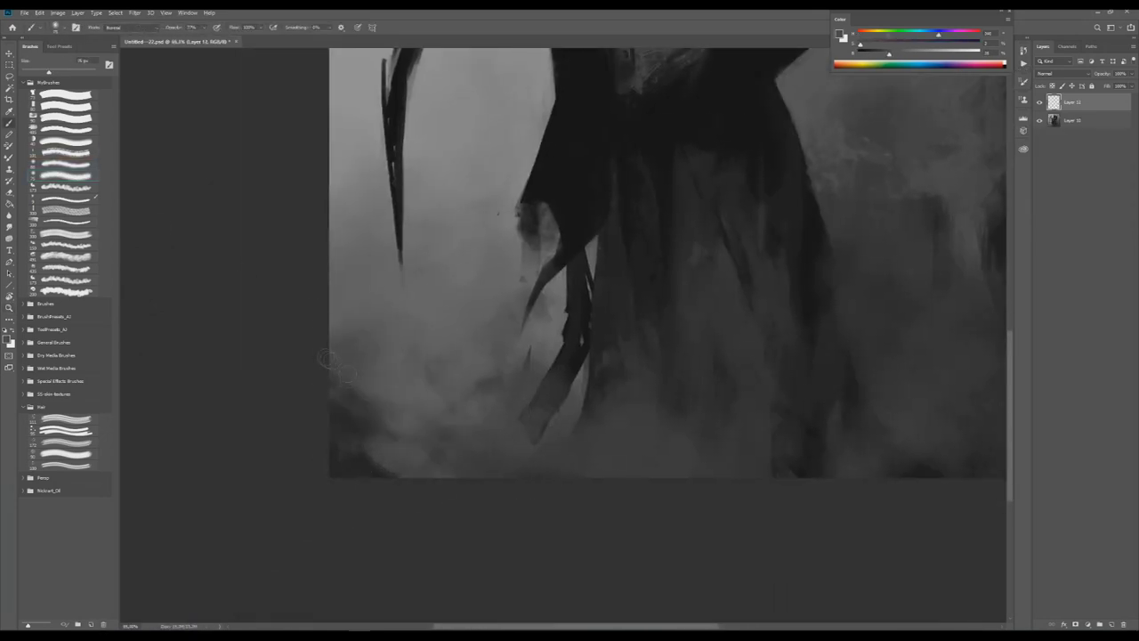
{"action": "key", "text": "bracketright"}
{"action": "key", "text": "bracketright"}
{"action": "scroll", "coordinate": [401, 356], "scroll_direction": "up", "scroll_amount": 1}
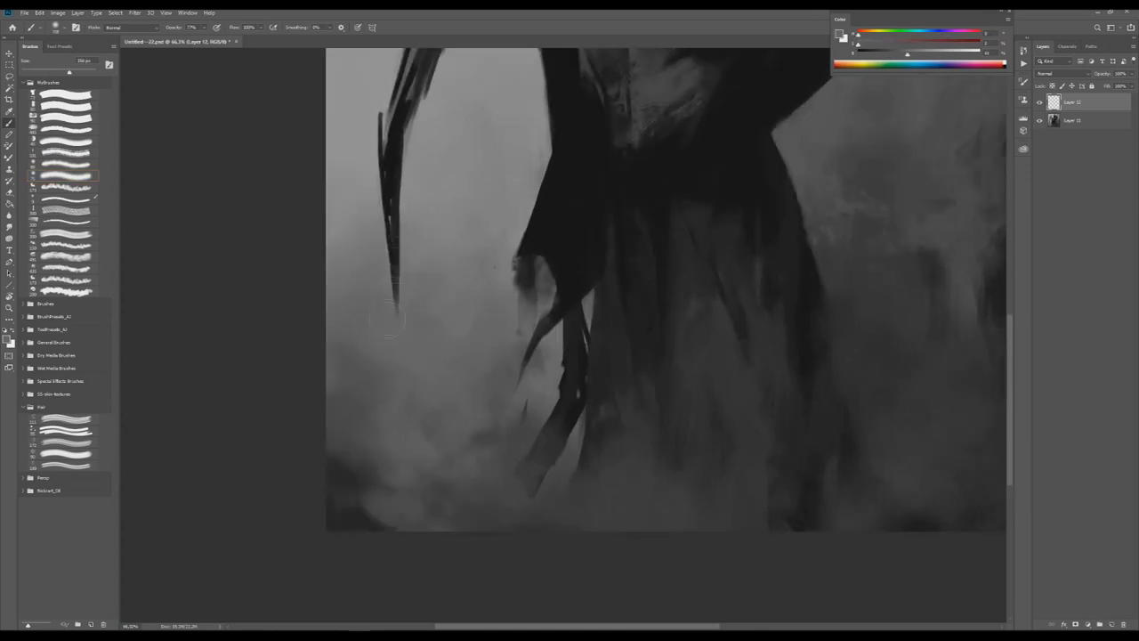
Blend the pale background between the scythe blade and torn cloth with sampled light greys.
{"action": "left_click", "coordinate": [485, 322], "text": "alt"}
{"action": "left_click", "coordinate": [490, 204], "text": "alt"}
{"action": "scroll", "coordinate": [490, 204], "scroll_direction": "up", "scroll_amount": 1}
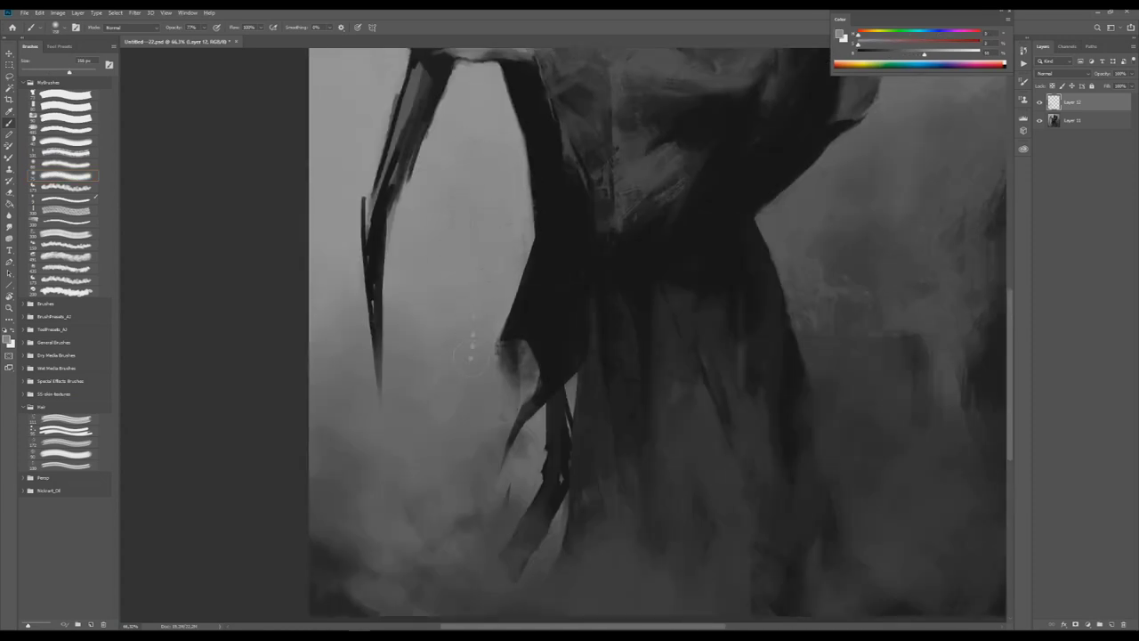
{"action": "left_click", "coordinate": [525, 338], "text": "alt"}
{"action": "scroll", "coordinate": [526, 338], "scroll_direction": "down", "scroll_amount": 5}
{"action": "scroll", "coordinate": [543, 321], "scroll_direction": "up", "scroll_amount": 3}
{"action": "scroll", "coordinate": [570, 342], "scroll_direction": "down", "scroll_amount": 1}
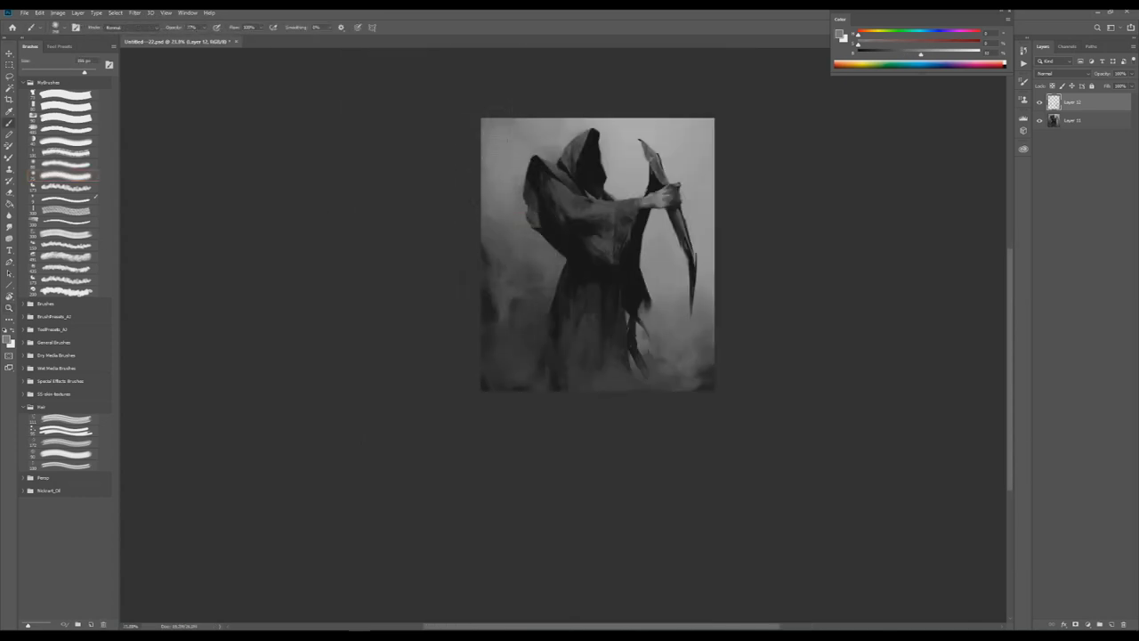
Mirror the canvas and smooth the dark patches and mist behind the robe with a large soft brush.
{"action": "scroll", "coordinate": [522, 234], "scroll_direction": "down", "scroll_amount": 2}
{"action": "scroll", "coordinate": [521, 234], "scroll_direction": "up", "scroll_amount": 3}
{"action": "left_click", "coordinate": [522, 234], "text": "alt"}
{"action": "scroll", "coordinate": [521, 234], "scroll_direction": "down", "scroll_amount": 3}
{"action": "scroll", "coordinate": [498, 230], "scroll_direction": "up", "scroll_amount": 3}
{"action": "key", "text": "z"}
{"action": "scroll", "coordinate": [494, 231], "scroll_direction": "down", "scroll_amount": 4}
{"action": "scroll", "coordinate": [458, 241], "scroll_direction": "up", "scroll_amount": 4}
{"action": "scroll", "coordinate": [497, 312], "scroll_direction": "down", "scroll_amount": 3}
{"action": "scroll", "coordinate": [495, 315], "scroll_direction": "up", "scroll_amount": 2}
{"action": "scroll", "coordinate": [507, 251], "scroll_direction": "down", "scroll_amount": 4}
{"action": "scroll", "coordinate": [507, 270], "scroll_direction": "up", "scroll_amount": 2}
{"action": "key", "text": "b"}
{"action": "right_click", "coordinate": [496, 330], "text": "alt"}
{"action": "scroll", "coordinate": [476, 392], "scroll_direction": "up", "scroll_amount": 2}
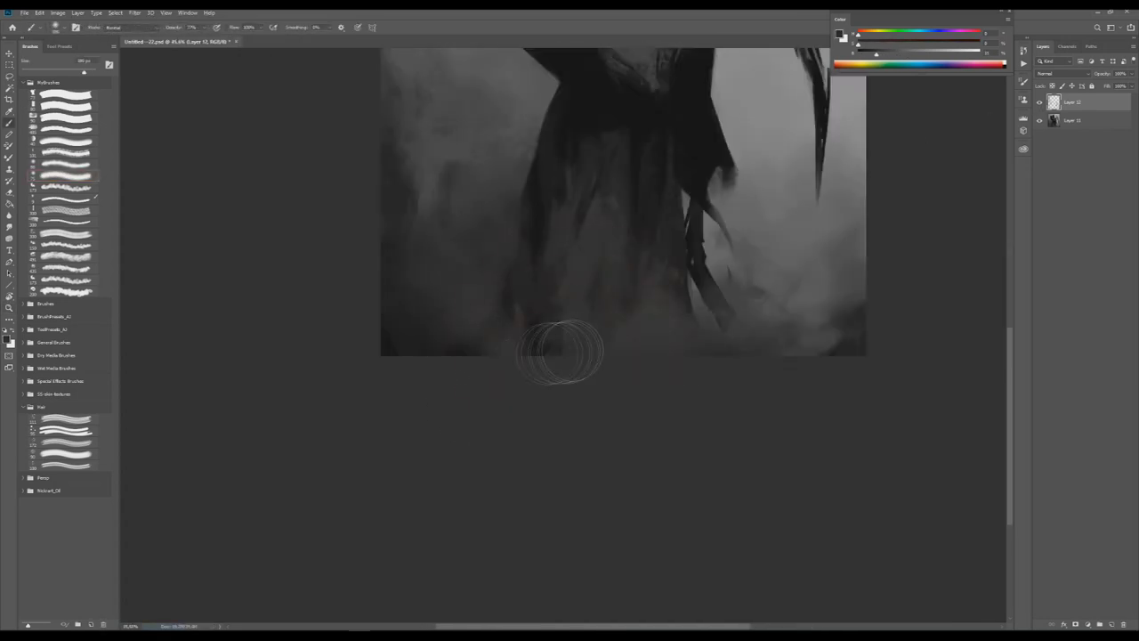
Fade the robe's trailing hem into dark ground mist with a resized soft brush.
{"action": "scroll", "coordinate": [570, 348], "scroll_direction": "down", "scroll_amount": 4}
{"action": "scroll", "coordinate": [534, 310], "scroll_direction": "up", "scroll_amount": 2}
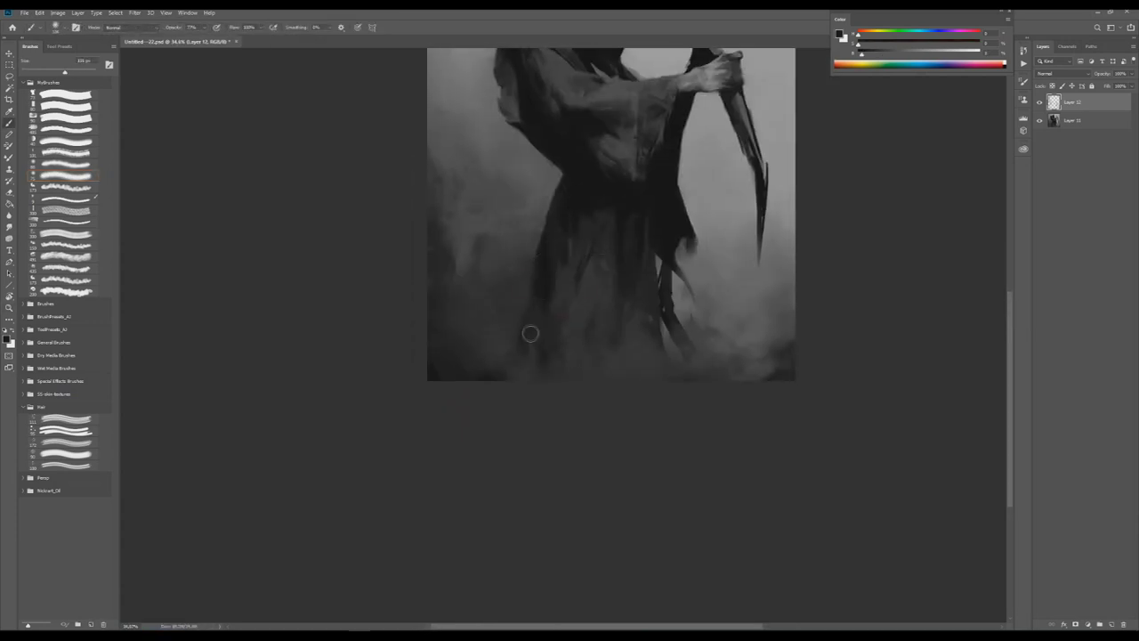
{"action": "scroll", "coordinate": [530, 333], "scroll_direction": "up", "scroll_amount": 1}
{"action": "right_click", "coordinate": [534, 270], "text": "alt"}
{"action": "scroll", "coordinate": [524, 300], "scroll_direction": "up", "scroll_amount": 5}
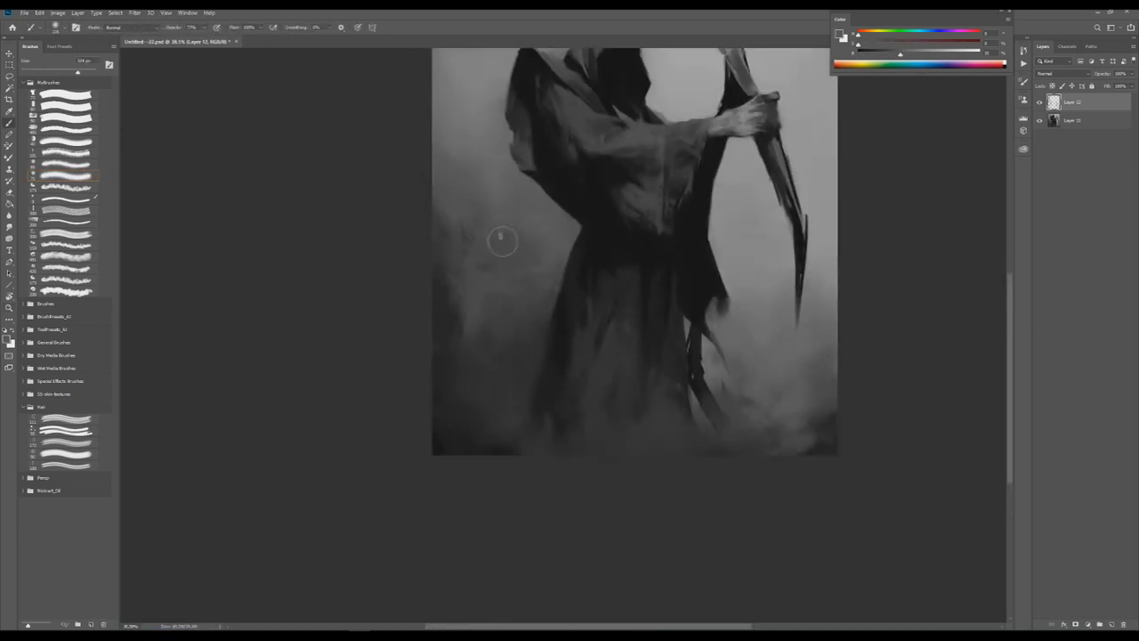
Soften the background behind the raised sleeve and around the hood with a sampled mid-grey and a larger brush.
{"action": "left_click", "coordinate": [484, 229], "text": "alt"}
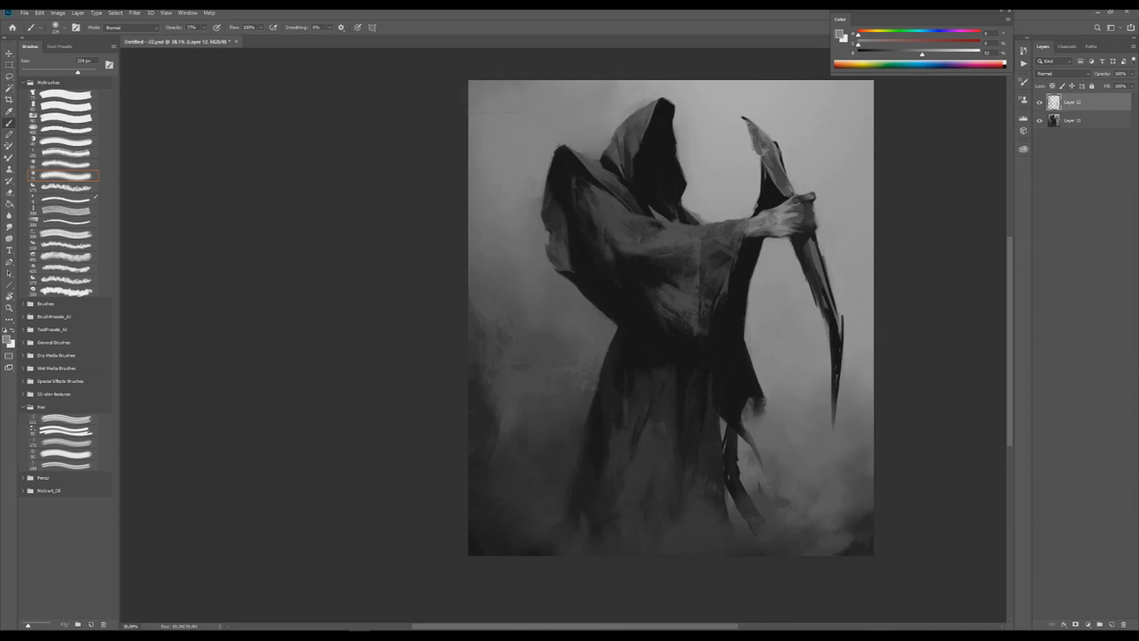
{"action": "scroll", "coordinate": [534, 267], "scroll_direction": "down", "scroll_amount": 3}
{"action": "scroll", "coordinate": [549, 257], "scroll_direction": "up", "scroll_amount": 3}
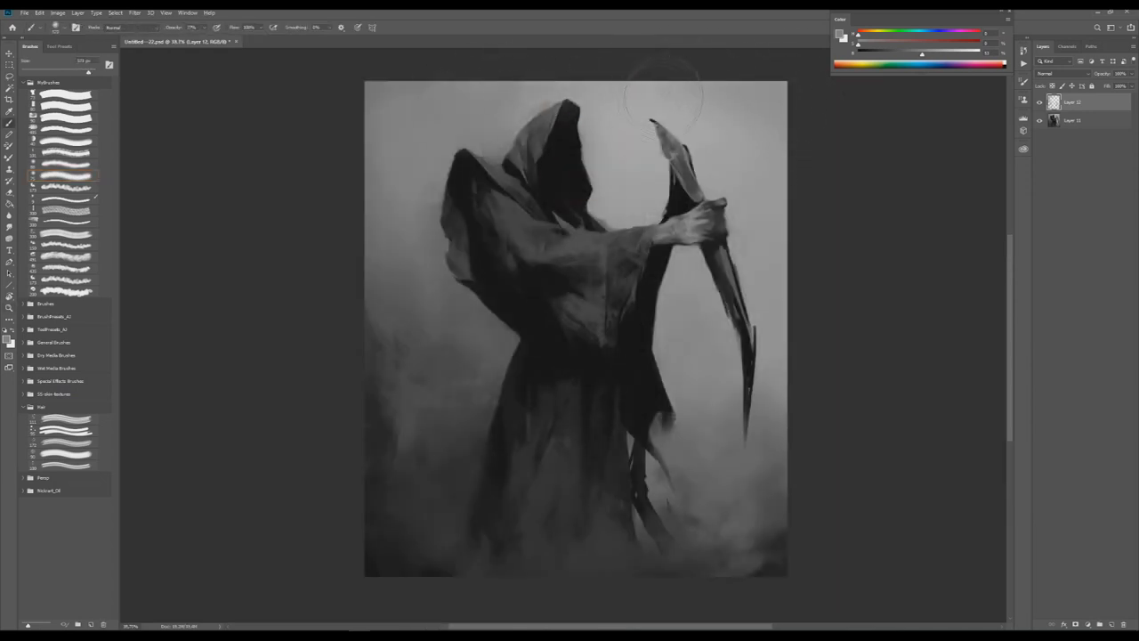
{"action": "scroll", "coordinate": [663, 93], "scroll_direction": "down", "scroll_amount": 3}
{"action": "scroll", "coordinate": [547, 98], "scroll_direction": "up", "scroll_amount": 3}
{"action": "scroll", "coordinate": [564, 210], "scroll_direction": "down", "scroll_amount": 3}
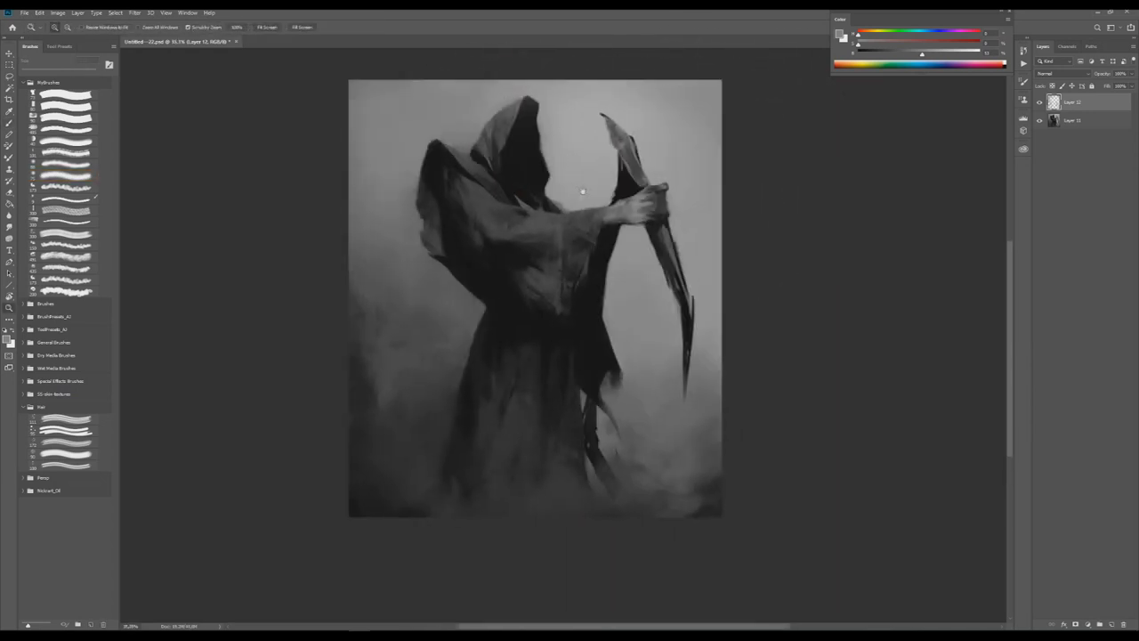
Mirror the canvas, create a new layer and paint background grey over the lower tip of the scythe blade.
{"action": "key", "text": "h"}
{"action": "scroll", "coordinate": [525, 267], "scroll_direction": "up", "scroll_amount": 3}
{"action": "scroll", "coordinate": [494, 267], "scroll_direction": "up", "scroll_amount": 3}
{"action": "key", "text": "ctrl+shift+alt+n"}
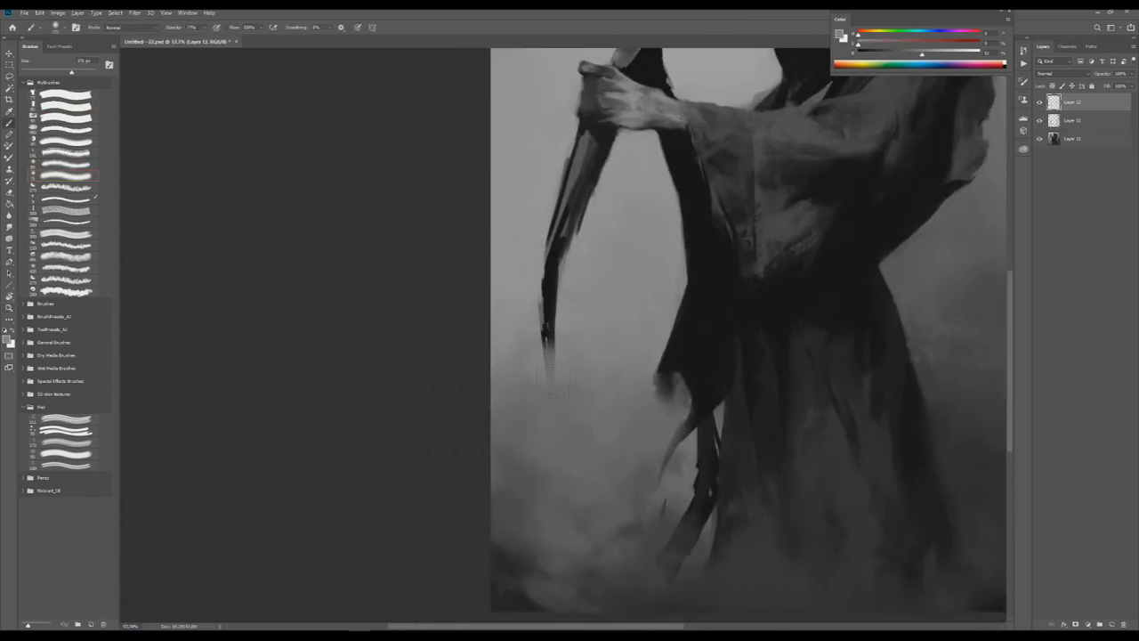
{"action": "left_click_drag", "start_coordinate": [552, 367], "coordinate": [545, 254]}
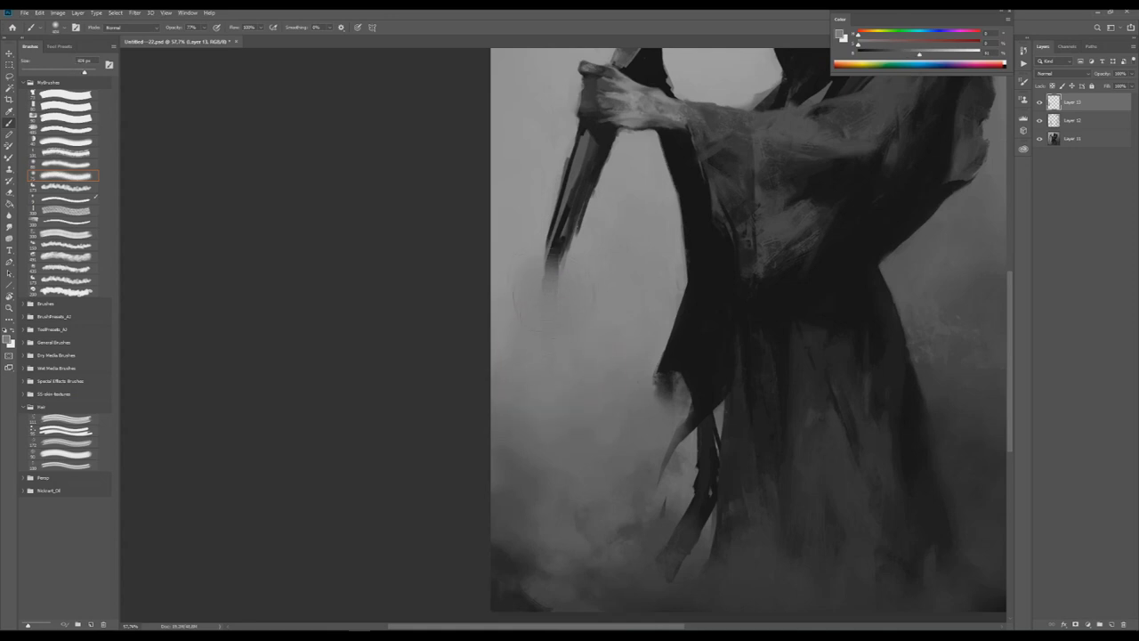
Mirror the canvas, repaint the hanging cloth as ragged, wispy strips and clean up the background below the shortened blade.
{"action": "scroll", "coordinate": [534, 293], "scroll_direction": "down", "scroll_amount": 3}
{"action": "scroll", "coordinate": [543, 294], "scroll_direction": "down", "scroll_amount": 5}
{"action": "key", "text": "z"}
{"action": "left_click_drag", "start_coordinate": [614, 333], "coordinate": [703, 333]}
{"action": "key", "text": "b"}
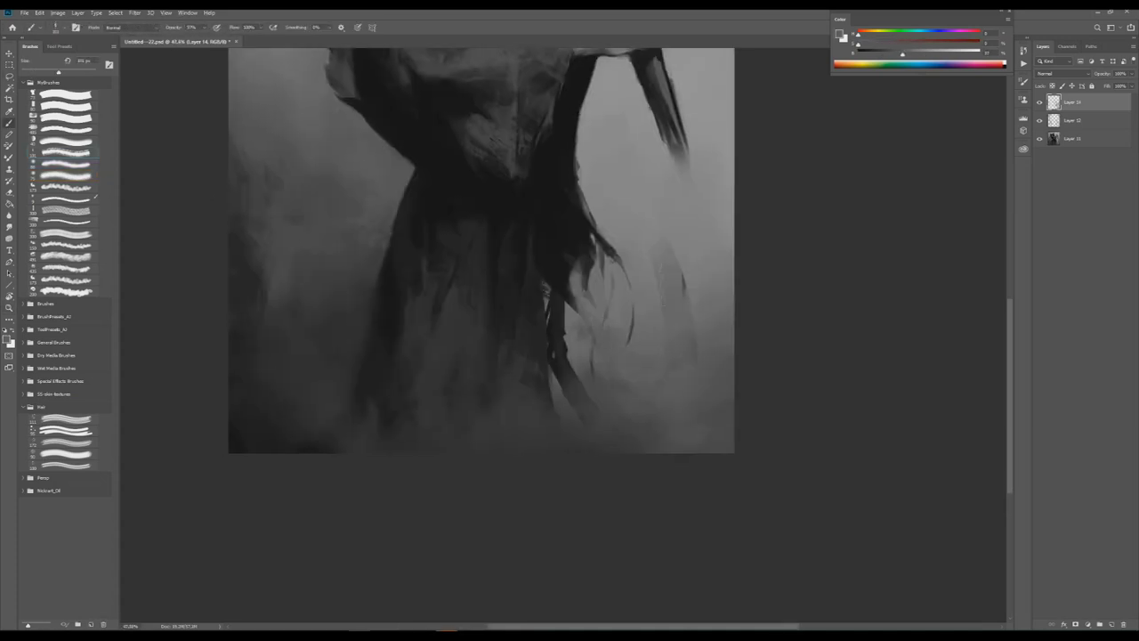
{"action": "left_click_drag", "start_coordinate": [696, 238], "coordinate": [687, 311]}
Add a layer mask to the torn-cloth layer and mask back part of the ragged strips.
{"action": "key", "text": "r"}
{"action": "key", "text": "z"}
{"action": "left_click_drag", "start_coordinate": [712, 297], "coordinate": [652, 334]}
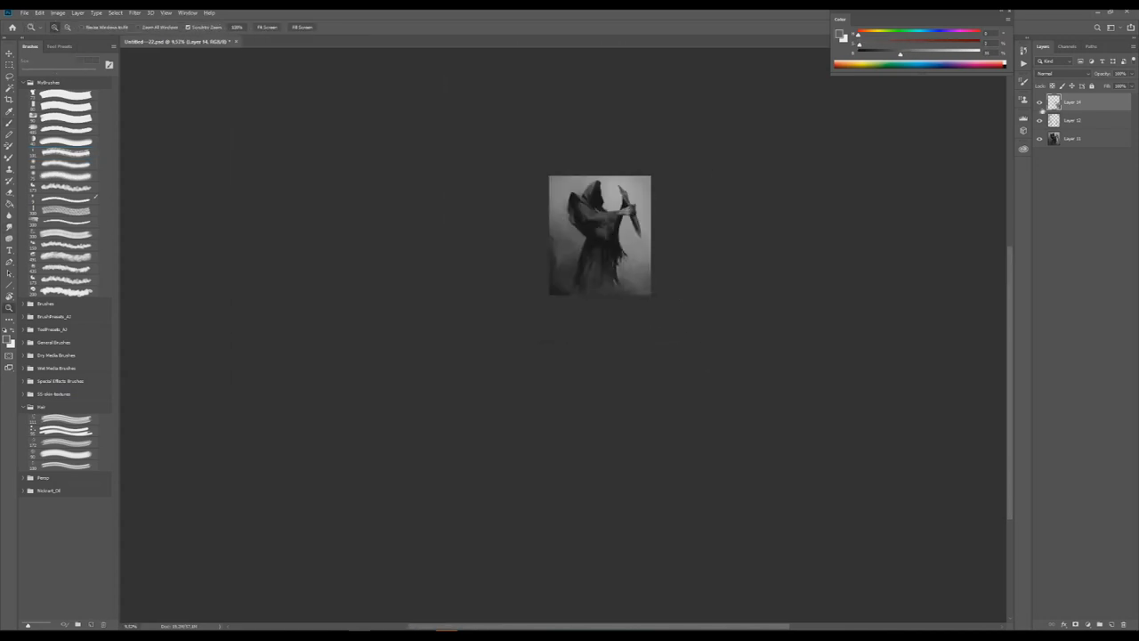
{"action": "scroll", "coordinate": [494, 241], "scroll_direction": "up", "scroll_amount": 4}
{"action": "key", "text": "b"}
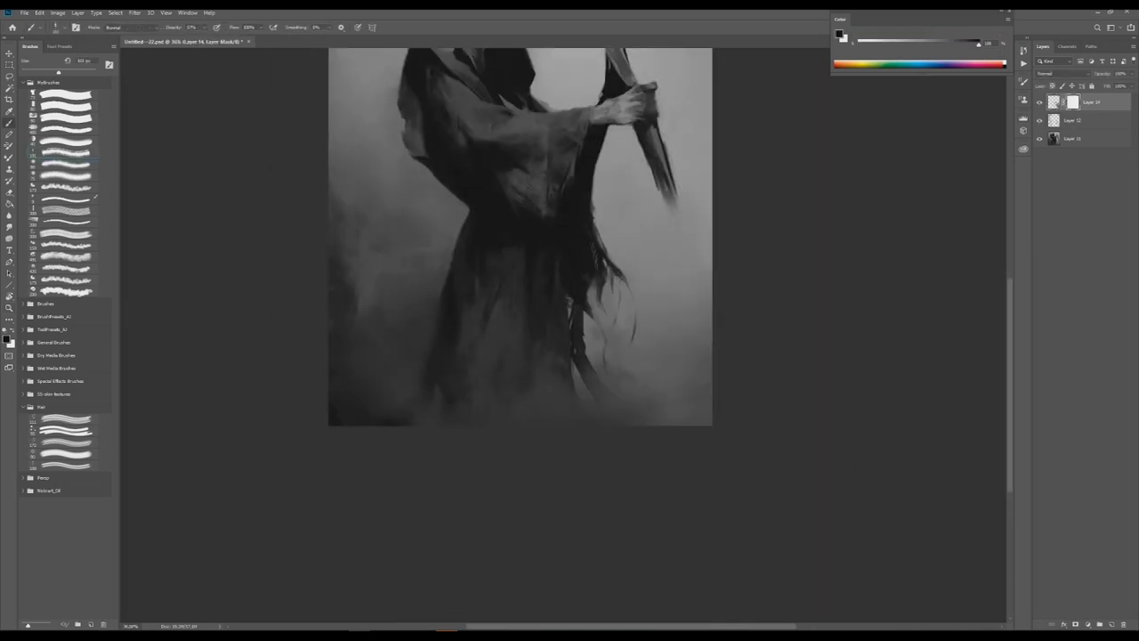
{"action": "key", "text": "z"}
{"action": "left_click_drag", "start_coordinate": [641, 360], "coordinate": [579, 373]}
{"action": "left_click_drag", "start_coordinate": [574, 322], "coordinate": [628, 322]}
Create a new layer and refine the hanging cloth strips below the sleeve with sampled dark greys.
{"action": "key", "text": "ctrl+shift+n"}
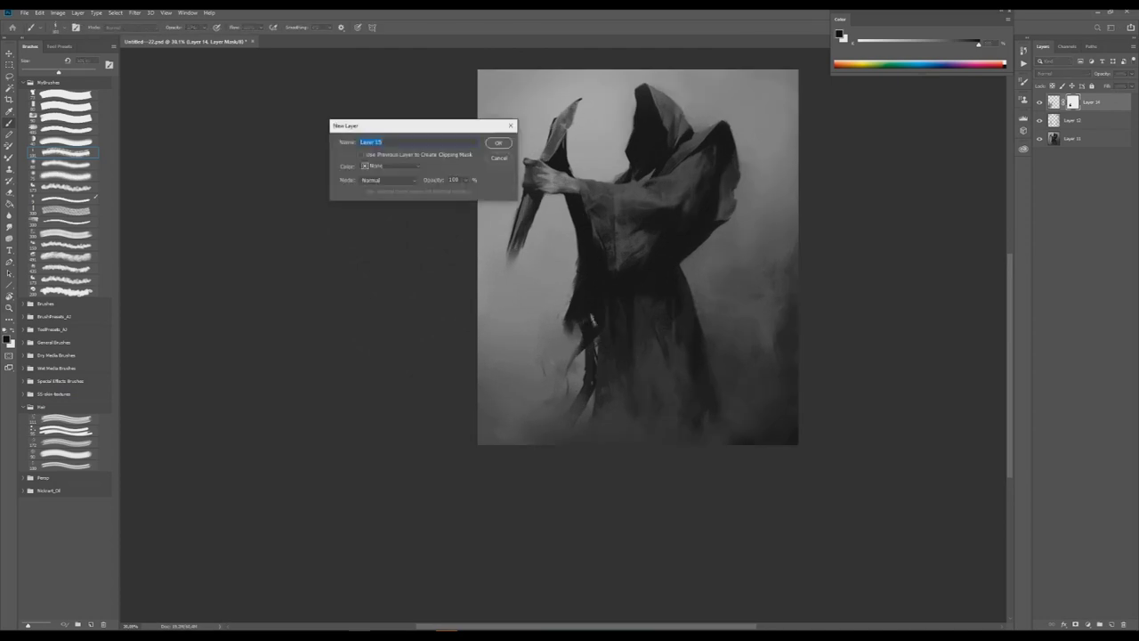
{"action": "key", "text": "Return"}
{"action": "key", "text": "b"}
{"action": "left_click", "coordinate": [581, 280], "text": "alt"}
{"action": "scroll", "coordinate": [581, 279], "scroll_direction": "down", "scroll_amount": 3}
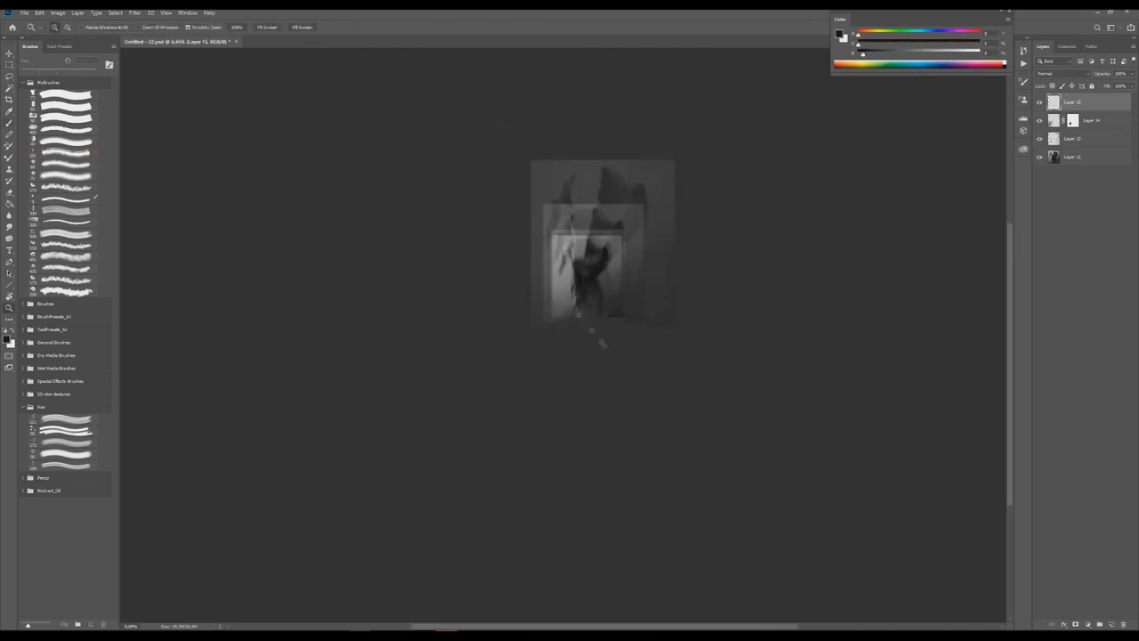
{"action": "scroll", "coordinate": [581, 279], "scroll_direction": "up", "scroll_amount": 4}
{"action": "scroll", "coordinate": [537, 306], "scroll_direction": "up", "scroll_amount": 1}
{"action": "left_click", "coordinate": [565, 298], "text": "alt"}
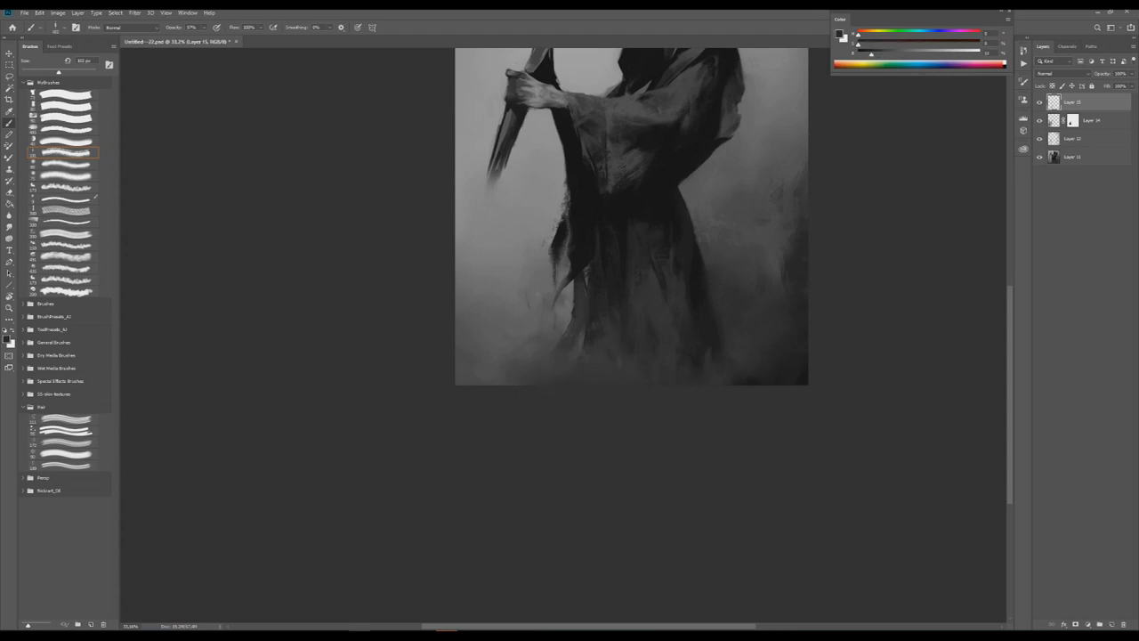
{"action": "key", "text": "z"}
{"action": "left_click_drag", "start_coordinate": [638, 389], "coordinate": [616, 362]}
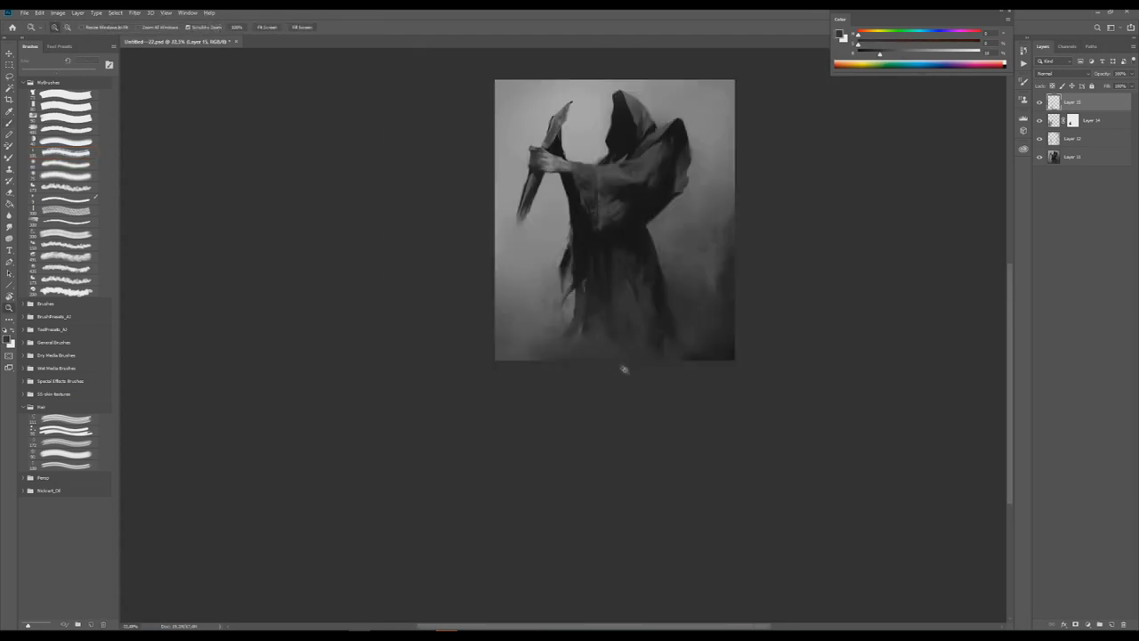
Fade the lower scythe blade into the background using a sampled grey and a large soft brush, and mirror the canvas.
{"action": "scroll", "coordinate": [521, 134], "scroll_direction": "up", "scroll_amount": 3}
{"action": "key", "text": "b"}
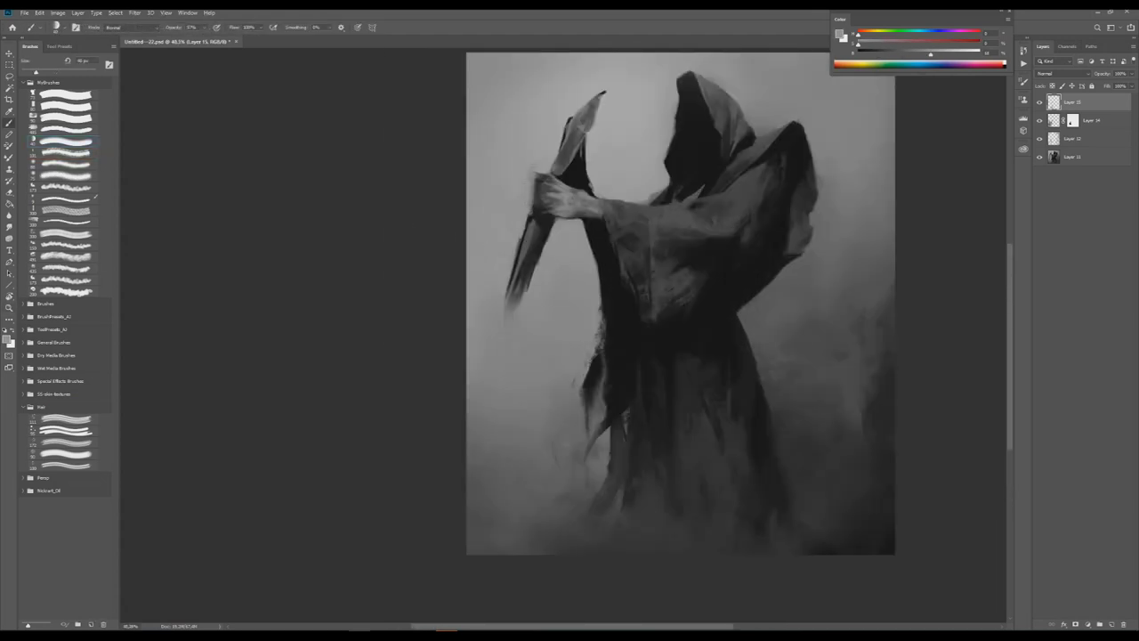
{"action": "left_click", "coordinate": [510, 312], "text": "alt"}
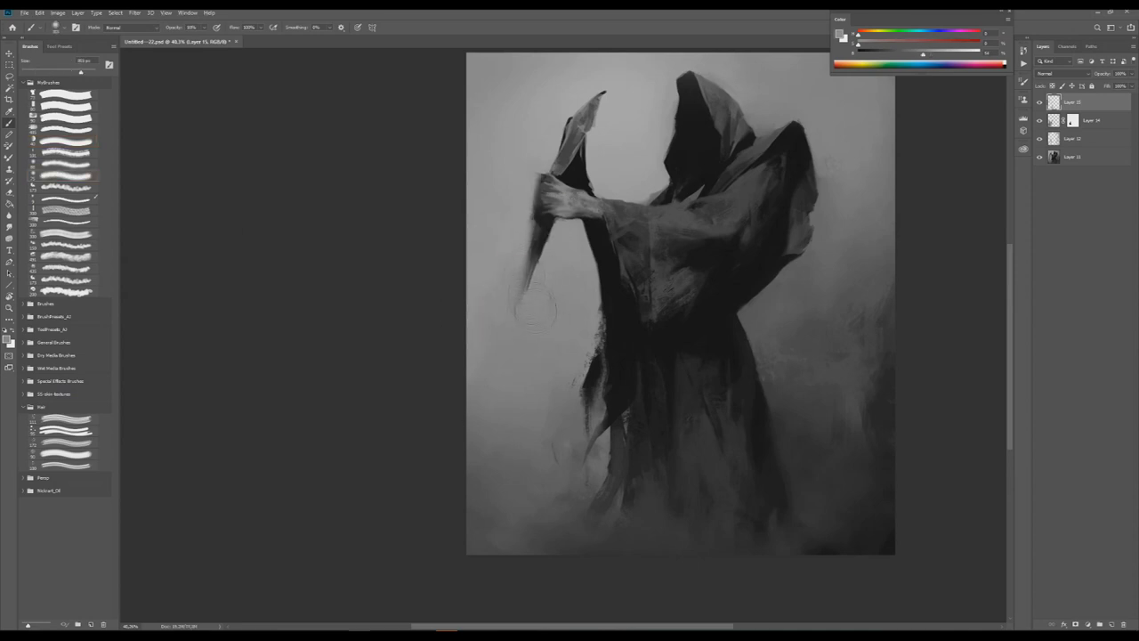
{"action": "key", "text": "h"}
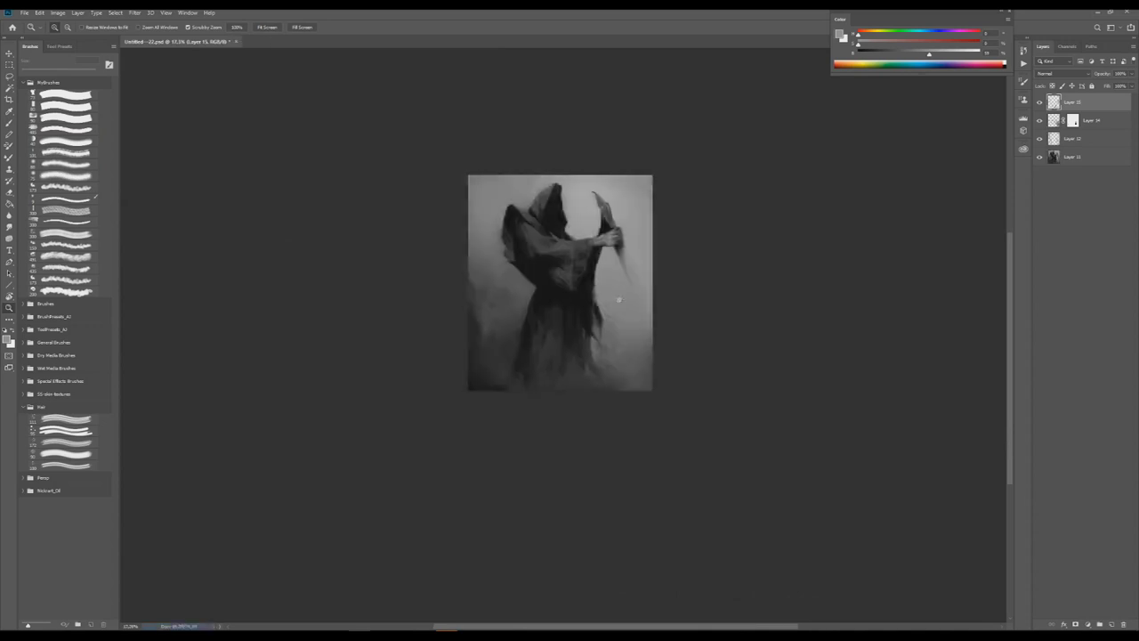
{"action": "scroll", "coordinate": [552, 222], "scroll_direction": "up", "scroll_amount": 2}
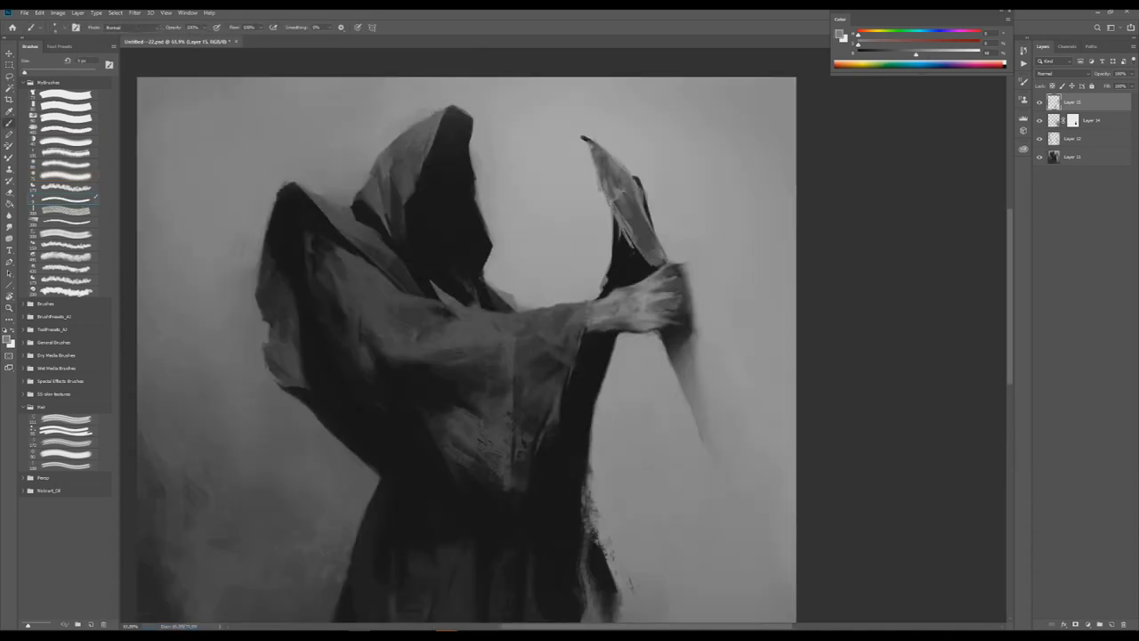
Paint light and dark texture strokes on the scythe section just above the hand, undoing a stray stroke.
{"action": "scroll", "coordinate": [629, 227], "scroll_direction": "up", "scroll_amount": 5}
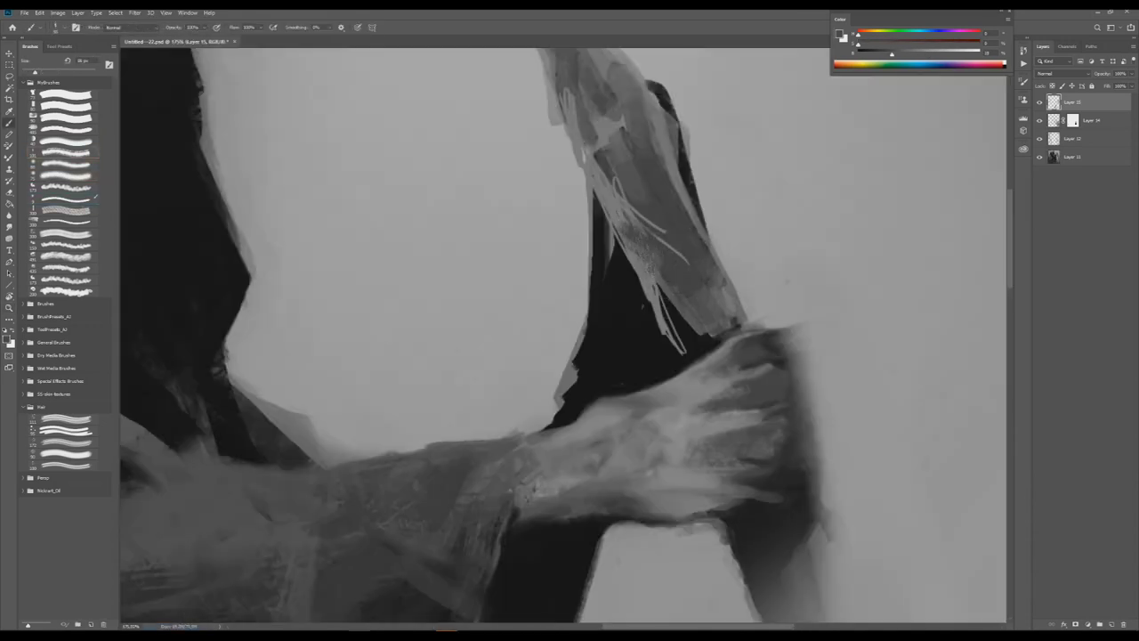
{"action": "left_click_drag", "start_coordinate": [594, 207], "coordinate": [633, 147]}
{"action": "left_click_drag", "start_coordinate": [642, 223], "coordinate": [704, 283]}
{"action": "key", "text": "ctrl+z"}
{"action": "scroll", "coordinate": [659, 267], "scroll_direction": "down", "scroll_amount": 3}
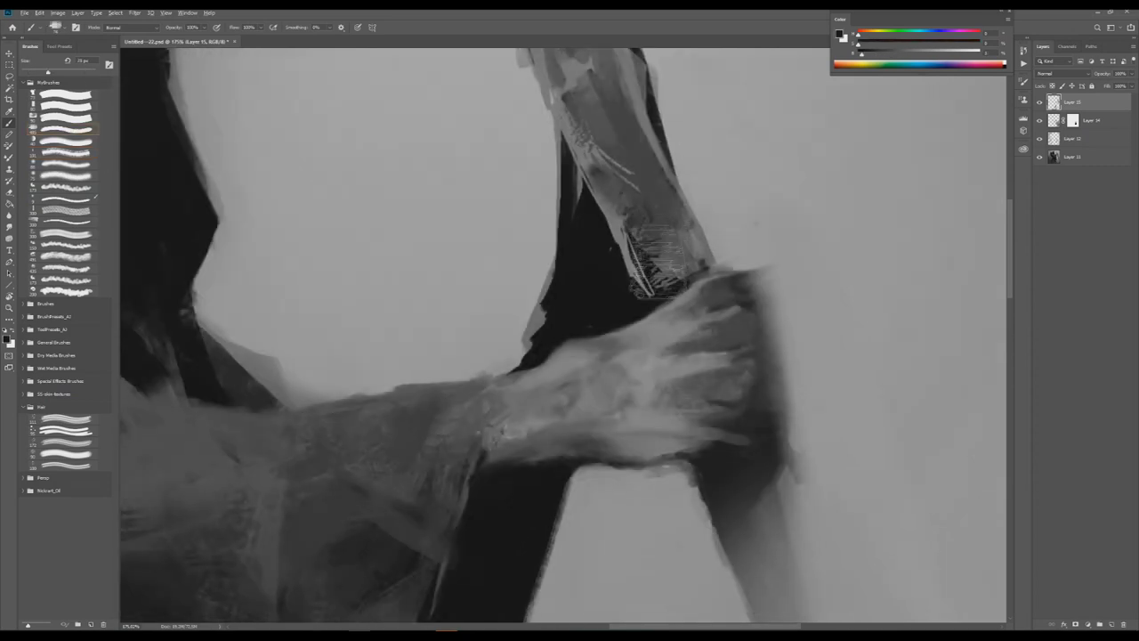
{"action": "scroll", "coordinate": [658, 267], "scroll_direction": "down", "scroll_amount": 3}
{"action": "scroll", "coordinate": [659, 267], "scroll_direction": "up", "scroll_amount": 3}
{"action": "scroll", "coordinate": [659, 178], "scroll_direction": "up", "scroll_amount": 2}
Reshape the scythe's upper point with dark grey facets, clean its outline with sampled greys and mirror the canvas.
{"action": "left_click_drag", "start_coordinate": [623, 126], "coordinate": [649, 230]}
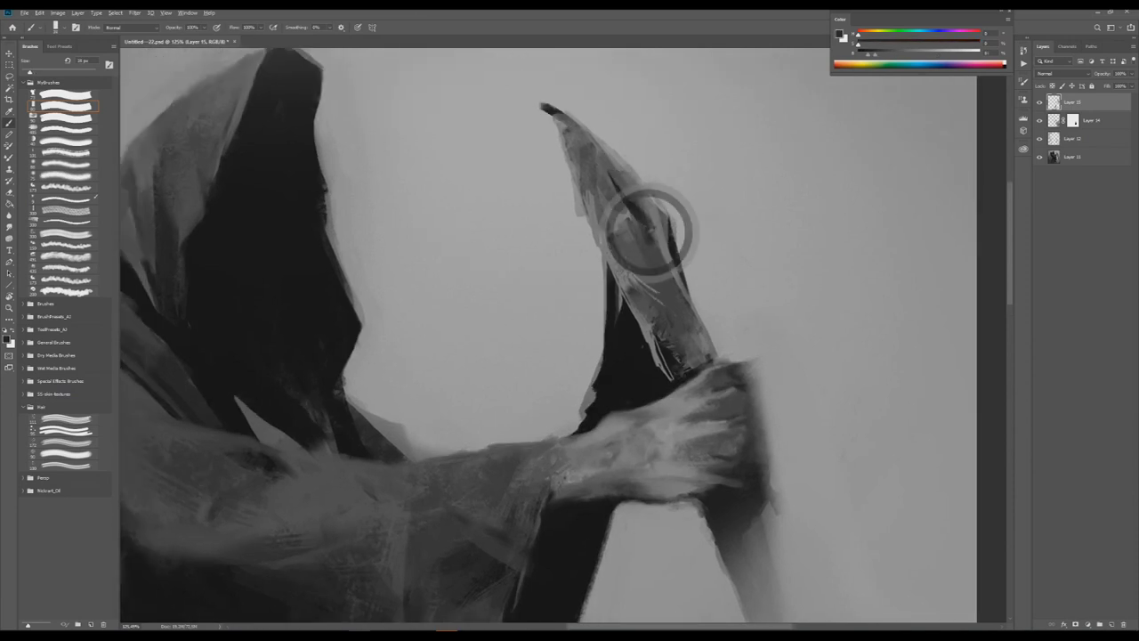
{"action": "scroll", "coordinate": [649, 230], "scroll_direction": "down", "scroll_amount": 2}
{"action": "left_click_drag", "start_coordinate": [658, 178], "coordinate": [620, 271]}
{"action": "left_click", "coordinate": [615, 230], "text": "alt"}
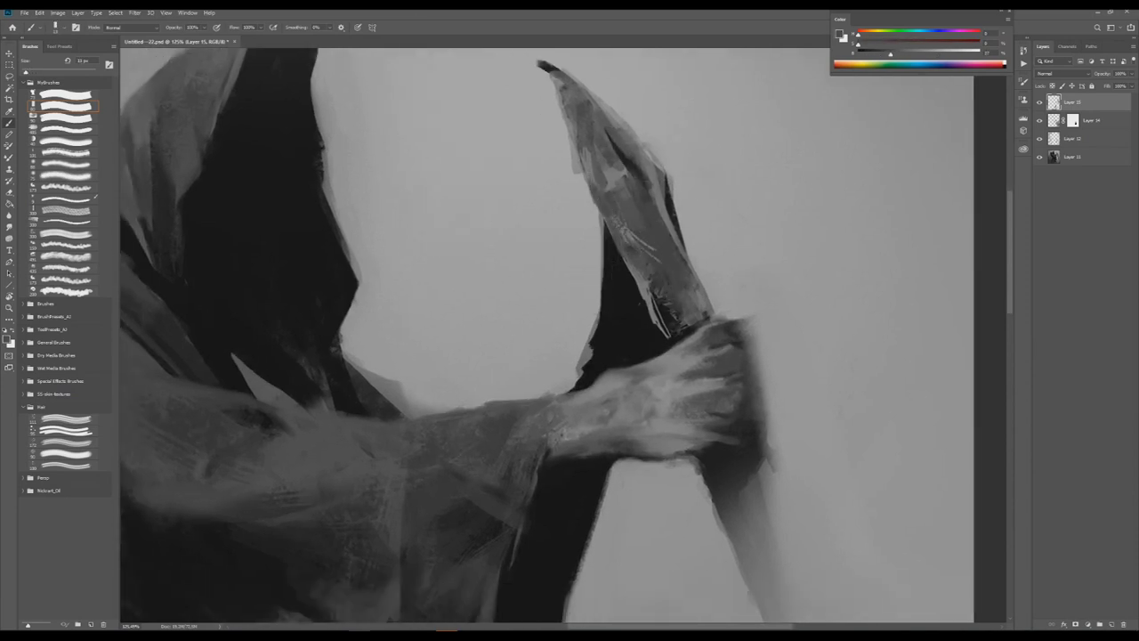
{"action": "left_click_drag", "start_coordinate": [579, 164], "coordinate": [592, 206]}
{"action": "left_click", "coordinate": [631, 152], "text": "alt"}
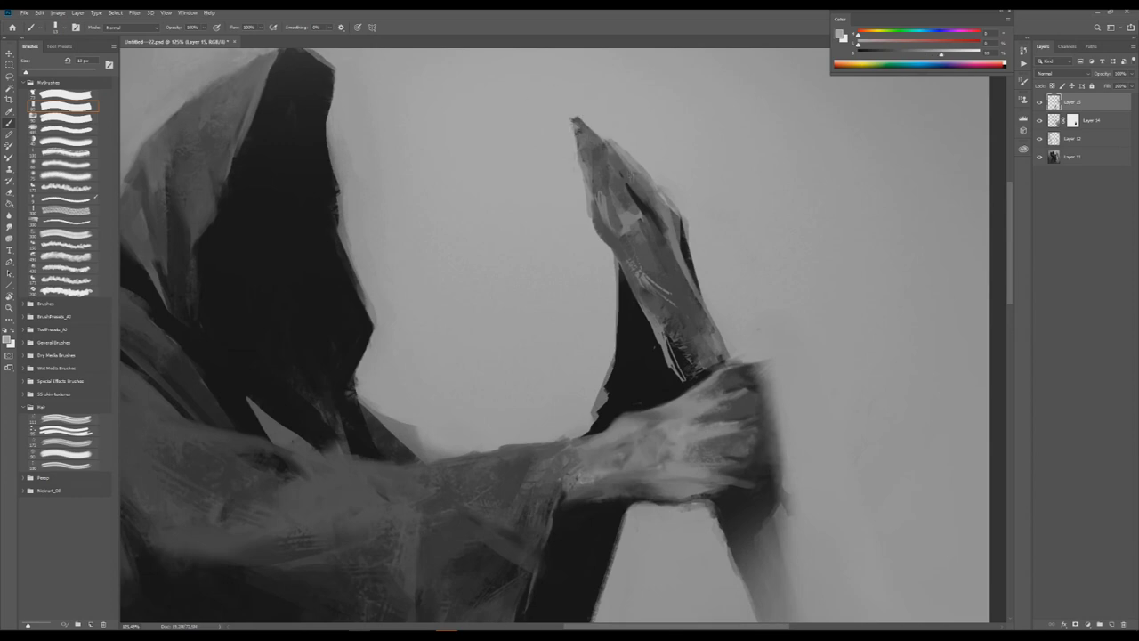
{"action": "key", "text": "ctrl+0"}
{"action": "key", "text": "h"}
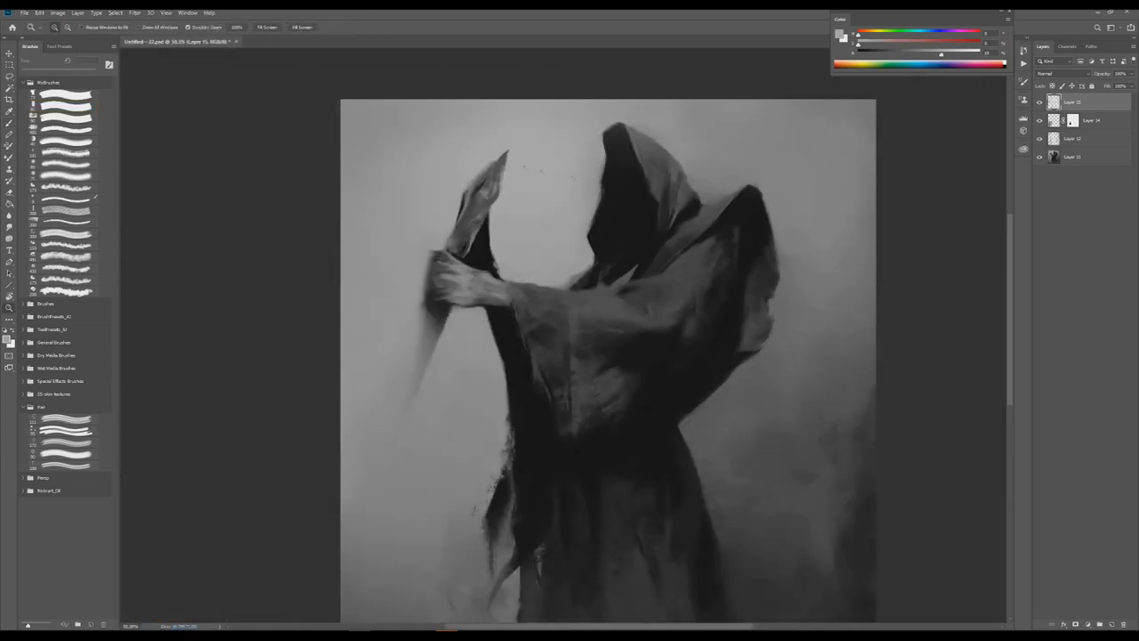
Blend mid-grey over the scythe's upper section and trim its pointed tip into a blunter end.
{"action": "scroll", "coordinate": [534, 204], "scroll_direction": "up", "scroll_amount": 3}
{"action": "scroll", "coordinate": [543, 159], "scroll_direction": "down", "scroll_amount": 2}
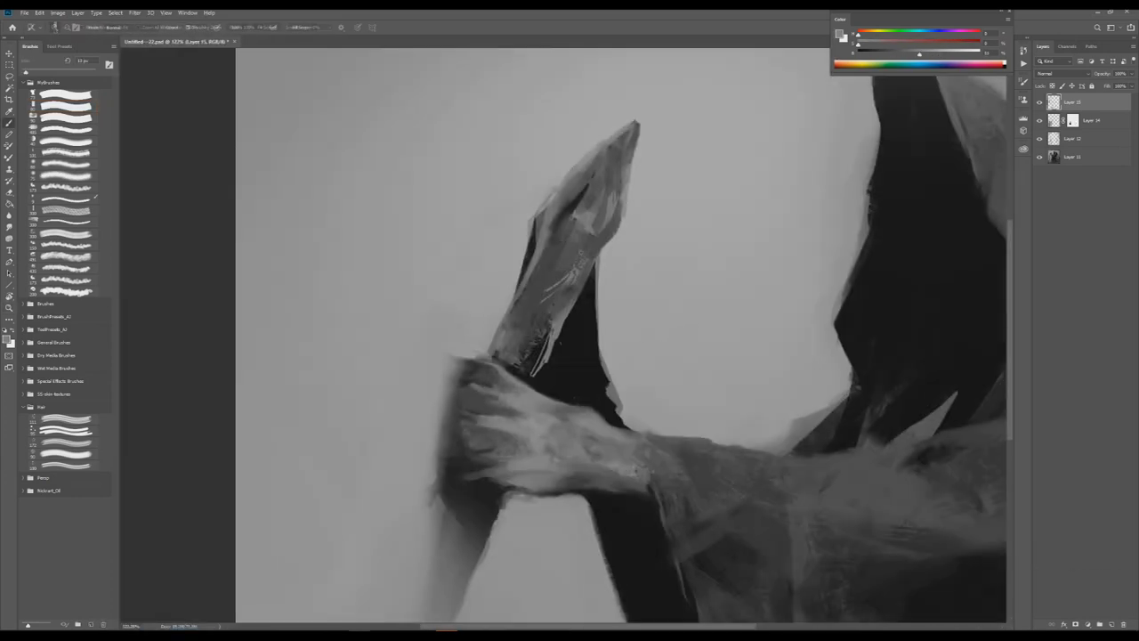
{"action": "left_click_drag", "start_coordinate": [591, 214], "coordinate": [614, 173]}
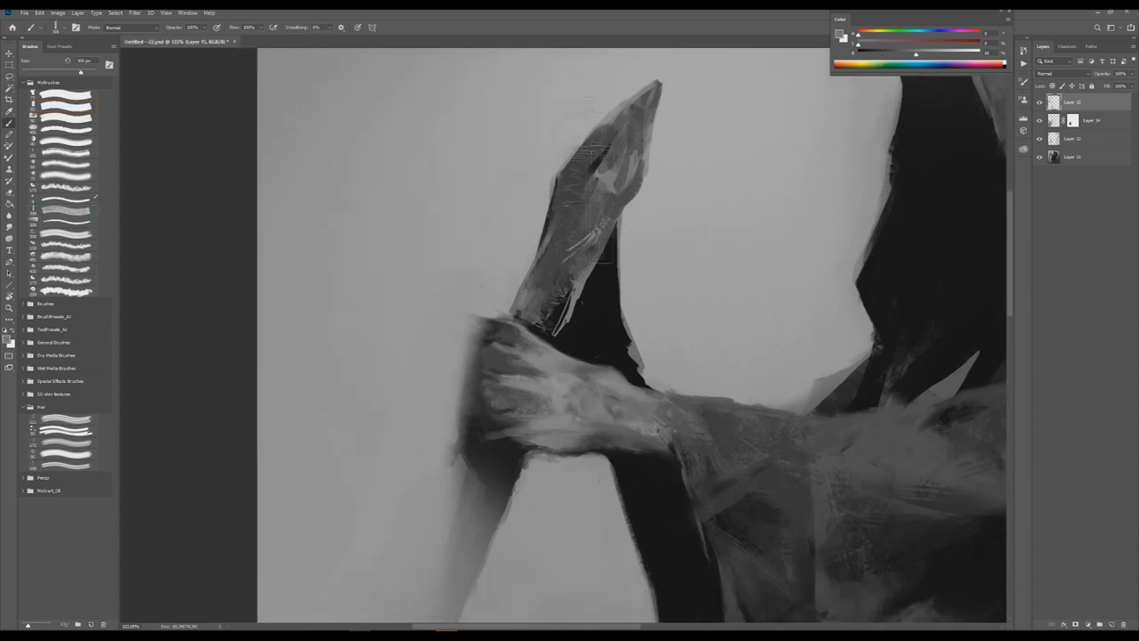
{"action": "scroll", "coordinate": [614, 174], "scroll_direction": "down", "scroll_amount": 5}
{"action": "scroll", "coordinate": [614, 174], "scroll_direction": "up", "scroll_amount": 4}
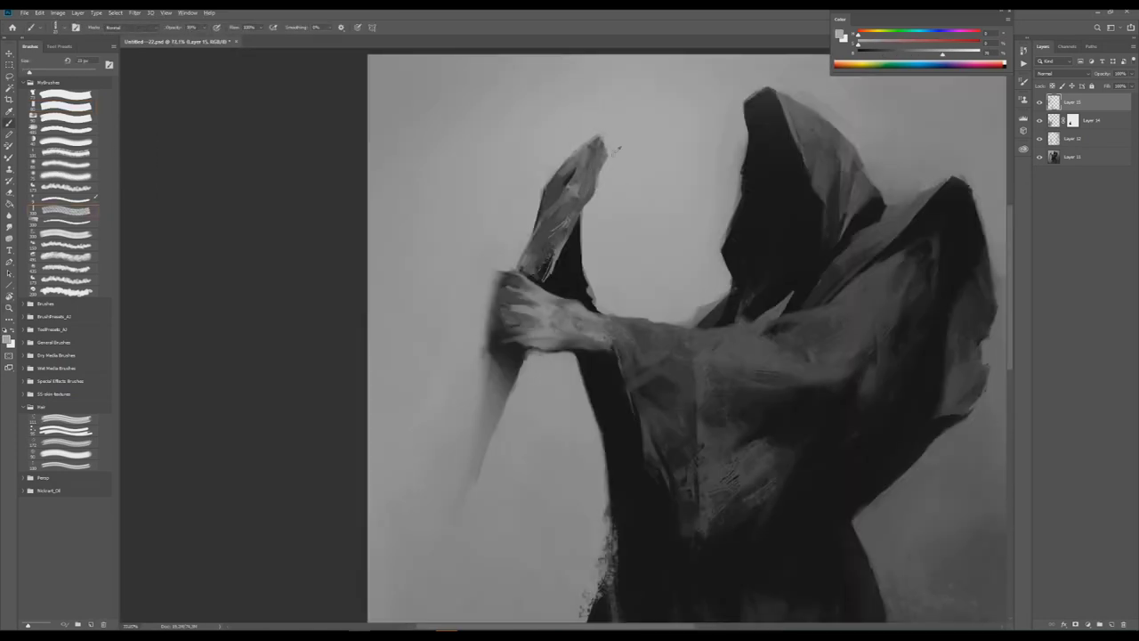
{"action": "scroll", "coordinate": [612, 153], "scroll_direction": "down", "scroll_amount": 4}
{"action": "scroll", "coordinate": [612, 153], "scroll_direction": "up", "scroll_amount": 3}
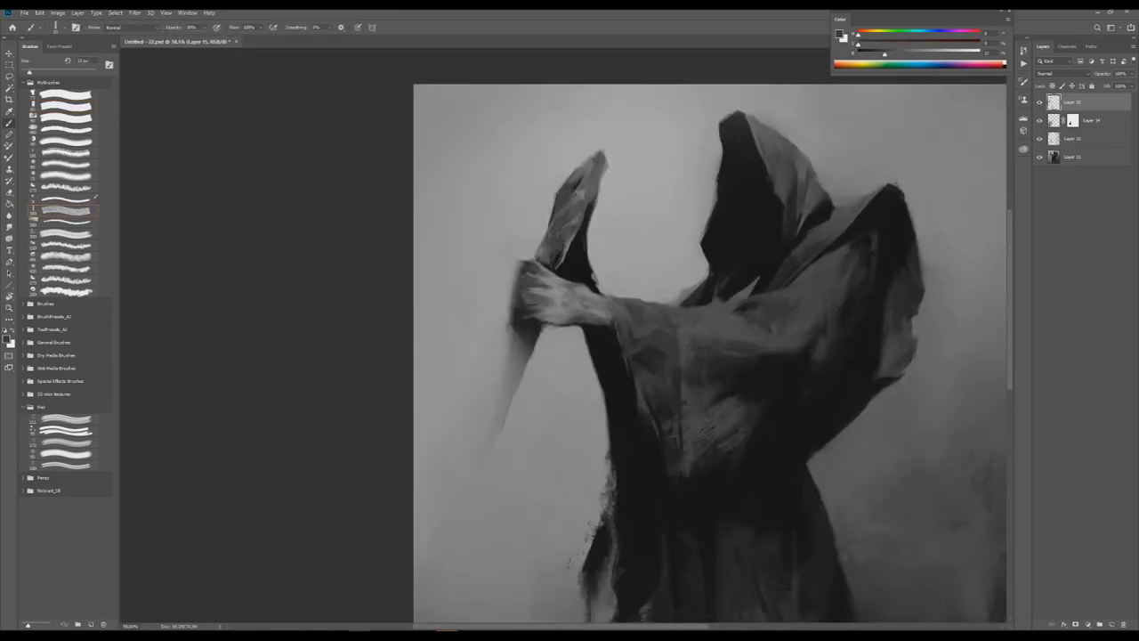
{"action": "scroll", "coordinate": [572, 203], "scroll_direction": "down", "scroll_amount": 4}
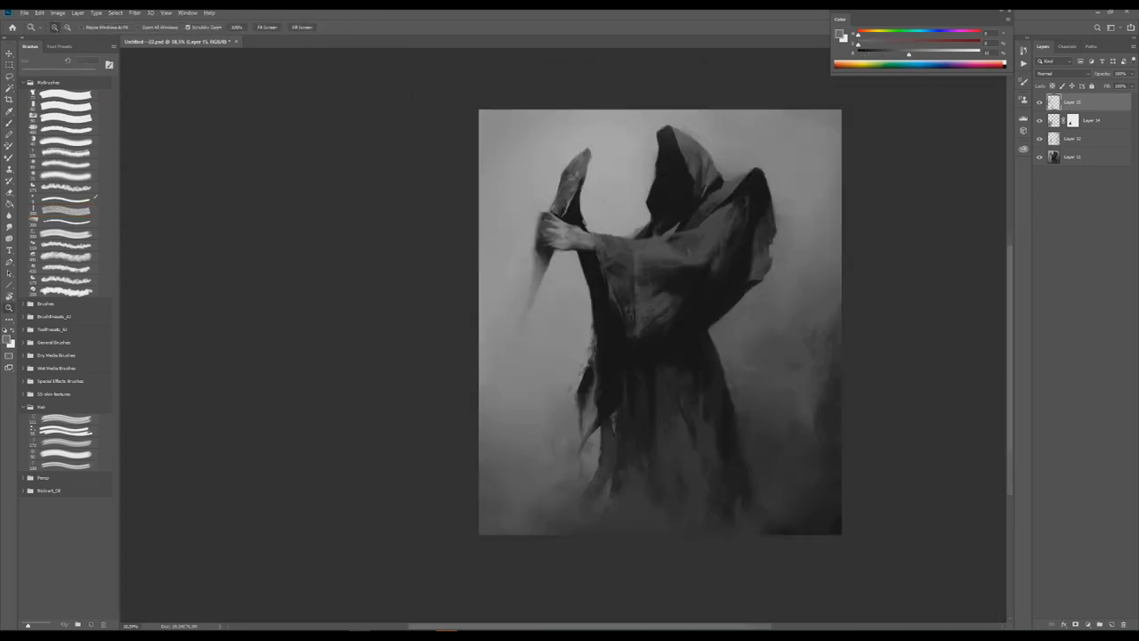
Simplify the shading of the scythe's upper section with dark grey, keeping a dark accent at its bend.
{"action": "scroll", "coordinate": [573, 203], "scroll_direction": "up", "scroll_amount": 7}
{"action": "scroll", "coordinate": [579, 195], "scroll_direction": "down", "scroll_amount": 1}
{"action": "mouse_move", "coordinate": [592, 174]}
{"action": "left_mouse_down"}
{"action": "mouse_move", "coordinate": [534, 267]}
{"action": "mouse_move", "coordinate": [555, 280]}
{"action": "left_mouse_up"}
{"action": "scroll", "coordinate": [555, 280], "scroll_direction": "up", "scroll_amount": 1}
{"action": "key", "text": "z"}
{"action": "scroll", "coordinate": [538, 233], "scroll_direction": "down", "scroll_amount": 6}
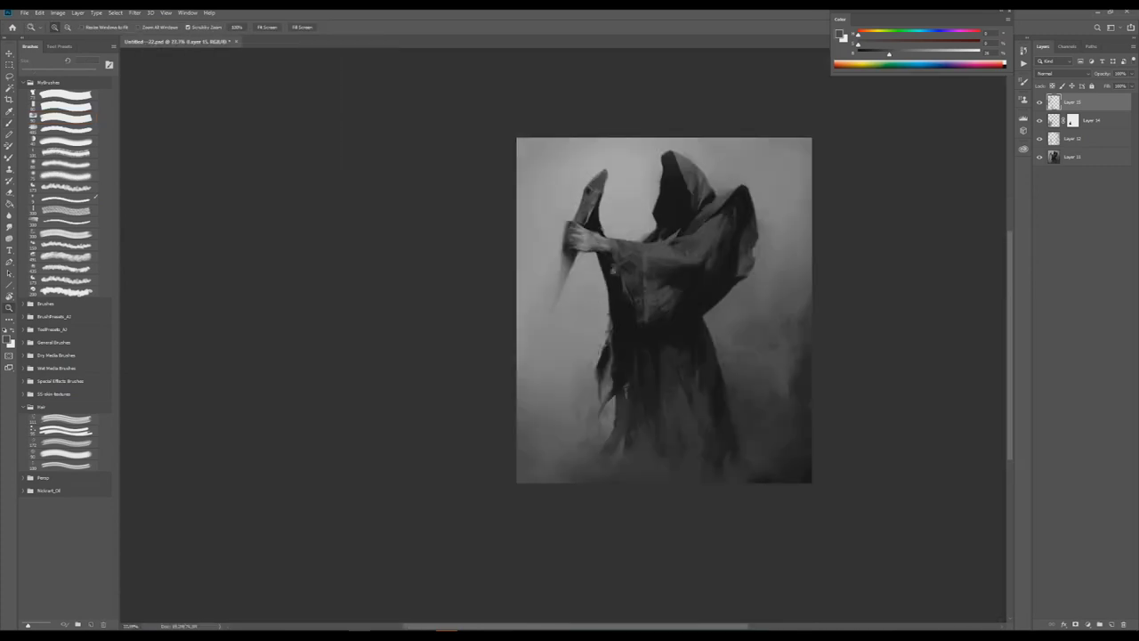
{"action": "scroll", "coordinate": [539, 233], "scroll_direction": "up", "scroll_amount": 1}
{"action": "scroll", "coordinate": [620, 185], "scroll_direction": "up", "scroll_amount": 5}
Mirror the canvas and extend the scythe's upper end into a curved, hooked tip with dark grey.
{"action": "key", "text": "b"}
{"action": "mouse_move", "coordinate": [643, 233]}
{"action": "left_mouse_down"}
{"action": "mouse_move", "coordinate": [693, 279]}
{"action": "mouse_move", "coordinate": [689, 233]}
{"action": "mouse_move", "coordinate": [703, 258]}
{"action": "left_mouse_up"}
{"action": "scroll", "coordinate": [649, 184], "scroll_direction": "down", "scroll_amount": 4}
{"action": "key", "text": "bracketright"}
{"action": "key", "text": "bracketright"}
{"action": "key", "text": "bracketright"}
{"action": "key", "text": "bracketright"}
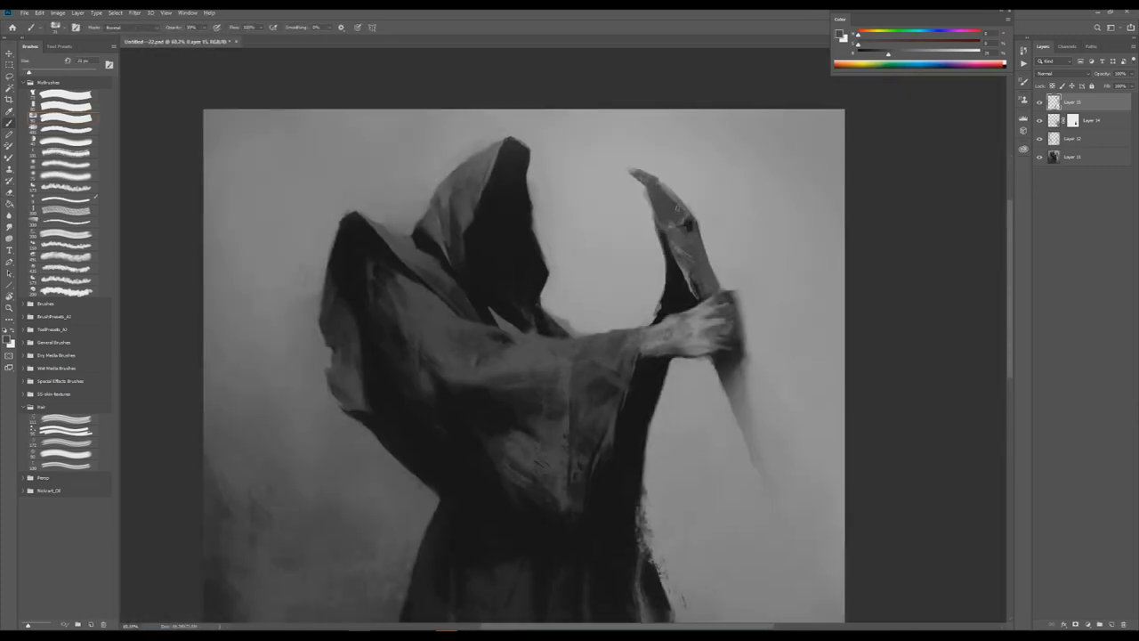
Paint rough dark and light texture marks along the hooked upper scythe with a smaller brush and sampled greys.
{"action": "scroll", "coordinate": [661, 192], "scroll_direction": "up", "scroll_amount": 6}
{"action": "key", "text": "bracketleft"}
{"action": "key", "text": "bracketleft"}
{"action": "key", "text": "bracketleft"}
{"action": "key", "text": "bracketleft"}
{"action": "key", "text": "bracketleft"}
{"action": "key", "text": "bracketleft"}
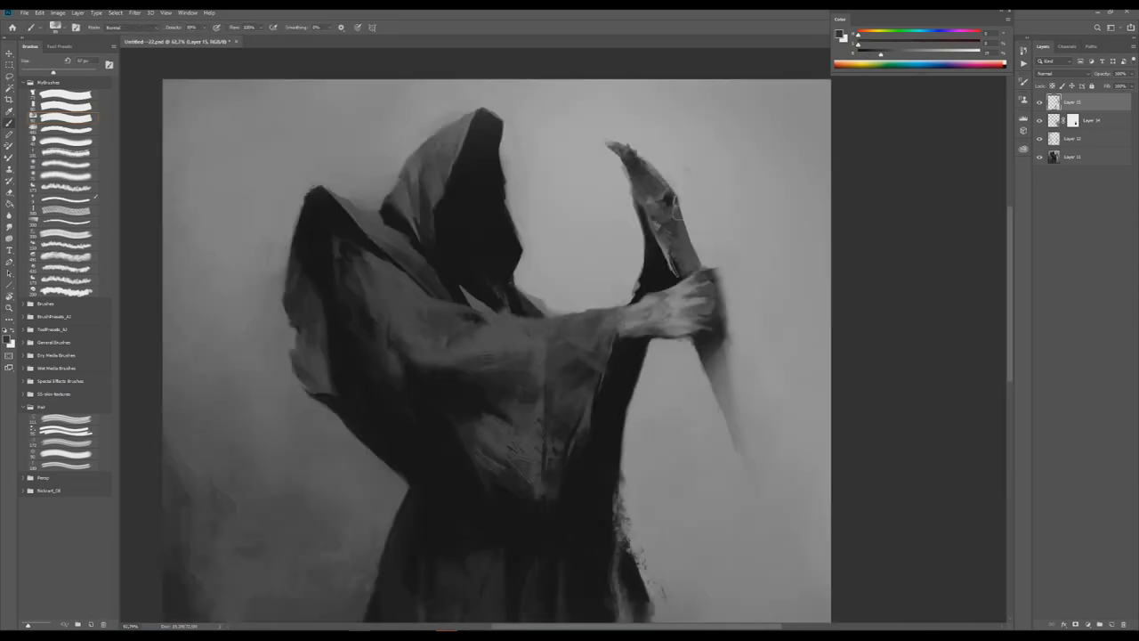
{"action": "left_click", "coordinate": [661, 192], "text": "alt"}
{"action": "left_click_drag", "start_coordinate": [665, 210], "coordinate": [689, 239]}
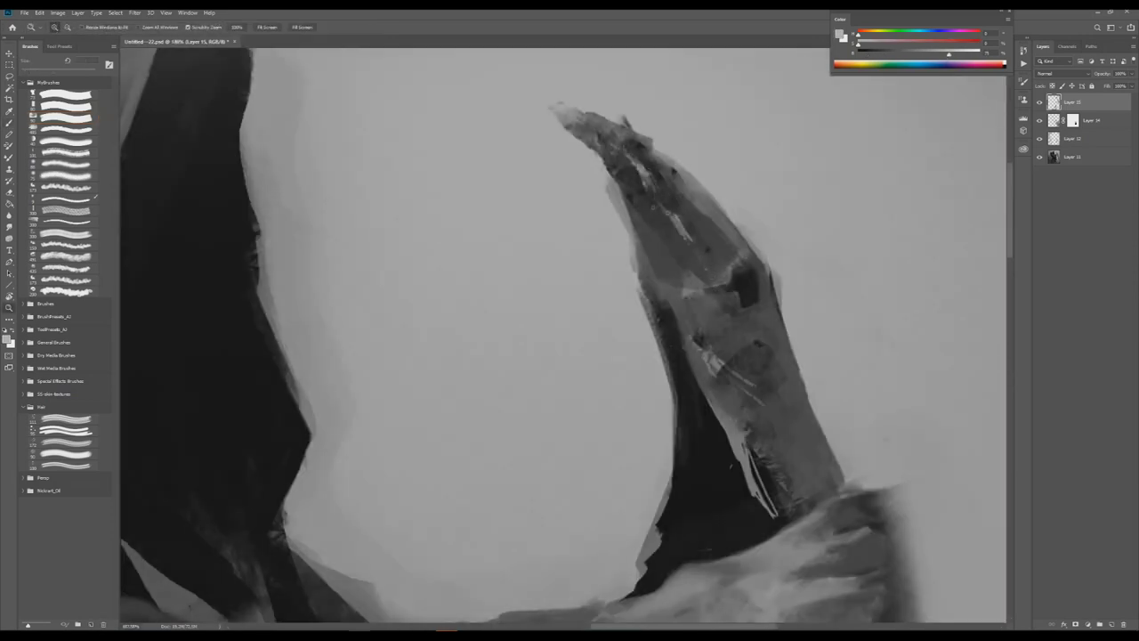
Refine the hooked tip and surface tones with a larger brush and sampled grey, and mirror the canvas.
{"action": "scroll", "coordinate": [663, 213], "scroll_direction": "down", "scroll_amount": 2}
{"action": "key", "text": "bracketright"}
{"action": "key", "text": "bracketright"}
{"action": "key", "text": "bracketright"}
{"action": "key", "text": "bracketright"}
{"action": "left_click", "coordinate": [673, 216], "text": "alt"}
{"action": "key", "text": "z"}
{"action": "left_click_drag", "start_coordinate": [712, 158], "coordinate": [534, 162]}
{"action": "key", "text": "ctrl+shift+h"}
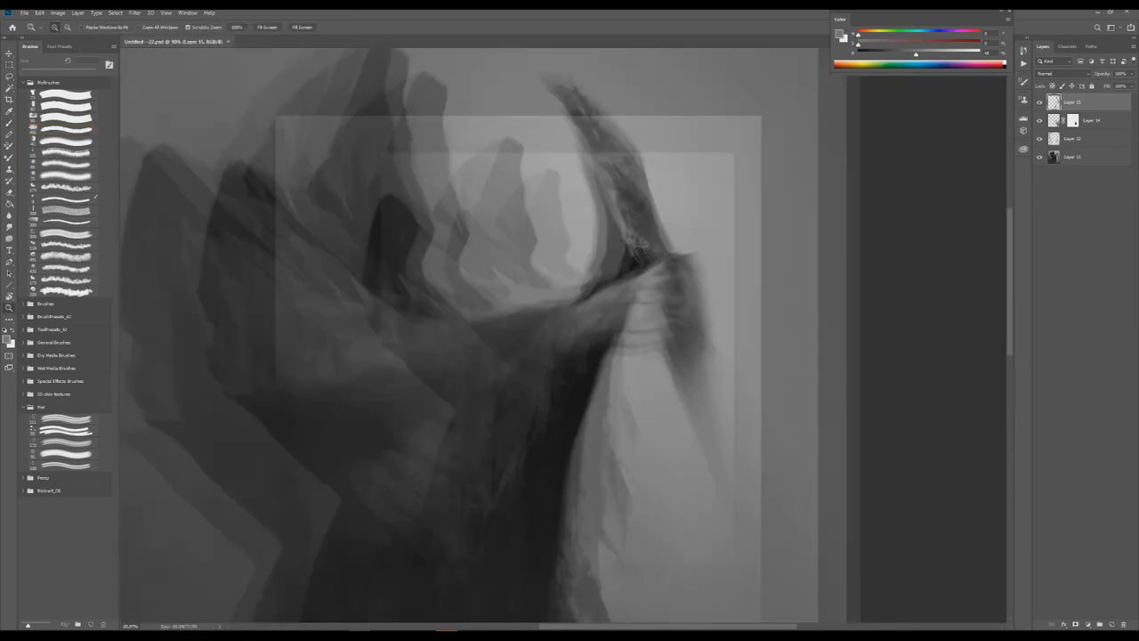
Block in a flat dark-grey scythe joint over the fingers, extending the upper shaft across the fist.
{"action": "scroll", "coordinate": [534, 267], "scroll_direction": "up", "scroll_amount": 5}
{"action": "key", "text": "b"}
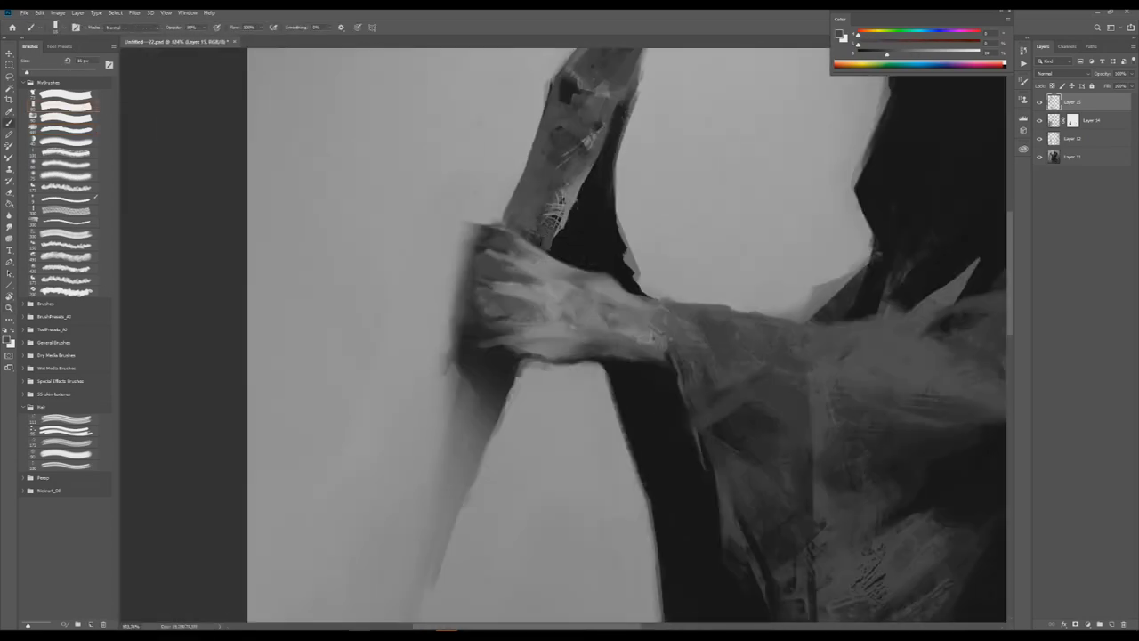
{"action": "mouse_move", "coordinate": [495, 212]}
{"action": "left_mouse_down"}
{"action": "mouse_move", "coordinate": [442, 236]}
{"action": "mouse_move", "coordinate": [503, 267]}
{"action": "left_mouse_up"}
{"action": "mouse_move", "coordinate": [538, 156]}
{"action": "left_mouse_down"}
{"action": "mouse_move", "coordinate": [485, 285]}
{"action": "mouse_move", "coordinate": [513, 254]}
{"action": "left_mouse_up"}
{"action": "left_click_drag", "start_coordinate": [583, 223], "coordinate": [561, 311]}
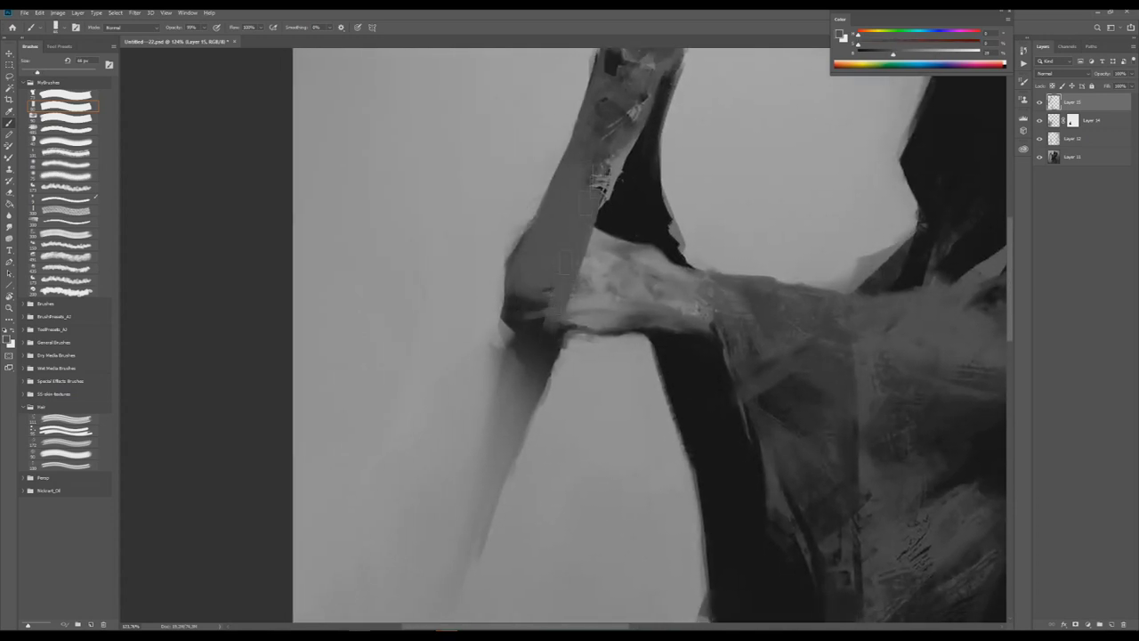
Refine the shaft's inner edge above the joint and the dark sliver beside the wrist with sampled darks.
{"action": "key", "text": "h"}
{"action": "left_click_drag", "start_coordinate": [596, 211], "coordinate": [636, 173]}
{"action": "key", "text": "h"}
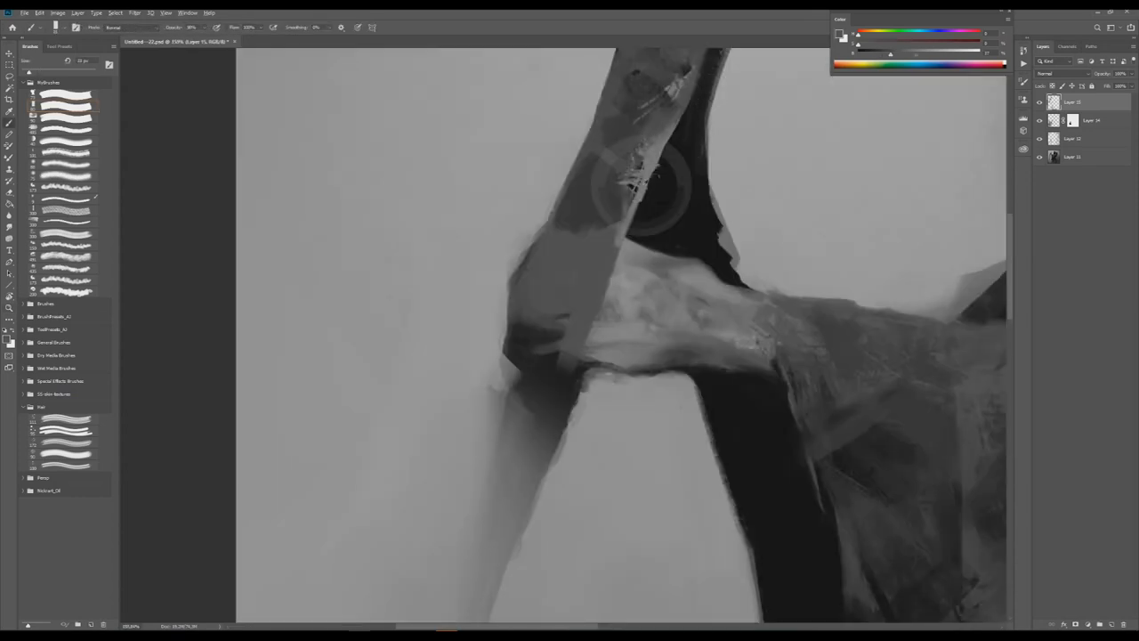
{"action": "scroll", "coordinate": [623, 338], "scroll_direction": "down", "scroll_amount": 5}
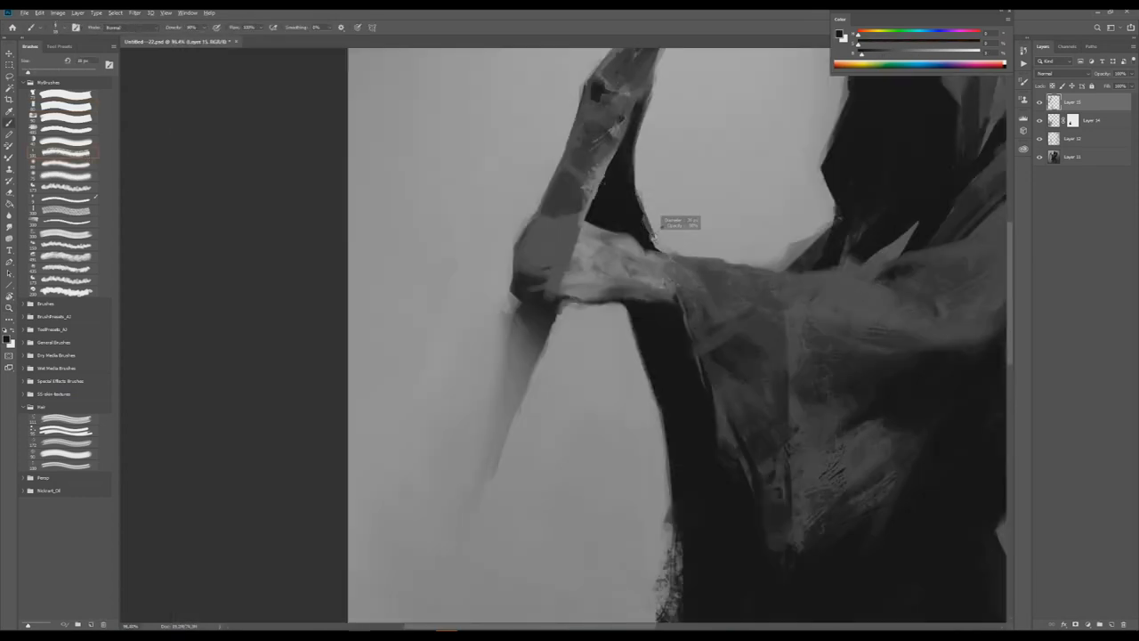
{"action": "left_click", "coordinate": [649, 216], "text": "alt"}
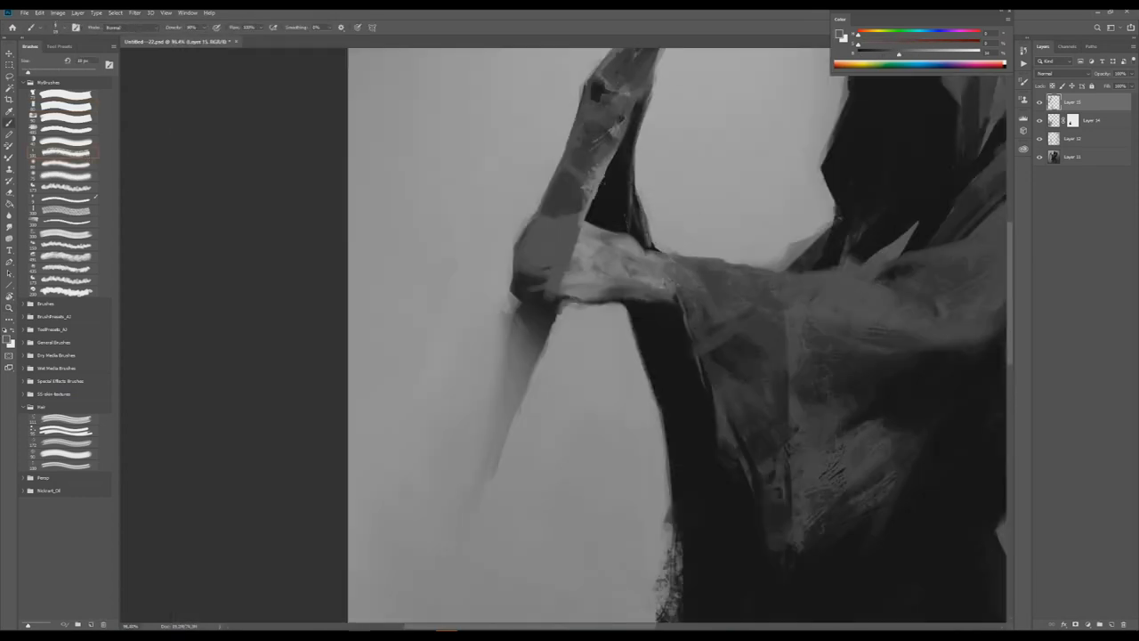
{"action": "key", "text": "h"}
{"action": "mouse_move", "coordinate": [611, 173]}
{"action": "left_mouse_down"}
{"action": "mouse_move", "coordinate": [676, 255]}
{"action": "mouse_move", "coordinate": [597, 171]}
{"action": "left_mouse_up"}
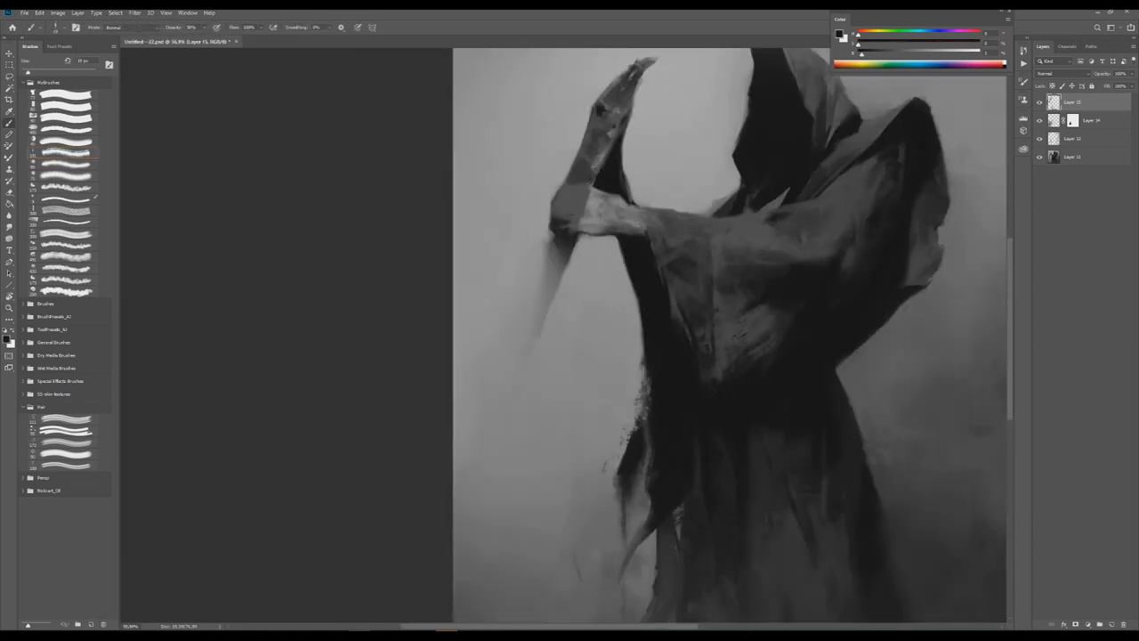
{"action": "left_click_drag", "start_coordinate": [567, 227], "coordinate": [553, 242]}
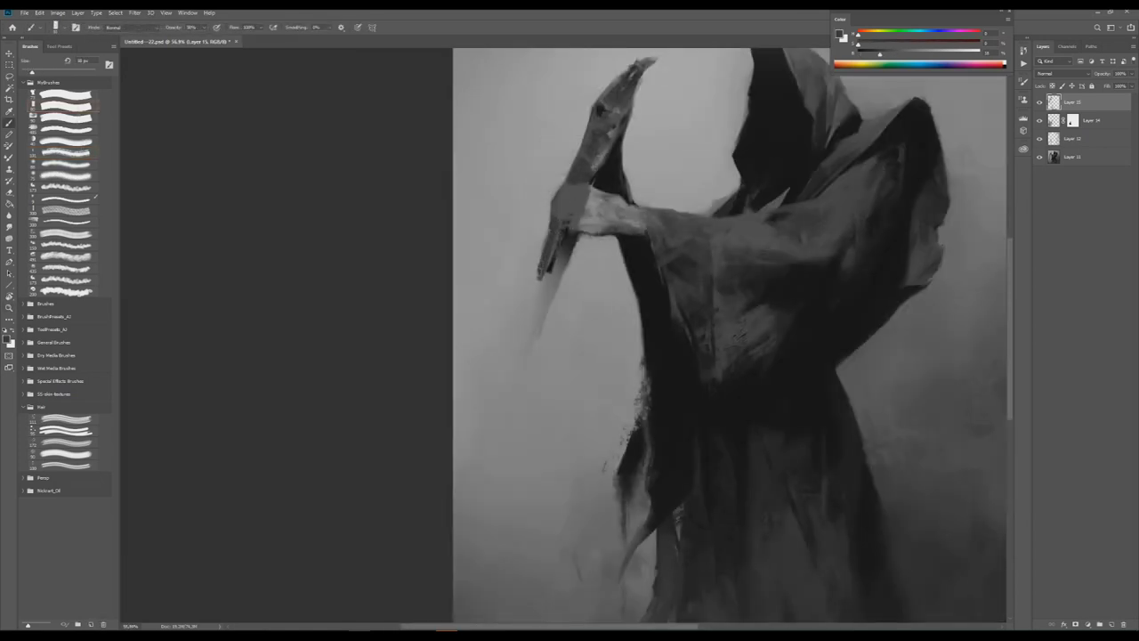
{"action": "scroll", "coordinate": [534, 339], "scroll_direction": "down", "scroll_amount": 1}
{"action": "key", "text": "e"}
{"action": "mouse_move", "coordinate": [532, 267]}
{"action": "left_mouse_down"}
{"action": "mouse_move", "coordinate": [568, 307]}
{"action": "mouse_move", "coordinate": [550, 310]}
{"action": "left_mouse_up"}
Create a new layer and paint a long, curved dark-grey scythe blade tapering to a point below the fist.
{"action": "key", "text": "ctrl+shift+alt+n"}
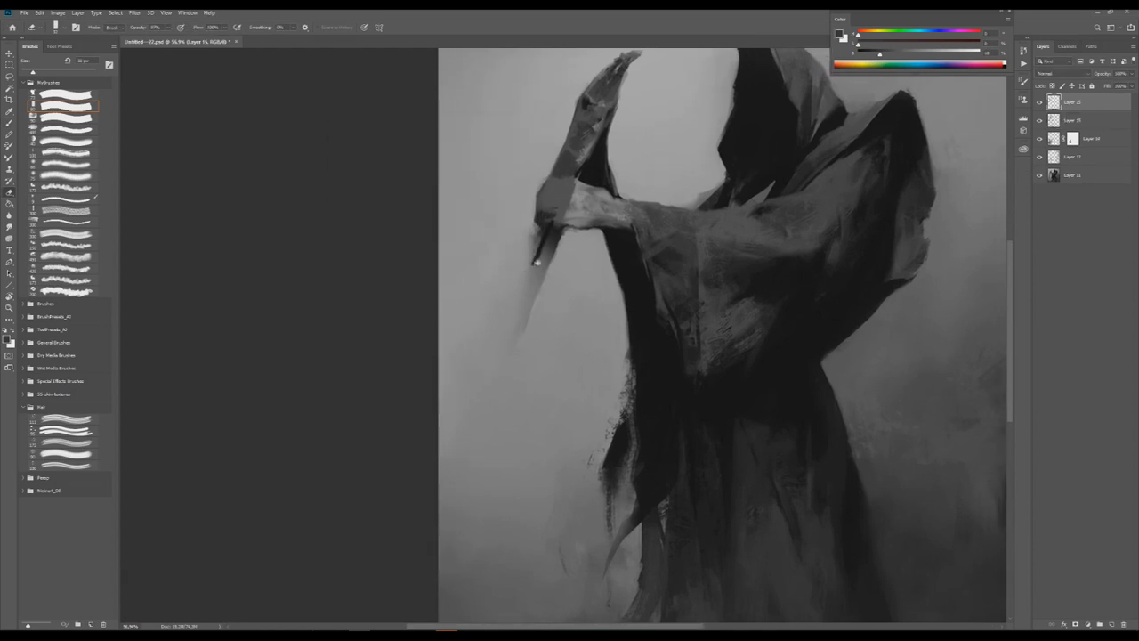
{"action": "key", "text": "b"}
{"action": "left_click_drag", "start_coordinate": [541, 213], "coordinate": [519, 321]}
{"action": "left_click_drag", "start_coordinate": [527, 267], "coordinate": [513, 338]}
{"action": "mouse_move", "coordinate": [525, 339]}
{"action": "left_mouse_down"}
{"action": "mouse_move", "coordinate": [533, 313]}
{"action": "mouse_move", "coordinate": [517, 402]}
{"action": "mouse_move", "coordinate": [538, 458]}
{"action": "left_mouse_up"}
{"action": "scroll", "coordinate": [543, 374], "scroll_direction": "down", "scroll_amount": 5}
{"action": "scroll", "coordinate": [549, 360], "scroll_direction": "up", "scroll_amount": 6}
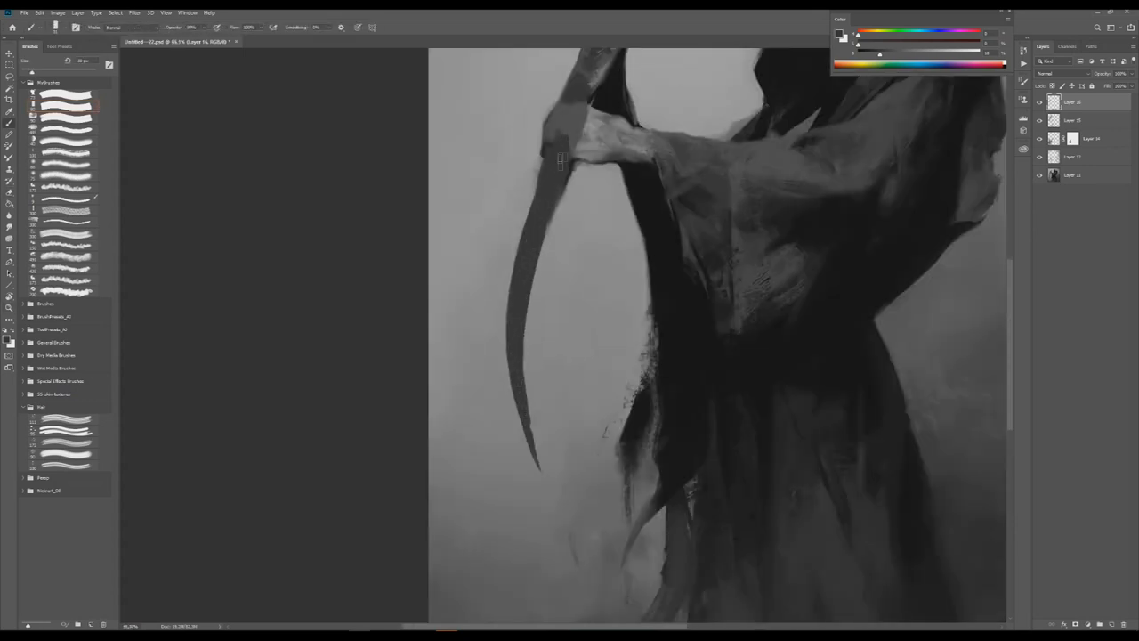
{"action": "scroll", "coordinate": [561, 160], "scroll_direction": "down", "scroll_amount": 5}
{"action": "scroll", "coordinate": [670, 275], "scroll_direction": "up", "scroll_amount": 6}
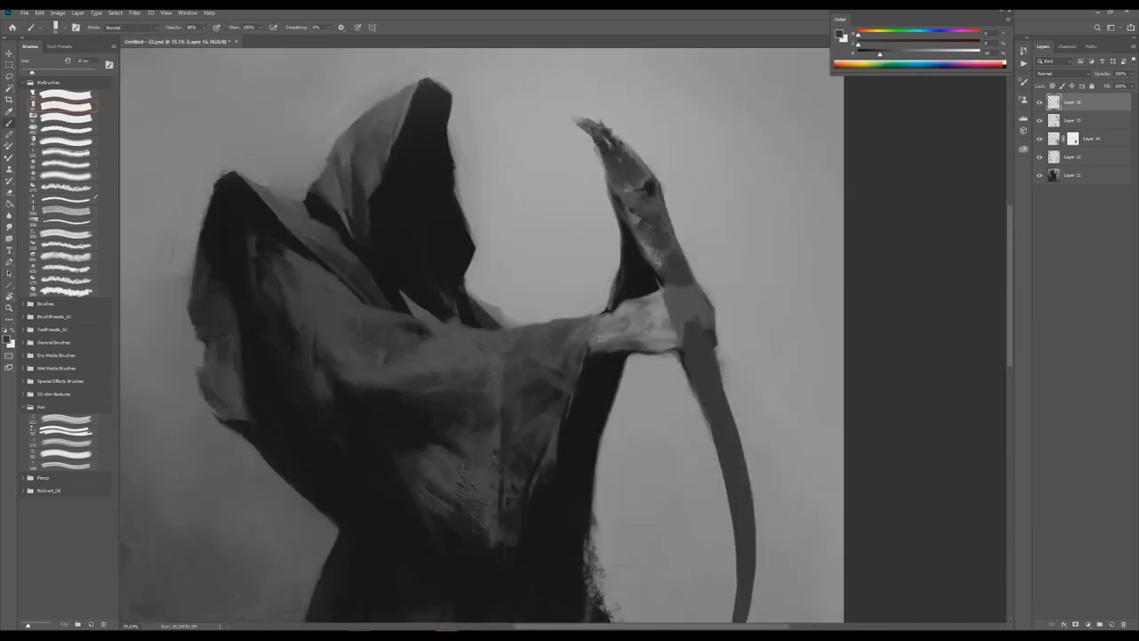
{"action": "scroll", "coordinate": [703, 306], "scroll_direction": "down", "scroll_amount": 5}
{"action": "scroll", "coordinate": [702, 305], "scroll_direction": "up", "scroll_amount": 5}
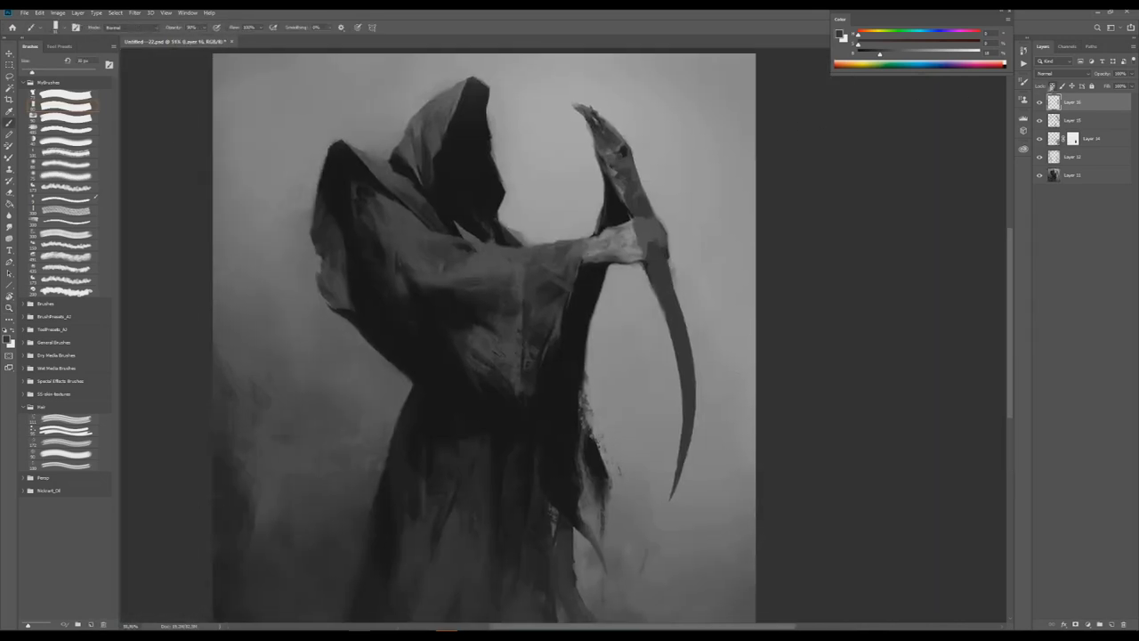
Paint dark tones and light speckled highlights along the upper half of the scythe blade below the fist.
{"action": "scroll", "coordinate": [694, 396], "scroll_direction": "up", "scroll_amount": 3}
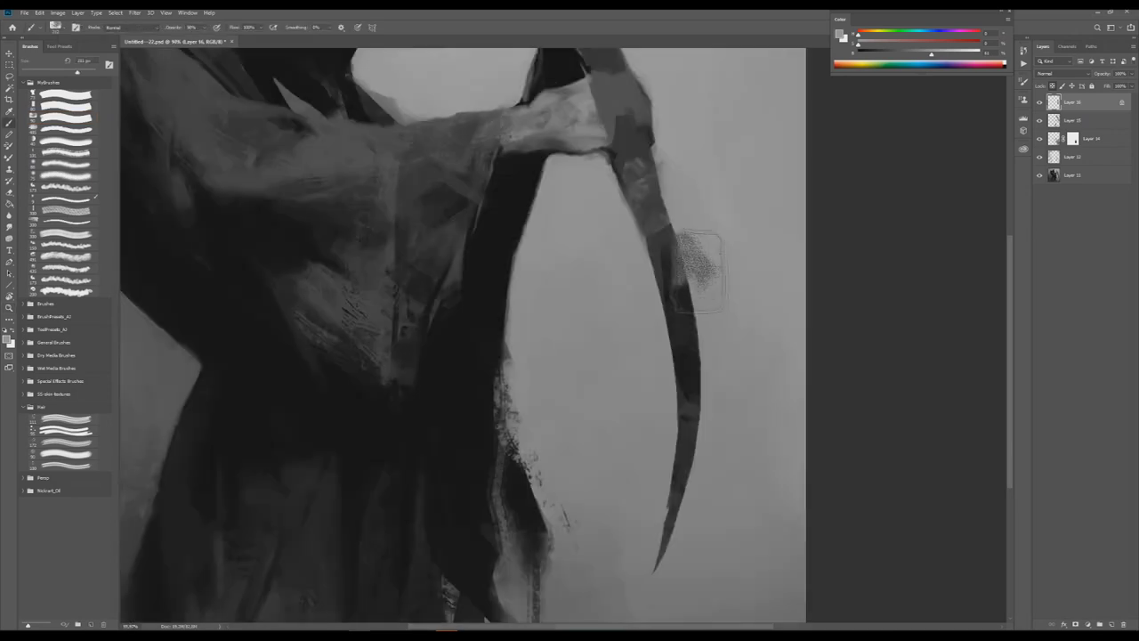
{"action": "scroll", "coordinate": [694, 396], "scroll_direction": "down", "scroll_amount": 5}
{"action": "scroll", "coordinate": [695, 396], "scroll_direction": "up", "scroll_amount": 6}
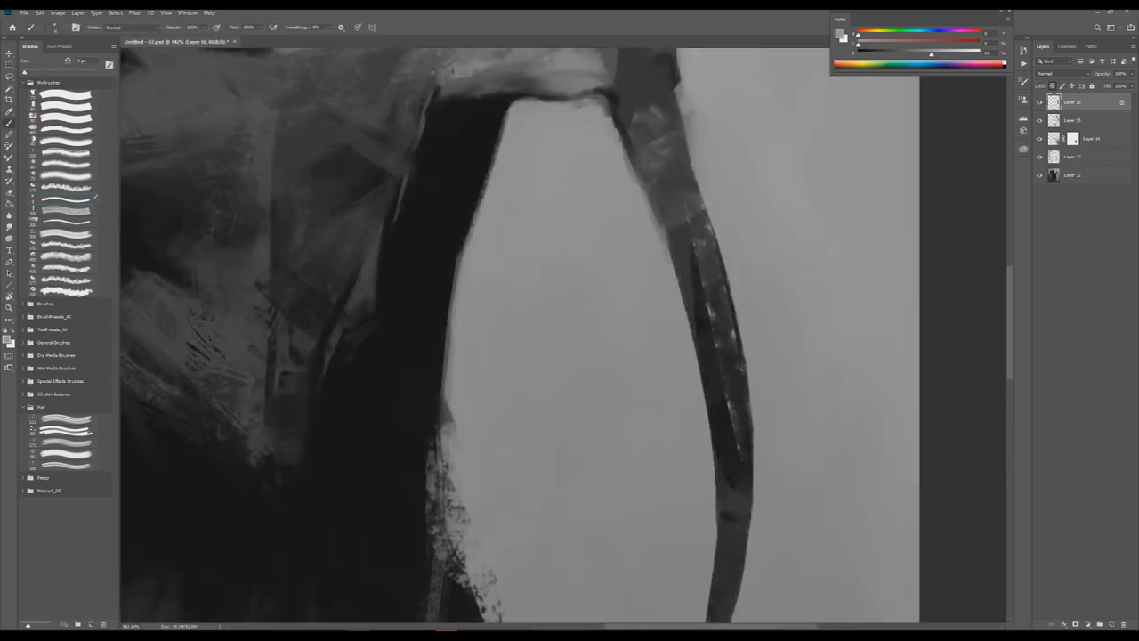
{"action": "scroll", "coordinate": [570, 338], "scroll_direction": "down", "scroll_amount": 5}
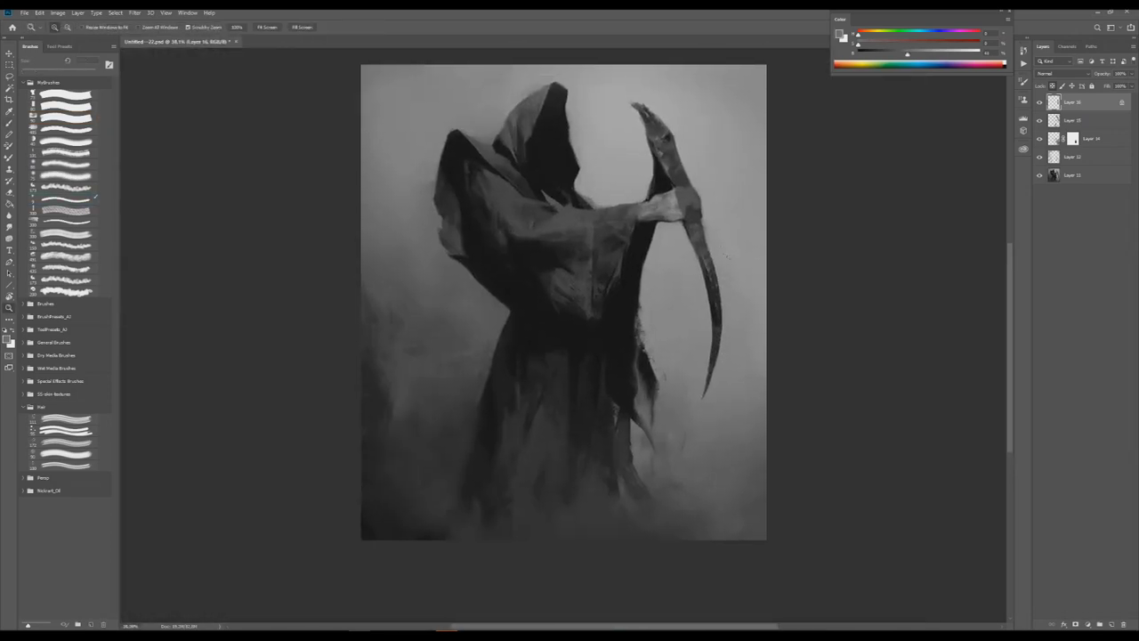
Rotate the canvas and darken the blade's inner edge near the joint, refining the scythe surface with sampled greys.
{"action": "left_click_drag", "start_coordinate": [676, 222], "coordinate": [570, 419]}
{"action": "scroll", "coordinate": [569, 338], "scroll_direction": "up", "scroll_amount": 5}
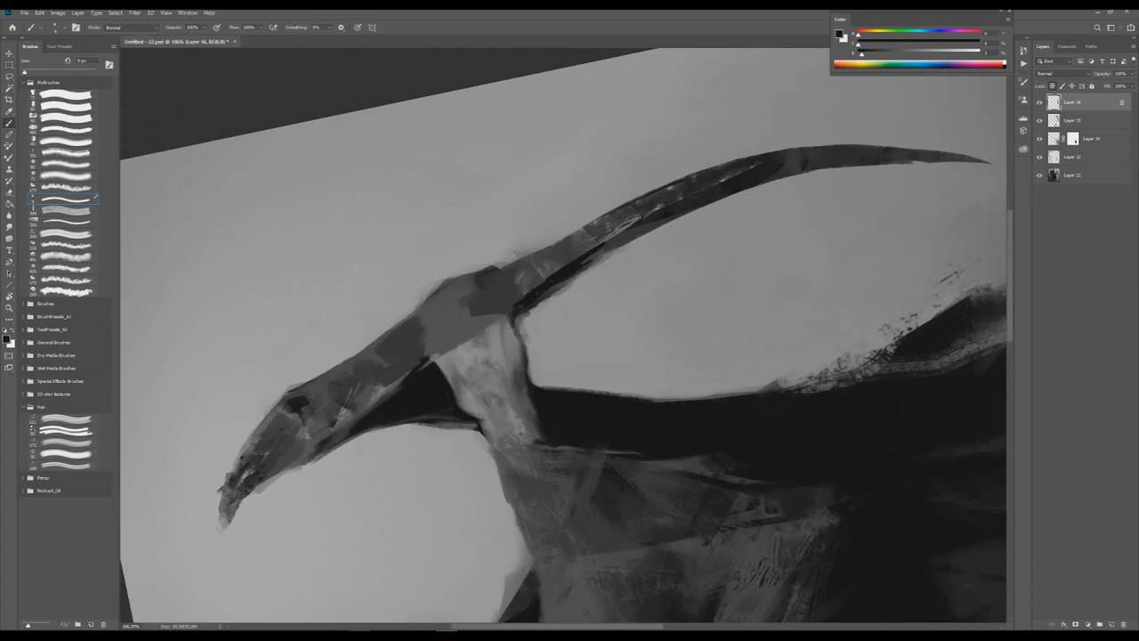
{"action": "left_click_drag", "start_coordinate": [385, 386], "coordinate": [440, 368]}
{"action": "left_click", "coordinate": [439, 369], "text": "alt"}
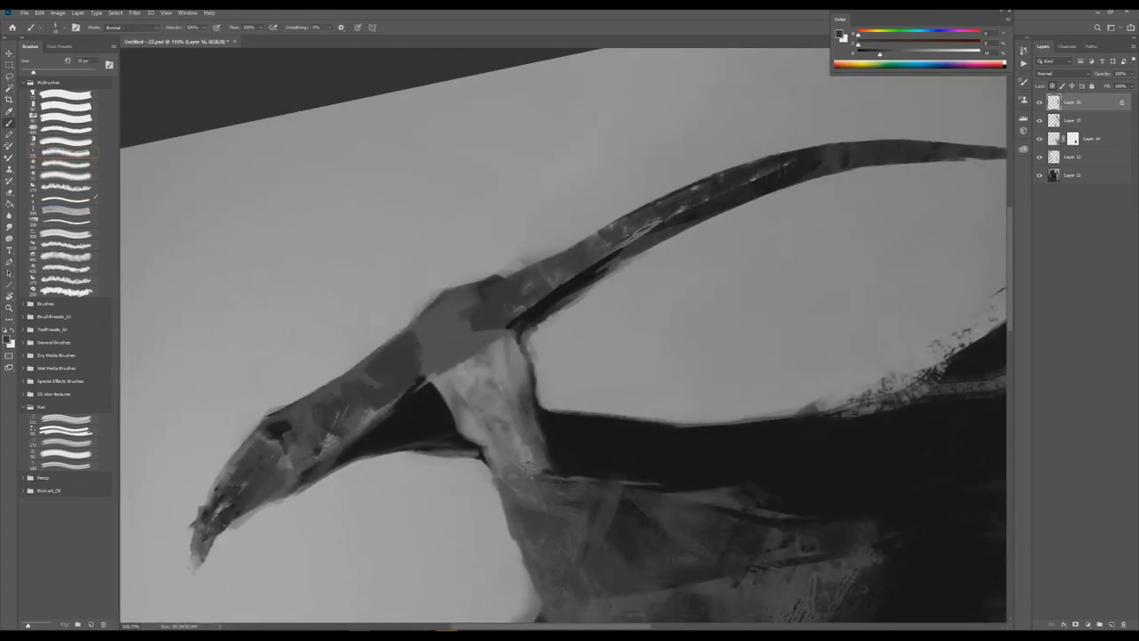
{"action": "left_click_drag", "start_coordinate": [582, 249], "coordinate": [619, 227]}
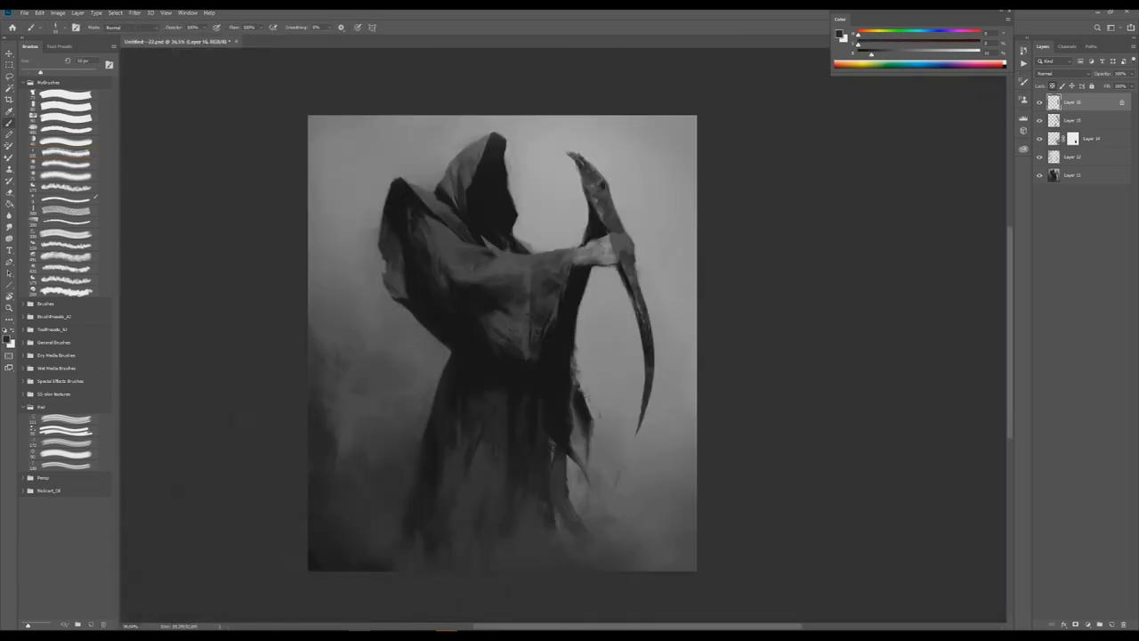
Create a new layer and block in grey fingers wrapping around the scythe shaft, with a dark shadow beneath them.
{"action": "key", "text": "z"}
{"action": "key", "text": "ctrl+plus"}
{"action": "key", "text": "ctrl+plus"}
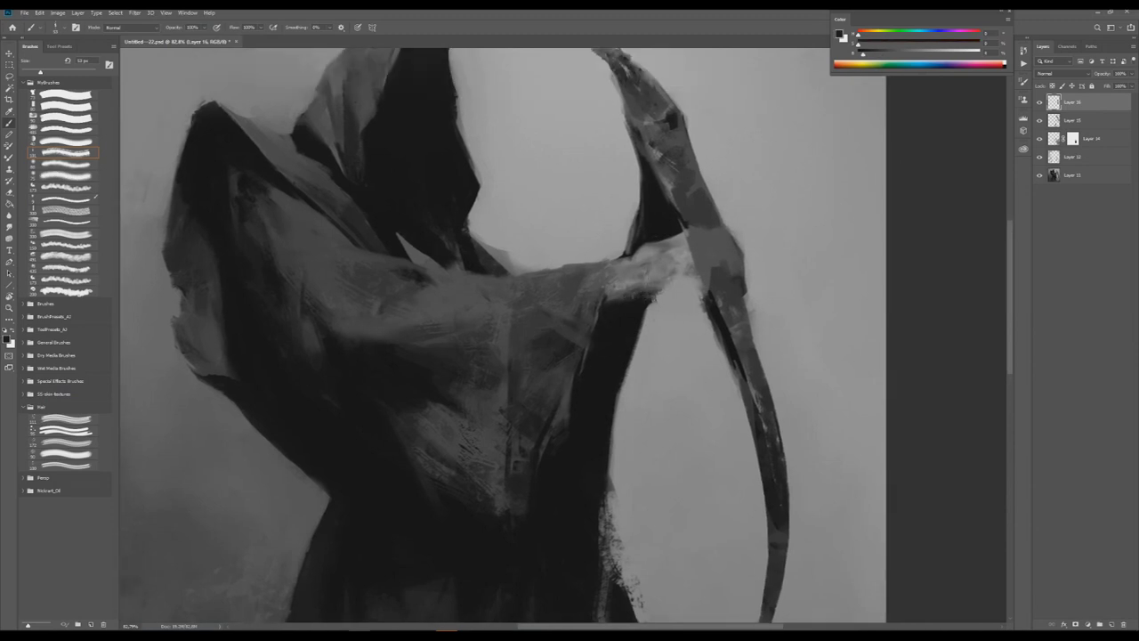
{"action": "key", "text": "ctrl+shift+n"}
{"action": "key", "text": "Return"}
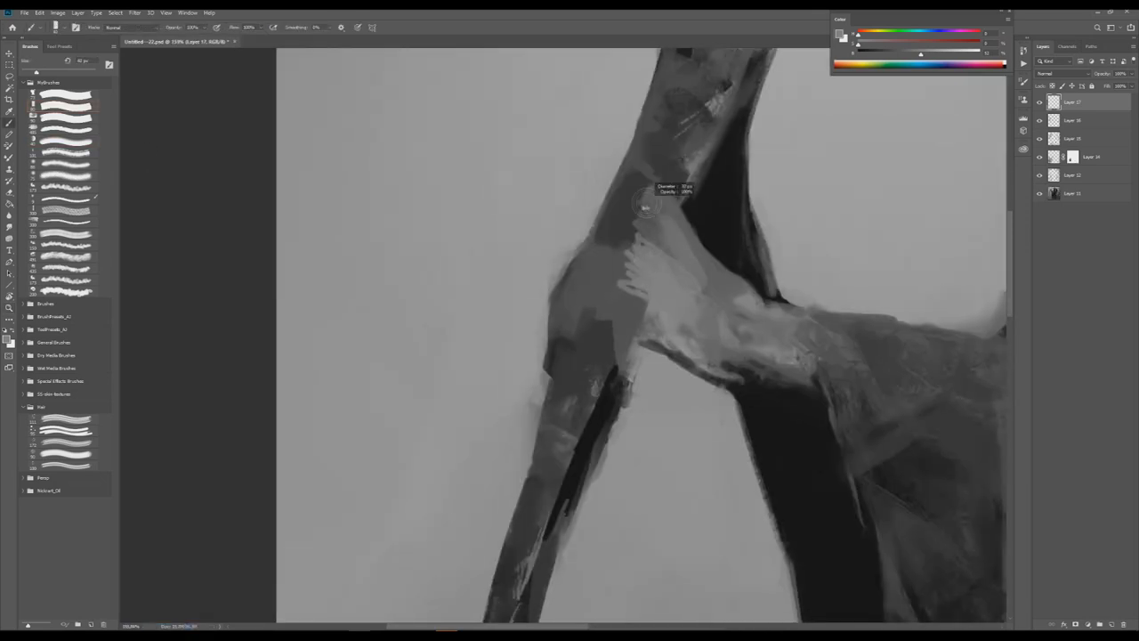
{"action": "mouse_move", "coordinate": [666, 191]}
{"action": "left_mouse_down"}
{"action": "mouse_move", "coordinate": [581, 197]}
{"action": "mouse_move", "coordinate": [587, 259]}
{"action": "mouse_move", "coordinate": [630, 311]}
{"action": "left_mouse_up"}
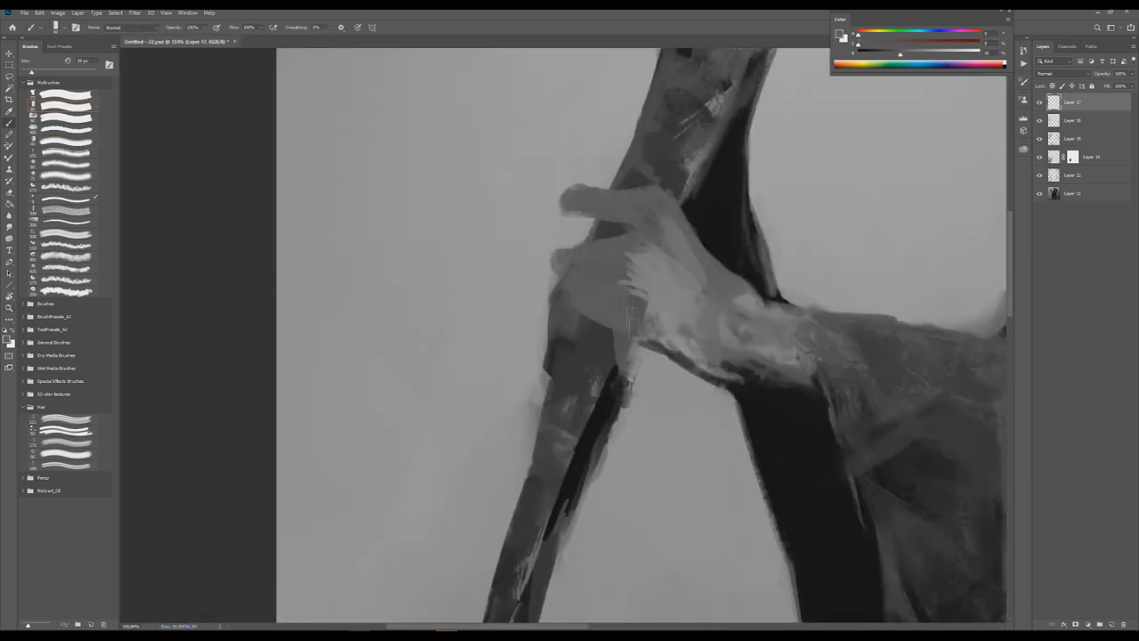
{"action": "mouse_move", "coordinate": [610, 244]}
{"action": "left_mouse_down"}
{"action": "mouse_move", "coordinate": [615, 282]}
{"action": "mouse_move", "coordinate": [589, 337]}
{"action": "left_mouse_up"}
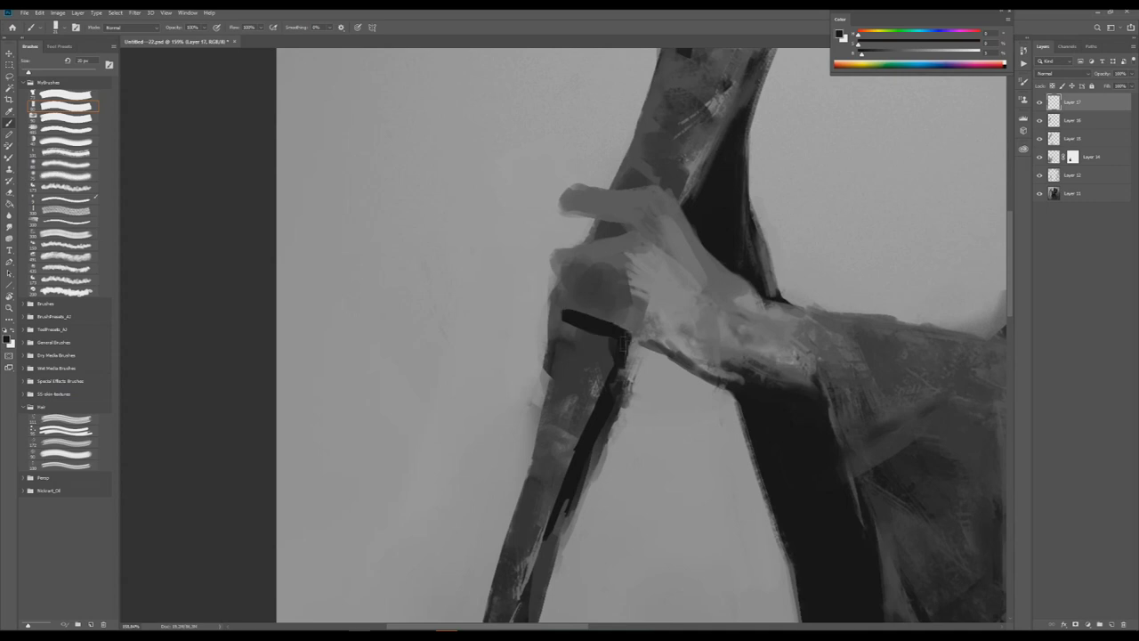
Soften the shadow under the fist and rework the adjoining shaft with sampled greys.
{"action": "scroll", "coordinate": [580, 333], "scroll_direction": "down", "scroll_amount": 5}
{"action": "scroll", "coordinate": [580, 334], "scroll_direction": "up", "scroll_amount": 4}
{"action": "left_click", "coordinate": [547, 343], "text": "alt"}
{"action": "left_click", "coordinate": [552, 290], "text": "alt"}
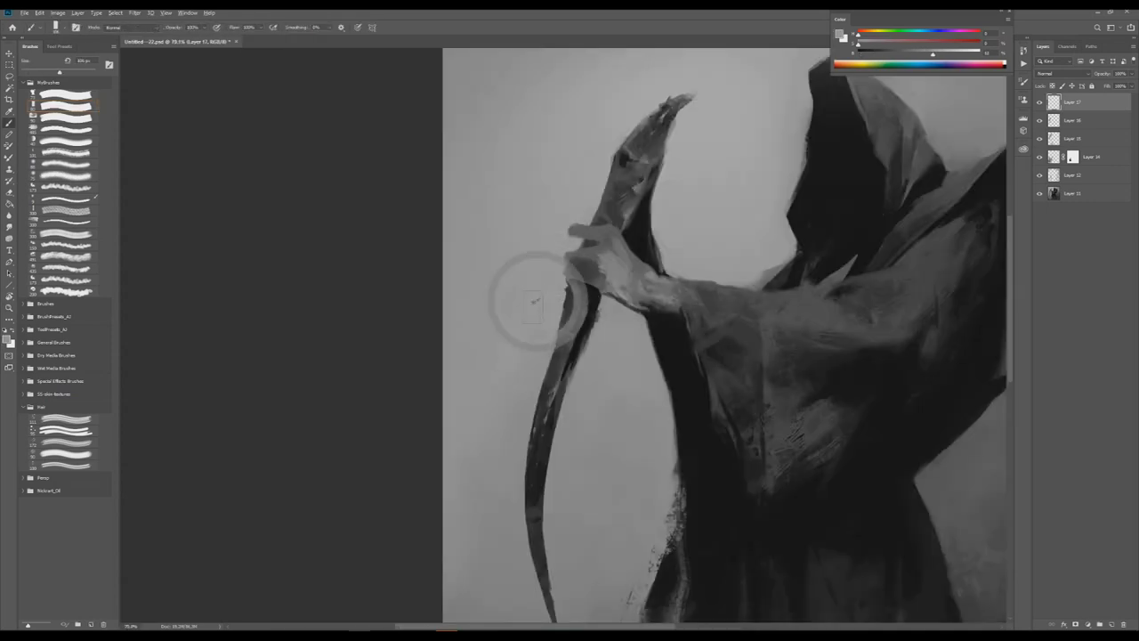
{"action": "scroll", "coordinate": [569, 280], "scroll_direction": "down", "scroll_amount": 5}
{"action": "scroll", "coordinate": [570, 281], "scroll_direction": "up", "scroll_amount": 6}
{"action": "scroll", "coordinate": [588, 269], "scroll_direction": "up", "scroll_amount": 3}
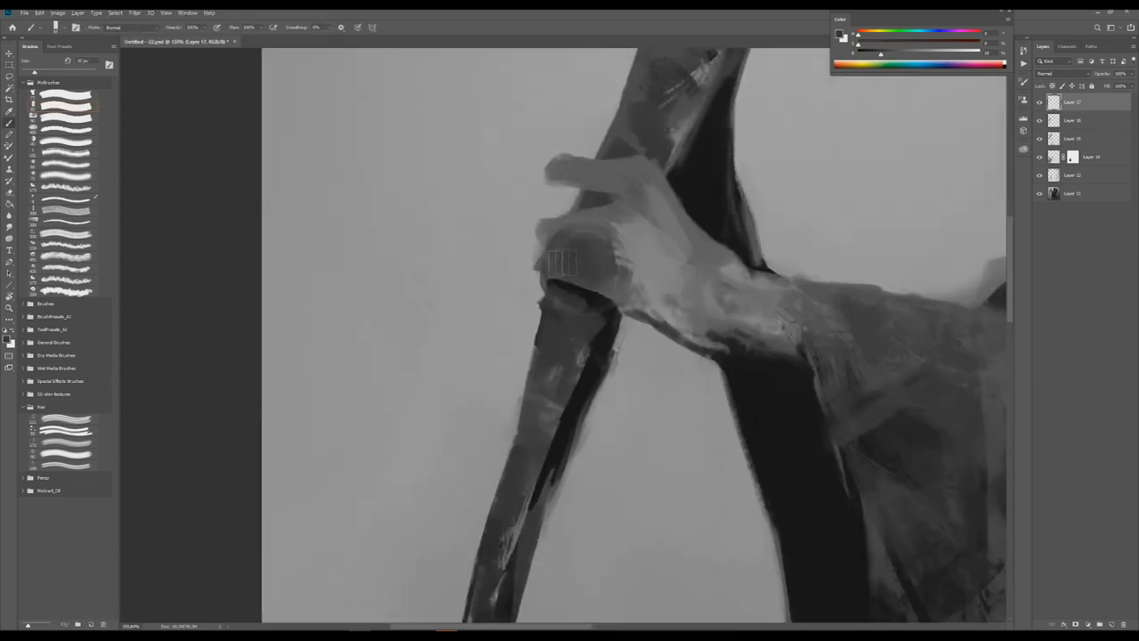
Shade the knuckles and the lower finger with a sampled grey, and darken the gap between the fingers.
{"action": "left_click", "coordinate": [649, 313], "text": "alt"}
{"action": "left_click_drag", "start_coordinate": [619, 263], "coordinate": [692, 293]}
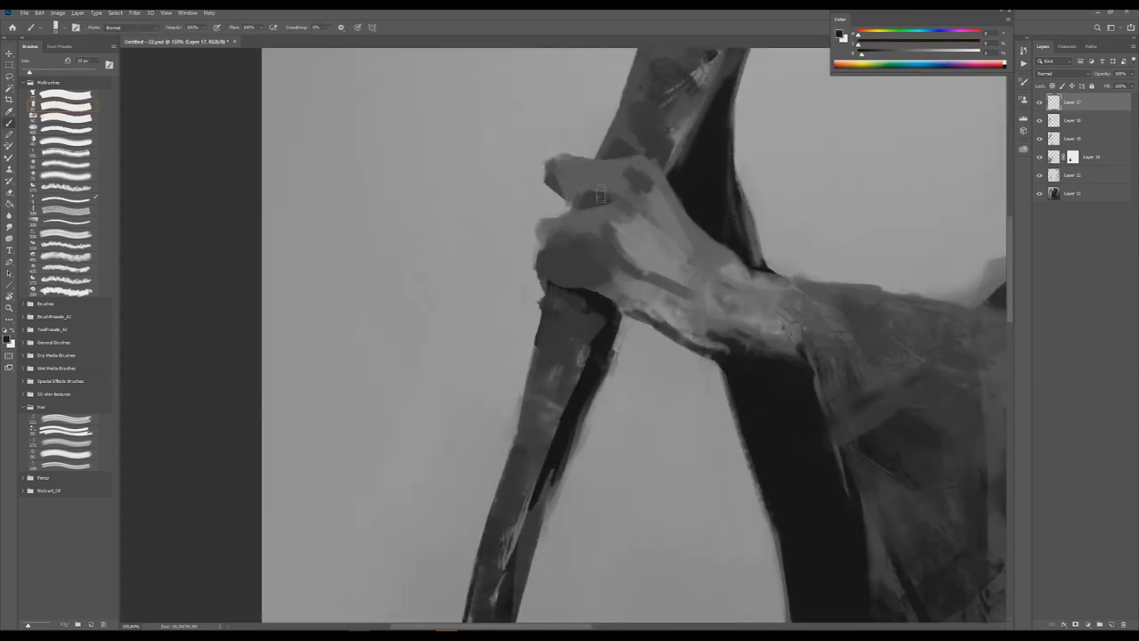
{"action": "left_click_drag", "start_coordinate": [580, 198], "coordinate": [610, 201]}
Mirror the canvas and refine the light and dark planes of the gripping hand.
{"action": "key", "text": "ctrl+0"}
{"action": "key", "text": "ctrl+minus"}
{"action": "key", "text": "h"}
{"action": "key", "text": "ctrl+plus"}
{"action": "key", "text": "ctrl+plus"}
{"action": "key", "text": "b"}
{"action": "mouse_move", "coordinate": [640, 227]}
{"action": "left_mouse_down"}
{"action": "mouse_move", "coordinate": [712, 227]}
{"action": "mouse_move", "coordinate": [614, 249]}
{"action": "mouse_move", "coordinate": [588, 294]}
{"action": "left_mouse_up"}
{"action": "key", "text": "z"}
{"action": "left_click_drag", "start_coordinate": [674, 239], "coordinate": [605, 240]}
{"action": "key", "text": "b"}
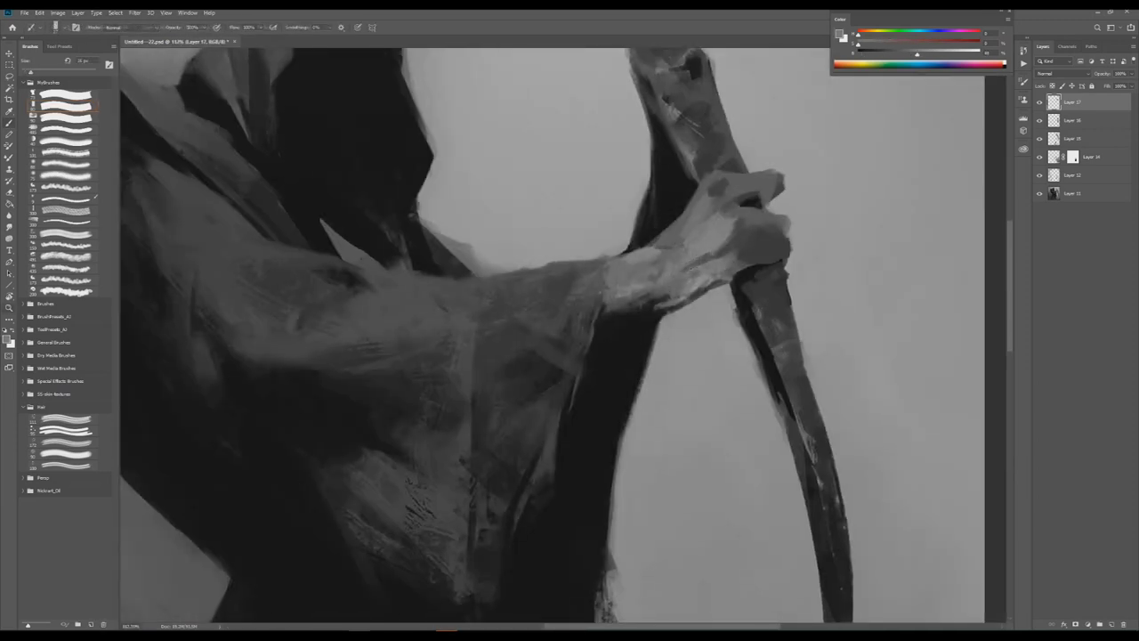
Create another layer and add small tonal details to the fingers and the back of the hand.
{"action": "scroll", "coordinate": [703, 240], "scroll_direction": "up", "scroll_amount": 2}
{"action": "key", "text": "ctrl+shift+alt+n"}
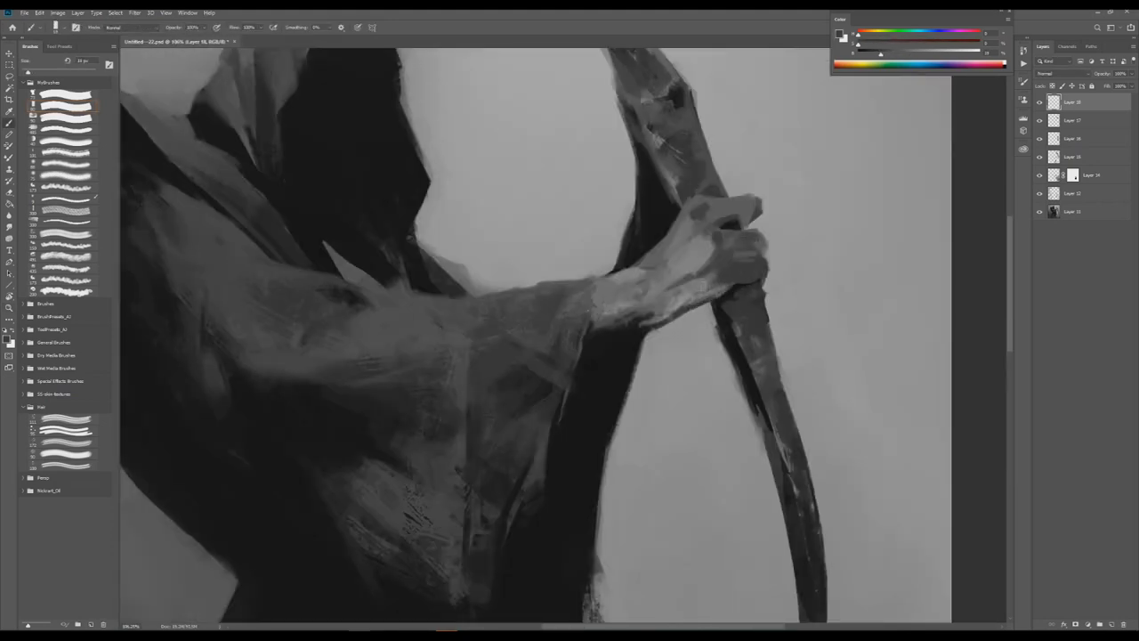
{"action": "key", "text": "z"}
{"action": "key", "text": "ctrl+minus"}
{"action": "key", "text": "ctrl+minus"}
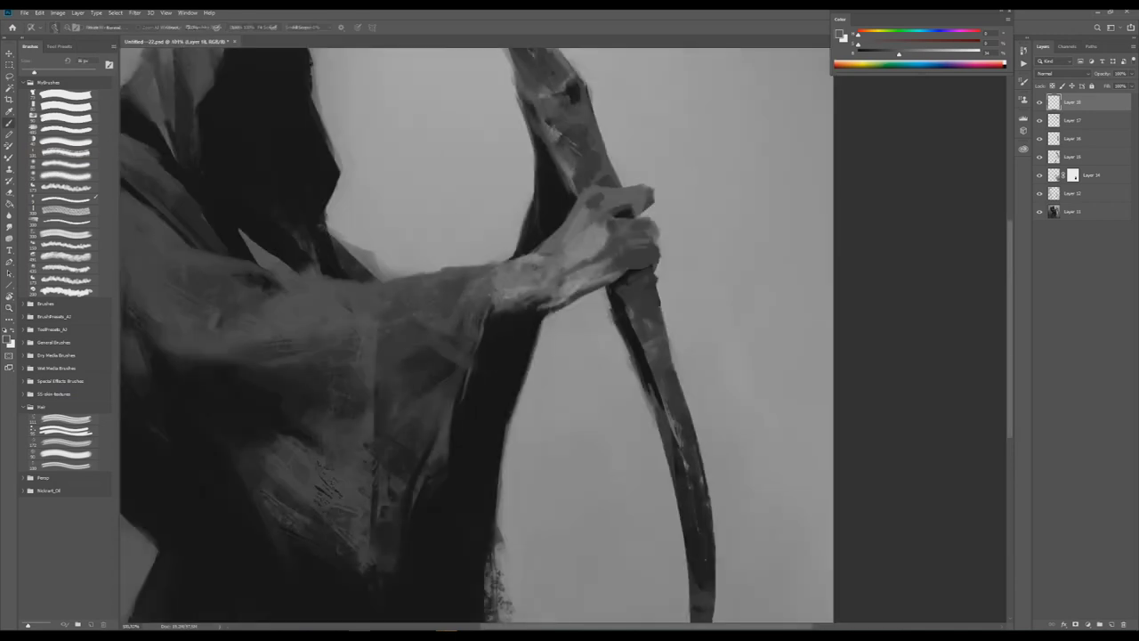
{"action": "left_click_drag", "start_coordinate": [601, 223], "coordinate": [590, 238]}
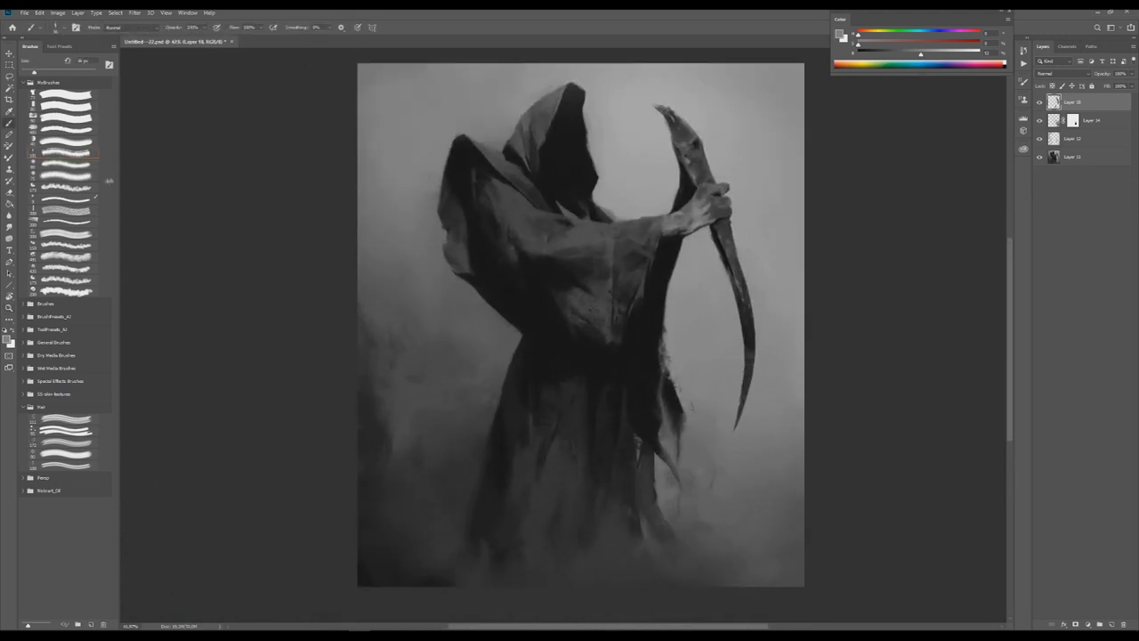
Create a new layer and darken the lower robe below the sleeve with a large soft black brush.
{"action": "key", "text": "ctrl+shift+n"}
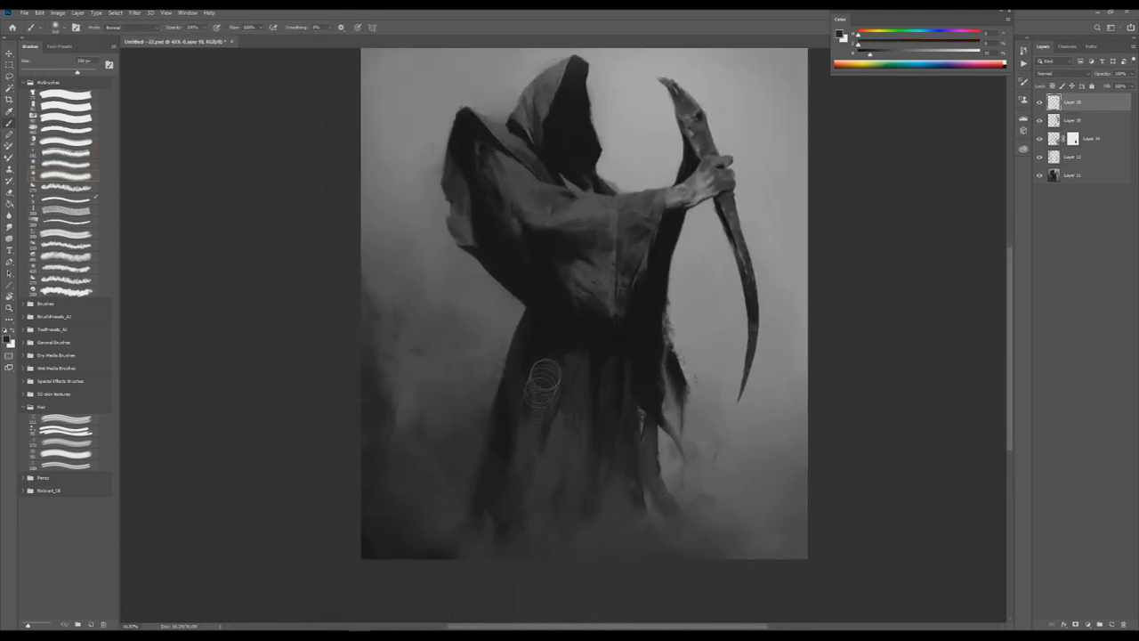
{"action": "scroll", "coordinate": [543, 383], "scroll_direction": "down", "scroll_amount": 2}
{"action": "right_click", "coordinate": [588, 332], "text": "alt"}
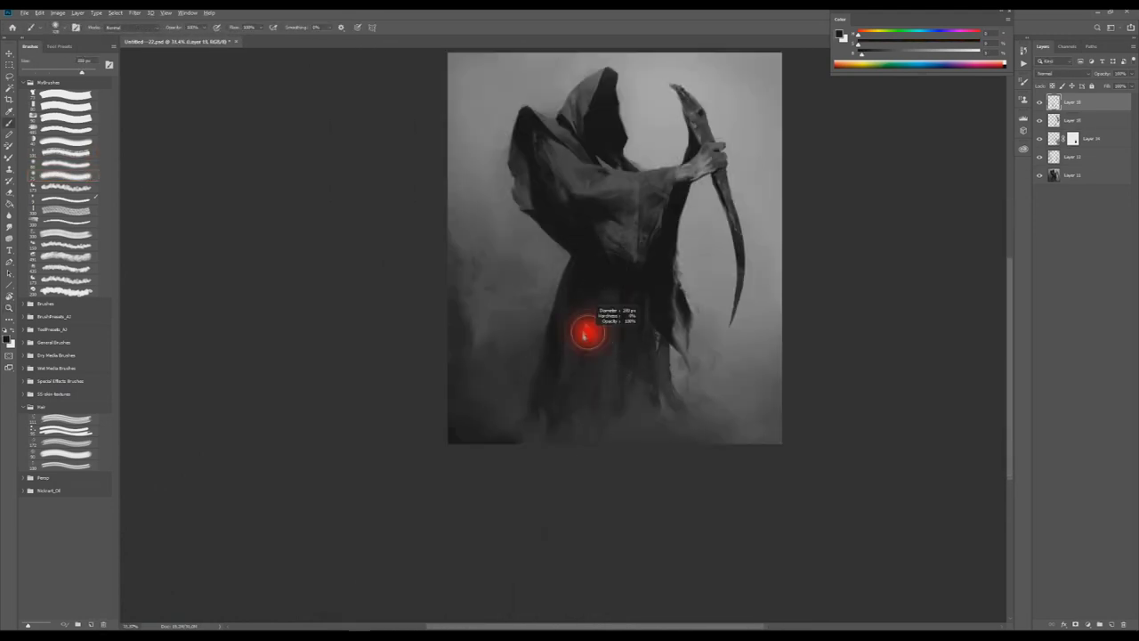
{"action": "scroll", "coordinate": [587, 331], "scroll_direction": "up", "scroll_amount": 2}
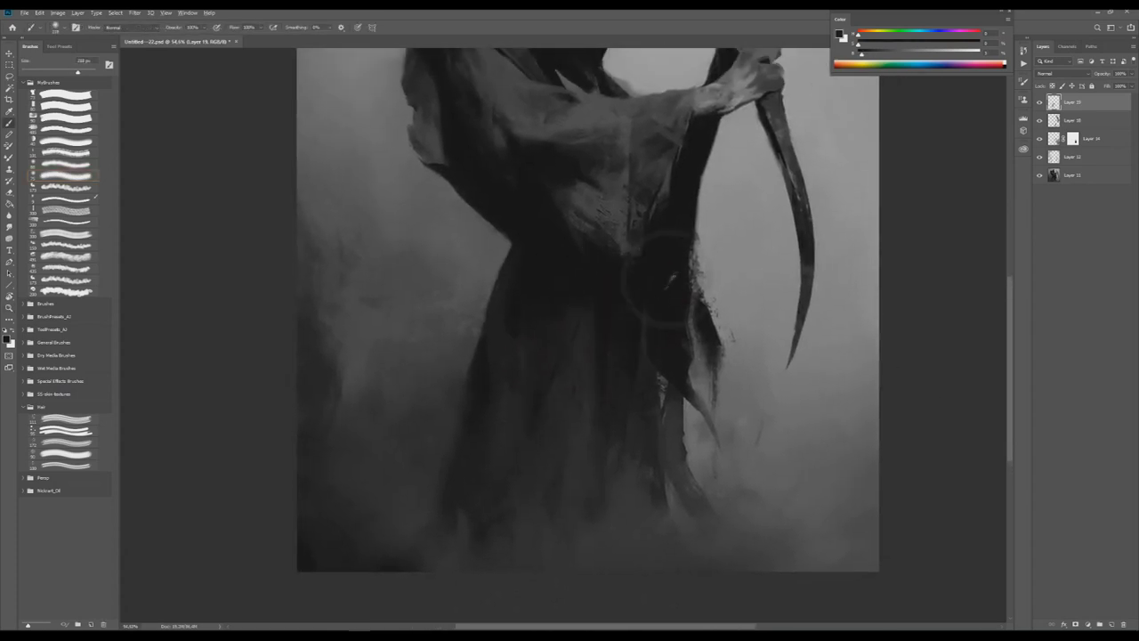
{"action": "scroll", "coordinate": [596, 273], "scroll_direction": "down", "scroll_amount": 3}
{"action": "scroll", "coordinate": [627, 311], "scroll_direction": "up", "scroll_amount": 2}
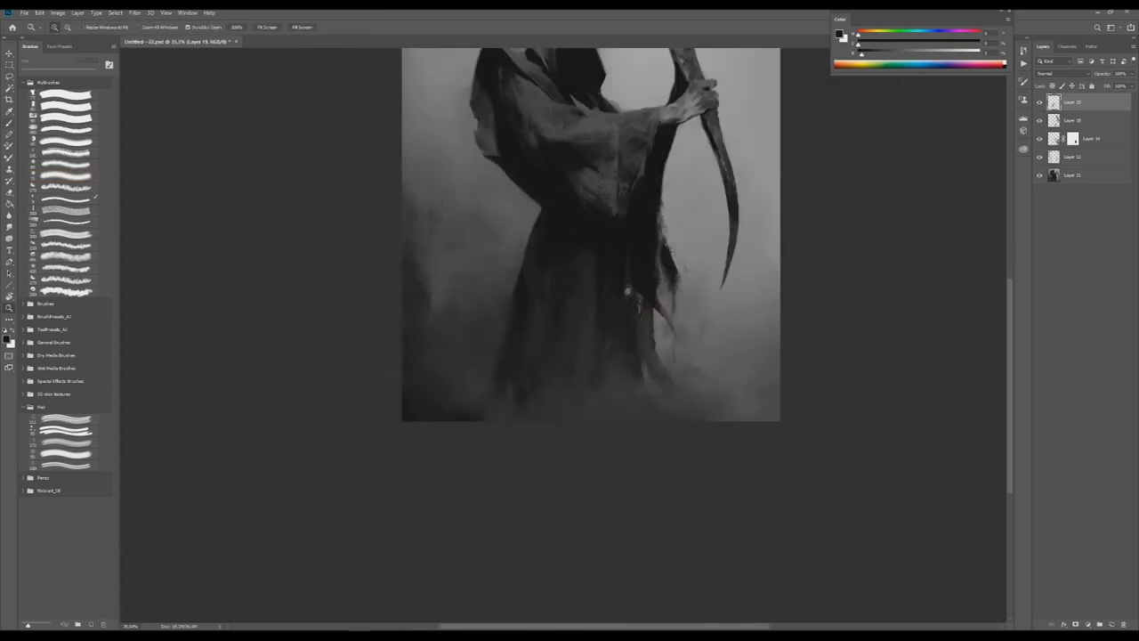
{"action": "scroll", "coordinate": [627, 312], "scroll_direction": "down", "scroll_amount": 3}
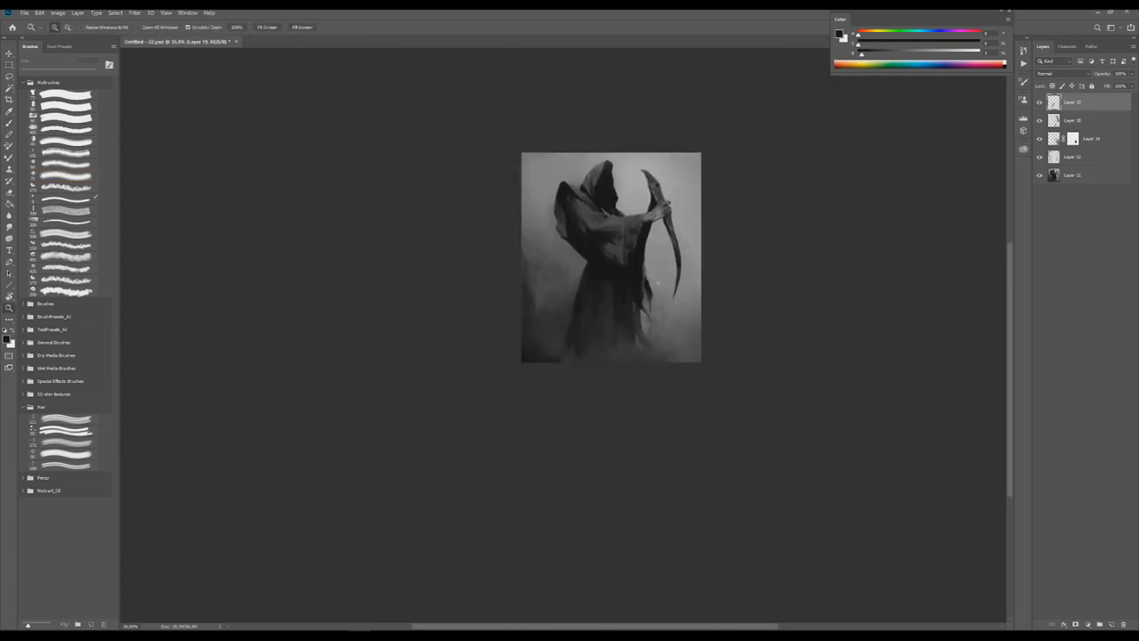
{"action": "scroll", "coordinate": [677, 267], "scroll_direction": "up", "scroll_amount": 4}
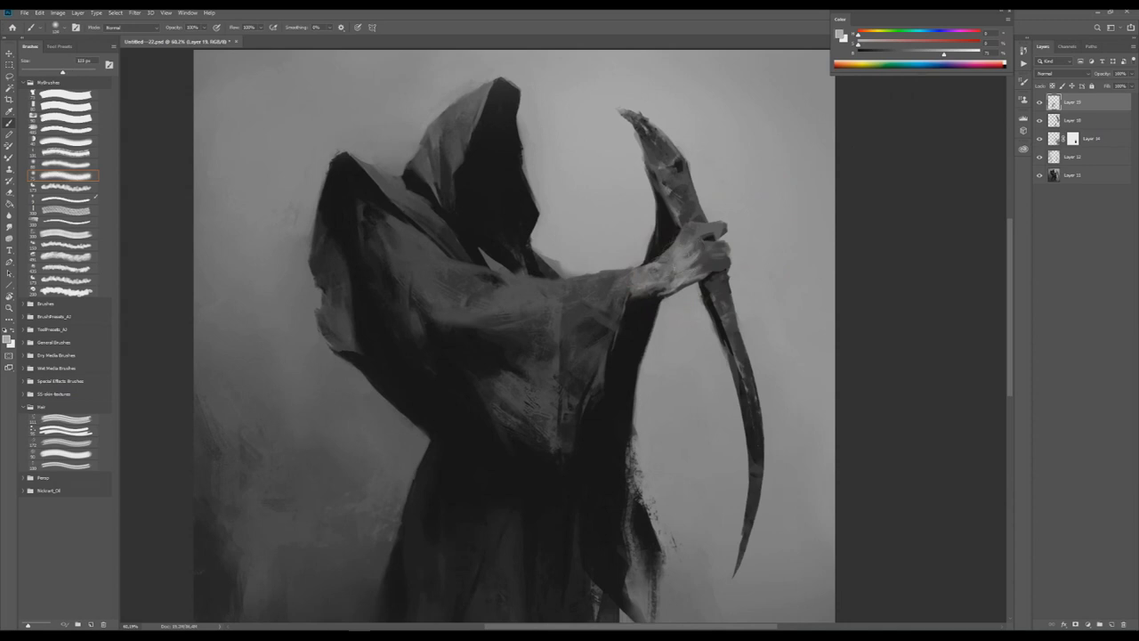
Brighten the back of the hand with lighter strokes and darken the upper fingertip.
{"action": "scroll", "coordinate": [588, 337], "scroll_direction": "down", "scroll_amount": 2}
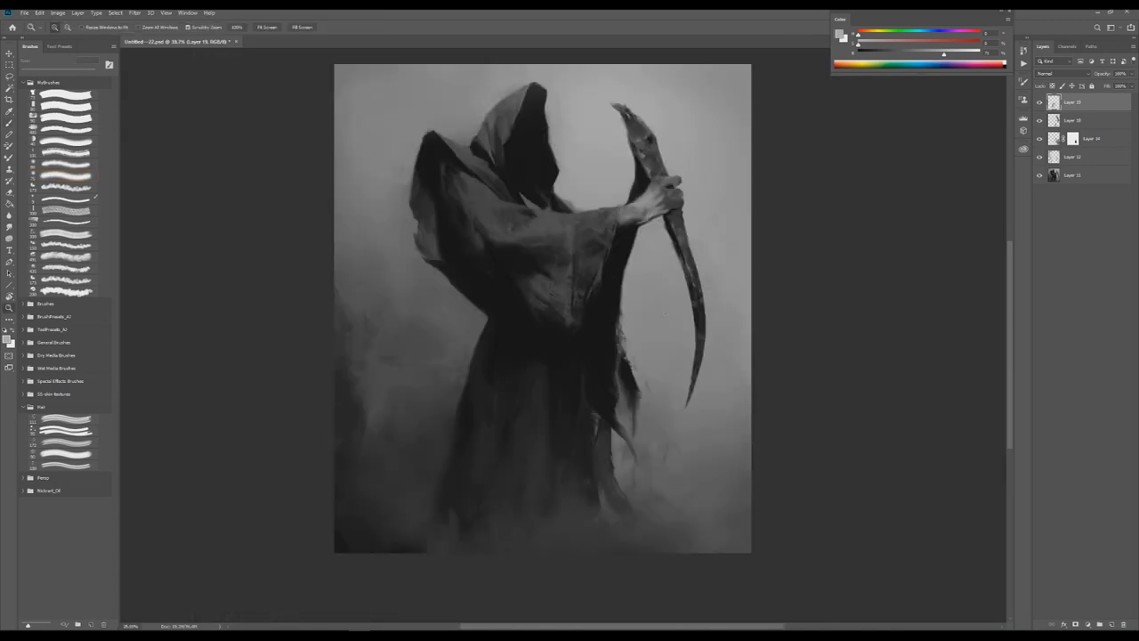
{"action": "scroll", "coordinate": [676, 267], "scroll_direction": "up", "scroll_amount": 4}
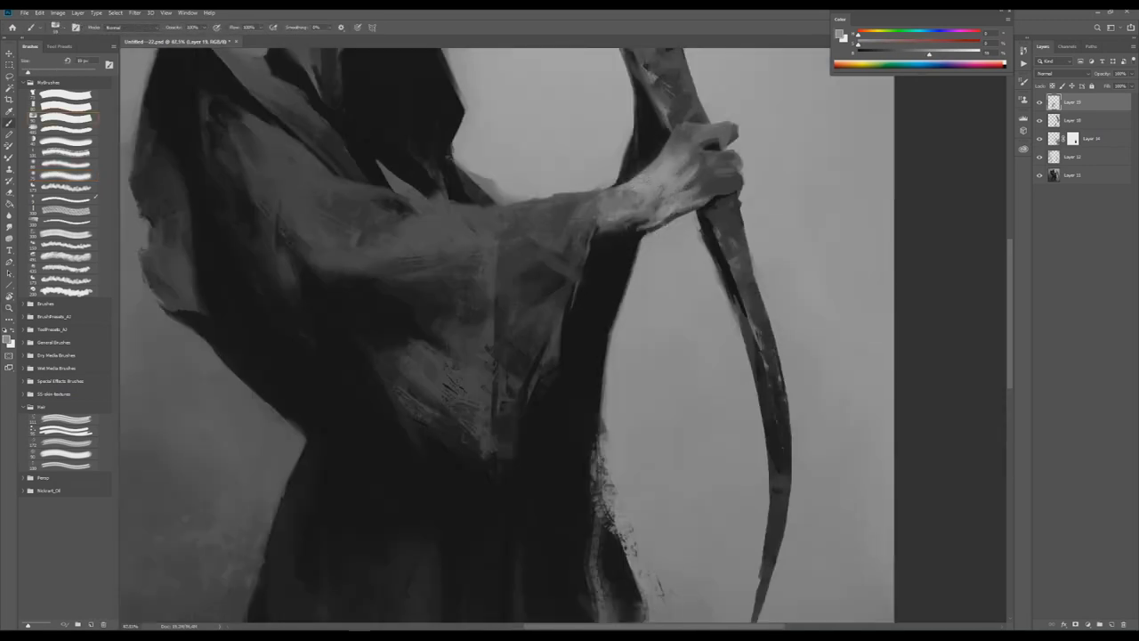
{"action": "left_click_drag", "start_coordinate": [667, 172], "coordinate": [666, 140]}
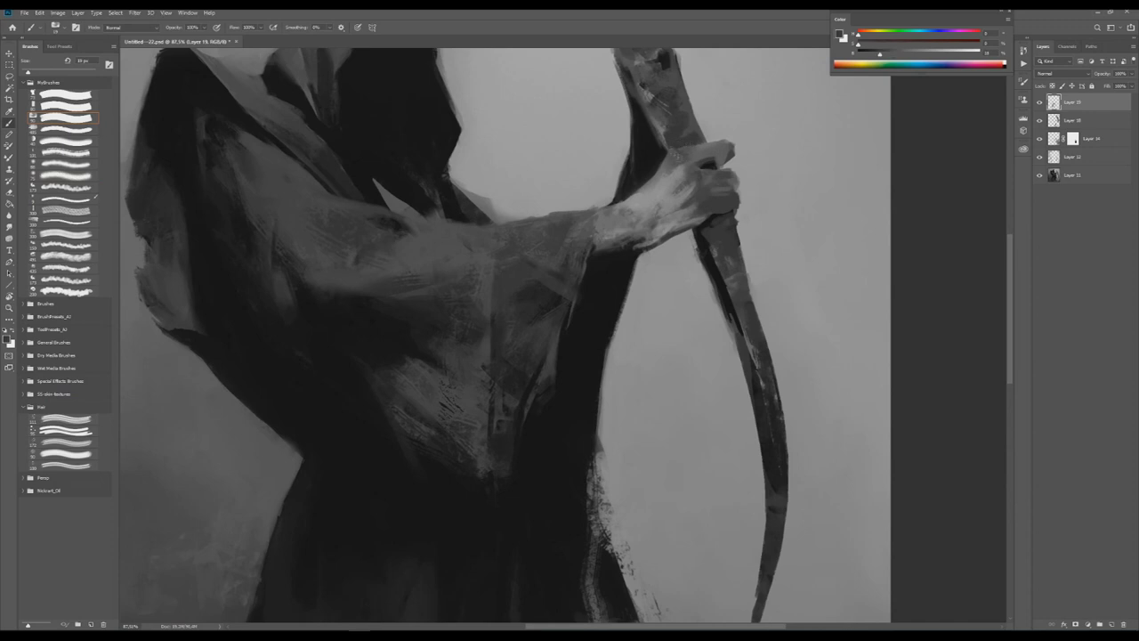
{"action": "left_click", "coordinate": [721, 160]}
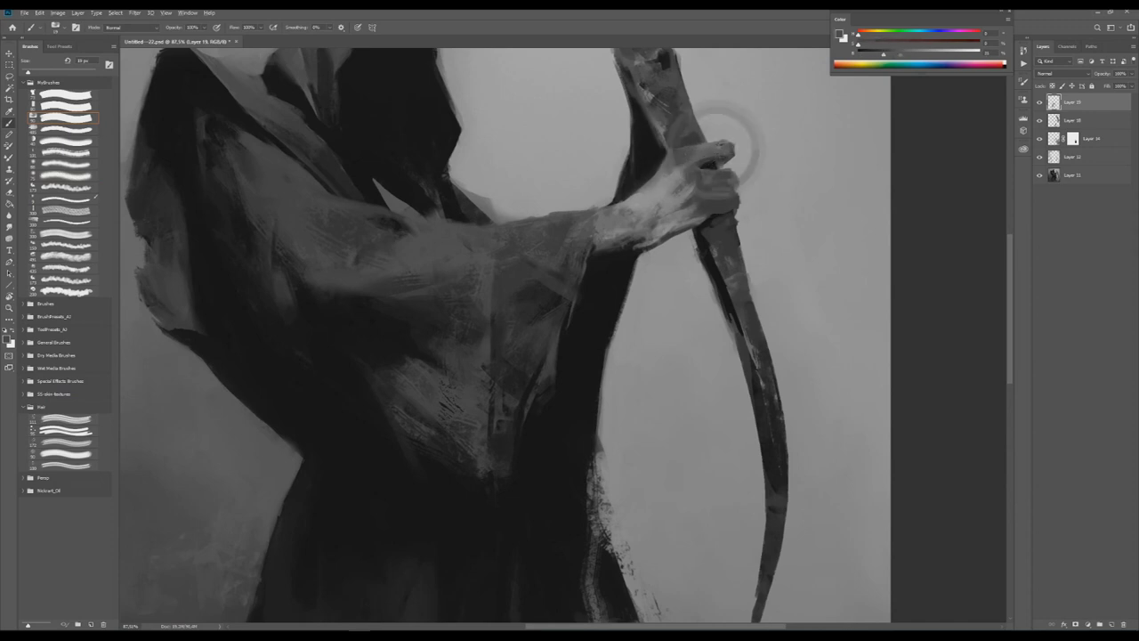
Mirror the canvas and refine the edges and tones of the hand, wrist and nearby shaft with sampled greys.
{"action": "key", "text": "ctrl+0"}
{"action": "key", "text": "h"}
{"action": "key", "text": "z"}
{"action": "left_click", "coordinate": [452, 277]}
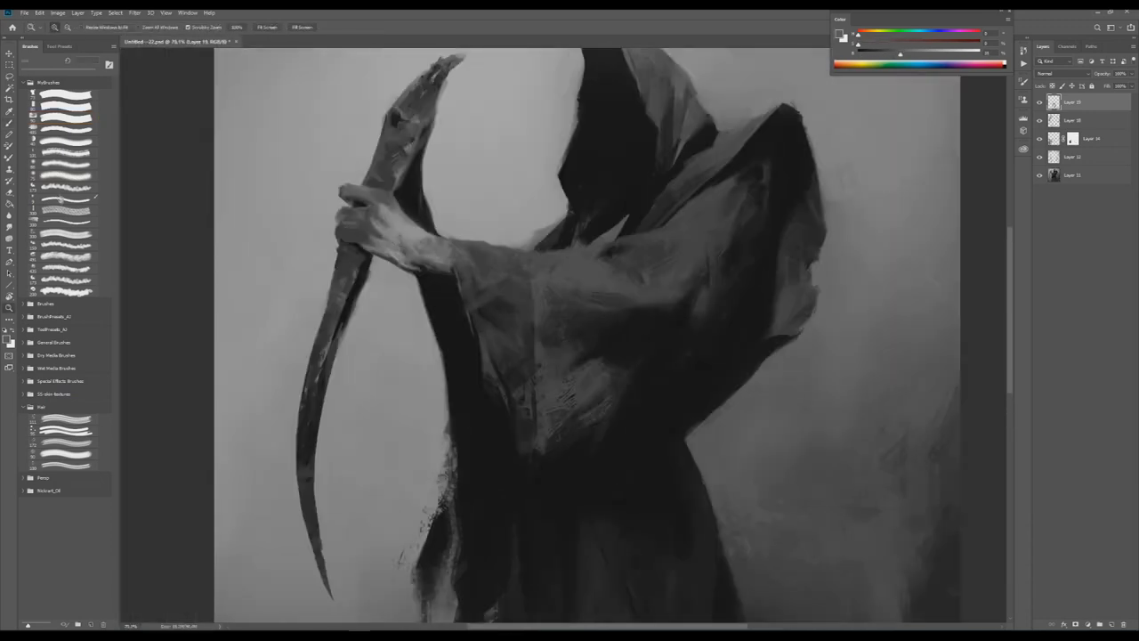
{"action": "left_click_drag", "start_coordinate": [298, 178], "coordinate": [356, 178]}
{"action": "key", "text": "b"}
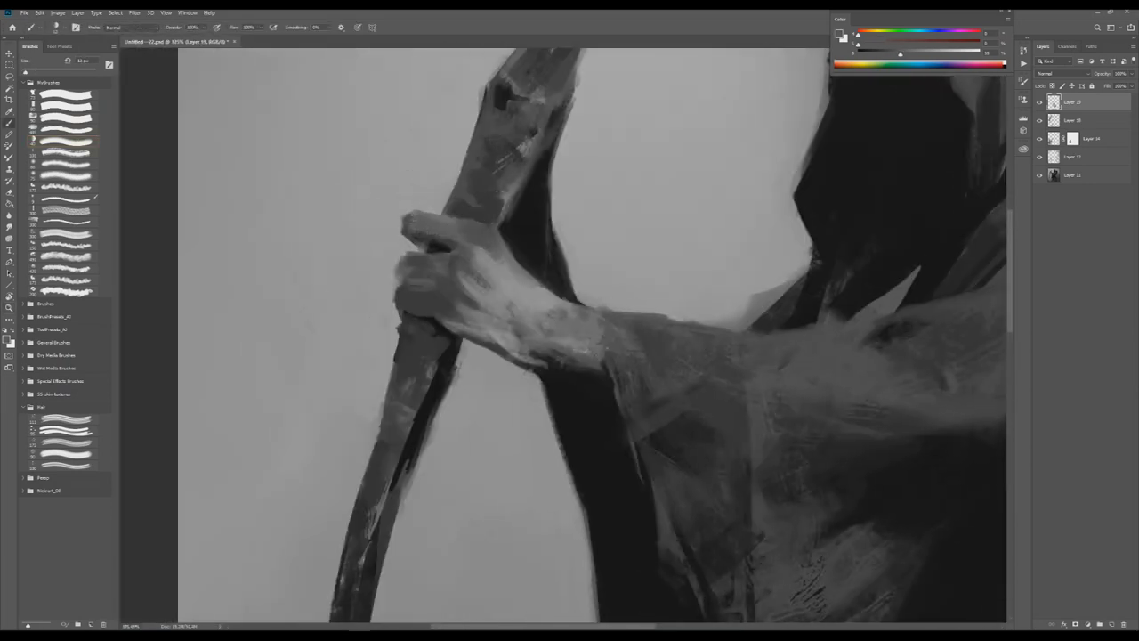
{"action": "left_click", "coordinate": [445, 178], "text": "alt"}
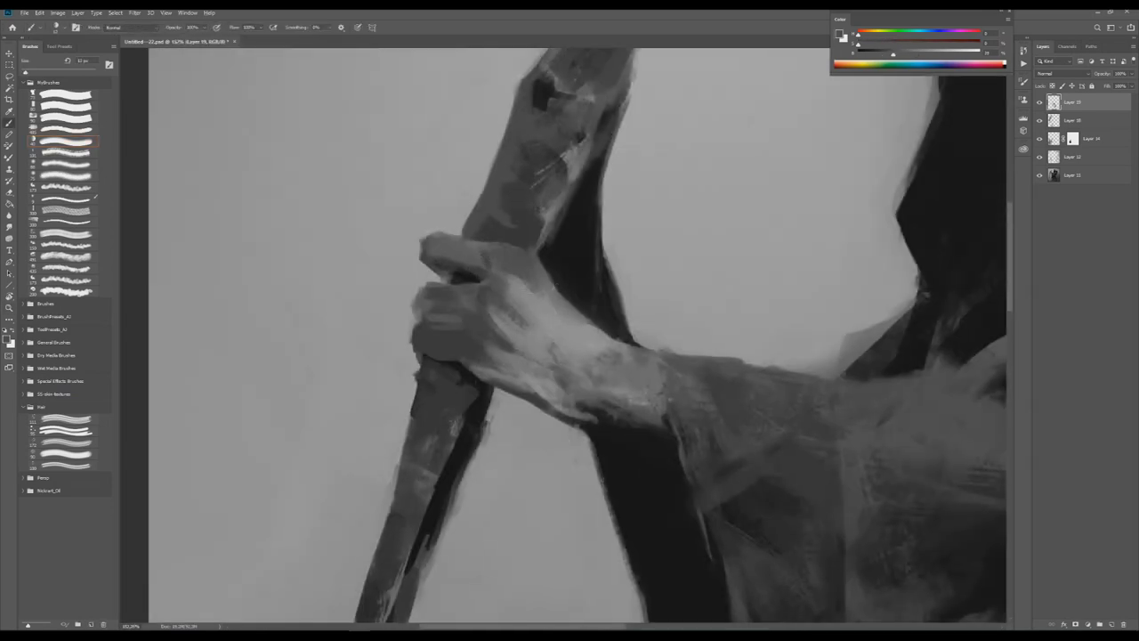
{"action": "left_click", "coordinate": [569, 325], "text": "alt"}
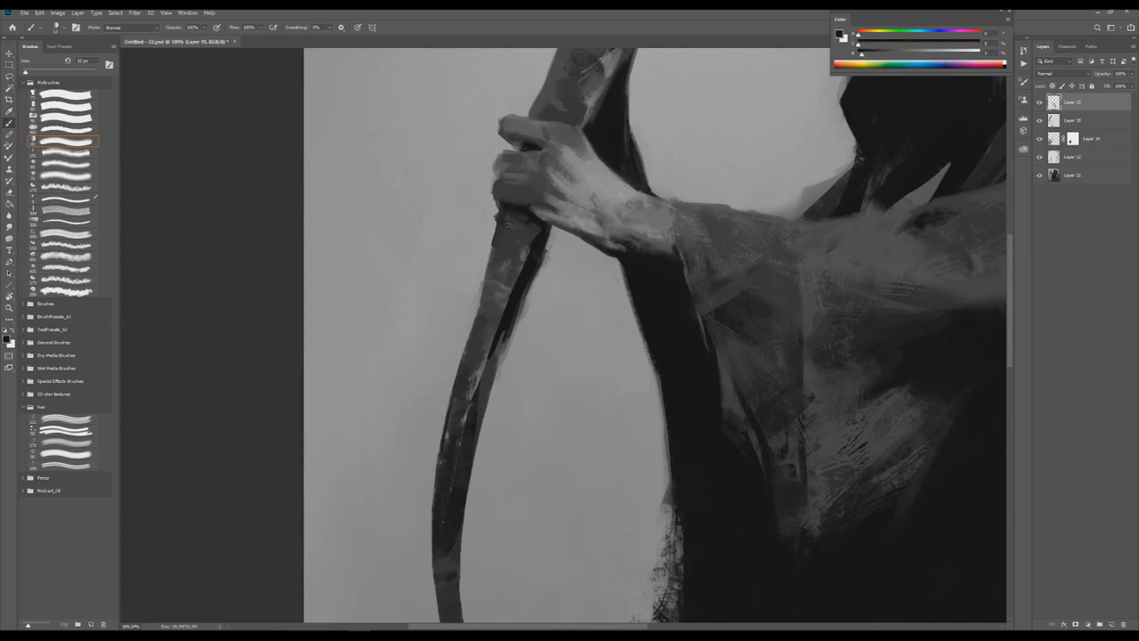
Darken the shaft directly beneath the fist with a sampled dark at reduced brush opacity.
{"action": "left_click", "coordinate": [534, 245], "text": "alt"}
{"action": "key", "text": "3"}
{"action": "left_click_drag", "start_coordinate": [500, 230], "coordinate": [525, 236]}
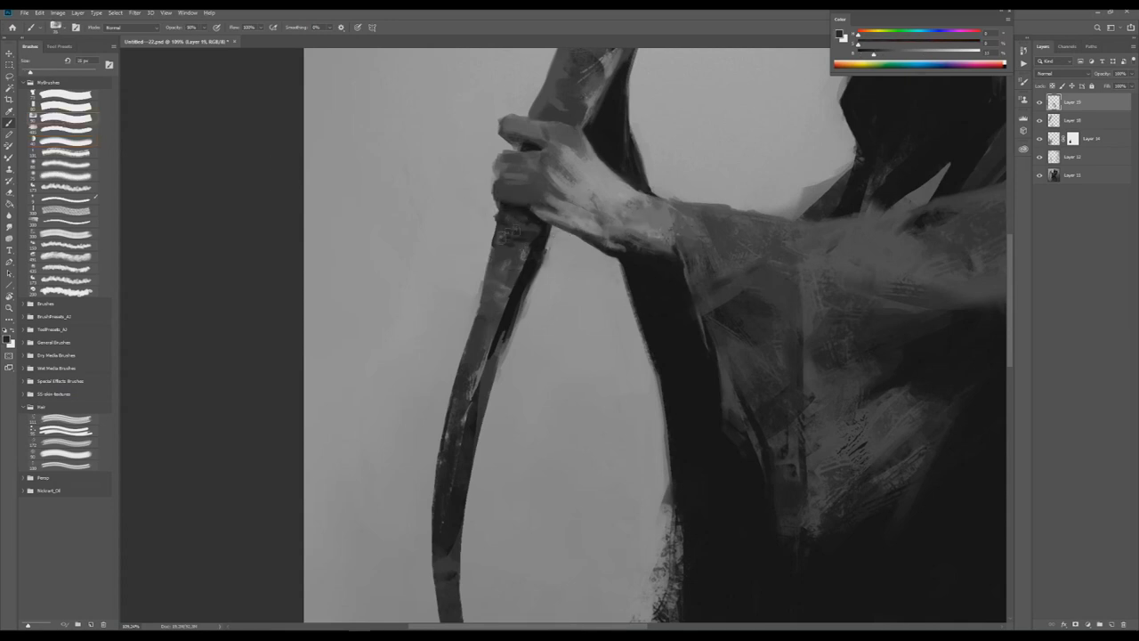
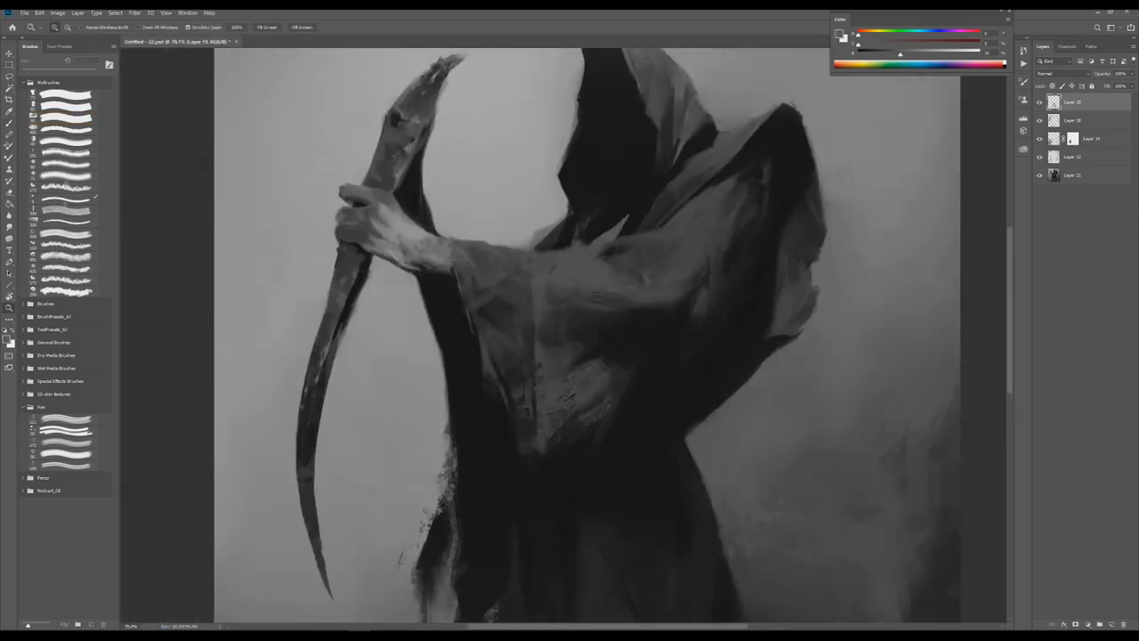
Touch up the shaft's outer edge above the fist and the shading along the wrist's underside.
{"action": "scroll", "coordinate": [419, 223], "scroll_direction": "up", "scroll_amount": 3}
{"action": "key", "text": "b"}
{"action": "left_click_drag", "start_coordinate": [422, 217], "coordinate": [425, 233]}
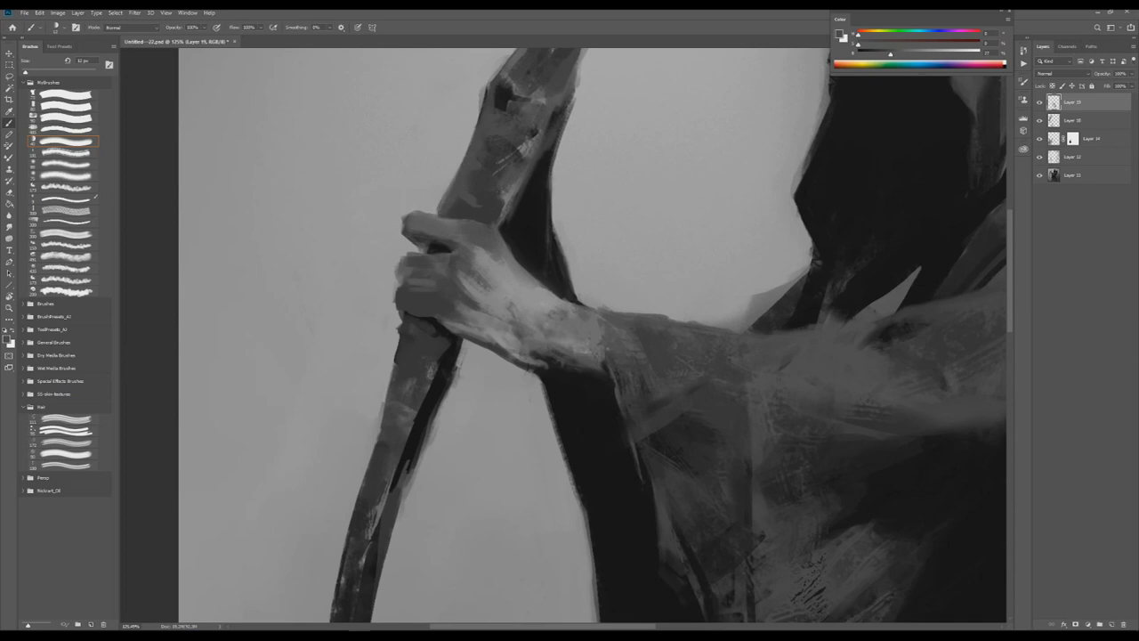
{"action": "left_click_drag", "start_coordinate": [569, 321], "coordinate": [553, 367]}
{"action": "left_click_drag", "start_coordinate": [481, 132], "coordinate": [472, 178]}
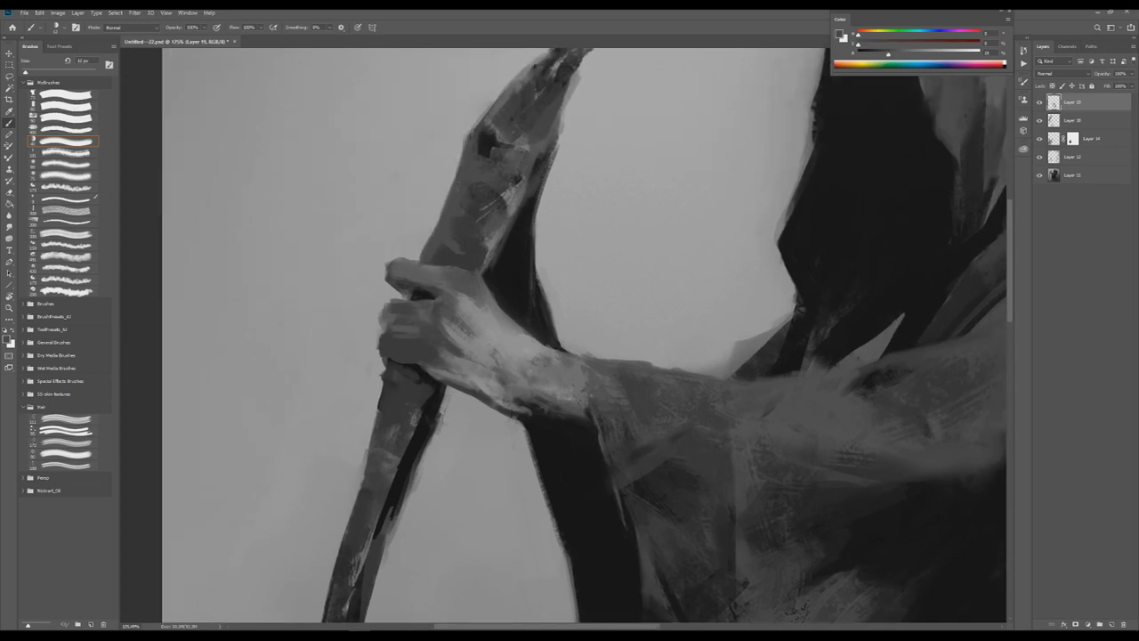
Rework the scythe shaft just below the fist with sampled greys at lowered brush opacity, building darker, textured shading.
{"action": "key", "text": "ctrl+0"}
{"action": "scroll", "coordinate": [492, 253], "scroll_direction": "up", "scroll_amount": 3}
{"action": "left_click", "coordinate": [552, 301], "text": "alt"}
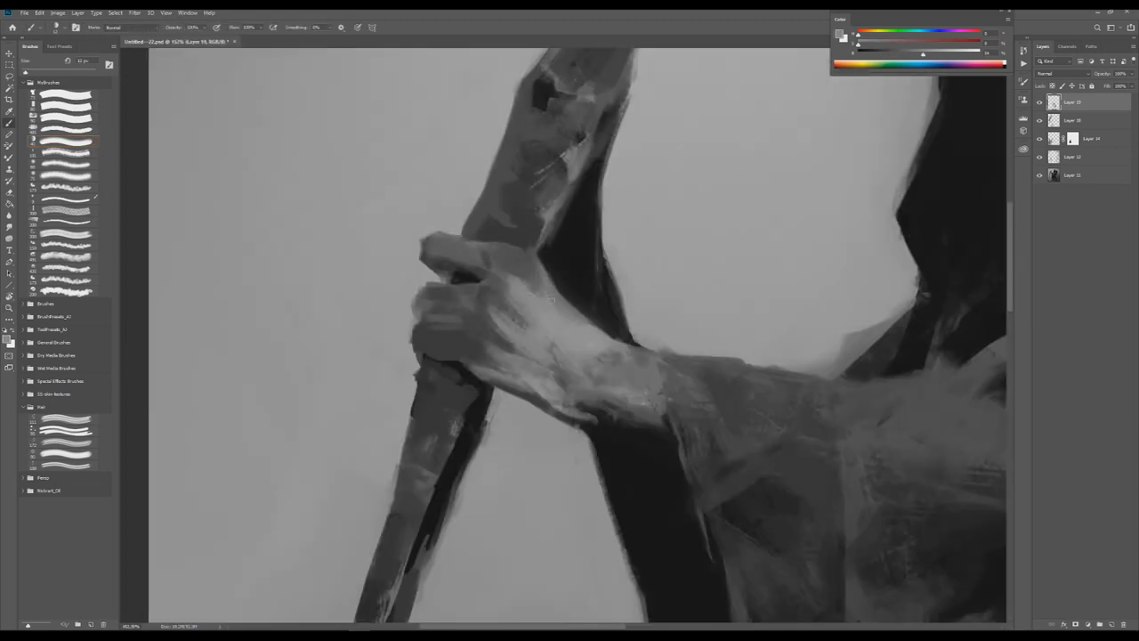
{"action": "key", "text": "ctrl+0"}
{"action": "scroll", "coordinate": [541, 190], "scroll_direction": "up", "scroll_amount": 2}
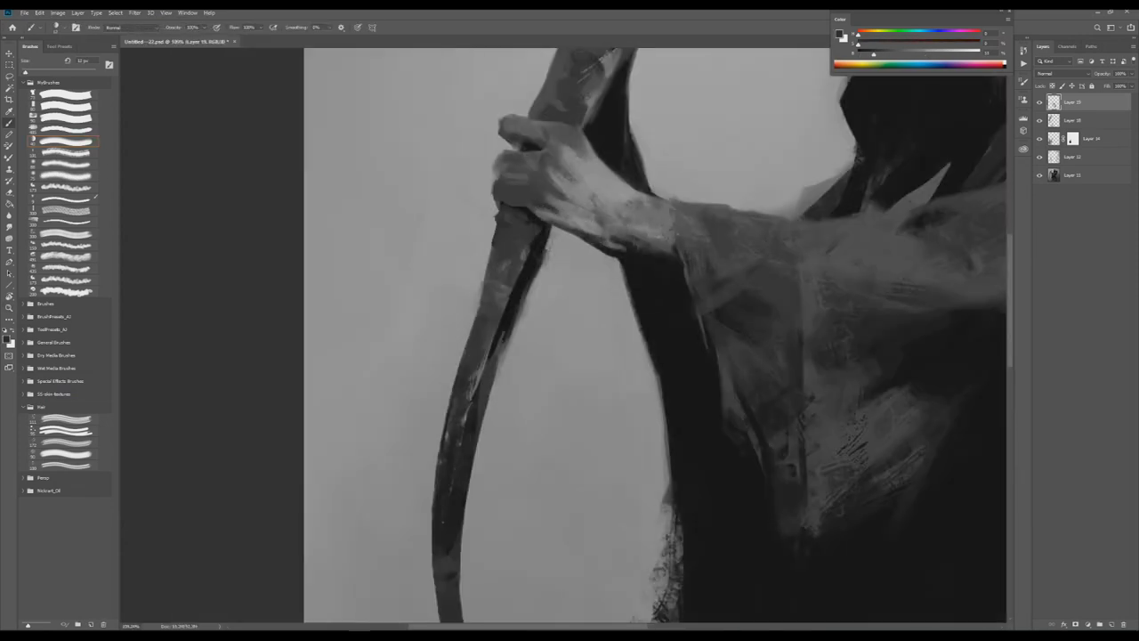
{"action": "left_click", "coordinate": [638, 267], "text": "alt"}
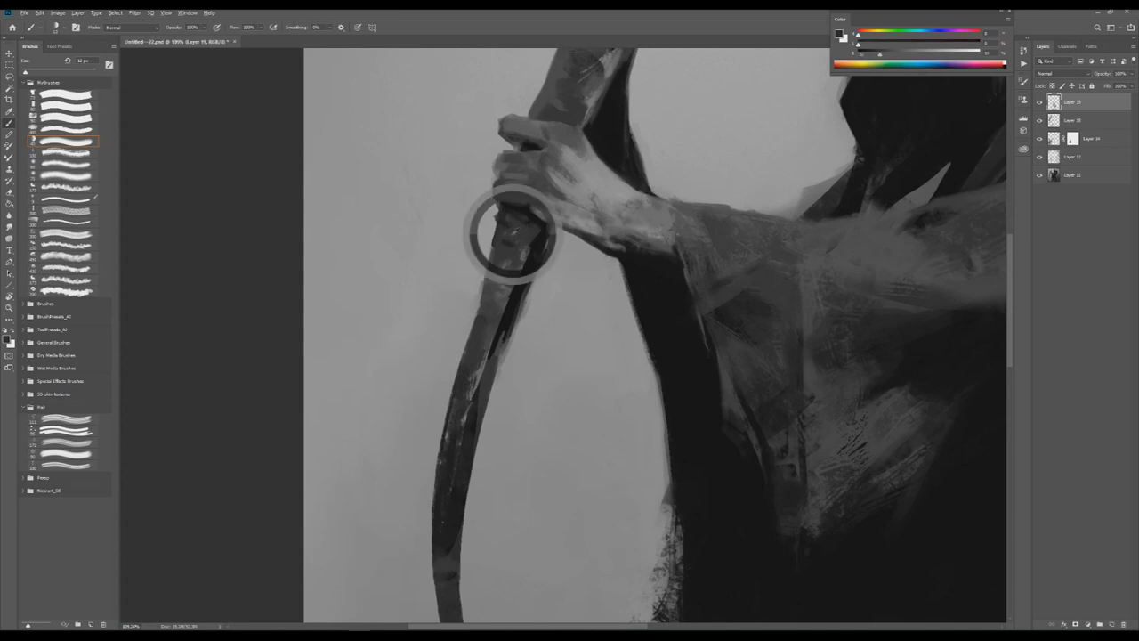
{"action": "key", "text": "8"}
{"action": "left_click_drag", "start_coordinate": [532, 253], "coordinate": [514, 233]}
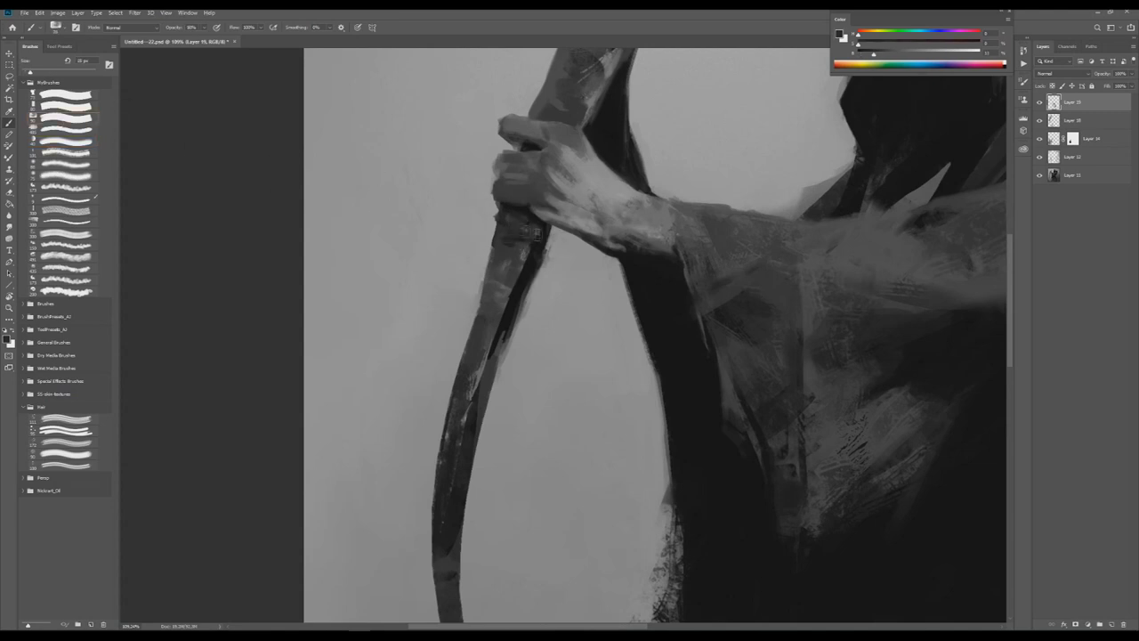
Refine the shaft's lower length with sampled greys, adding thin light flecks along its inner edge.
{"action": "key", "text": "ctrl+0"}
{"action": "scroll", "coordinate": [516, 236], "scroll_direction": "up", "scroll_amount": 2}
{"action": "key", "text": "ctrl+0"}
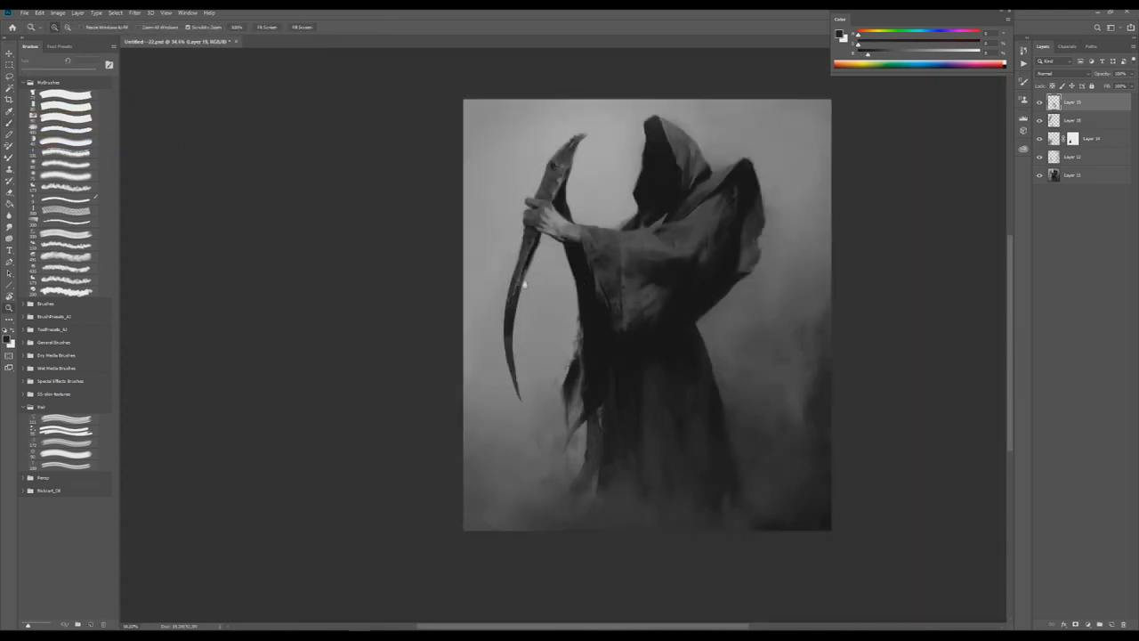
{"action": "scroll", "coordinate": [542, 241], "scroll_direction": "up", "scroll_amount": 3}
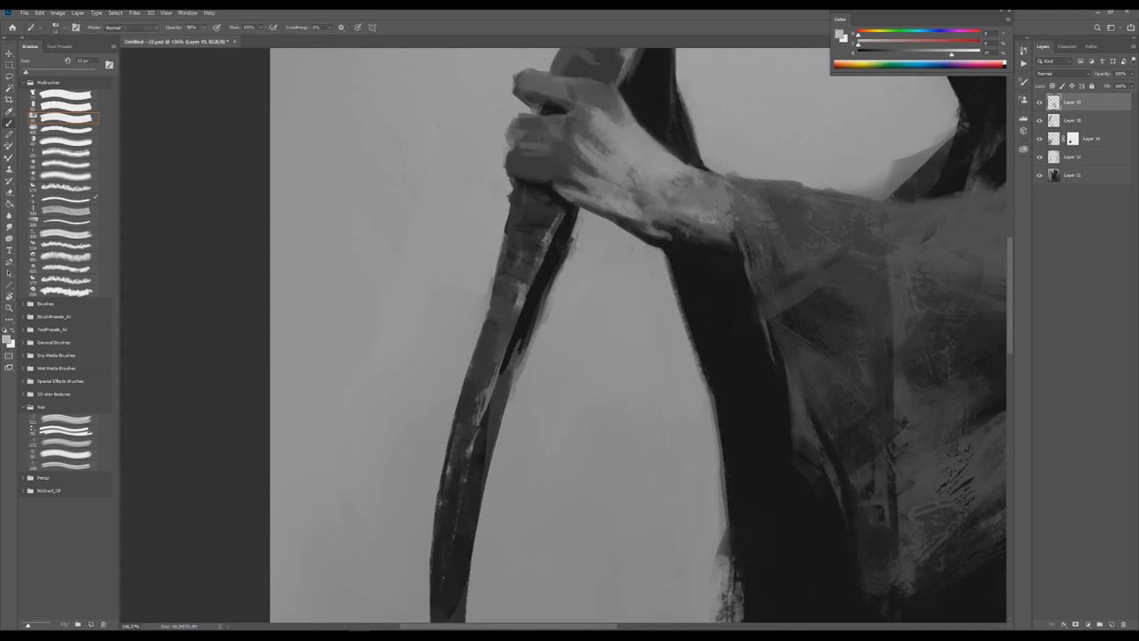
{"action": "scroll", "coordinate": [490, 298], "scroll_direction": "up", "scroll_amount": 2}
{"action": "key", "text": "ctrl+0"}
{"action": "scroll", "coordinate": [521, 267], "scroll_direction": "up", "scroll_amount": 3}
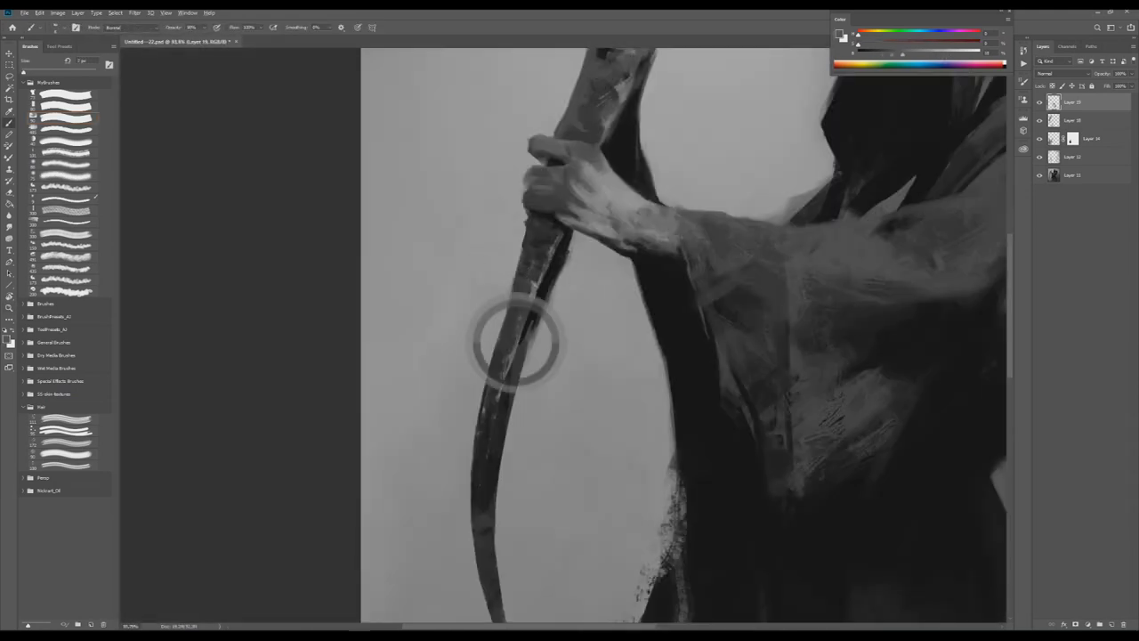
{"action": "scroll", "coordinate": [515, 252], "scroll_direction": "up", "scroll_amount": 1}
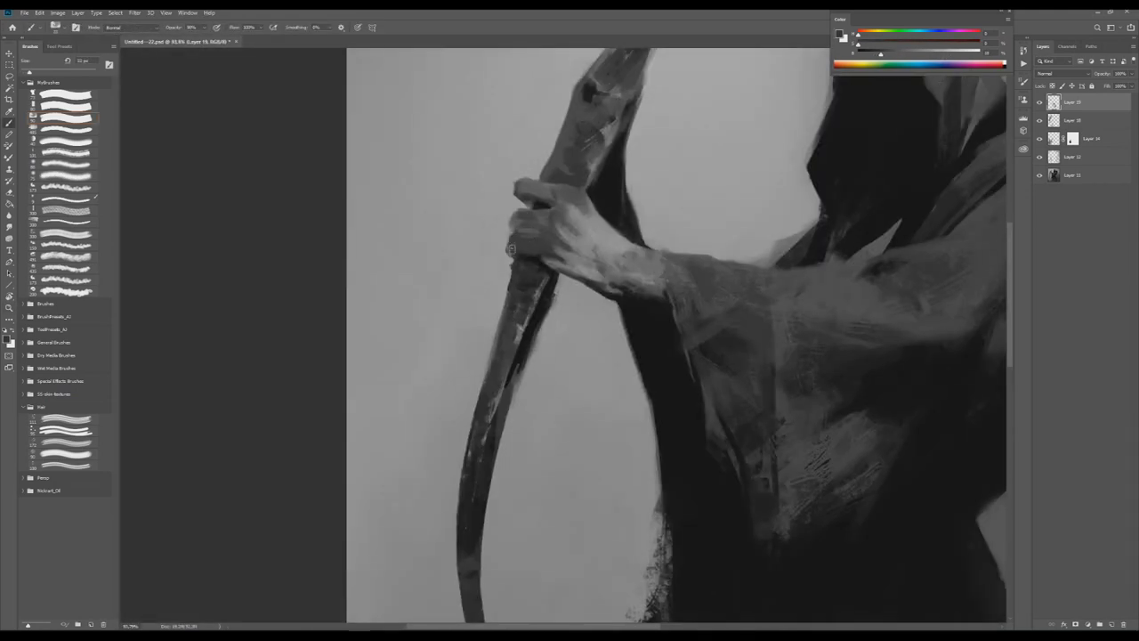
Square off the outer contour of the lower fingers and blend their tones into the fist.
{"action": "scroll", "coordinate": [538, 241], "scroll_direction": "down", "scroll_amount": 4}
{"action": "scroll", "coordinate": [538, 240], "scroll_direction": "up", "scroll_amount": 4}
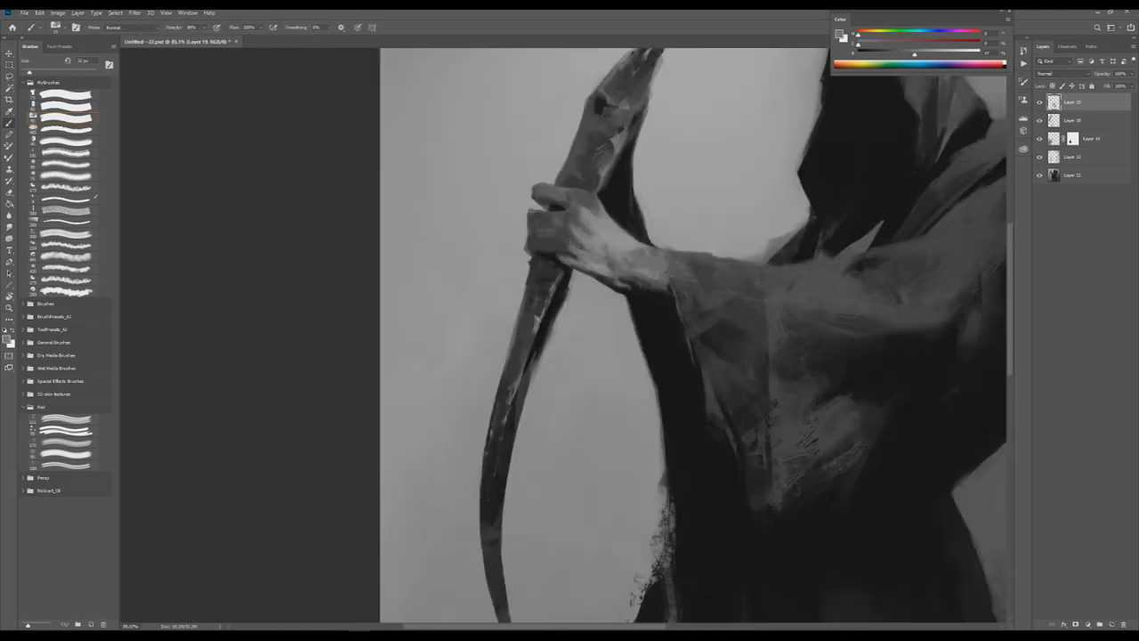
{"action": "scroll", "coordinate": [527, 242], "scroll_direction": "down", "scroll_amount": 4}
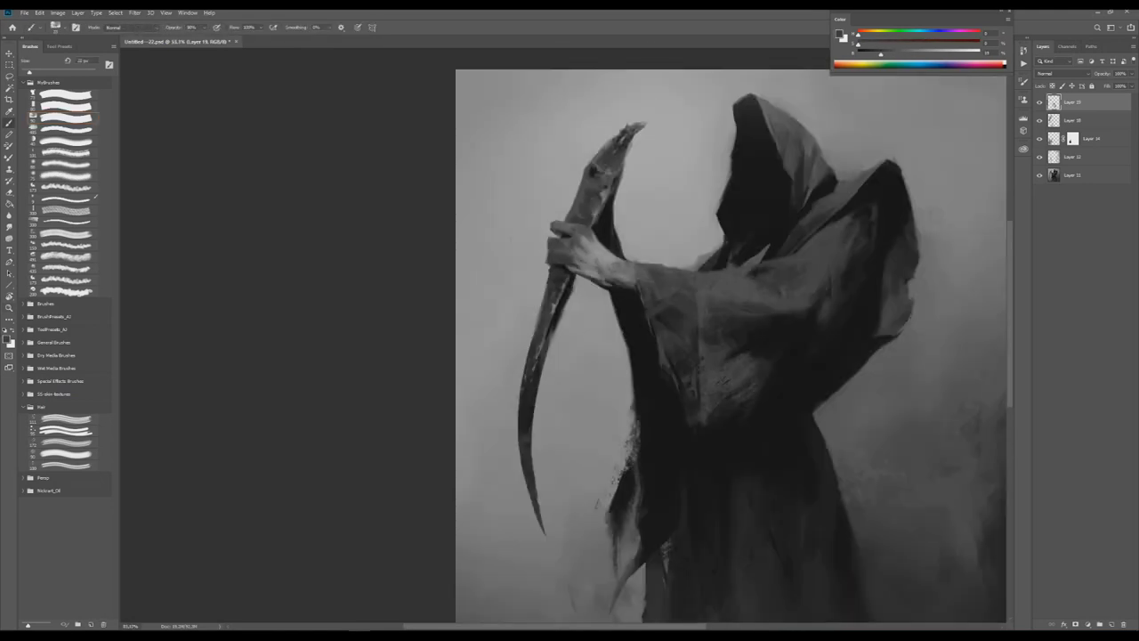
{"action": "scroll", "coordinate": [527, 242], "scroll_direction": "up", "scroll_amount": 5}
{"action": "left_click_drag", "start_coordinate": [546, 241], "coordinate": [578, 267]}
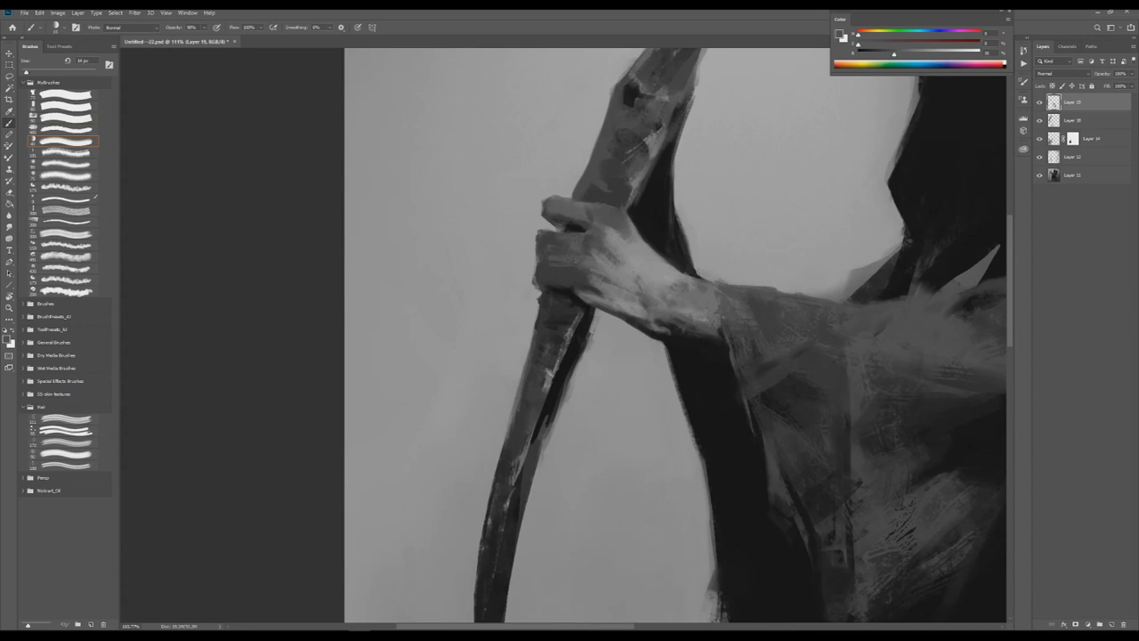
Define the upper finger and the dark gap beneath it with a smaller brush and sampled darks.
{"action": "left_click_drag", "start_coordinate": [545, 234], "coordinate": [563, 223]}
{"action": "key", "text": "bracketleft"}
{"action": "key", "text": "bracketleft"}
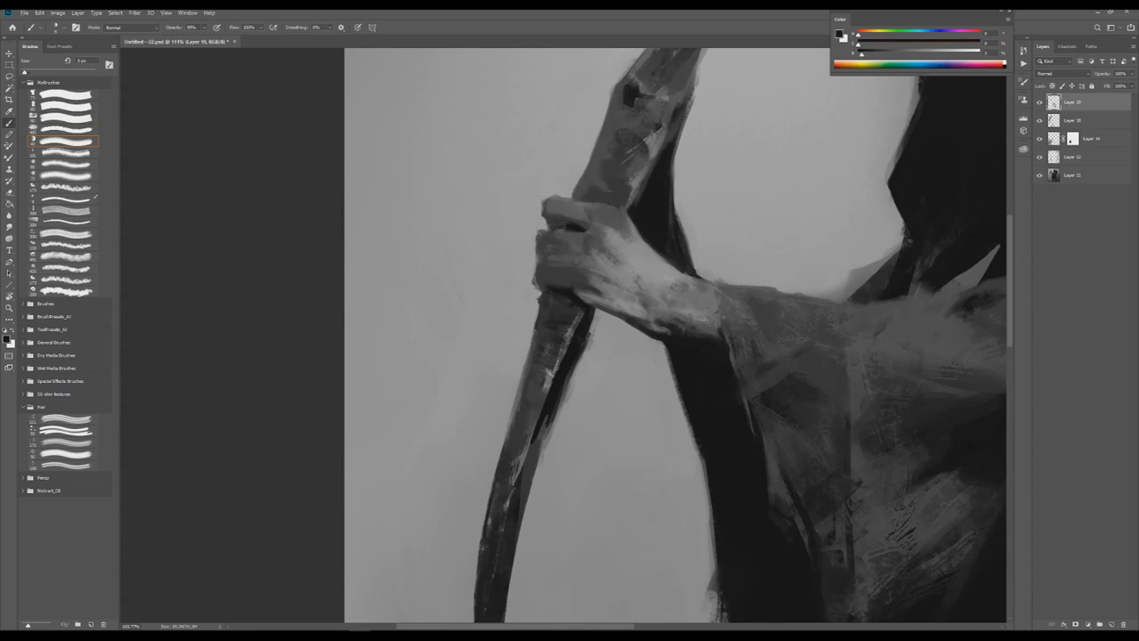
{"action": "left_click", "coordinate": [570, 228], "text": "alt"}
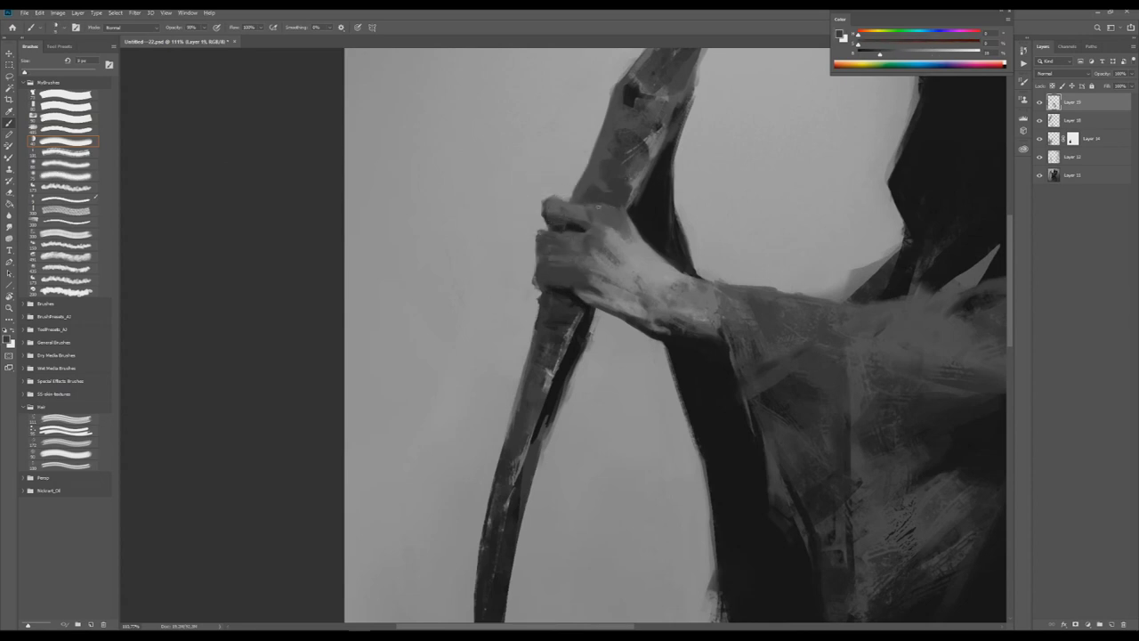
{"action": "scroll", "coordinate": [522, 216], "scroll_direction": "down", "scroll_amount": 5}
{"action": "scroll", "coordinate": [521, 216], "scroll_direction": "up", "scroll_amount": 5}
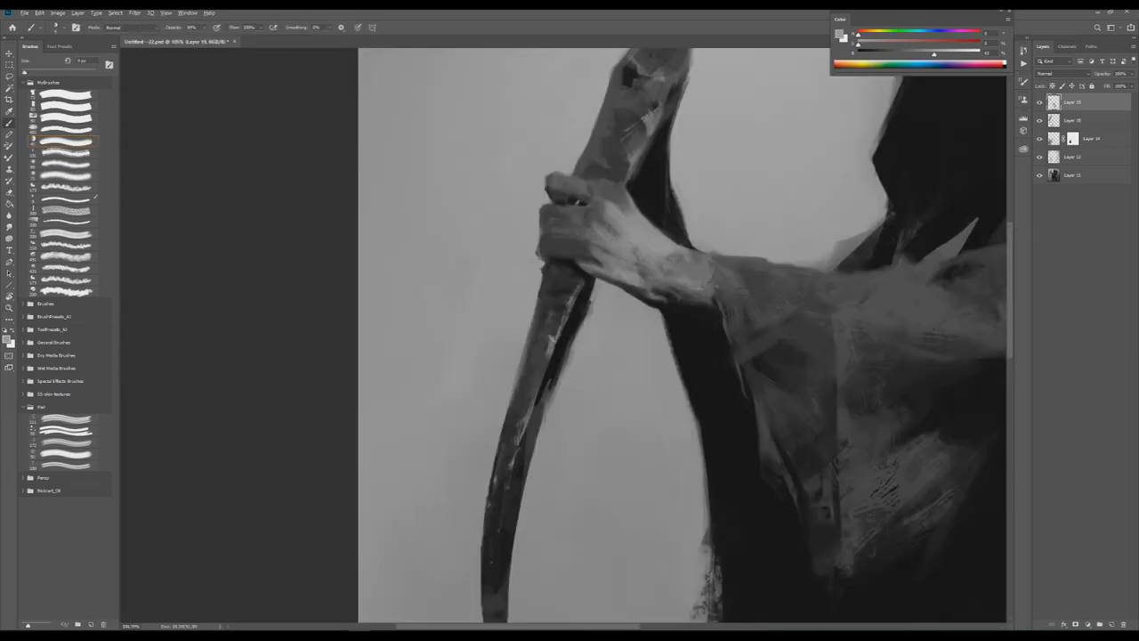
{"action": "scroll", "coordinate": [623, 275], "scroll_direction": "down", "scroll_amount": 6}
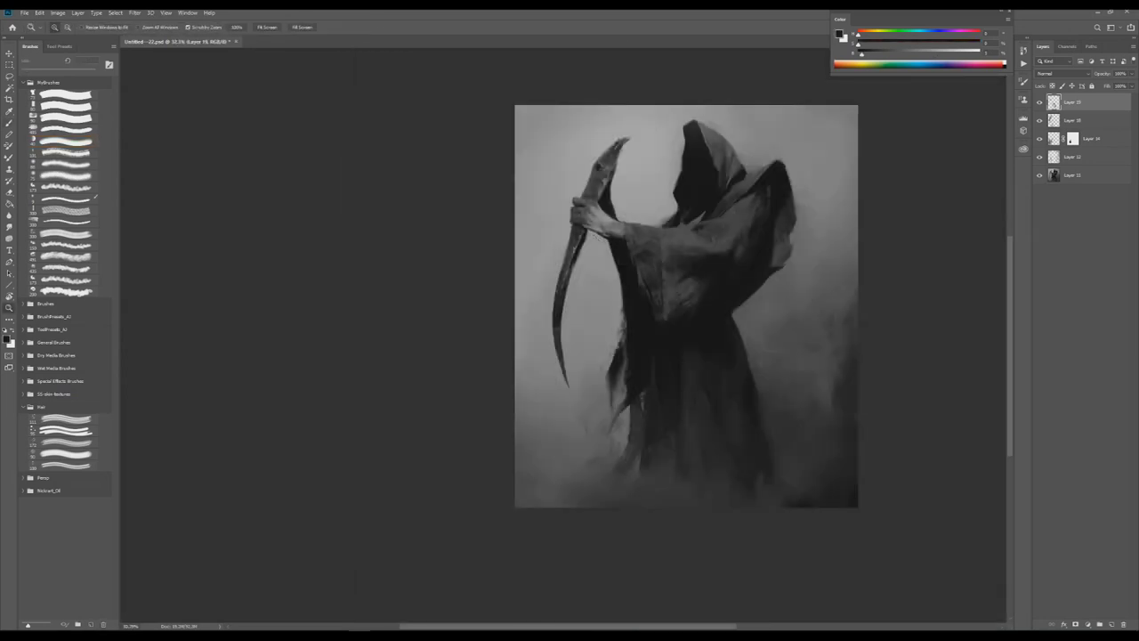
Flip the canvas horizontally and refine the knuckles and the gaps between fingers with sampled light and dark greys.
{"action": "key", "text": "ctrl+shift+h"}
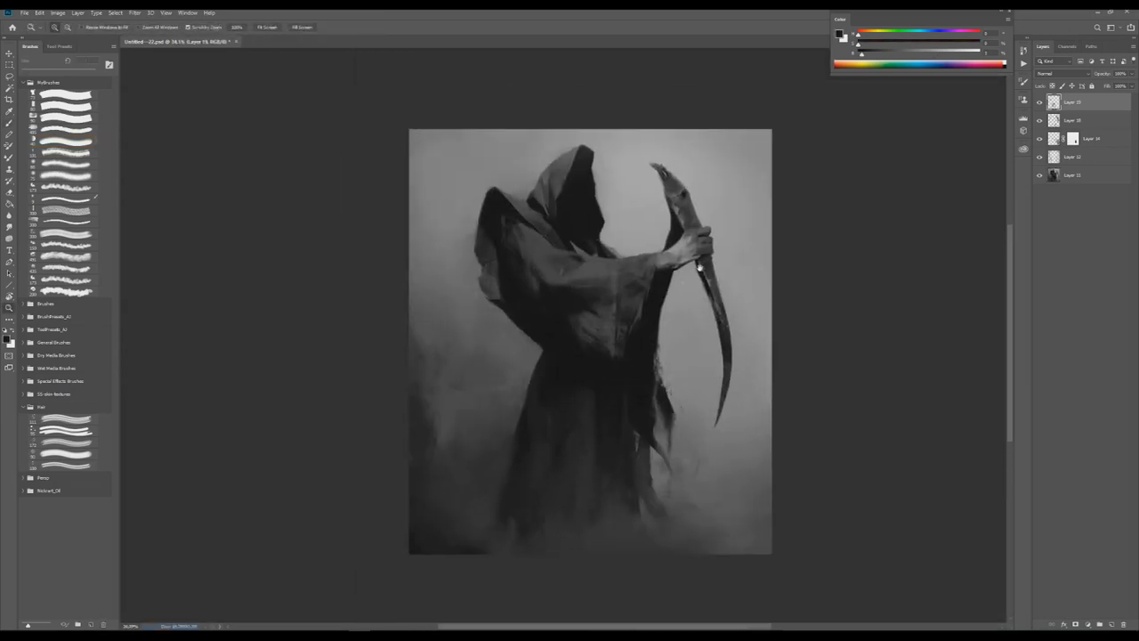
{"action": "scroll", "coordinate": [832, 232], "scroll_direction": "up", "scroll_amount": 6}
{"action": "left_click", "coordinate": [687, 211], "text": "alt"}
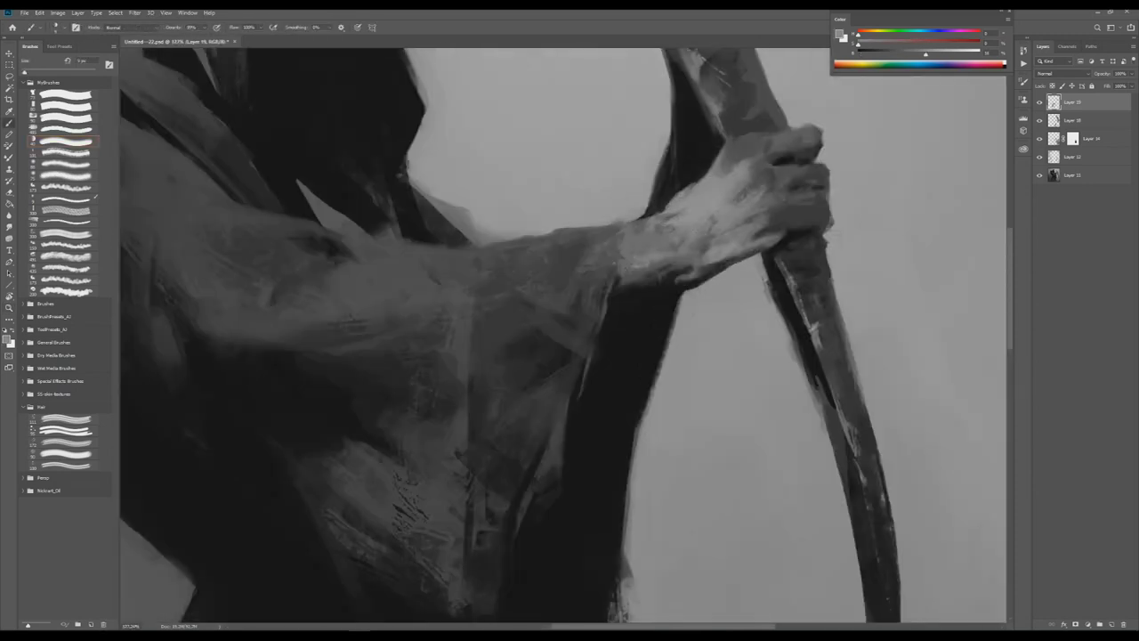
{"action": "left_click", "coordinate": [687, 189], "text": "alt"}
{"action": "scroll", "coordinate": [687, 188], "scroll_direction": "down", "scroll_amount": 6}
{"action": "scroll", "coordinate": [759, 227], "scroll_direction": "up", "scroll_amount": 6}
{"action": "left_click", "coordinate": [759, 227], "text": "alt"}
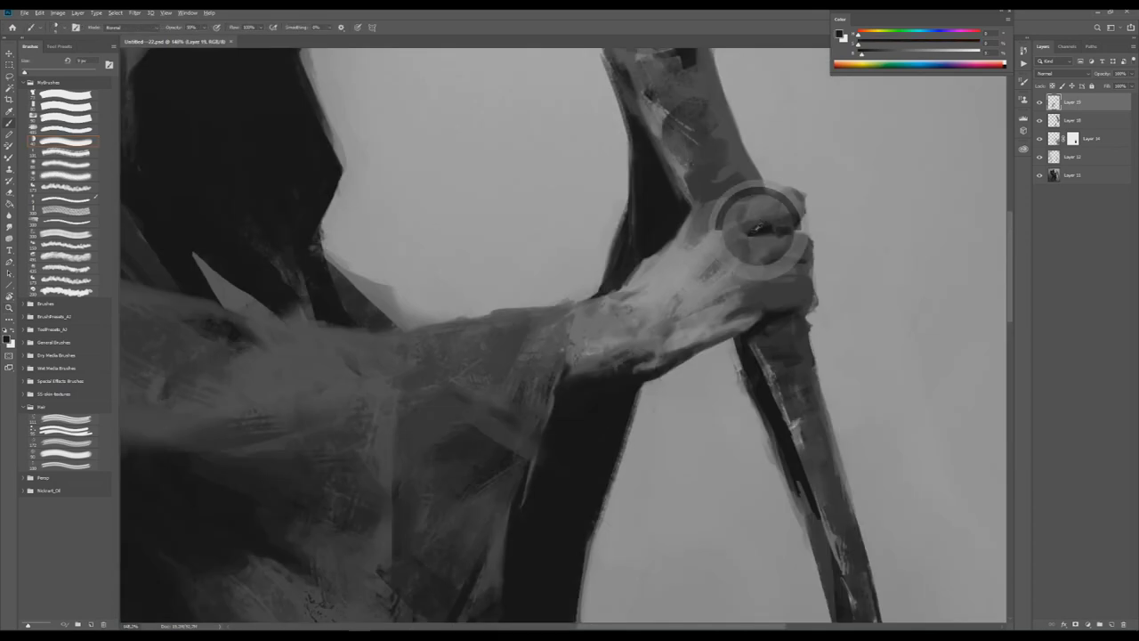
{"action": "left_click", "coordinate": [722, 189], "text": "alt"}
{"action": "scroll", "coordinate": [723, 188], "scroll_direction": "down", "scroll_amount": 6}
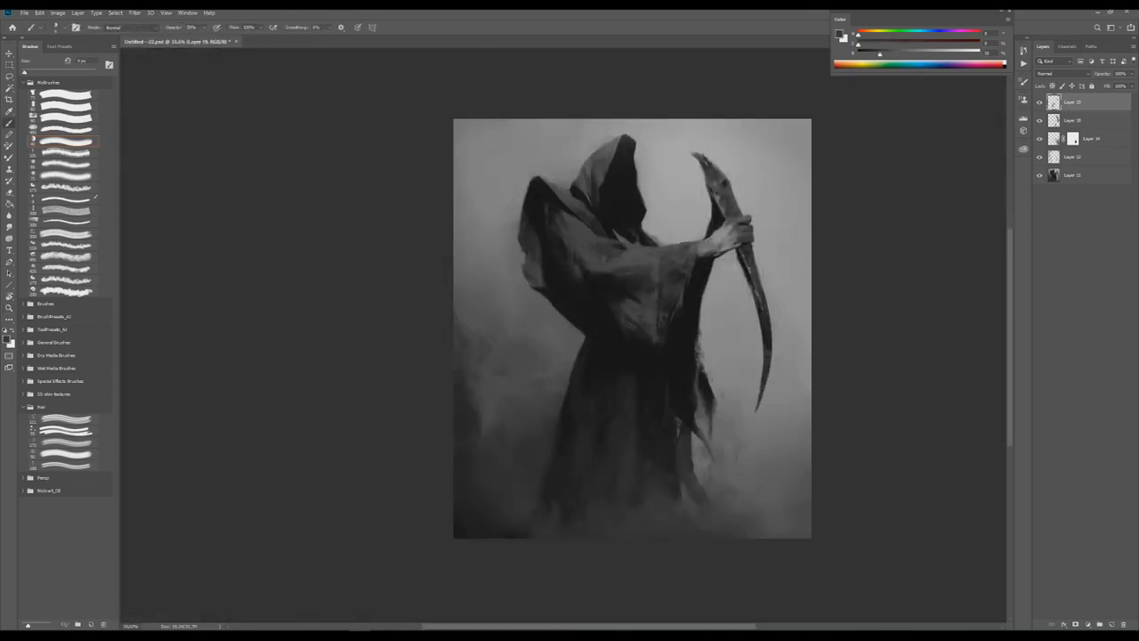
Paint the robe's raised shoulder with sampled darks, cleaning up its peak and outer cloth edge.
{"action": "scroll", "coordinate": [723, 231], "scroll_direction": "up", "scroll_amount": 6}
{"action": "scroll", "coordinate": [722, 230], "scroll_direction": "down", "scroll_amount": 6}
{"action": "scroll", "coordinate": [575, 254], "scroll_direction": "up", "scroll_amount": 6}
{"action": "left_click", "coordinate": [576, 254], "text": "alt"}
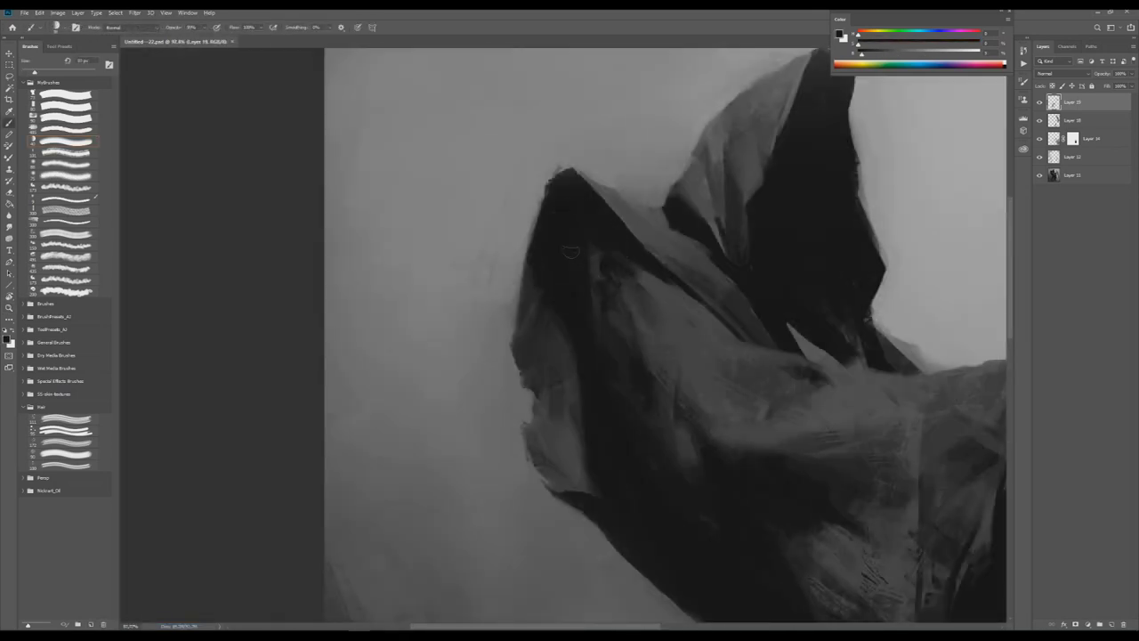
{"action": "scroll", "coordinate": [656, 381], "scroll_direction": "down", "scroll_amount": 6}
{"action": "scroll", "coordinate": [658, 296], "scroll_direction": "up", "scroll_amount": 6}
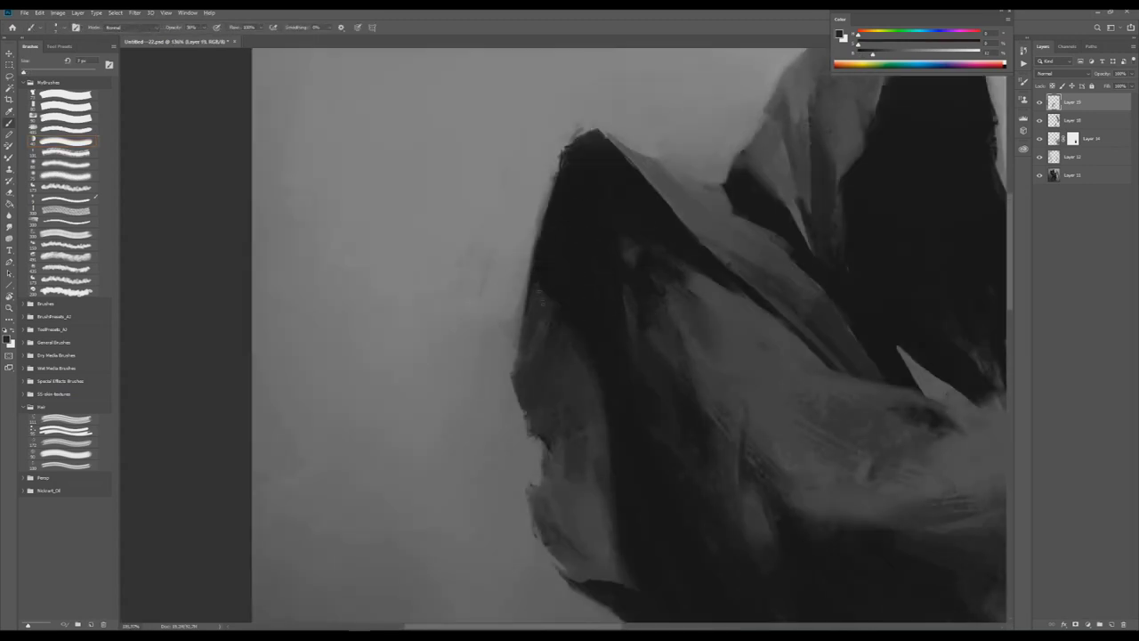
{"action": "scroll", "coordinate": [537, 280], "scroll_direction": "down", "scroll_amount": 6}
{"action": "scroll", "coordinate": [685, 378], "scroll_direction": "up", "scroll_amount": 2}
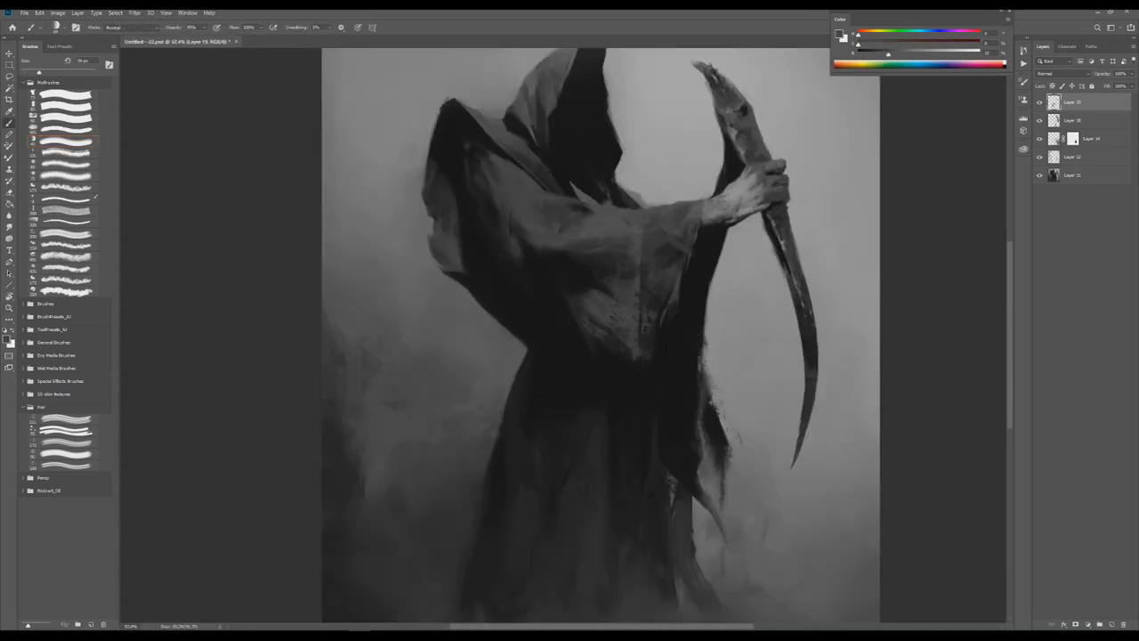
Smudge the misty background and the ragged cloth edges around the lower robe to soften them.
{"action": "scroll", "coordinate": [719, 326], "scroll_direction": "down", "scroll_amount": 2}
{"action": "key", "text": "r"}
{"action": "scroll", "coordinate": [739, 334], "scroll_direction": "down", "scroll_amount": 2}
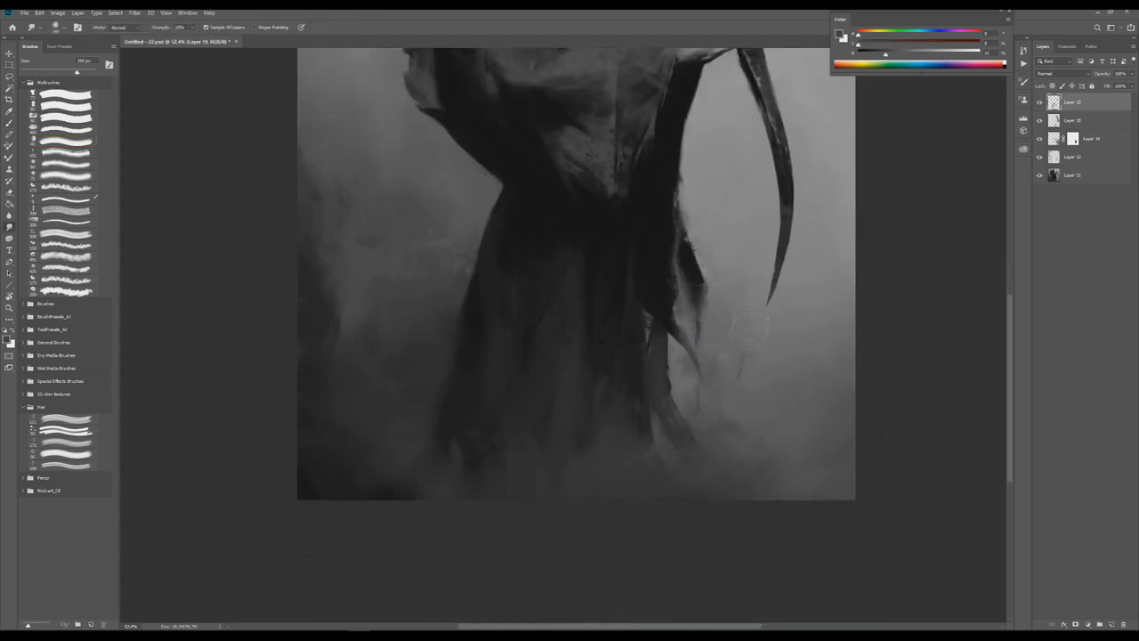
{"action": "scroll", "coordinate": [739, 334], "scroll_direction": "down", "scroll_amount": 1}
{"action": "key", "text": "z"}
{"action": "scroll", "coordinate": [706, 401], "scroll_direction": "up", "scroll_amount": 2}
{"action": "scroll", "coordinate": [617, 385], "scroll_direction": "down", "scroll_amount": 2}
{"action": "right_click", "coordinate": [684, 311]}
{"action": "left_click", "coordinate": [703, 314]}
{"action": "key", "text": "r"}
{"action": "scroll", "coordinate": [703, 249], "scroll_direction": "down", "scroll_amount": 1}
{"action": "left_click", "coordinate": [703, 249]}
{"action": "left_click", "coordinate": [557, 234]}
Merge all the painting layers into a single layer.
{"action": "left_click", "coordinate": [1072, 101]}
{"action": "left_click", "coordinate": [1072, 175], "text": "shift"}
{"action": "right_click", "coordinate": [1073, 155]}
{"action": "left_click", "coordinate": [1054, 431]}
Add a Gradient Map adjustment layer above the painting and set its blend mode to Color.
{"action": "left_click", "coordinate": [1087, 623]}
{"action": "left_click", "coordinate": [1090, 614]}
{"action": "left_click", "coordinate": [1059, 72]}
{"action": "left_click", "coordinate": [1063, 283]}
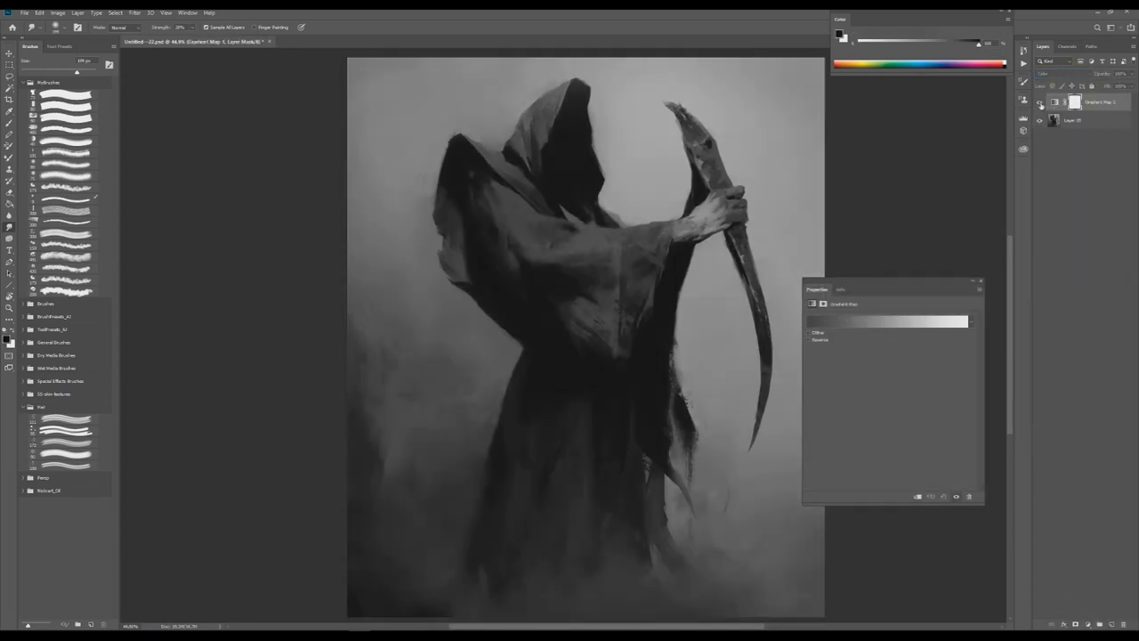
Edit the gradient map and recolour its darkest stop to a muted dark blue.
{"action": "left_click", "coordinate": [888, 321]}
{"action": "left_click_drag", "start_coordinate": [840, 161], "coordinate": [875, 207]}
{"action": "left_click", "coordinate": [822, 322]}
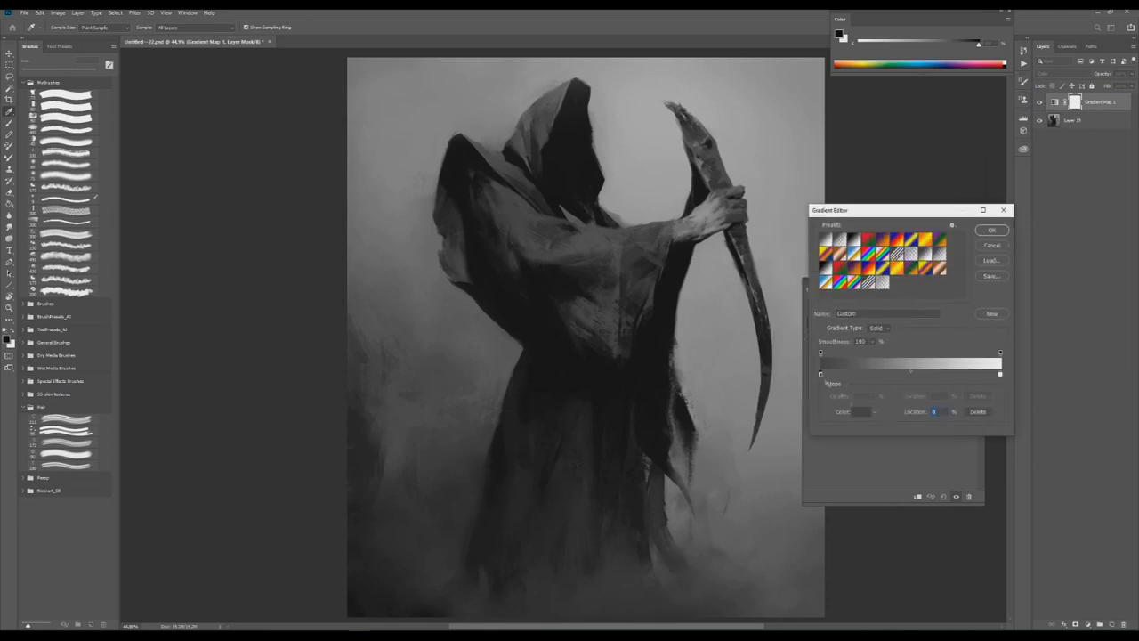
{"action": "left_click", "coordinate": [860, 411]}
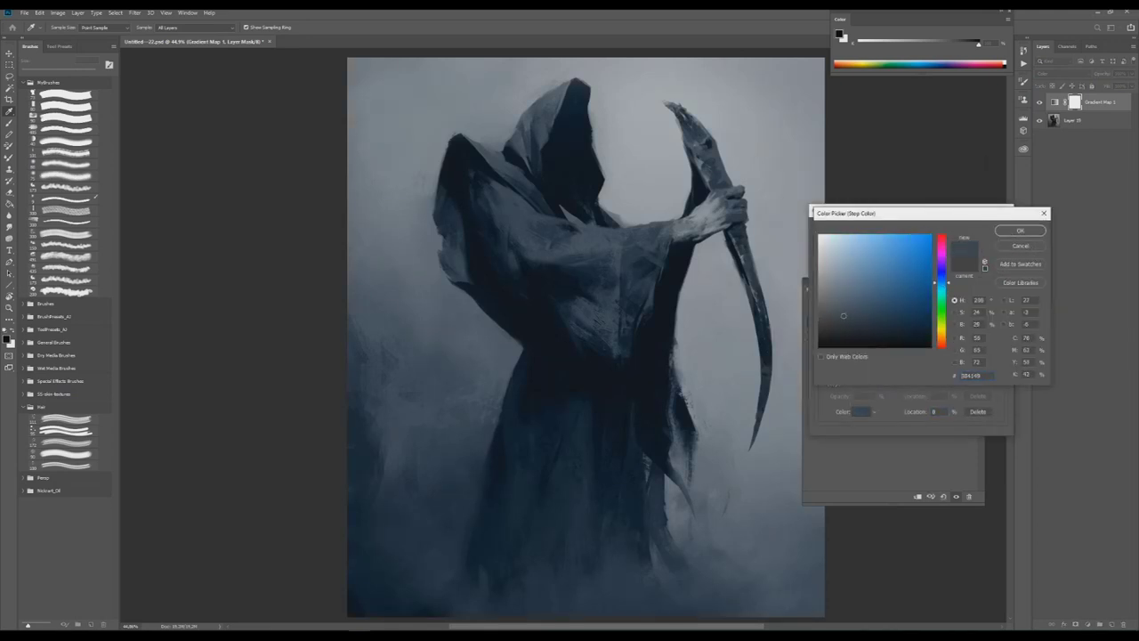
{"action": "left_click", "coordinate": [1021, 233]}
Pull the gradient's stops inward, give it a muted light-blue midtone stop, and apply the gradient.
{"action": "left_click_drag", "start_coordinate": [1000, 374], "coordinate": [841, 376]}
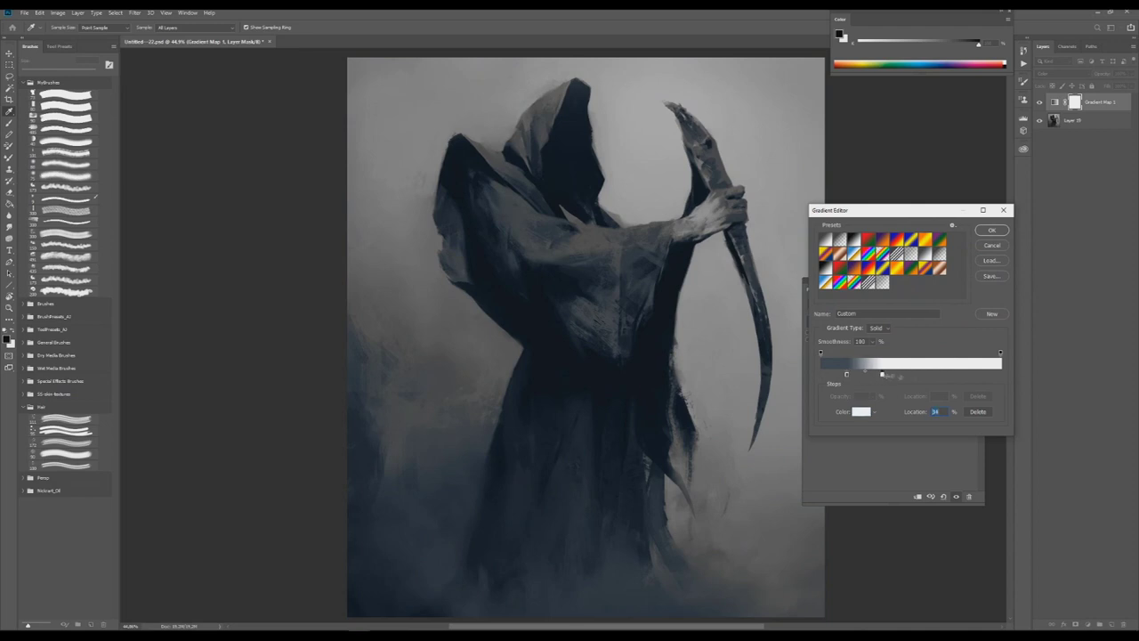
{"action": "left_click", "coordinate": [860, 411]}
{"action": "left_click", "coordinate": [941, 276]}
{"action": "left_click", "coordinate": [847, 284]}
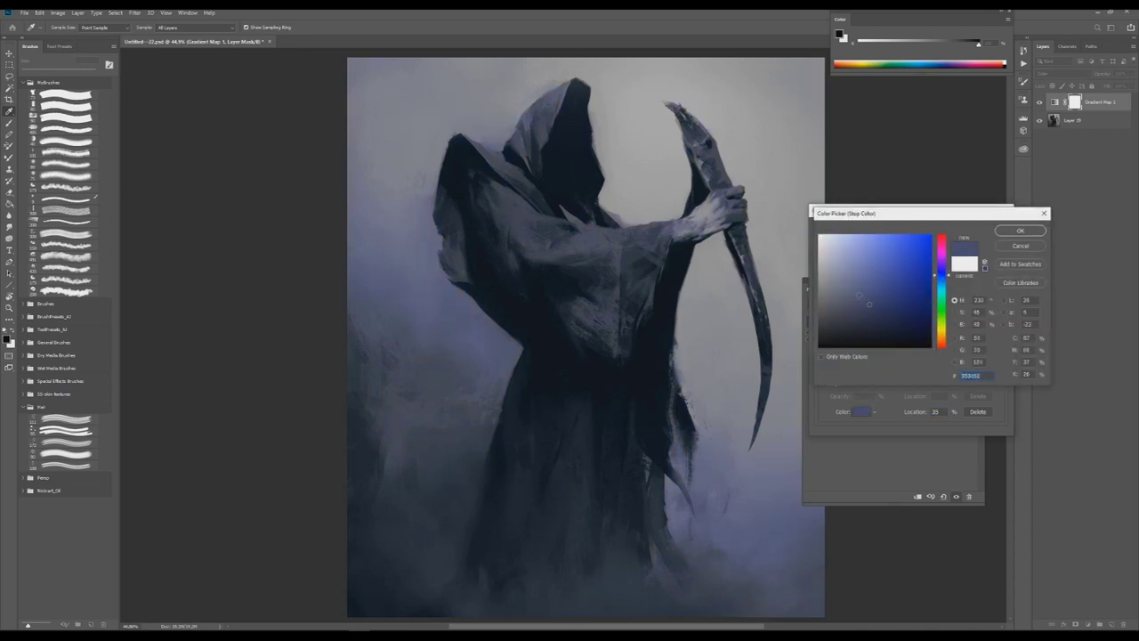
{"action": "left_click", "coordinate": [844, 300]}
{"action": "left_click", "coordinate": [941, 283]}
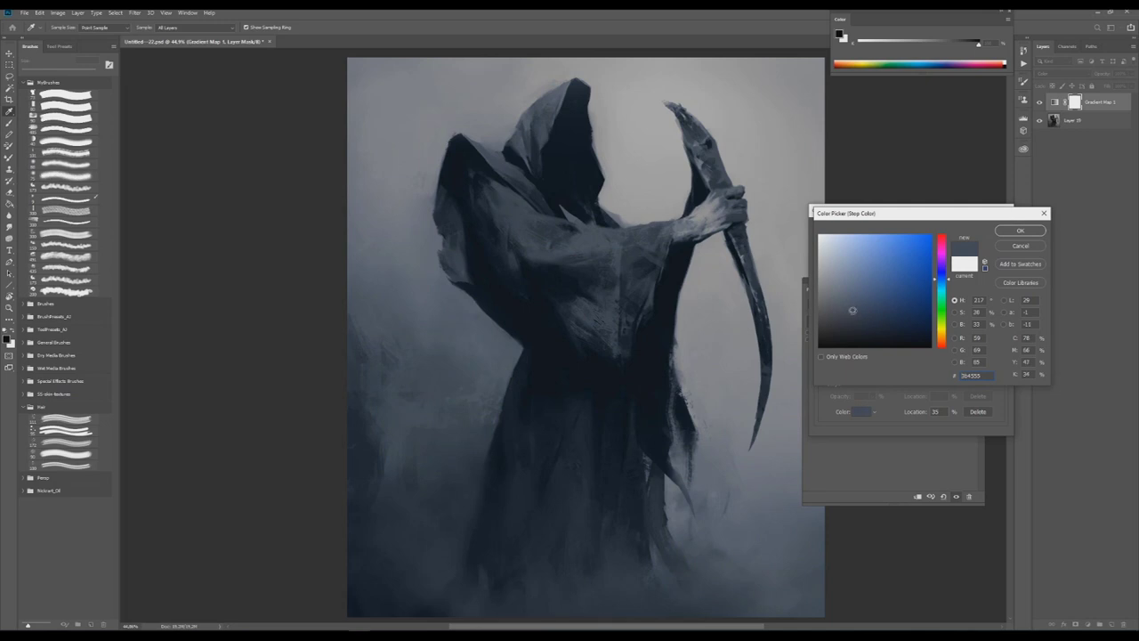
{"action": "left_click_drag", "start_coordinate": [852, 306], "coordinate": [844, 280]}
{"action": "key", "text": "Return"}
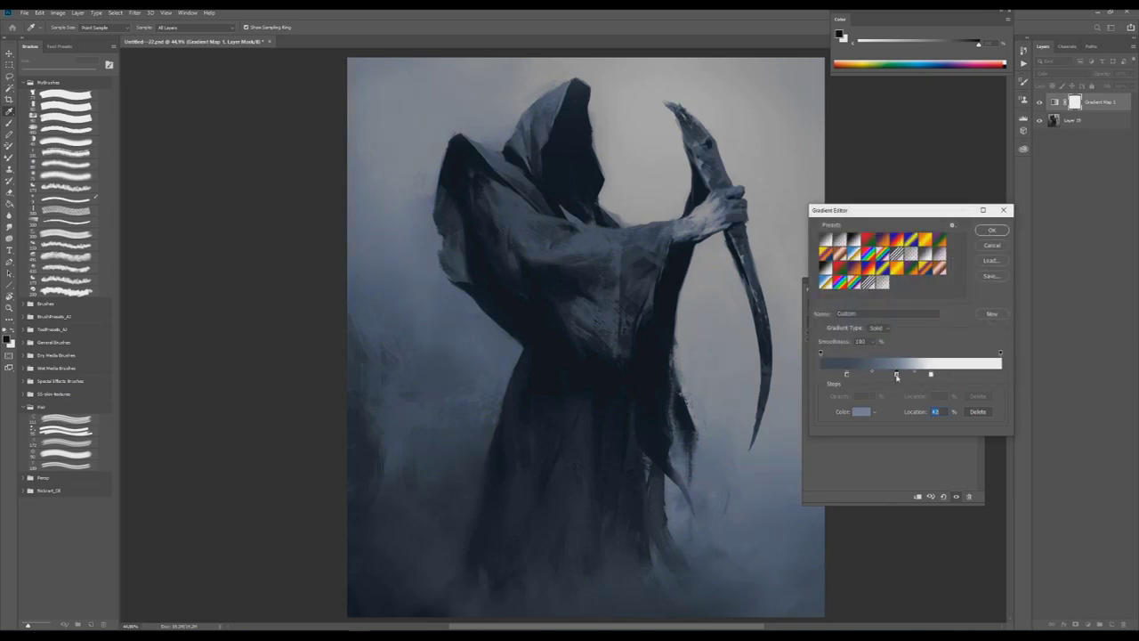
{"action": "left_click", "coordinate": [992, 230]}
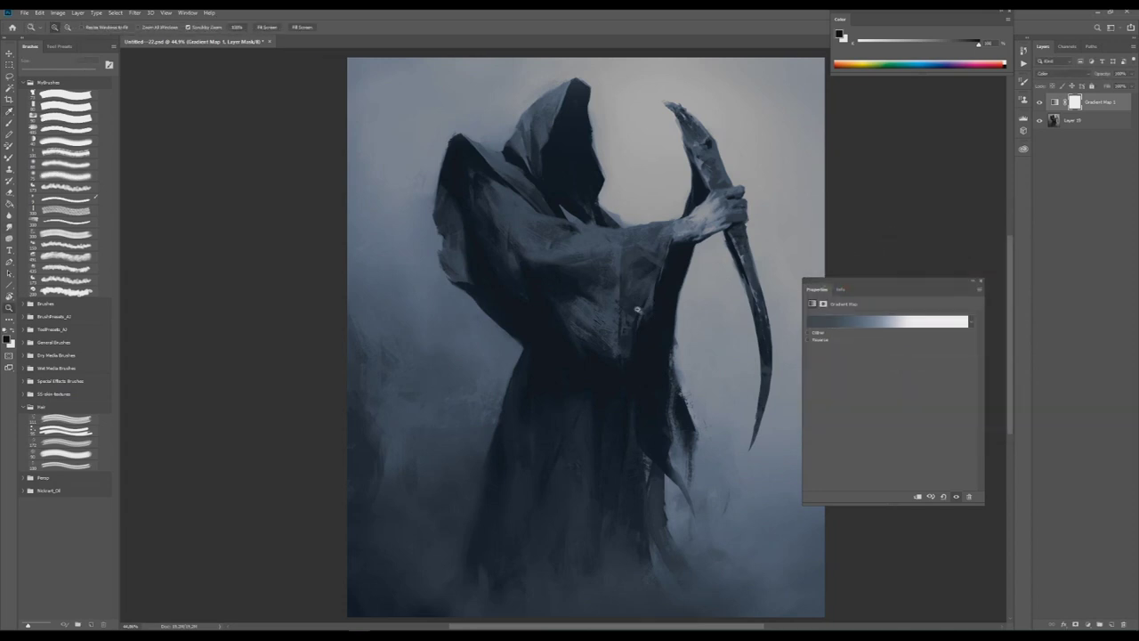
Recolour the gradient map's white stop at 64% to a desaturated grey-green and apply the gradient.
{"action": "key", "text": "z"}
{"action": "left_click", "coordinate": [524, 302], "text": "alt"}
{"action": "left_click_drag", "start_coordinate": [623, 320], "coordinate": [657, 317]}
{"action": "left_click", "coordinate": [911, 322]}
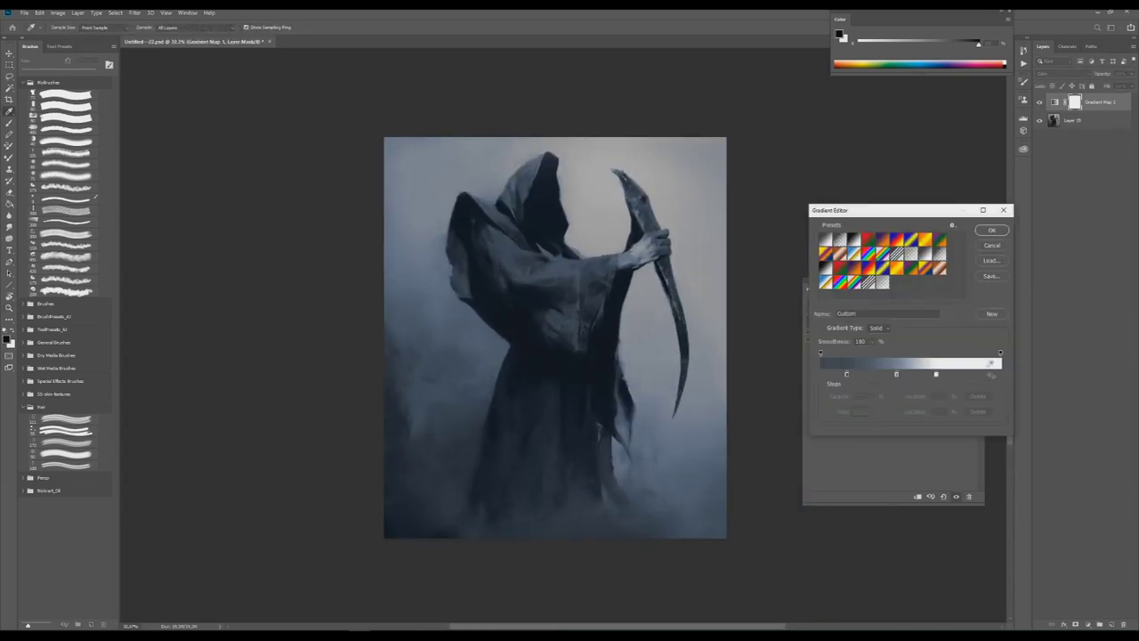
{"action": "left_click", "coordinate": [860, 411]}
{"action": "left_click", "coordinate": [942, 294]}
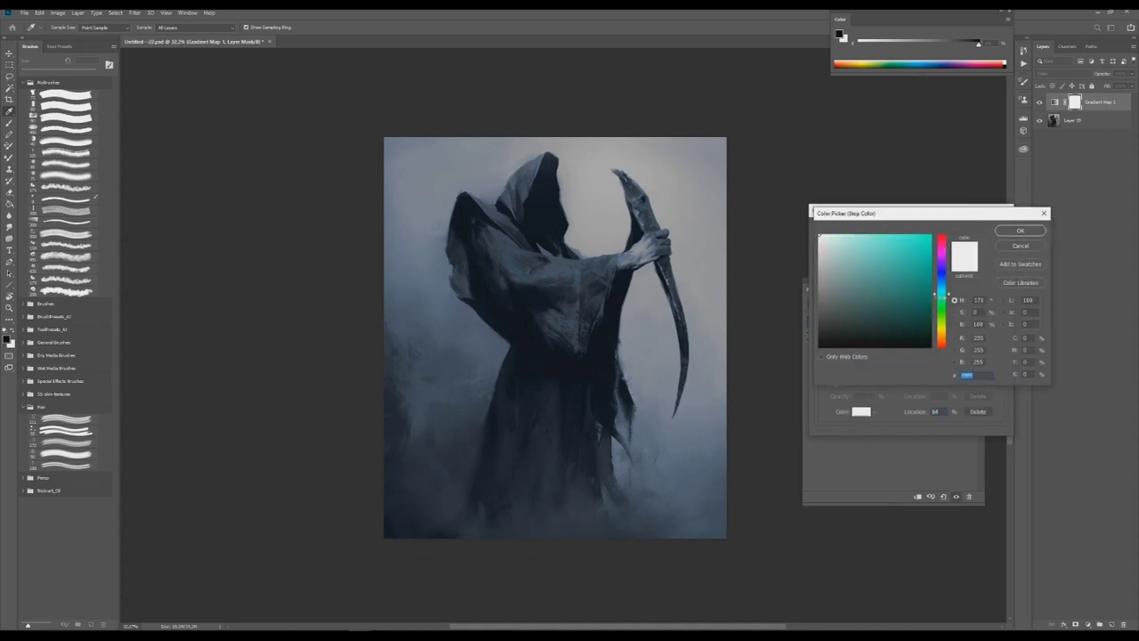
{"action": "left_click", "coordinate": [835, 294]}
{"action": "mouse_move", "coordinate": [942, 294]}
{"action": "left_mouse_down"}
{"action": "mouse_move", "coordinate": [940, 279]}
{"action": "mouse_move", "coordinate": [944, 299]}
{"action": "left_mouse_up"}
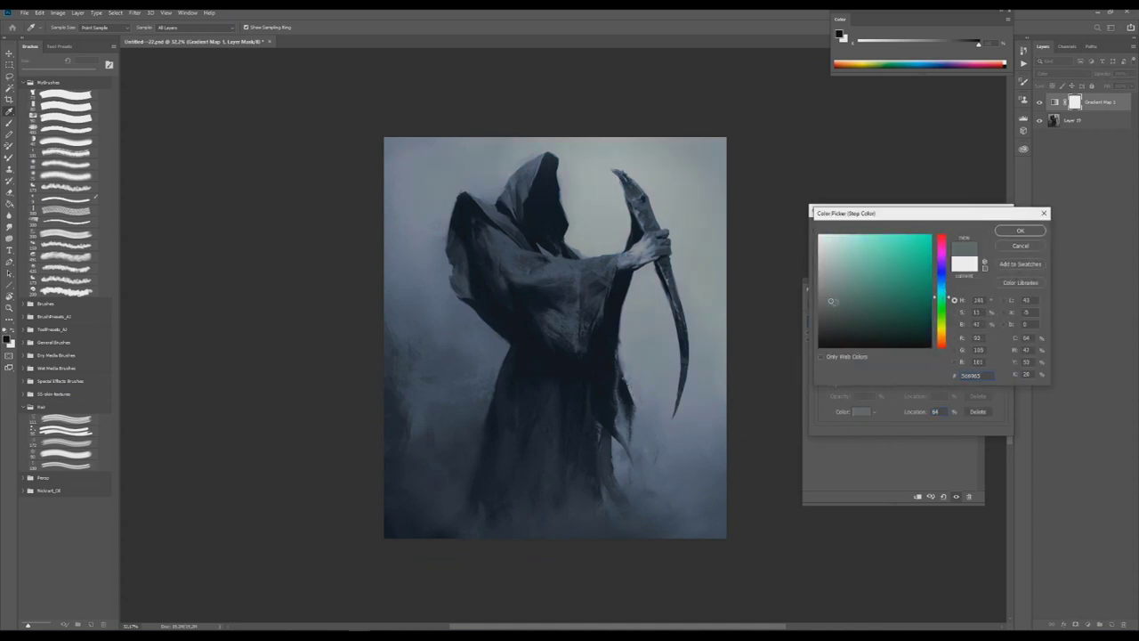
{"action": "left_click", "coordinate": [1020, 232]}
{"action": "left_click", "coordinate": [993, 232]}
Add a Color Balance adjustment layer shifting the midtones toward red and blue, and split its Underlying Layer dark range in the blending options.
{"action": "left_click", "coordinate": [1087, 624]}
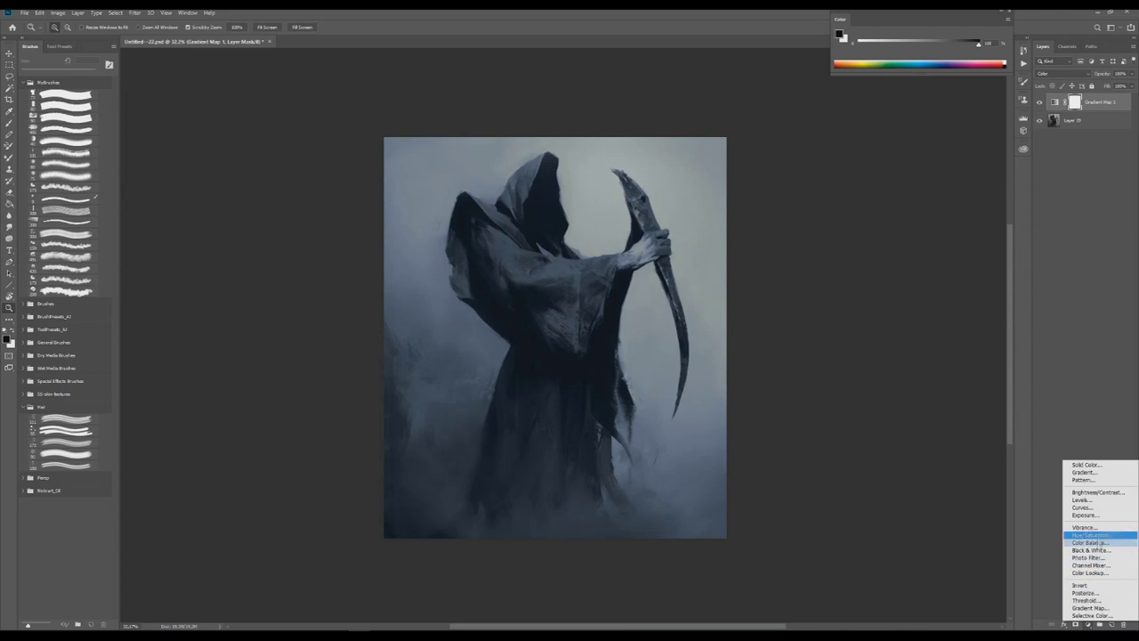
{"action": "left_click", "coordinate": [1093, 542]}
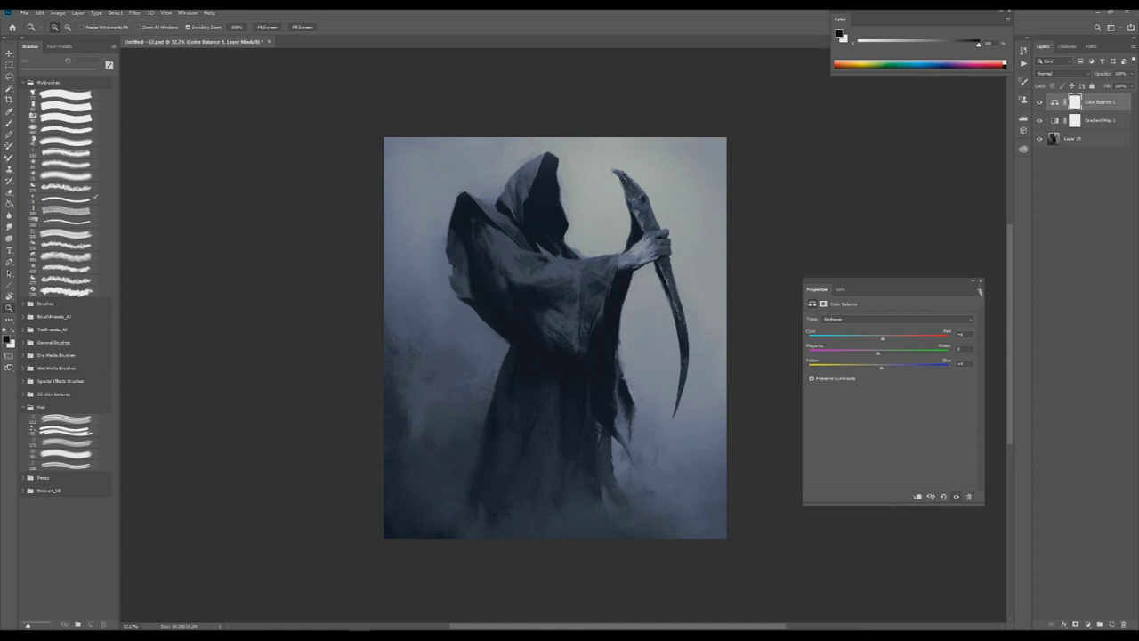
{"action": "double_click", "coordinate": [1117, 102]}
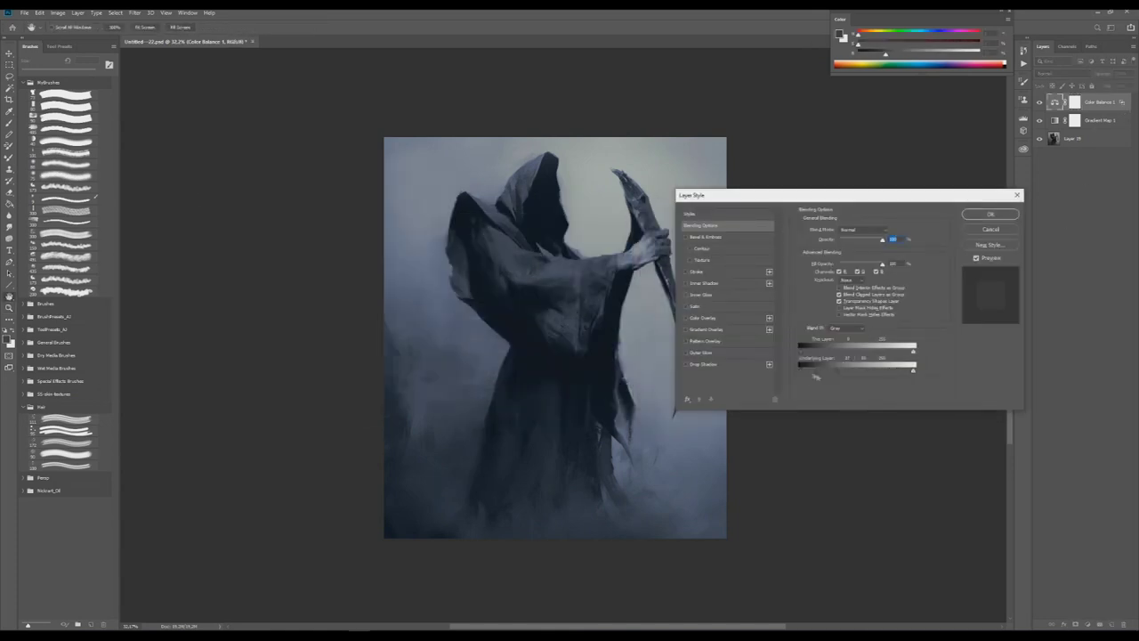
{"action": "key", "text": "Return"}
{"action": "left_click_drag", "start_coordinate": [529, 279], "coordinate": [547, 280]}
Add a new empty layer above the adjustment layers and set its blend mode to Color.
{"action": "key", "text": "ctrl+shift+alt+n"}
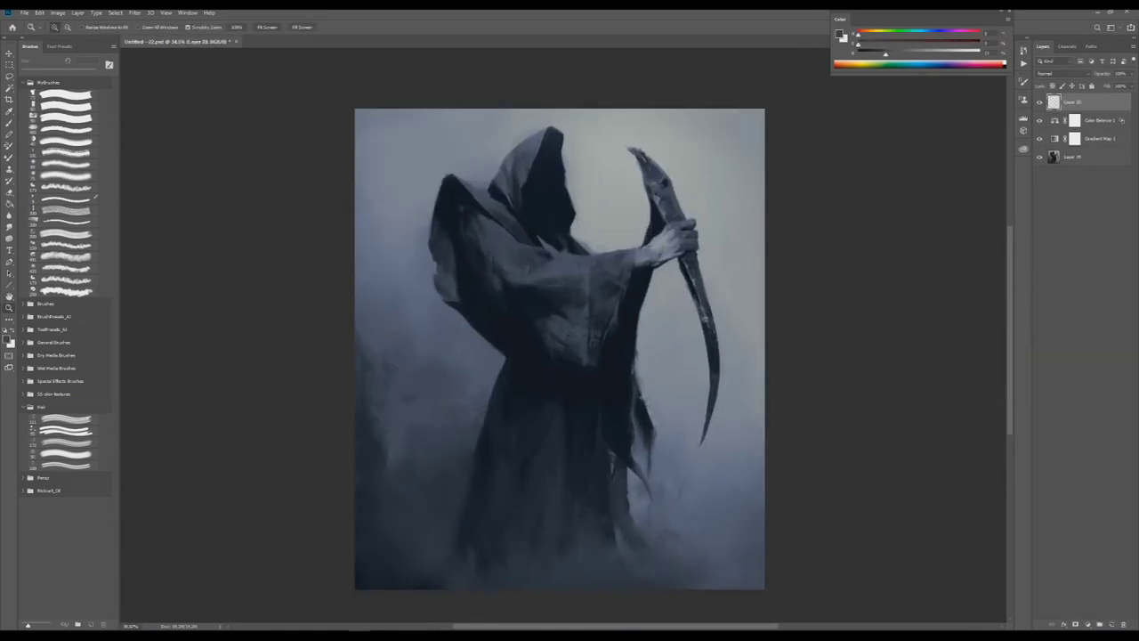
{"action": "left_click", "coordinate": [1087, 626]}
{"action": "left_click", "coordinate": [1059, 73]}
{"action": "left_click", "coordinate": [1063, 281]}
Tint the gripping hand, knuckles and wrist with muted reddish-brown skin tones.
{"action": "left_click_drag", "start_coordinate": [627, 256], "coordinate": [703, 218]}
{"action": "key", "text": "b"}
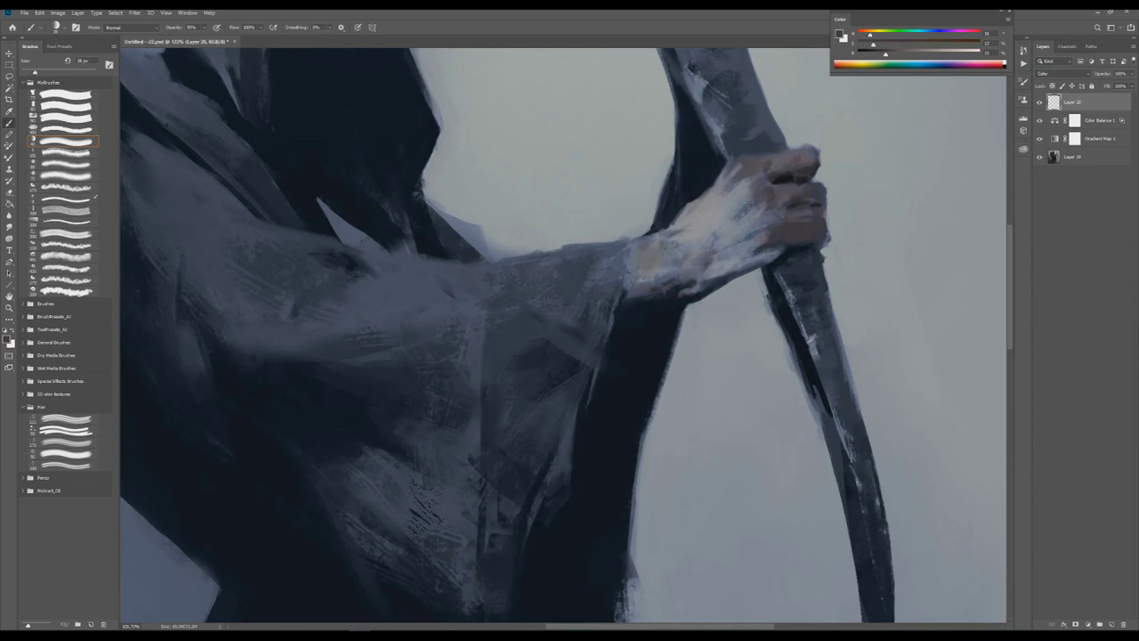
{"action": "scroll", "coordinate": [565, 338], "scroll_direction": "down", "scroll_amount": 2}
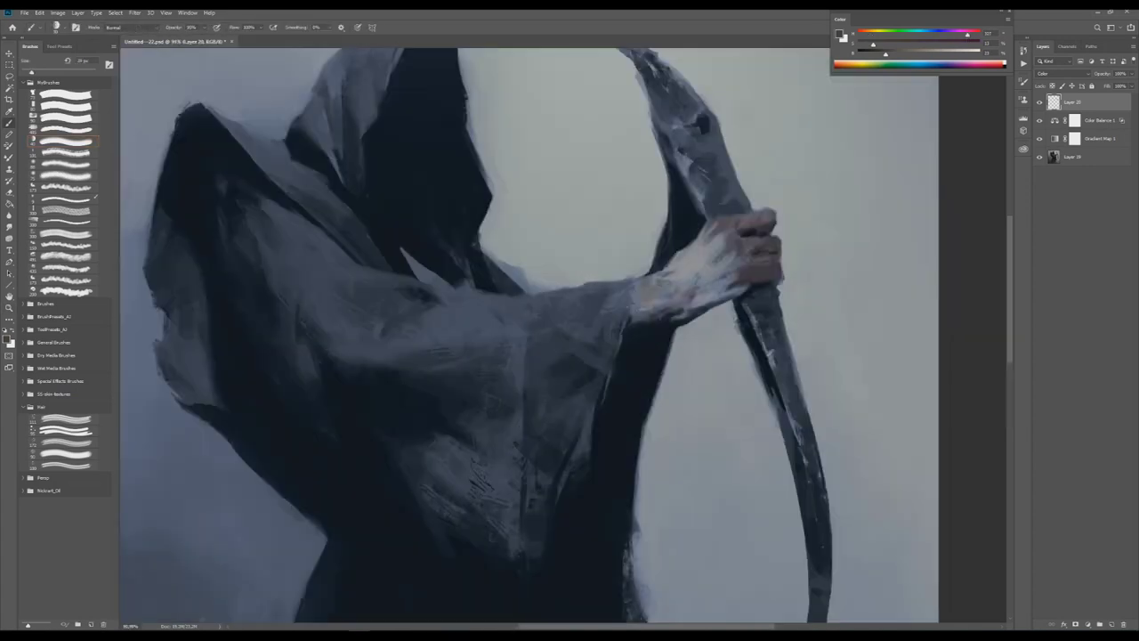
Glaze muted blue and violet tints over the outstretched sleeve and the background behind the figure.
{"action": "scroll", "coordinate": [637, 326], "scroll_direction": "left", "scroll_amount": 3}
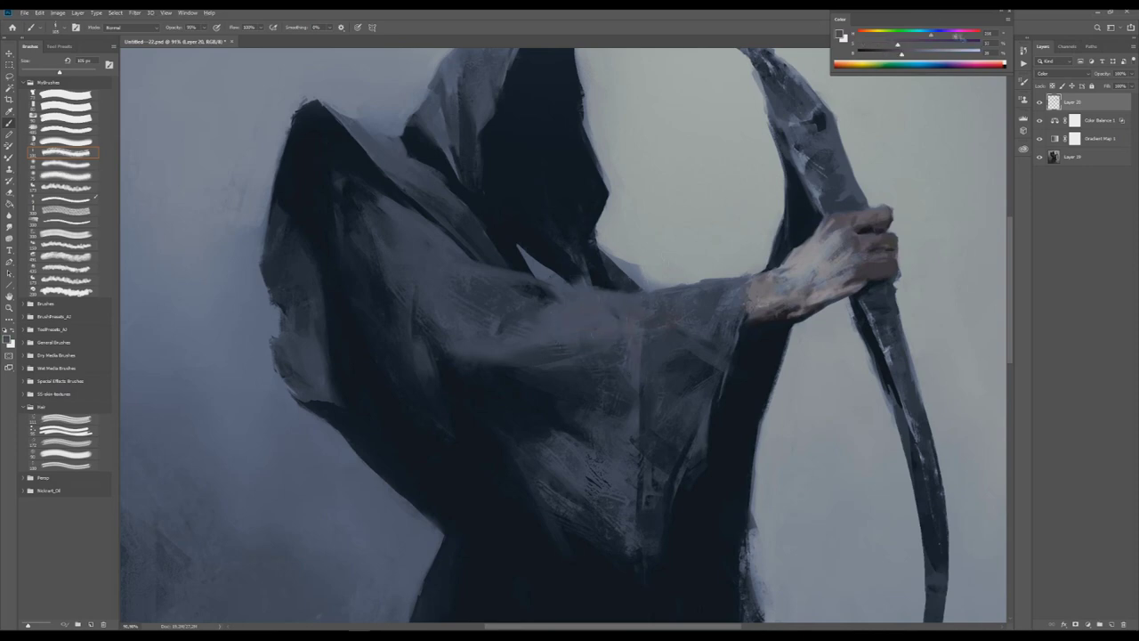
{"action": "scroll", "coordinate": [616, 311], "scroll_direction": "down", "scroll_amount": 5}
{"action": "scroll", "coordinate": [617, 311], "scroll_direction": "up", "scroll_amount": 5}
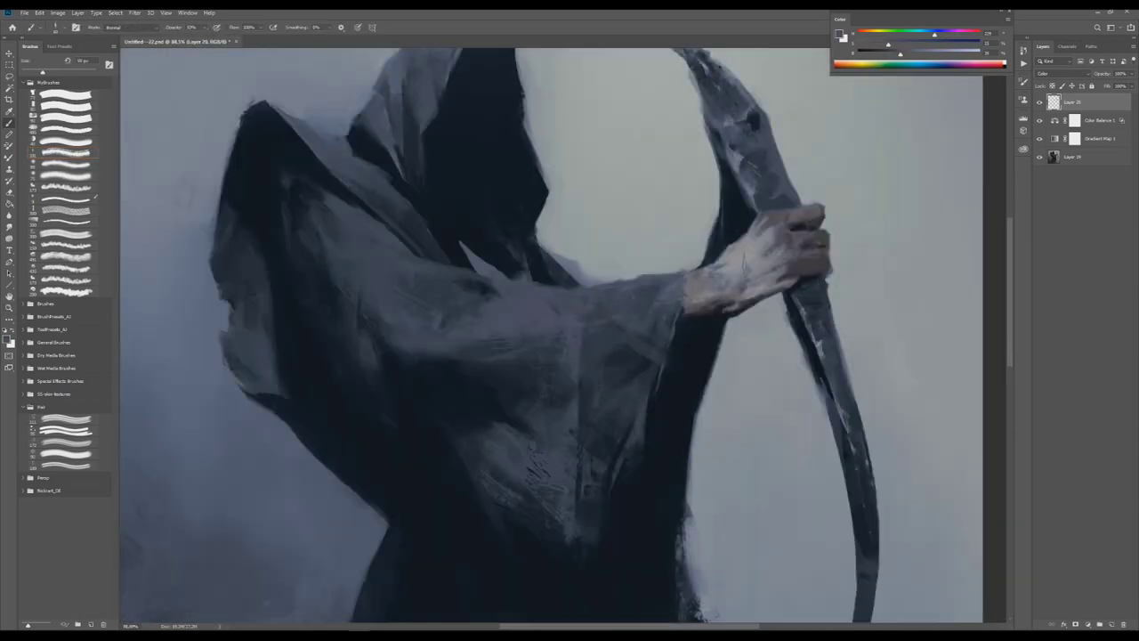
{"action": "left_click", "coordinate": [806, 304], "text": "alt"}
{"action": "scroll", "coordinate": [721, 267], "scroll_direction": "down", "scroll_amount": 5}
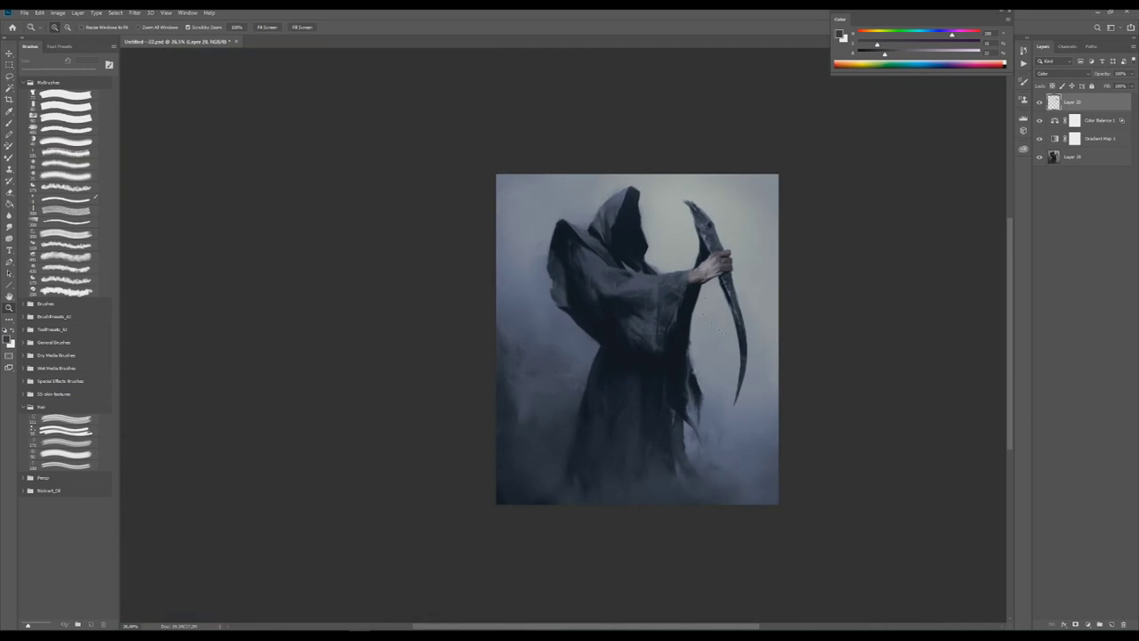
Brush desaturated grey-blue colour over the shoulder, the sleeve folds and the upper robe.
{"action": "scroll", "coordinate": [721, 267], "scroll_direction": "up", "scroll_amount": 5}
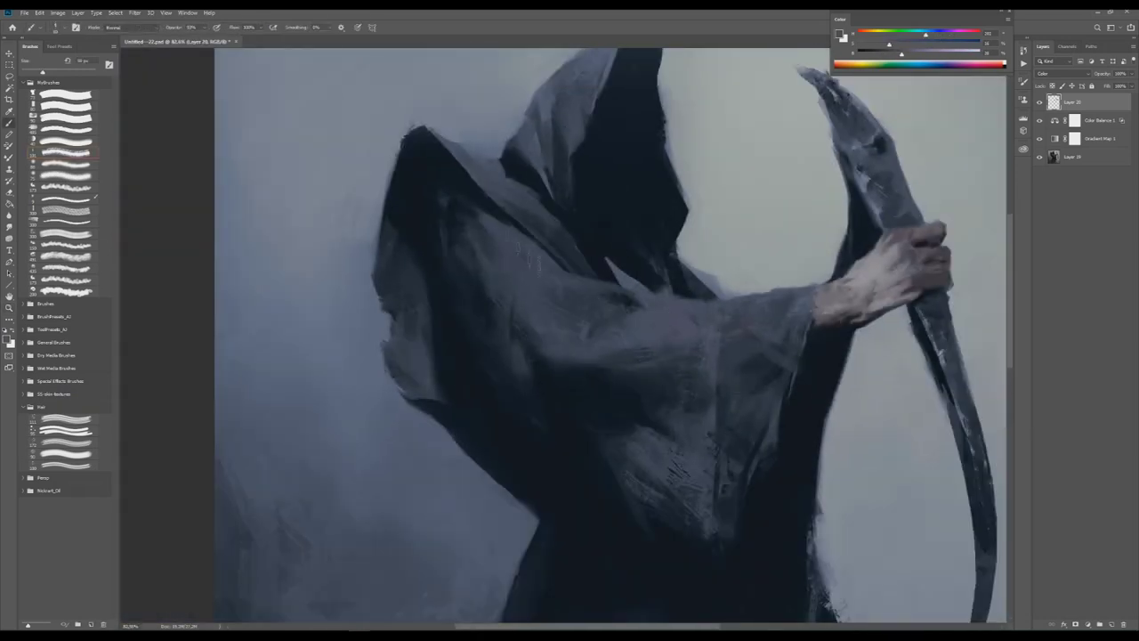
{"action": "scroll", "coordinate": [583, 327], "scroll_direction": "down", "scroll_amount": 5}
{"action": "scroll", "coordinate": [708, 303], "scroll_direction": "up", "scroll_amount": 5}
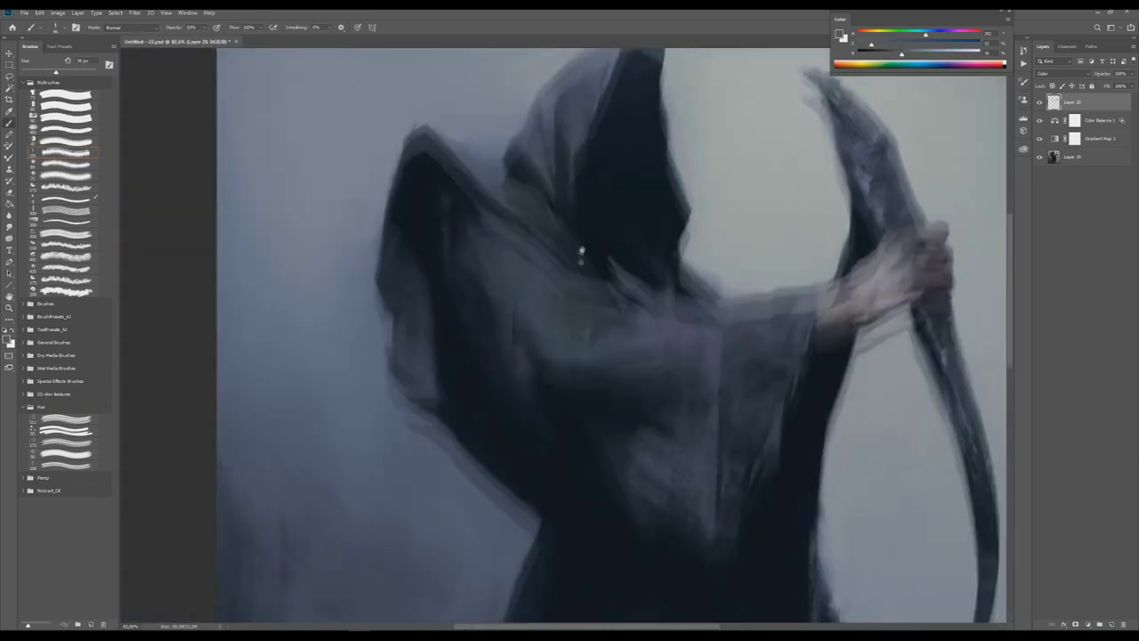
{"action": "scroll", "coordinate": [707, 303], "scroll_direction": "down", "scroll_amount": 5}
Flip the canvas horizontally and slightly lower the opacity of the colour tint layer.
{"action": "key", "text": "h"}
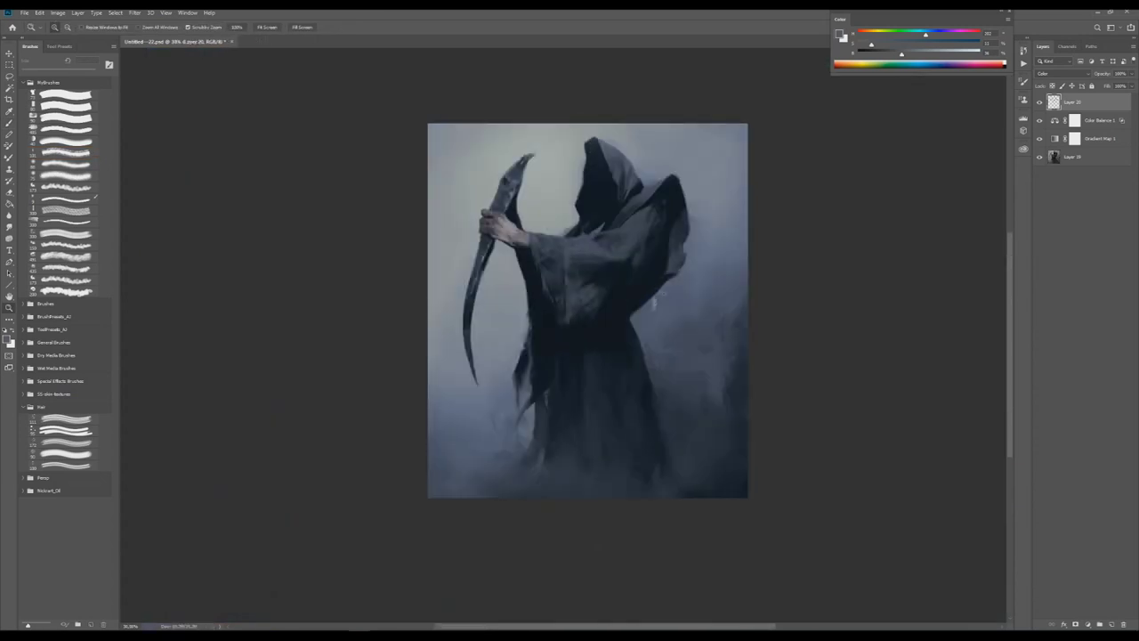
{"action": "scroll", "coordinate": [570, 320], "scroll_direction": "down", "scroll_amount": 2}
{"action": "scroll", "coordinate": [570, 320], "scroll_direction": "up", "scroll_amount": 2}
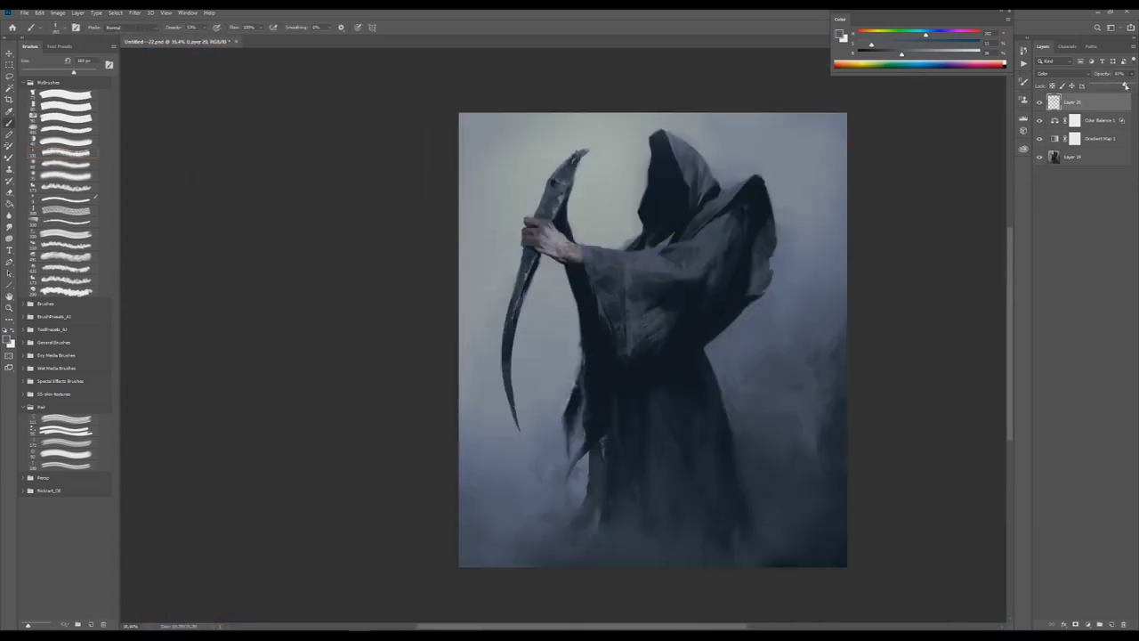
{"action": "scroll", "coordinate": [652, 340], "scroll_direction": "down", "scroll_amount": 1}
{"action": "scroll", "coordinate": [618, 255], "scroll_direction": "up", "scroll_amount": 1}
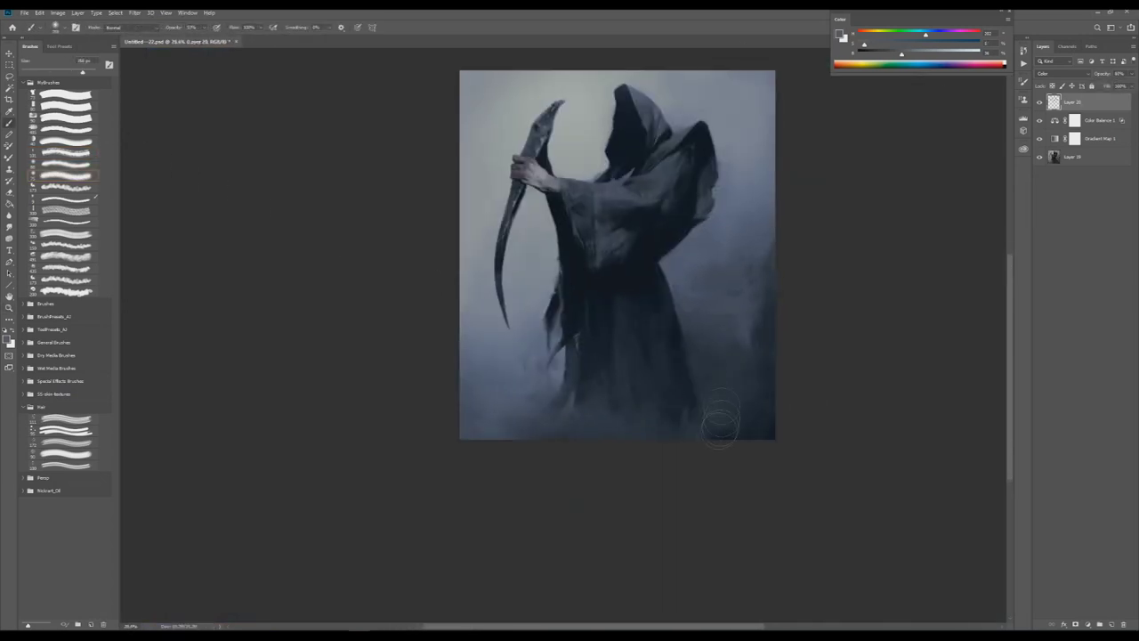
Glaze a nearly neutral grey-blue over the lower robe and the mist at its hem with a large soft brush.
{"action": "scroll", "coordinate": [694, 373], "scroll_direction": "down", "scroll_amount": 3}
{"action": "scroll", "coordinate": [639, 351], "scroll_direction": "up", "scroll_amount": 1}
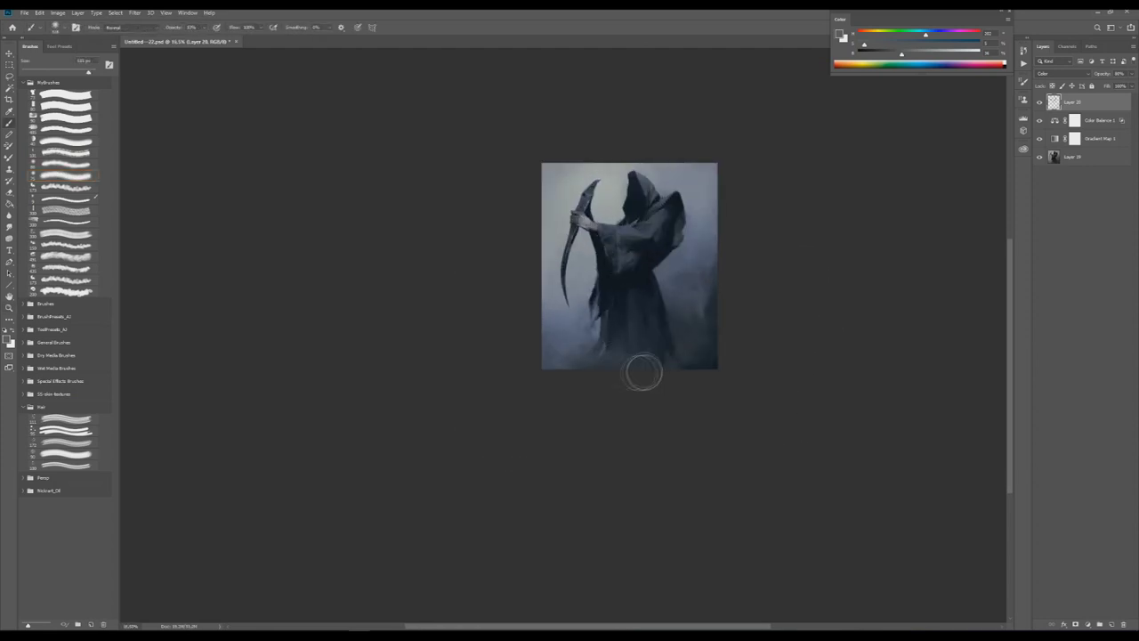
{"action": "scroll", "coordinate": [644, 386], "scroll_direction": "up", "scroll_amount": 3}
{"action": "scroll", "coordinate": [623, 338], "scroll_direction": "down", "scroll_amount": 1}
{"action": "scroll", "coordinate": [598, 283], "scroll_direction": "up", "scroll_amount": 2}
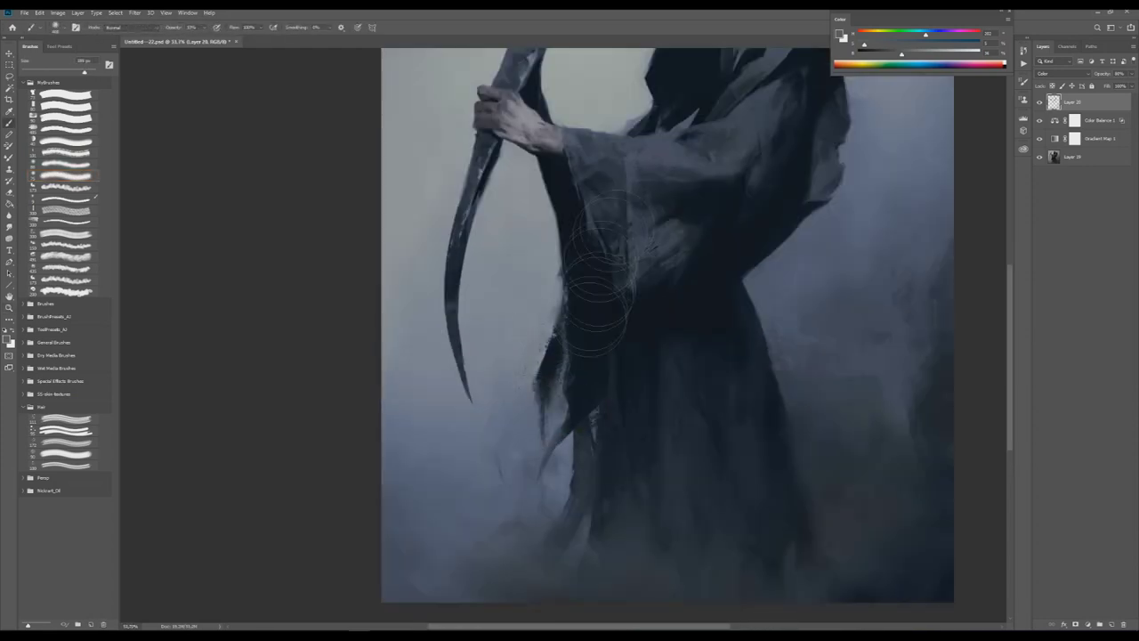
Tint the back of the raised sleeve and its surroundings with a muted blue-violet using a soft brush.
{"action": "scroll", "coordinate": [615, 343], "scroll_direction": "up", "scroll_amount": 5}
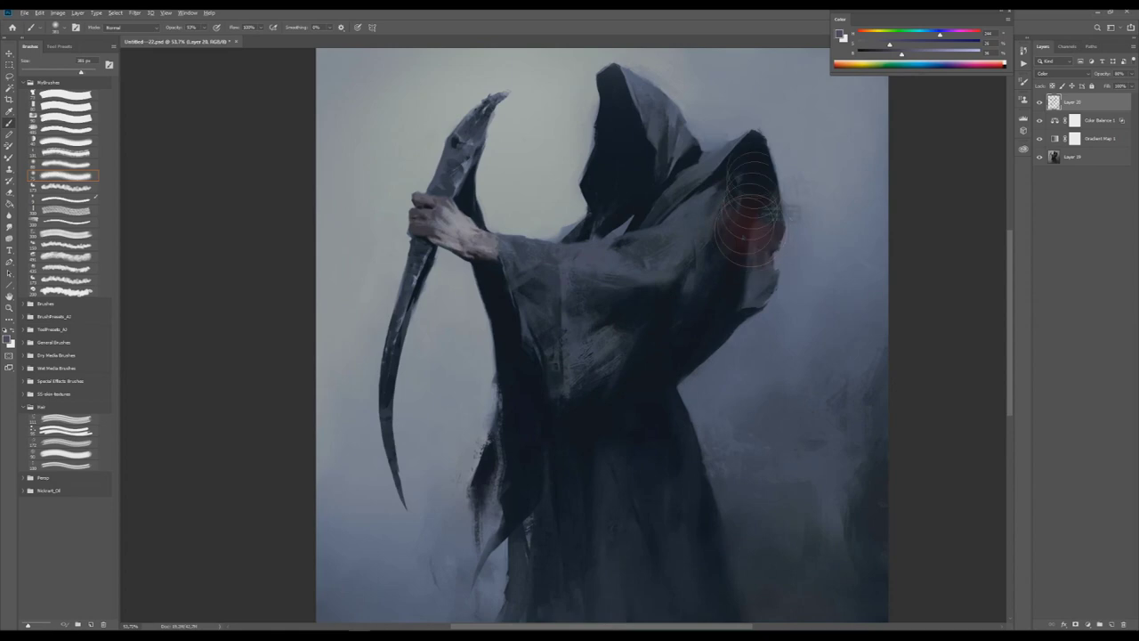
{"action": "scroll", "coordinate": [597, 247], "scroll_direction": "down", "scroll_amount": 3}
{"action": "scroll", "coordinate": [614, 267], "scroll_direction": "up", "scroll_amount": 4}
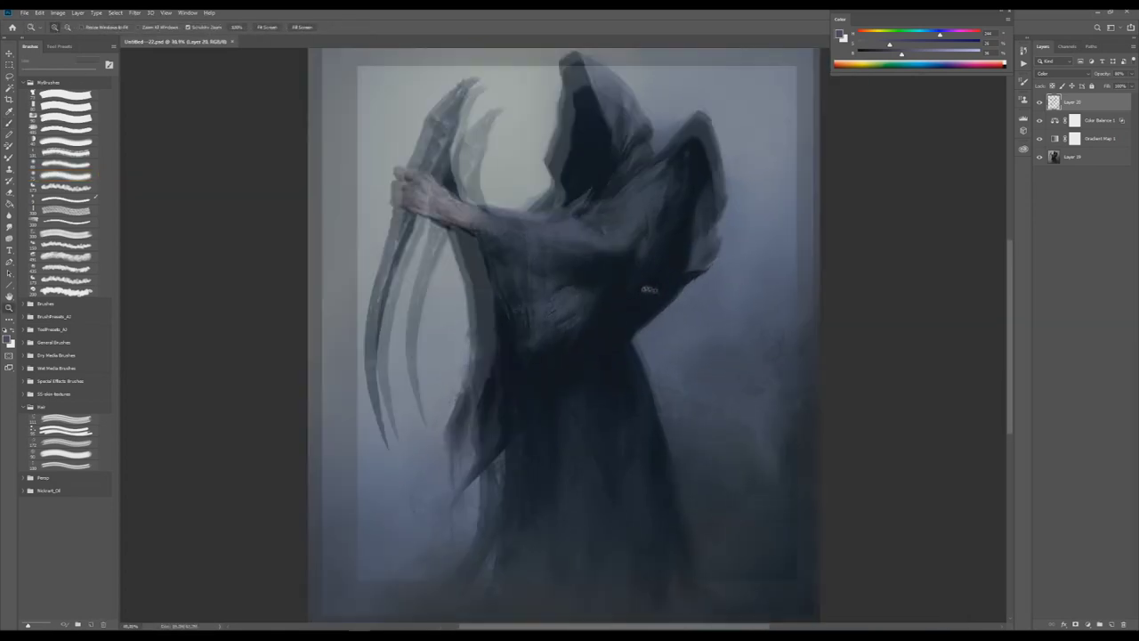
Try a flat dark-red fill on a new Color-mode layer and shift its hue toward blue with Hue/Saturation.
{"action": "scroll", "coordinate": [635, 291], "scroll_direction": "down", "scroll_amount": 1}
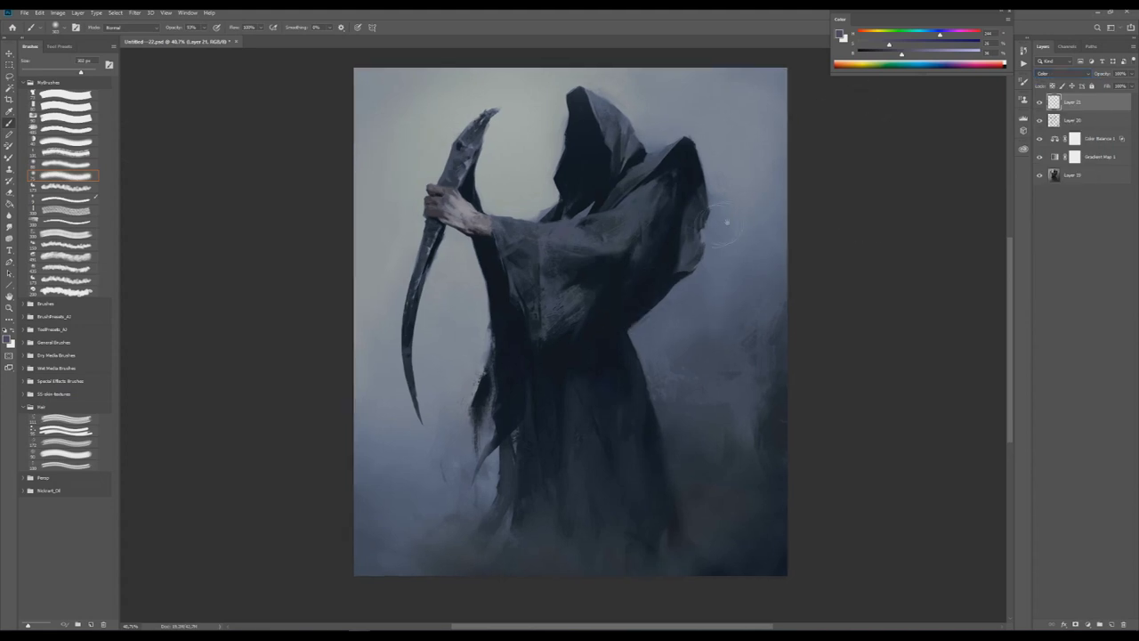
{"action": "key", "text": "g"}
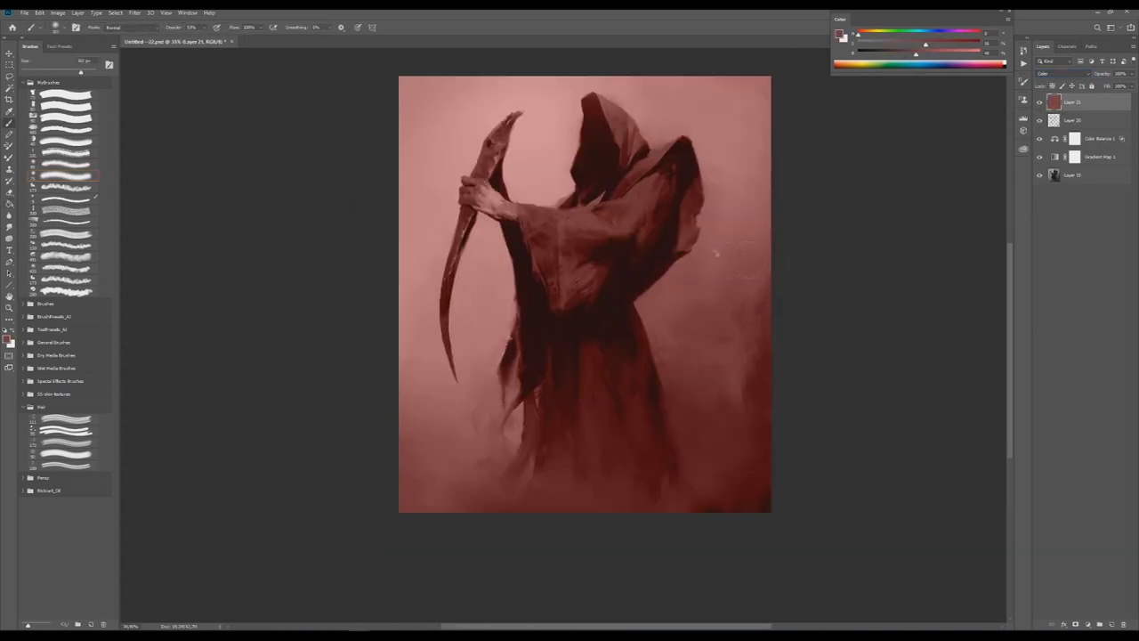
{"action": "key", "text": "ctrl+u"}
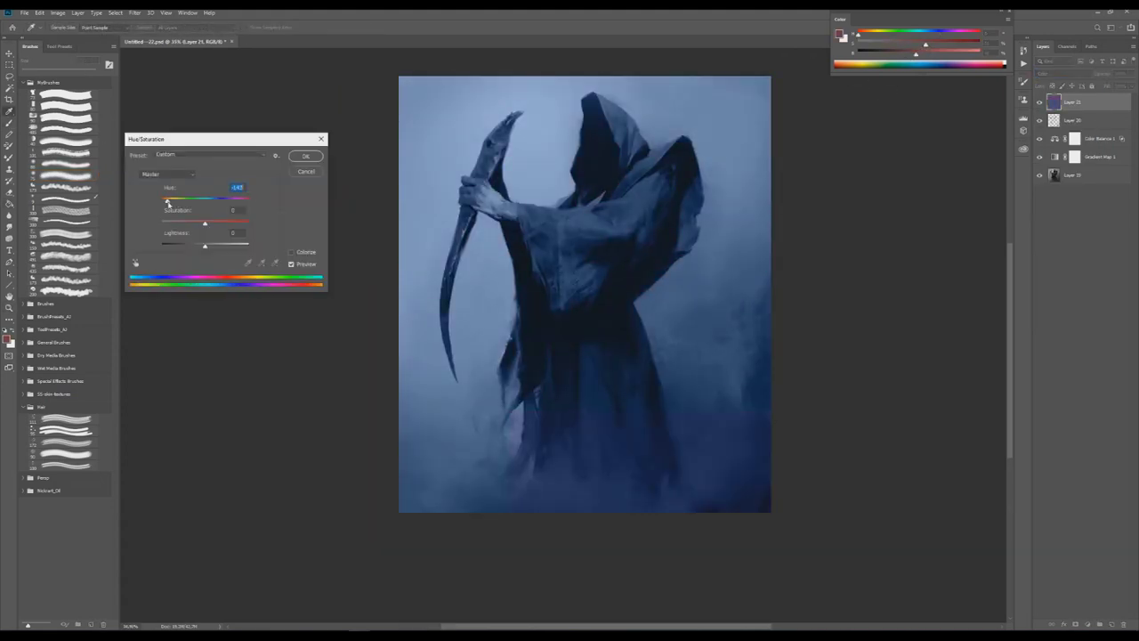
{"action": "left_click", "coordinate": [305, 156]}
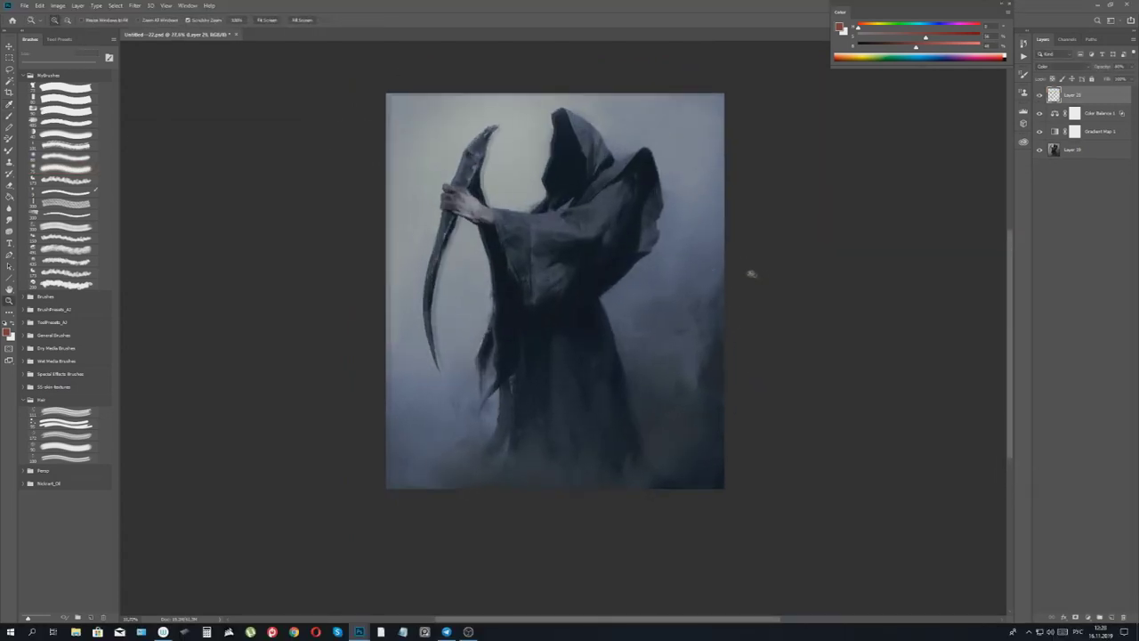
Change the canvas surround to black and view the whole painting in full-screen mode.
{"action": "right_click", "coordinate": [783, 264]}
{"action": "left_click", "coordinate": [798, 278]}
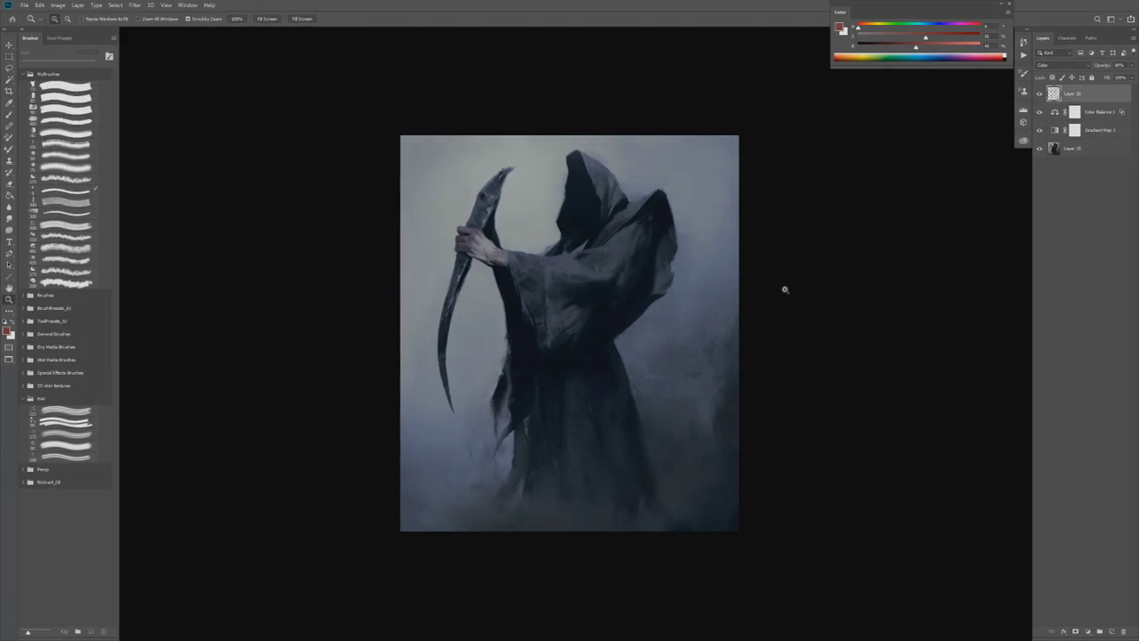
{"action": "key", "text": "f"}
{"action": "right_click", "coordinate": [700, 286]}
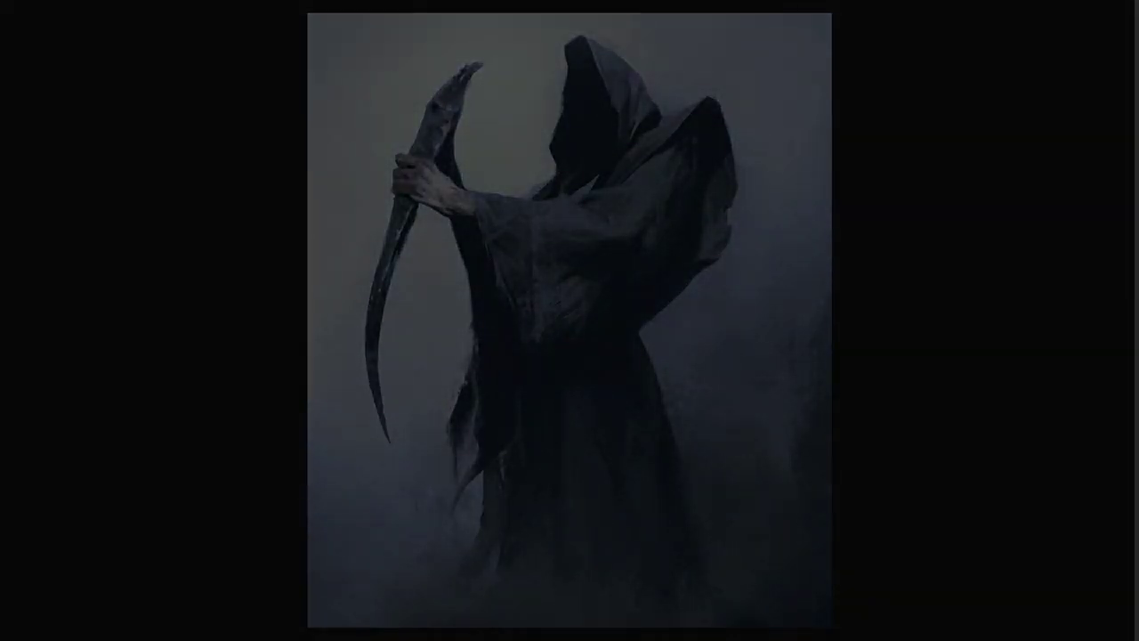